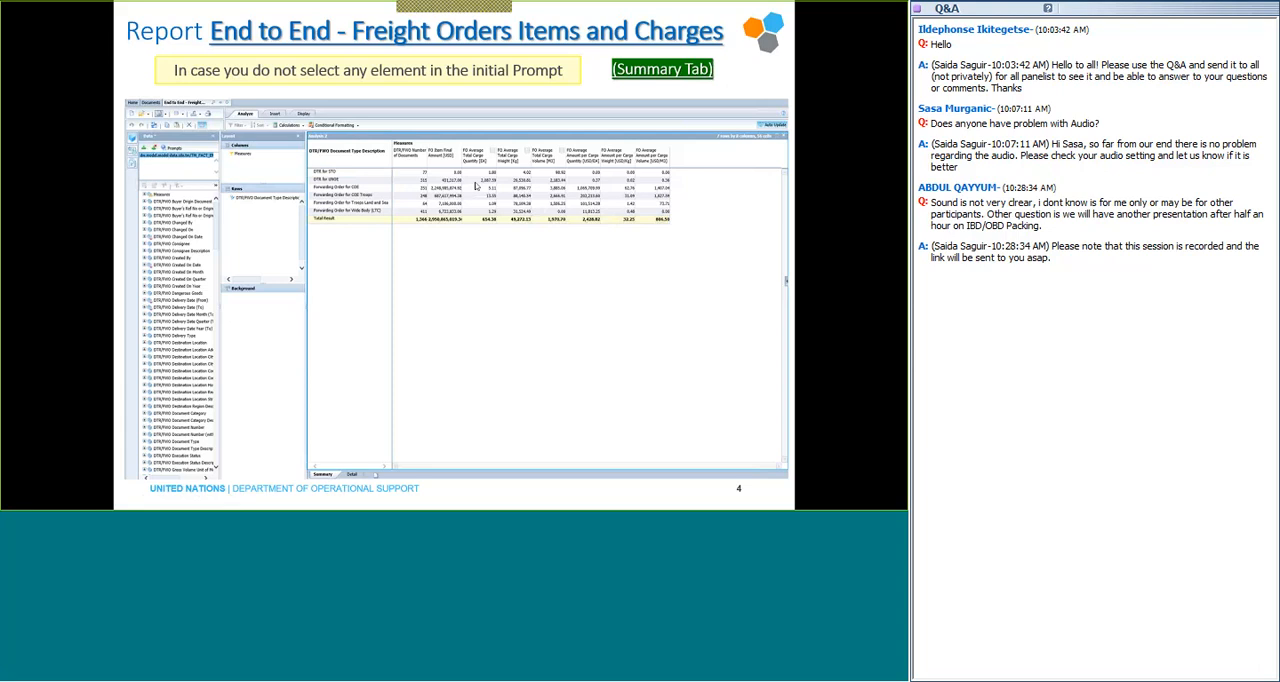
Advance the slideshow to the Details Tab slide, leave it and return to the Umoja BI portal in the browser.
{"action": "left_click", "coordinate": [476, 186]}
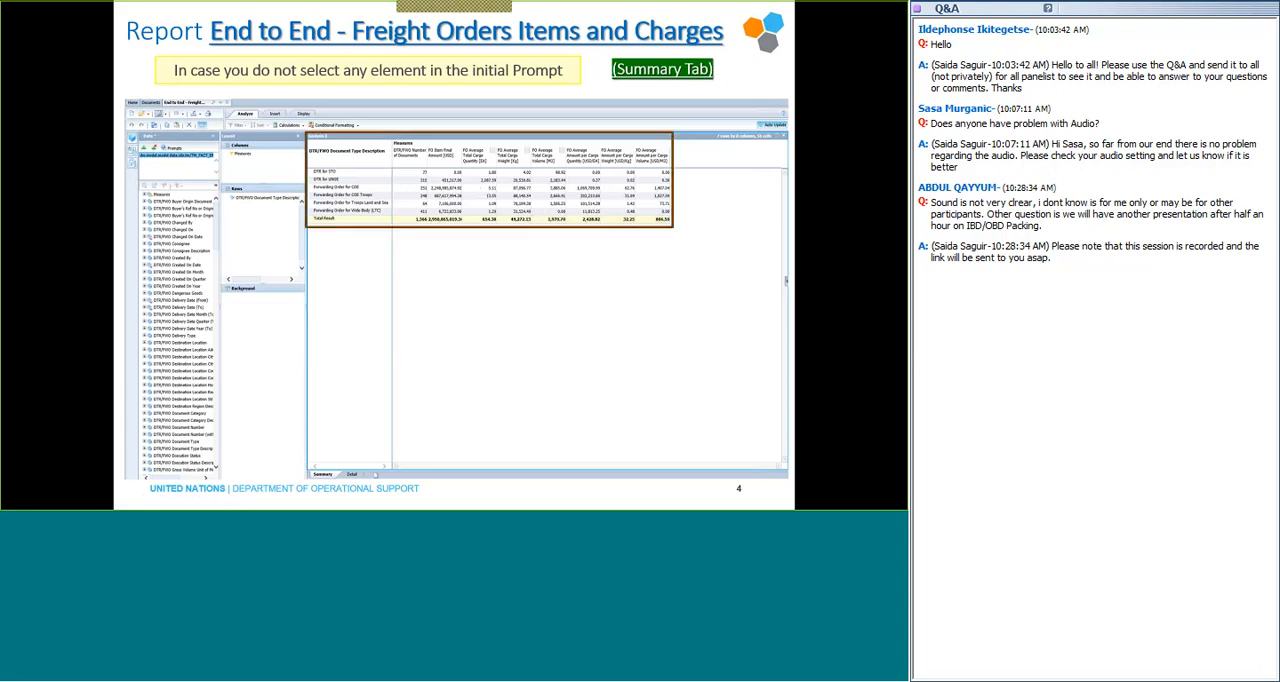
{"action": "key", "text": "Right"}
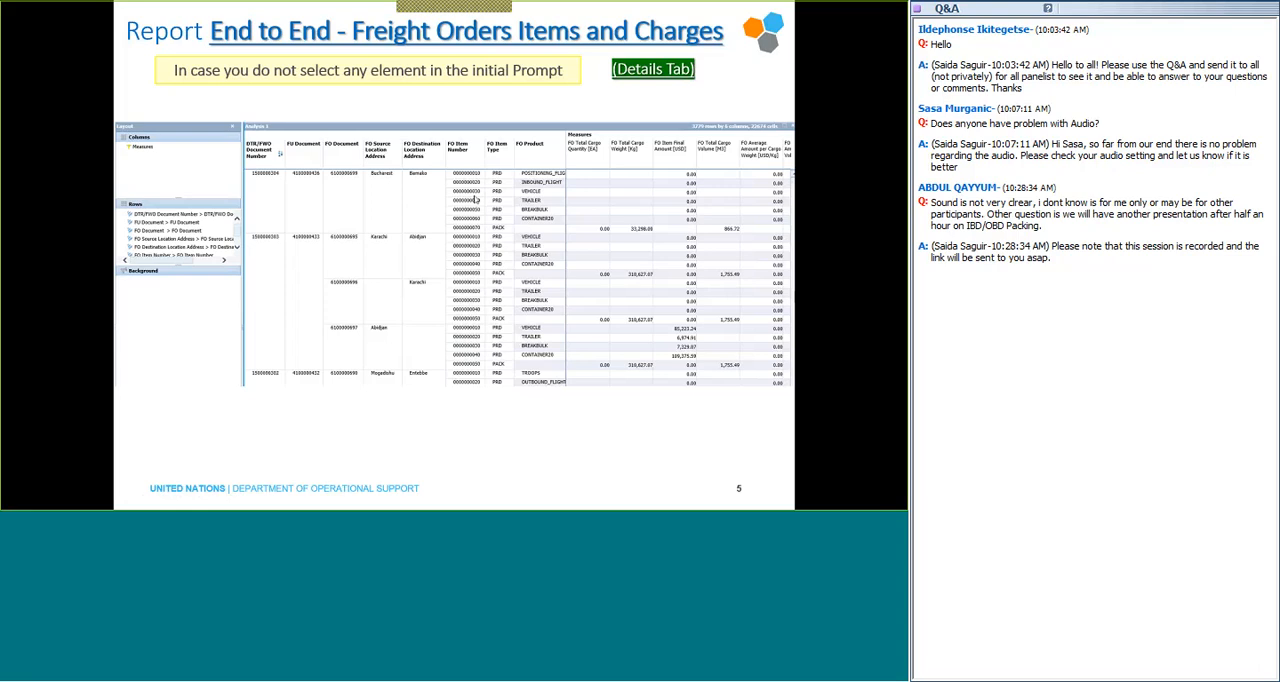
{"action": "key", "text": "Escape"}
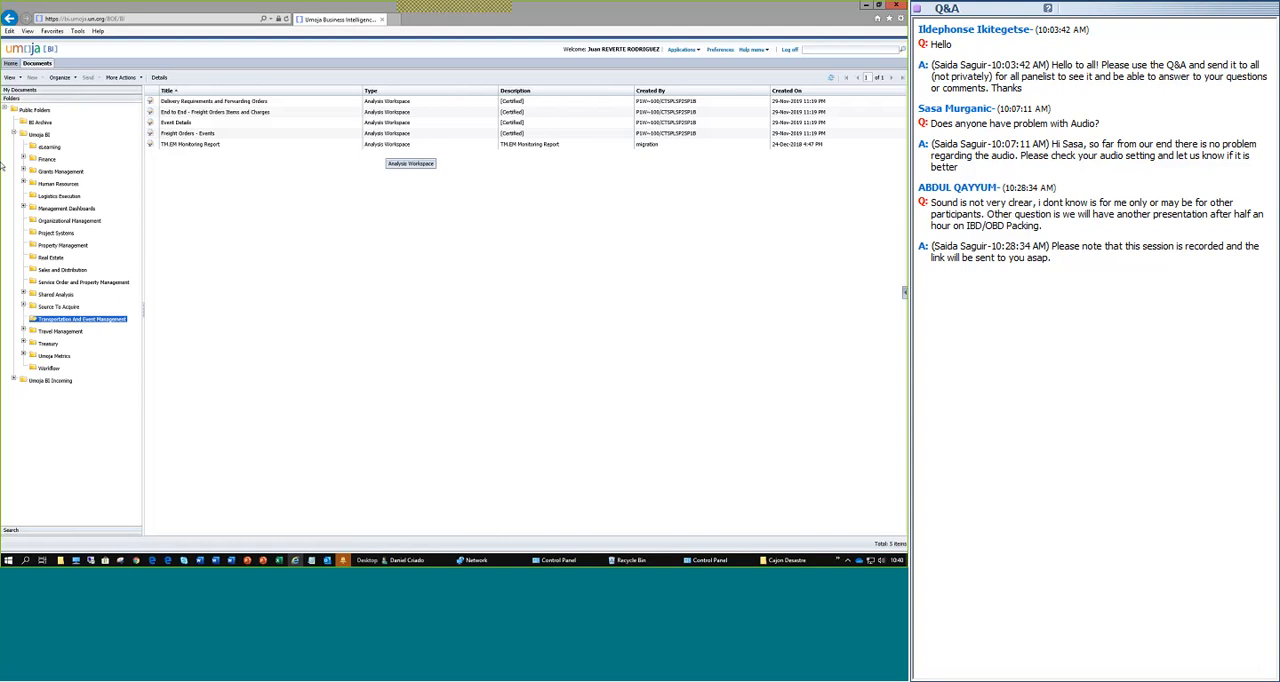
Open the End to End - Freight Orders Items and Charges workspace from the Transportation And Event Management folder.
{"action": "left_click", "coordinate": [197, 113]}
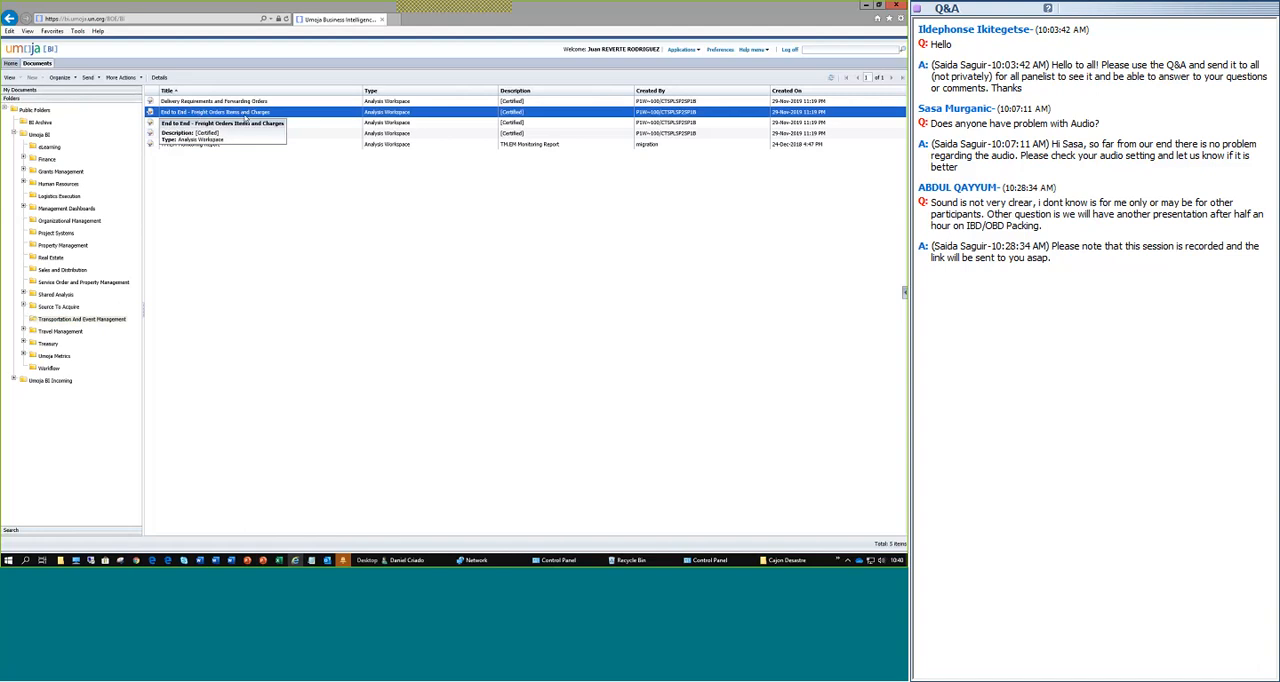
{"action": "double_click", "coordinate": [246, 116]}
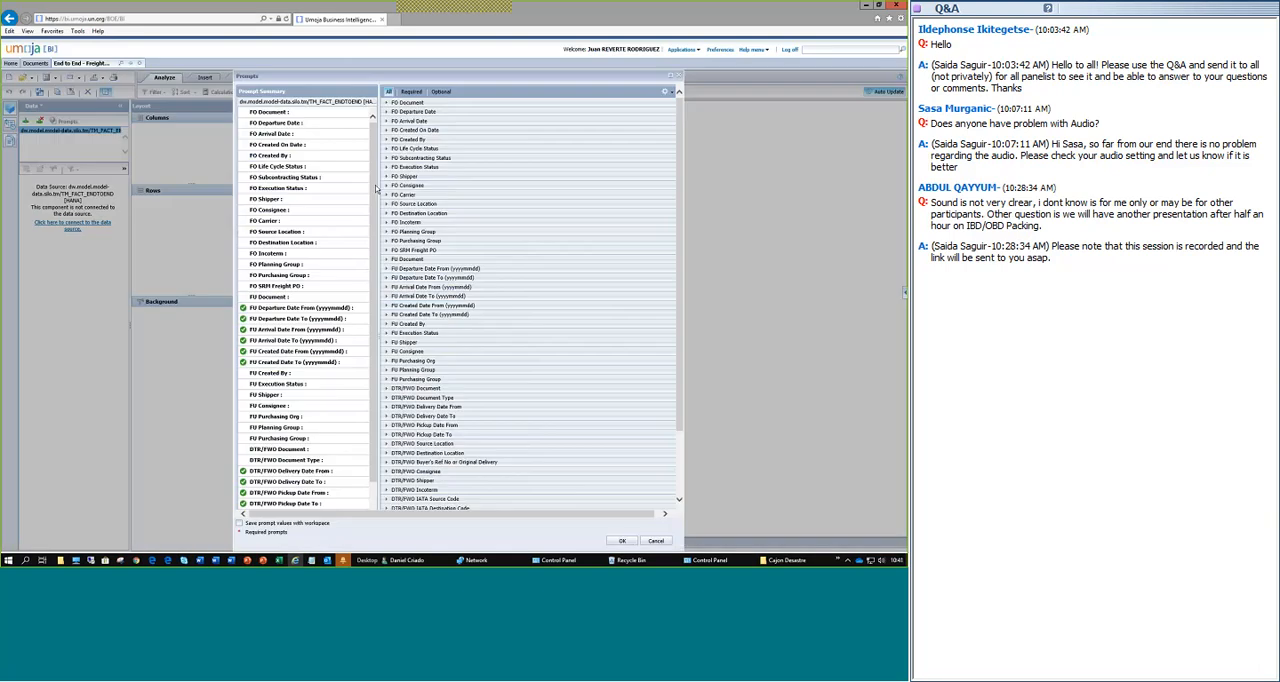
Review the report prompts, expand the FU Consignee prompt and run the report without selecting any prompt values.
{"action": "scroll", "coordinate": [290, 420], "scroll_direction": "down", "scroll_amount": 3}
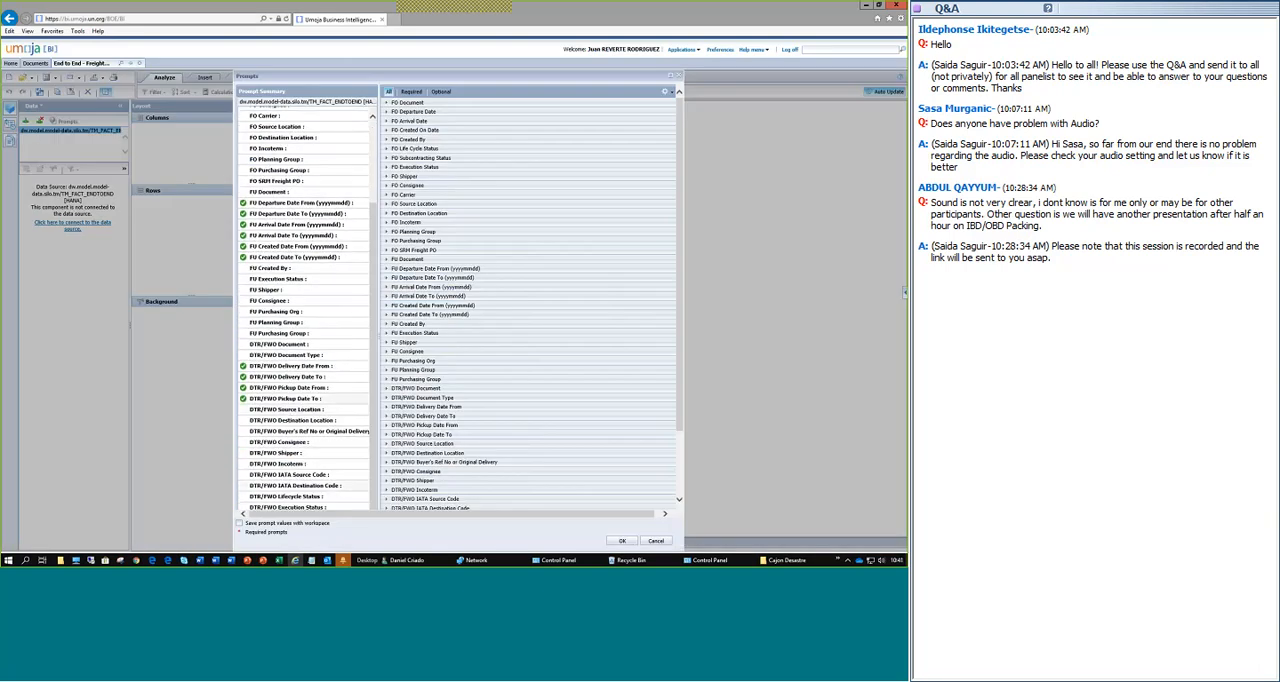
{"action": "scroll", "coordinate": [231, 176], "scroll_direction": "up", "scroll_amount": 3}
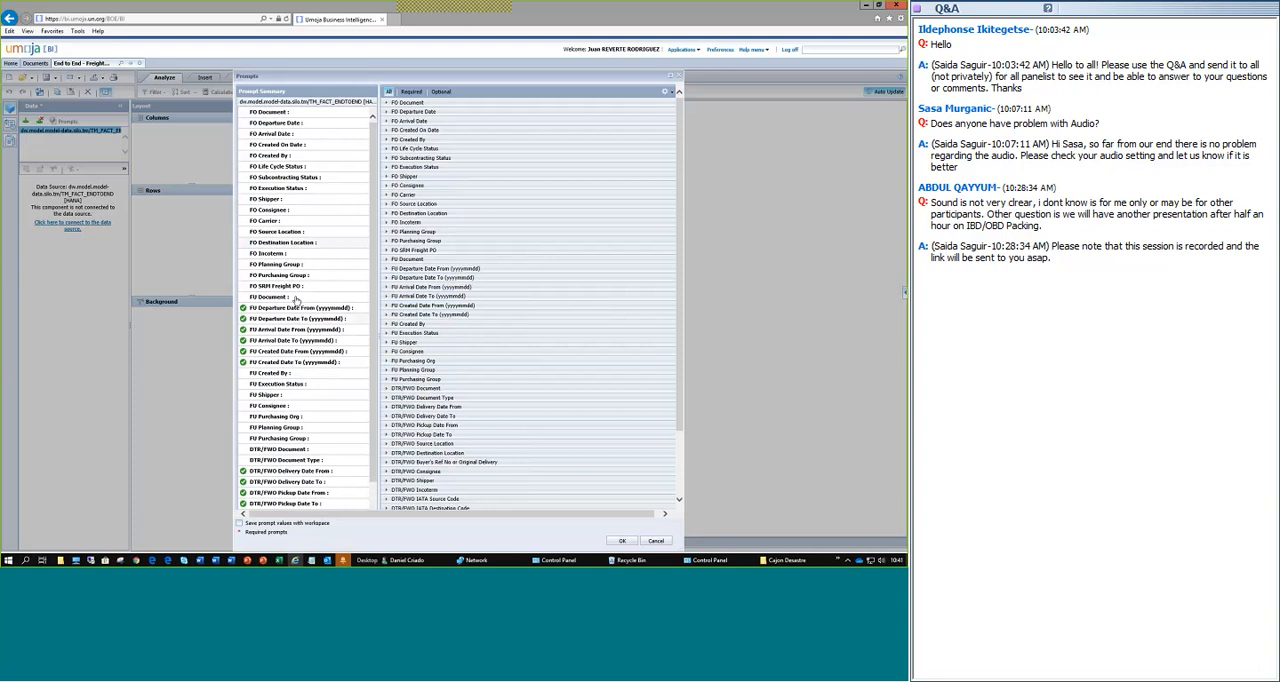
{"action": "scroll", "coordinate": [265, 337], "scroll_direction": "down", "scroll_amount": 2}
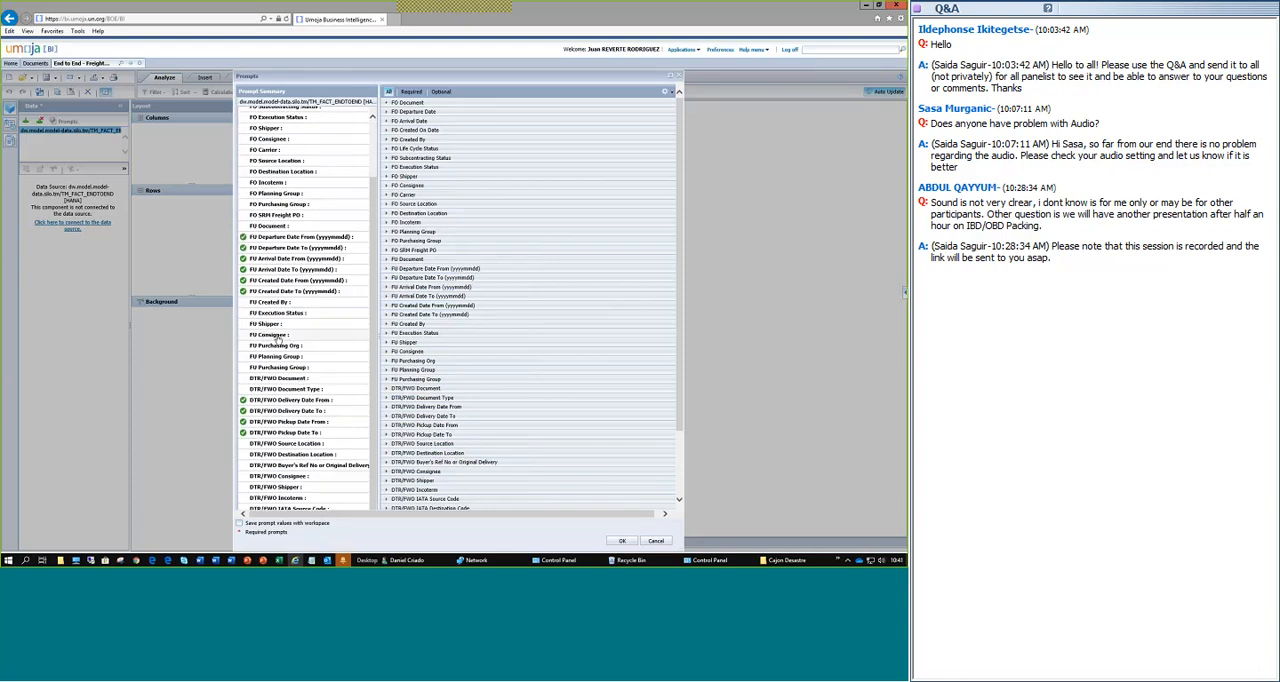
{"action": "left_click", "coordinate": [347, 333]}
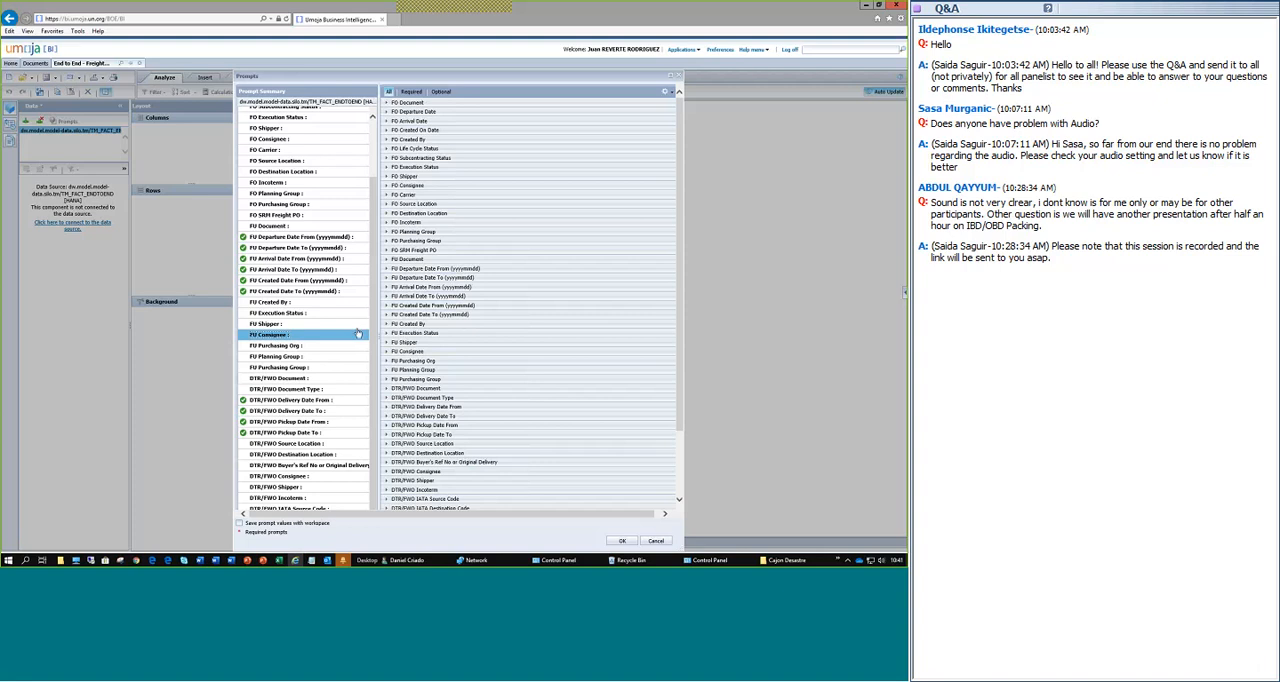
{"action": "left_click", "coordinate": [386, 352]}
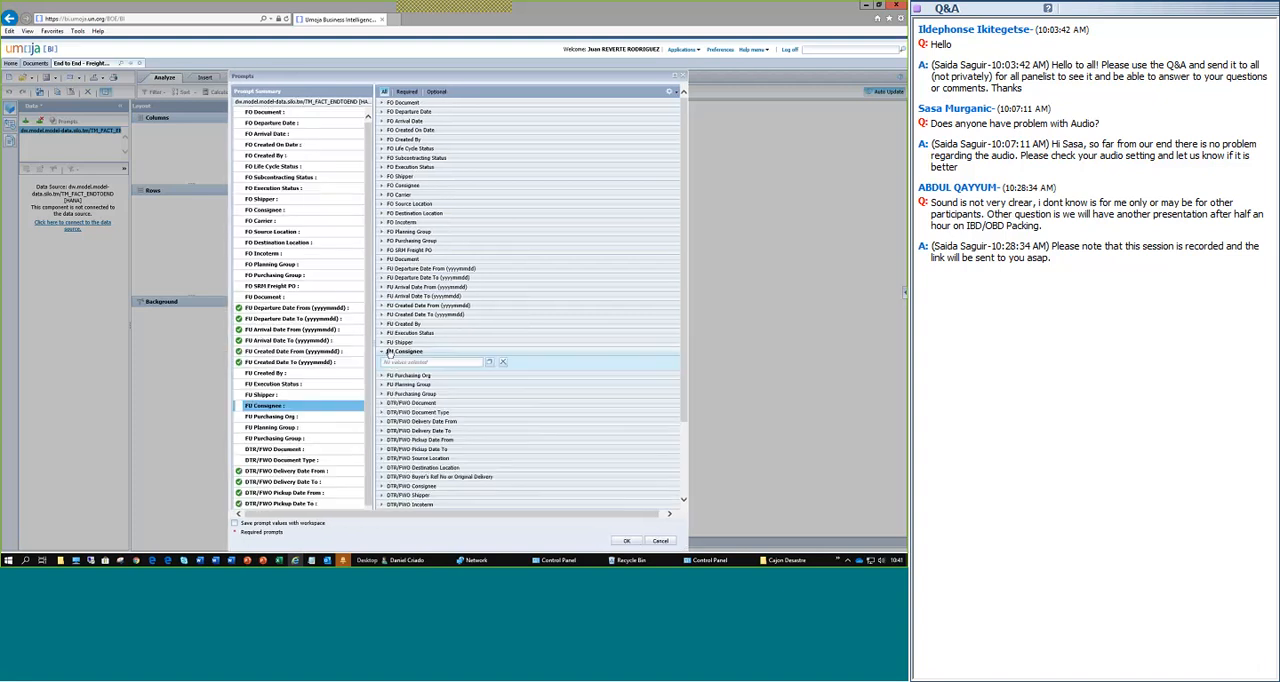
{"action": "left_click", "coordinate": [489, 365]}
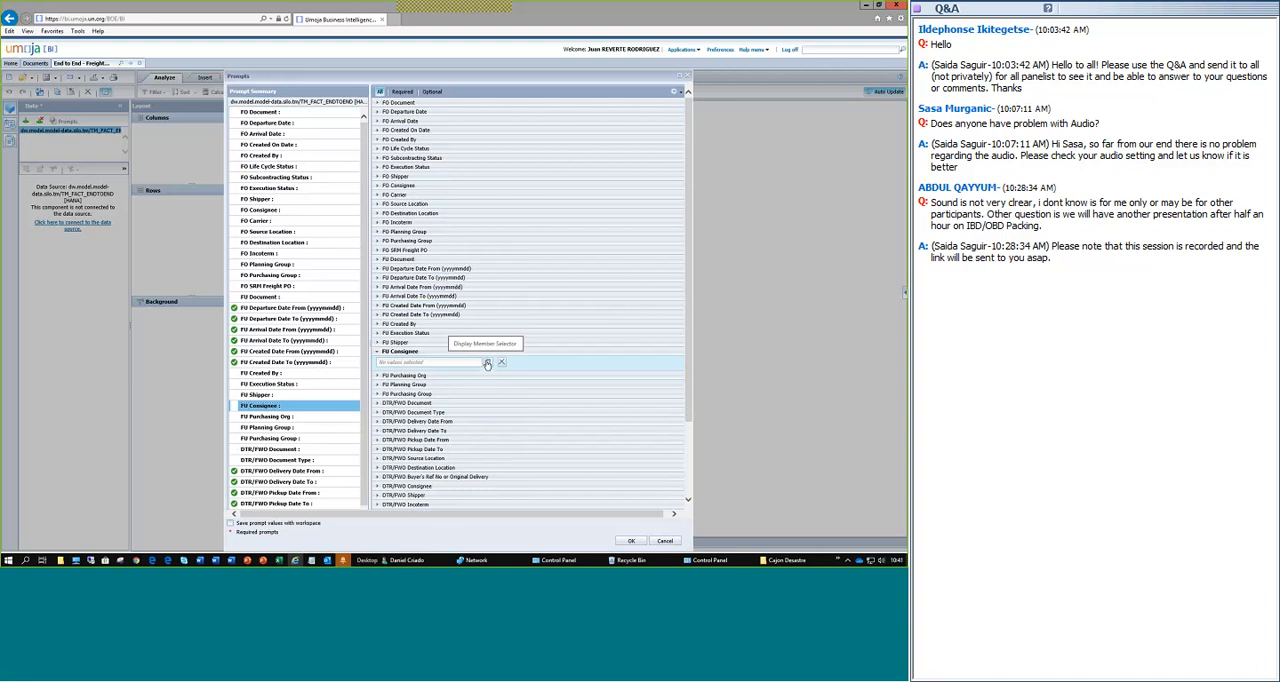
{"action": "left_click", "coordinate": [488, 364]}
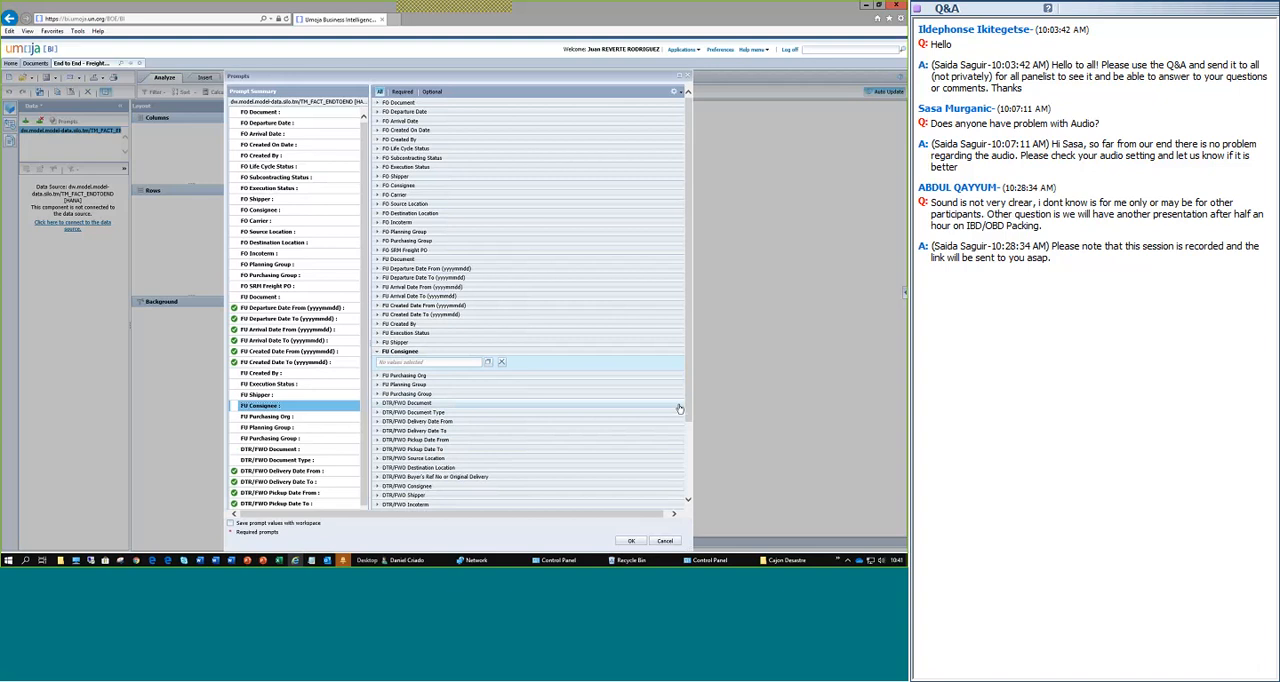
{"action": "left_click", "coordinate": [634, 541]}
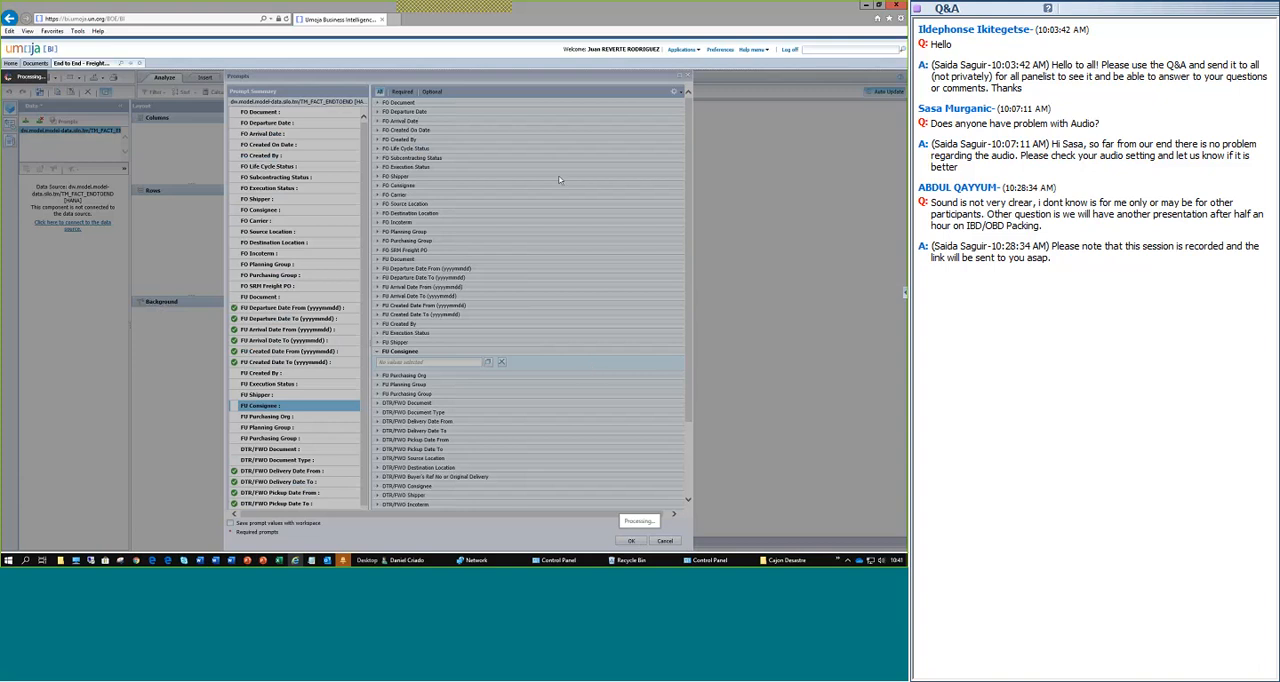
{"action": "mouse_move", "coordinate": [262, 560]}
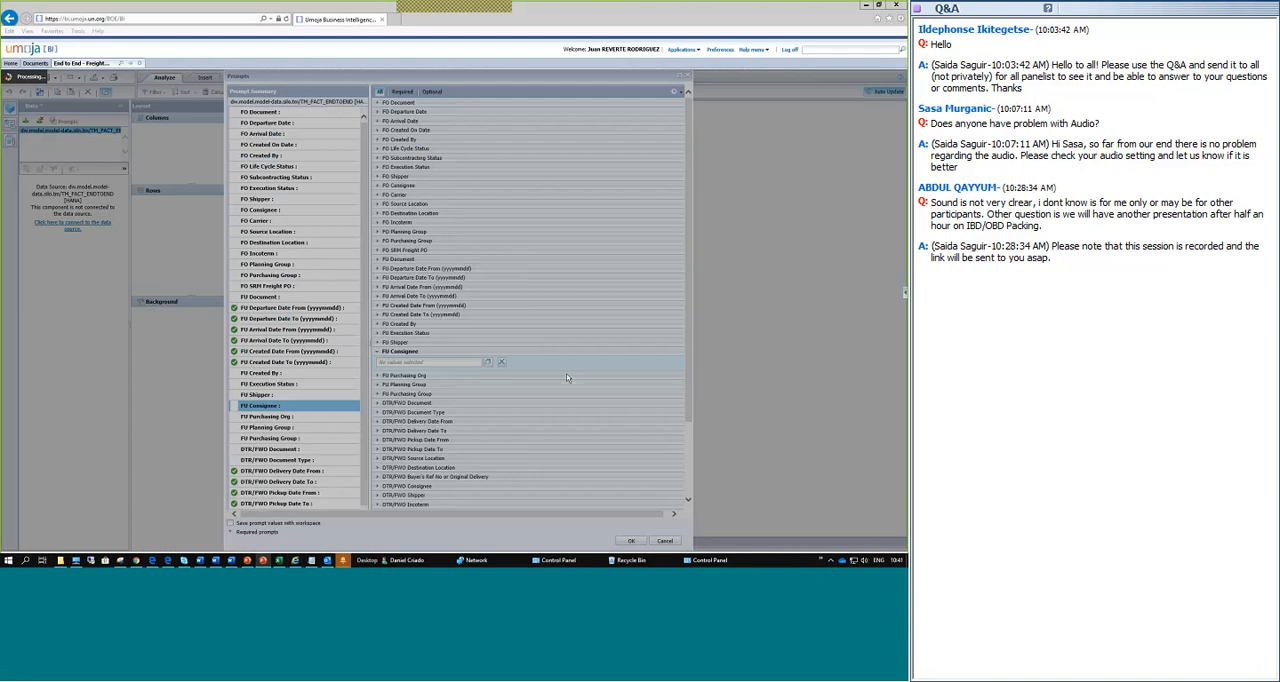
{"action": "left_click_drag", "start_coordinate": [672, 60], "coordinate": [513, 70]}
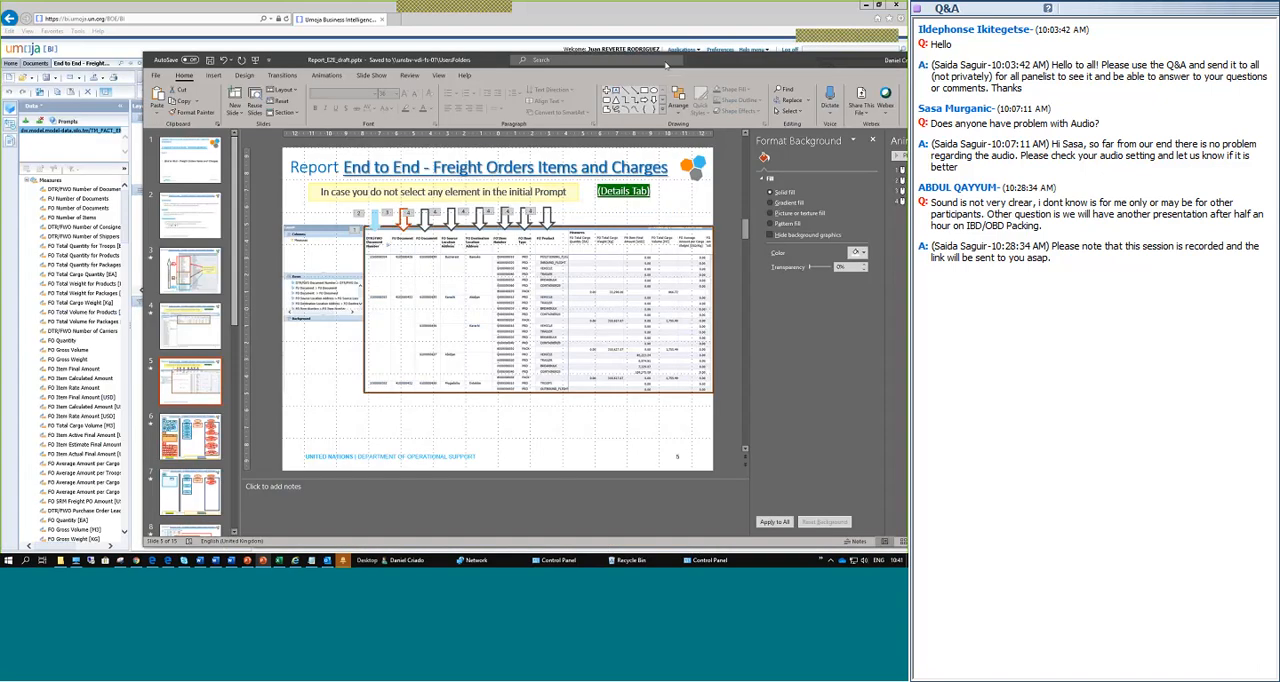
{"action": "left_click_drag", "start_coordinate": [666, 65], "coordinate": [586, 67]}
{"action": "left_click_drag", "start_coordinate": [666, 65], "coordinate": [646, 214]}
{"action": "left_click", "coordinate": [799, 211]}
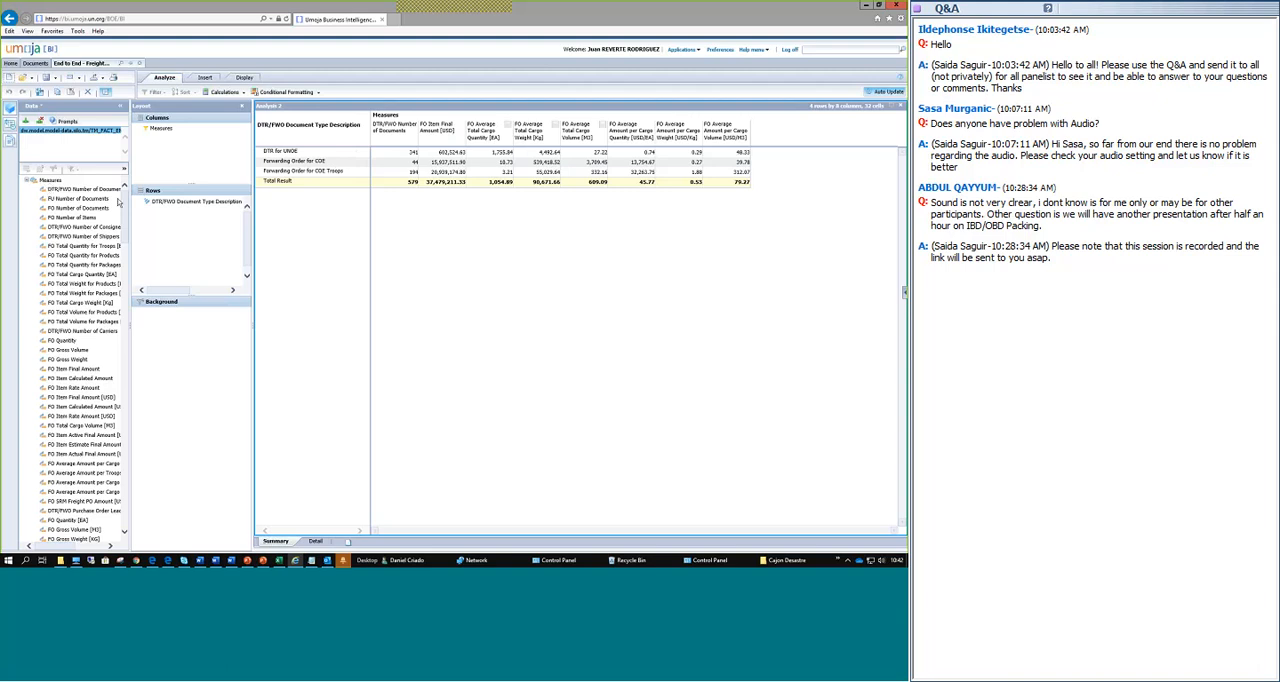
Examine the available measures and the ones selected in the Measures filter of the Summary analysis.
{"action": "scroll", "coordinate": [125, 217], "scroll_direction": "down", "scroll_amount": 3}
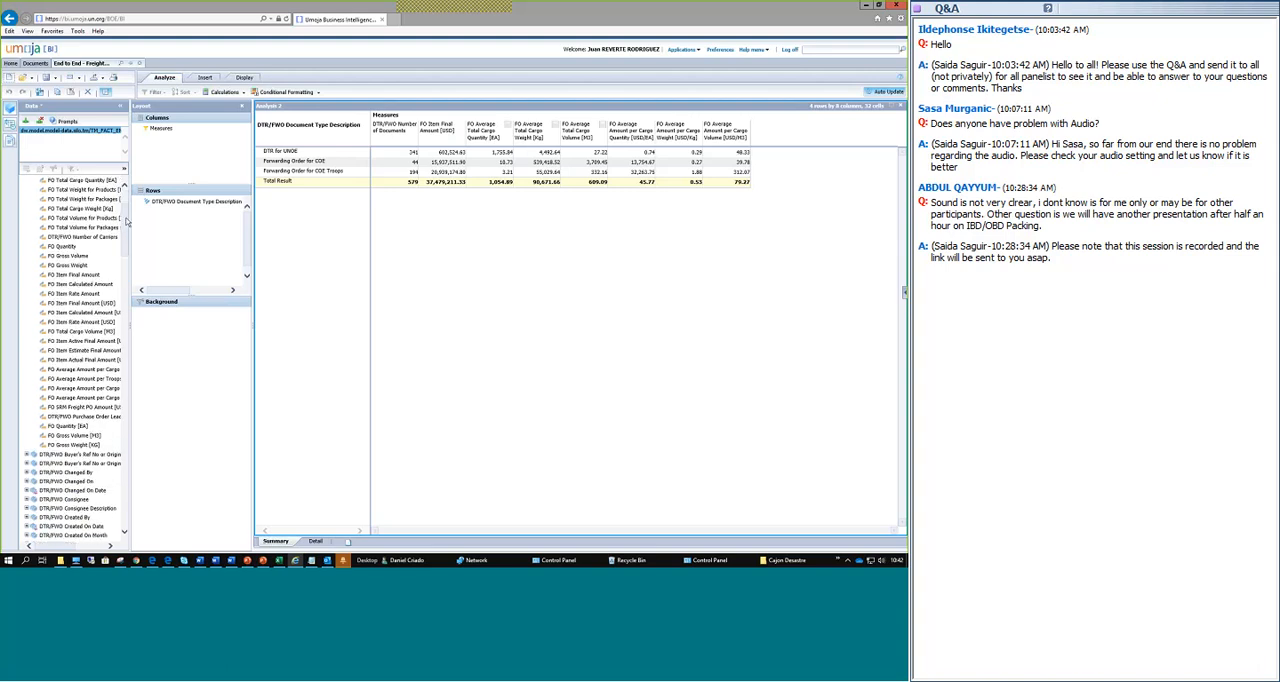
{"action": "scroll", "coordinate": [125, 215], "scroll_direction": "up", "scroll_amount": 3}
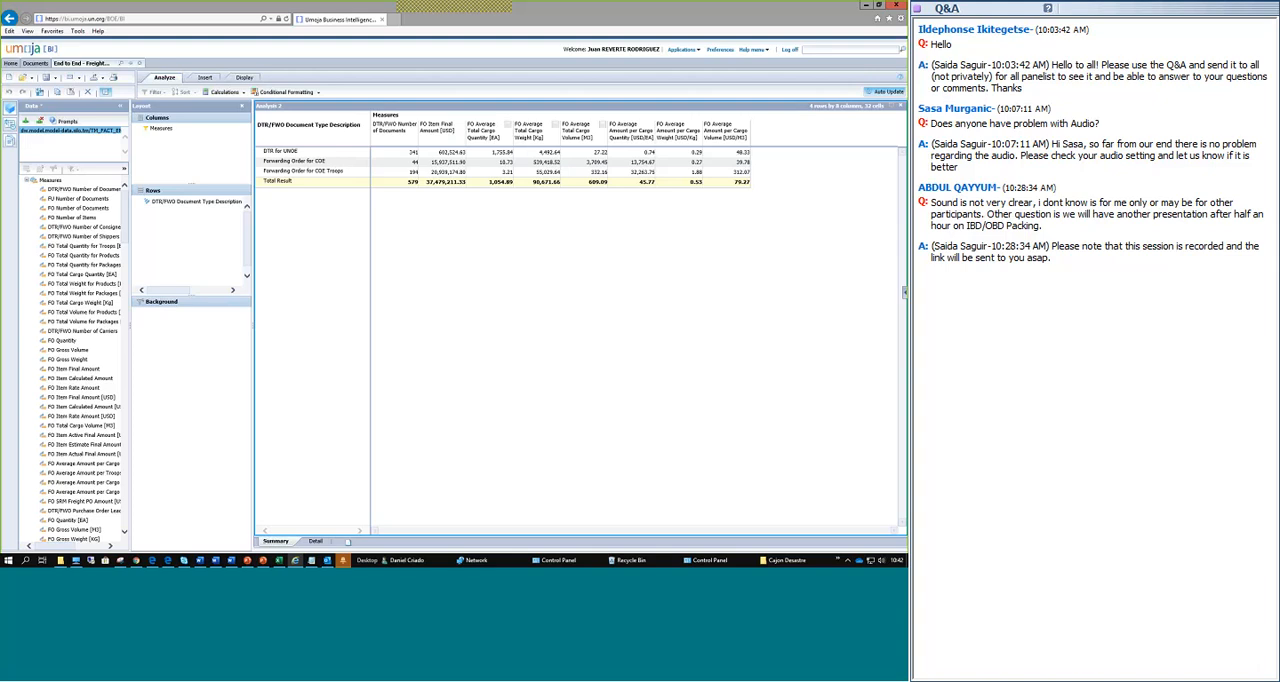
{"action": "double_click", "coordinate": [158, 132]}
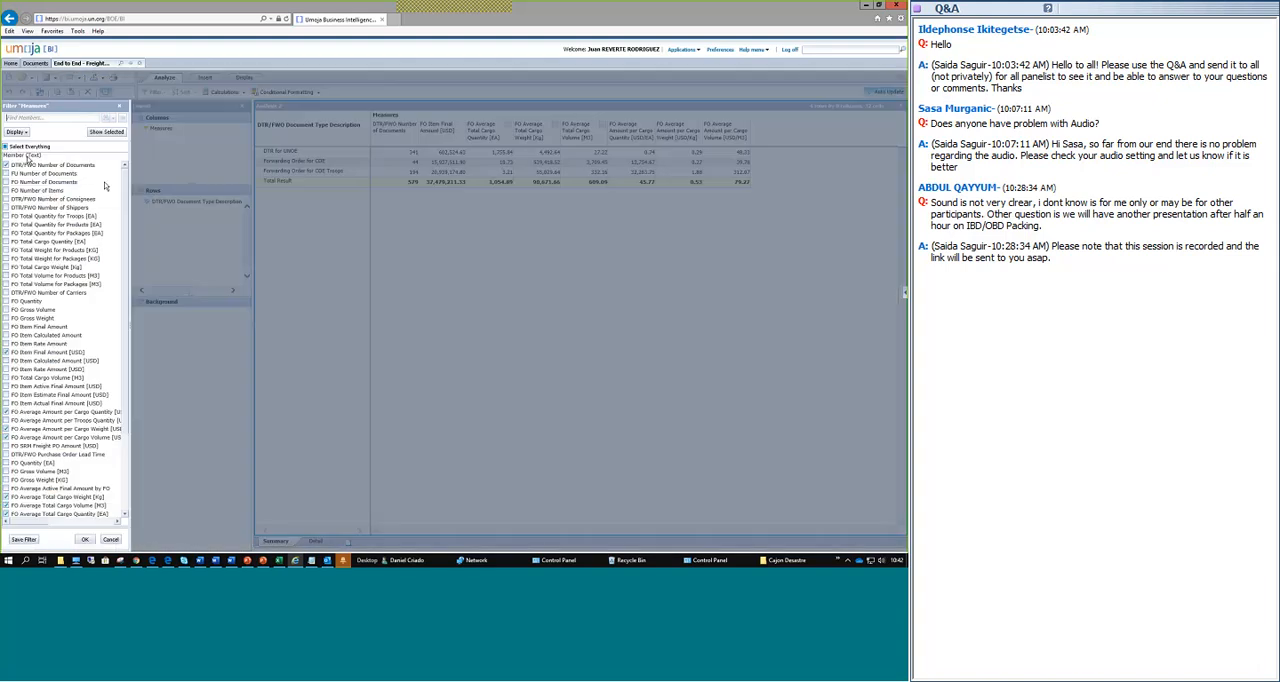
{"action": "left_click_drag", "start_coordinate": [125, 203], "coordinate": [138, 278]}
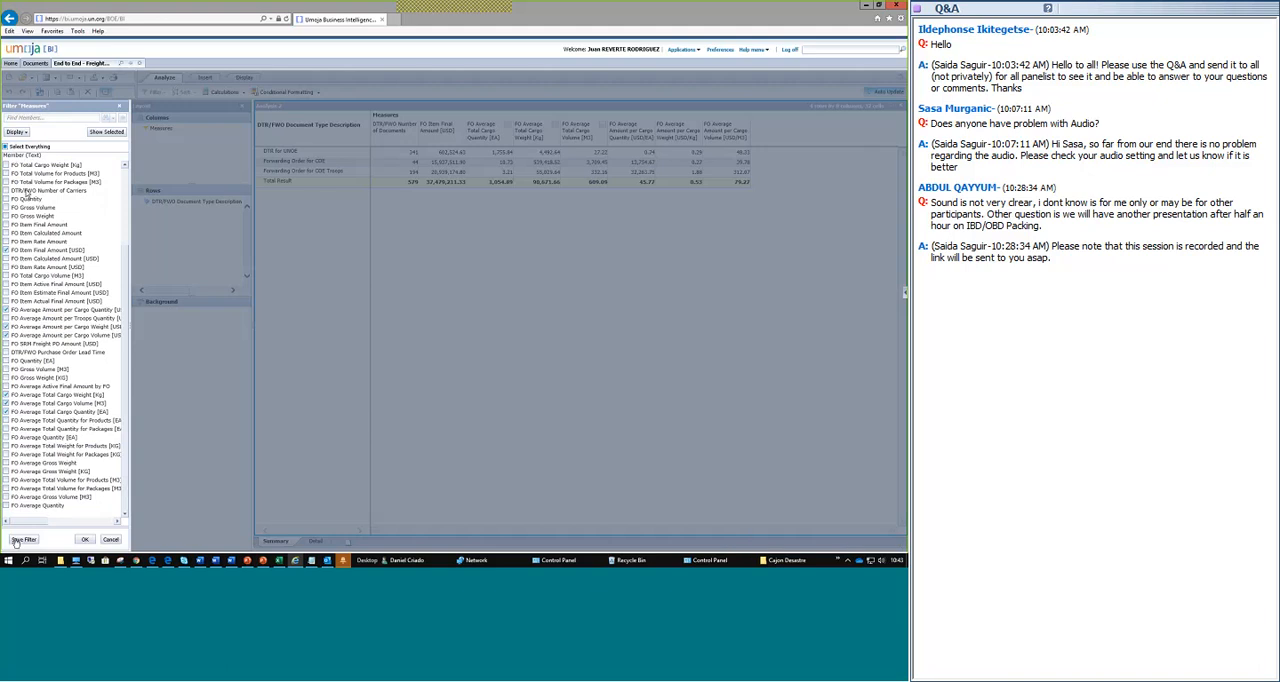
{"action": "left_click", "coordinate": [85, 539]}
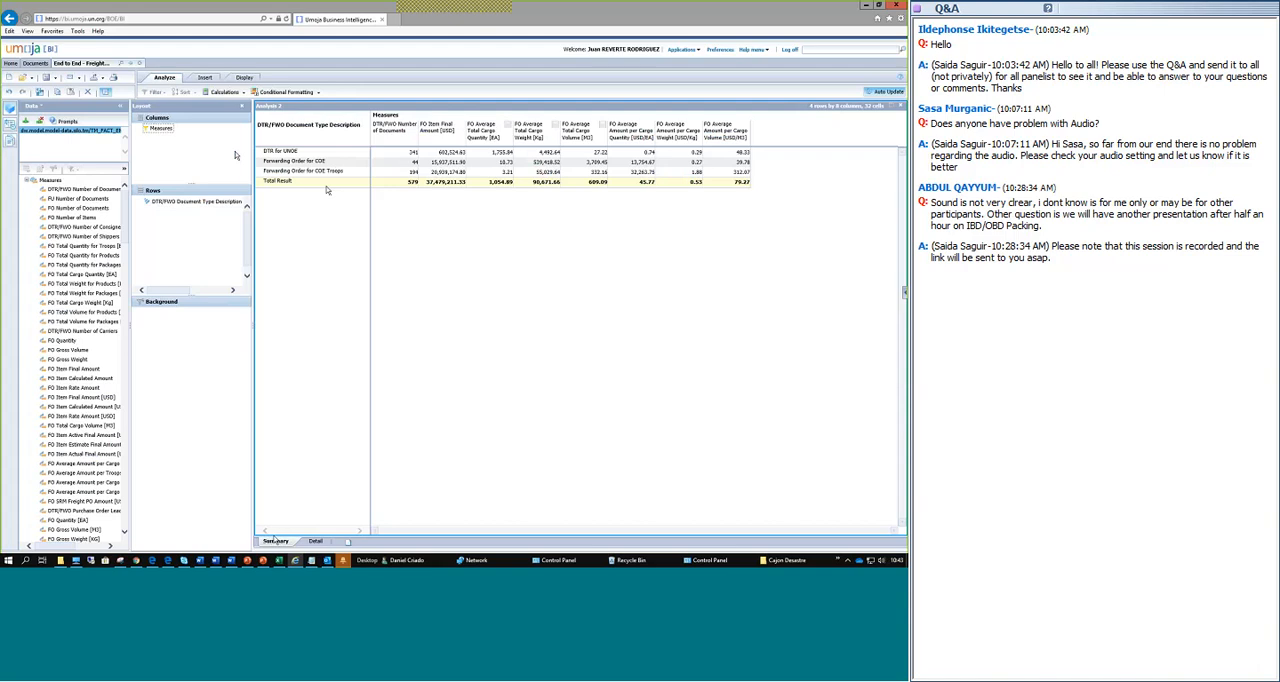
Remove FO Product from the rows of the Detail analysis and look through the resulting table.
{"action": "left_click", "coordinate": [317, 542]}
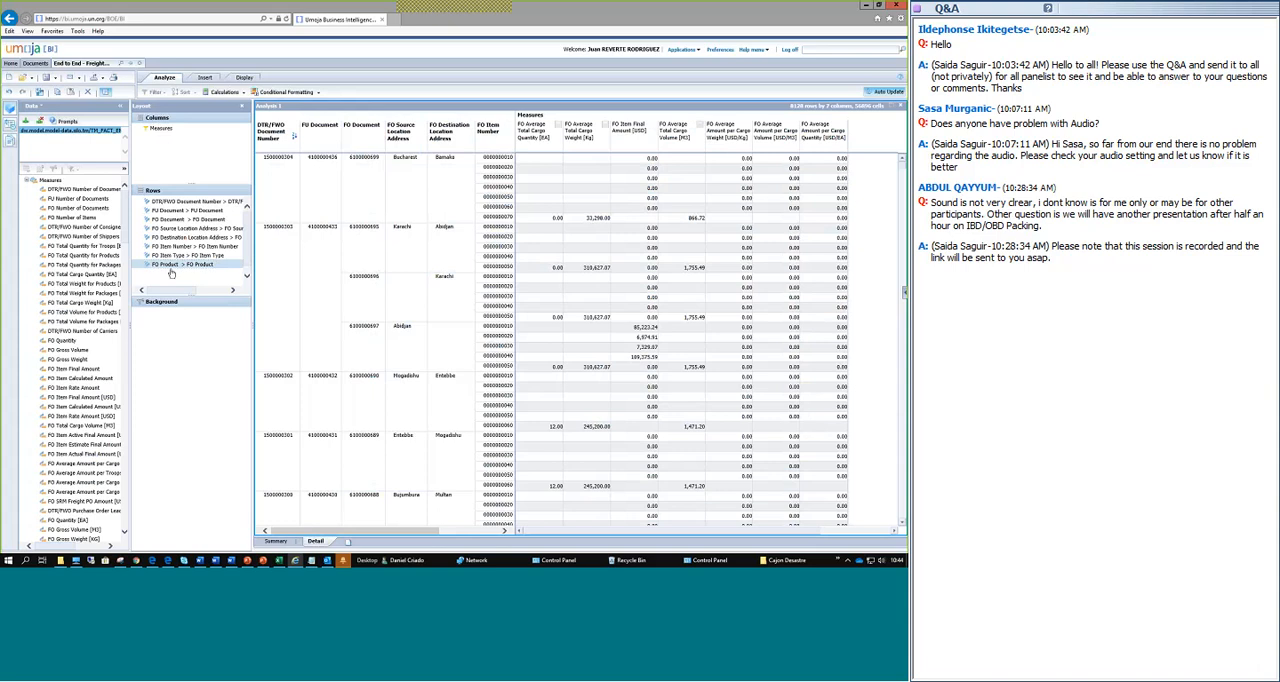
{"action": "left_click_drag", "start_coordinate": [171, 268], "coordinate": [29, 277]}
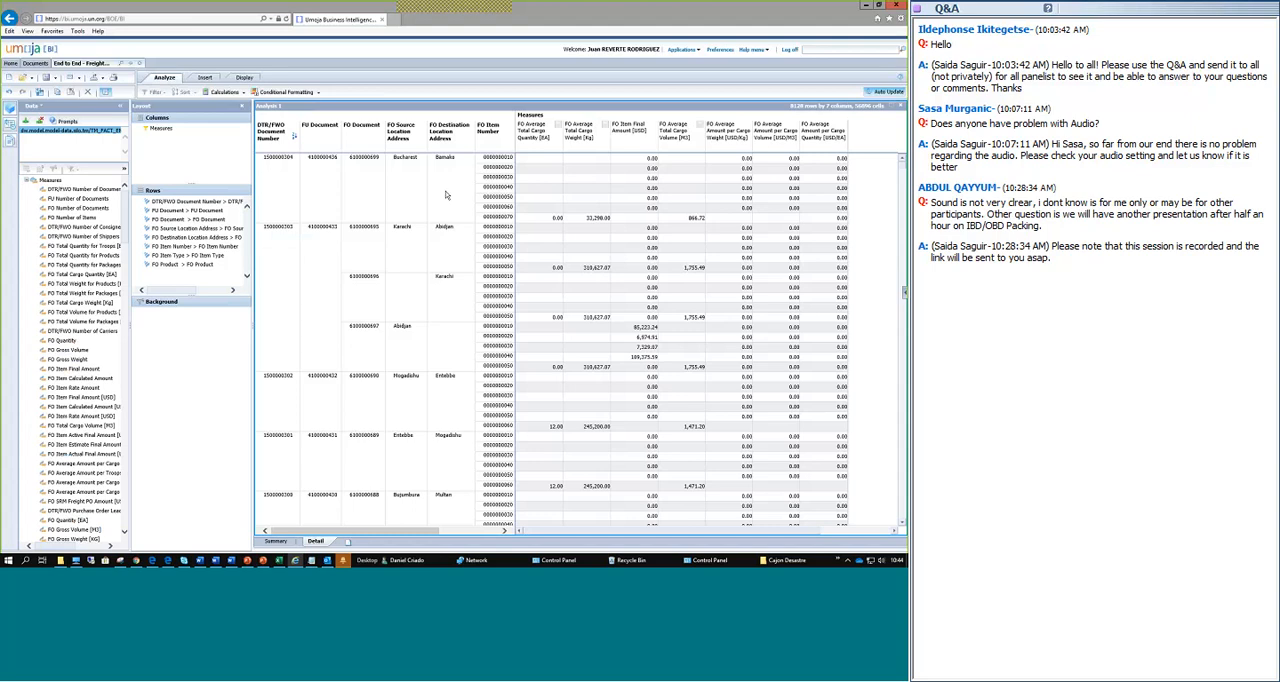
{"action": "scroll", "coordinate": [340, 250], "scroll_direction": "down", "scroll_amount": 6}
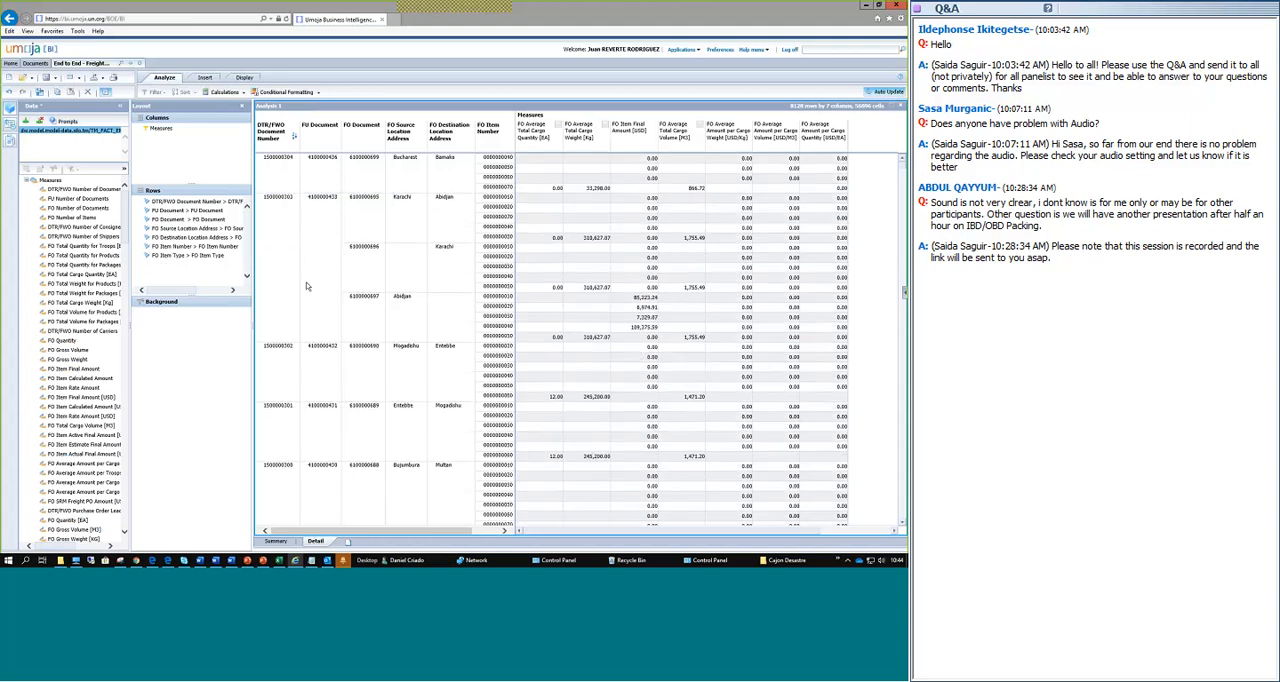
{"action": "scroll", "coordinate": [307, 294], "scroll_direction": "up", "scroll_amount": 1}
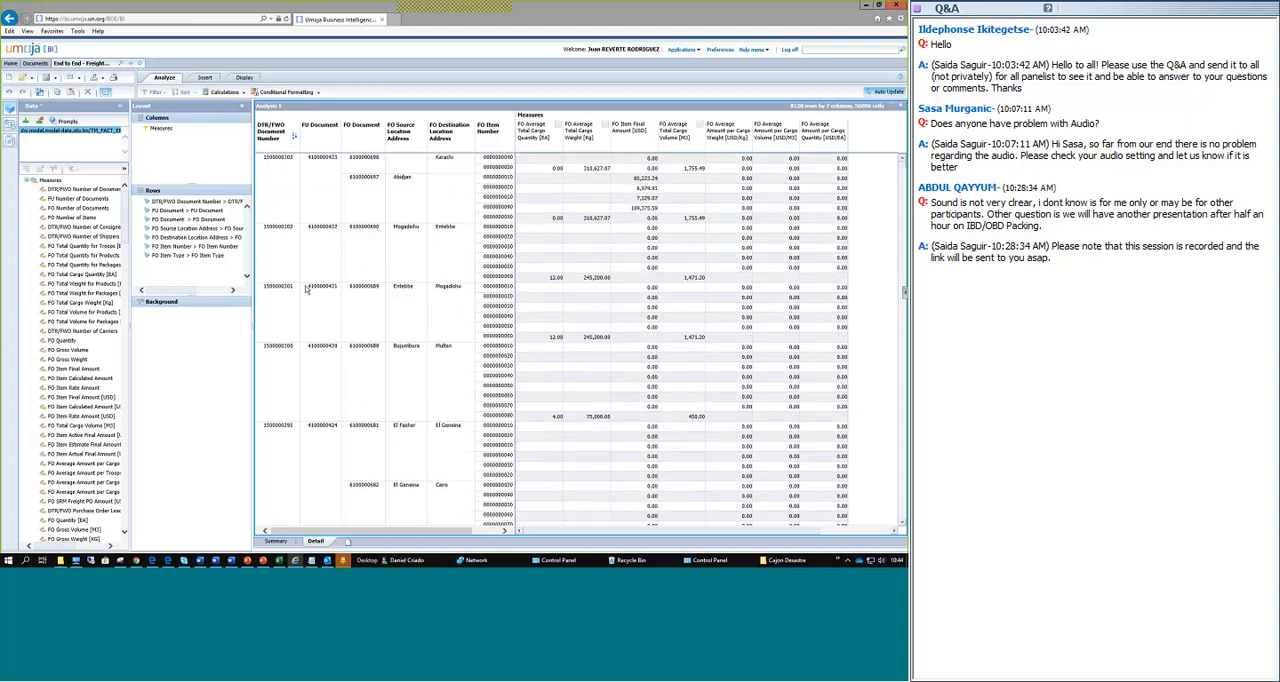
{"action": "scroll", "coordinate": [307, 289], "scroll_direction": "up", "scroll_amount": 3}
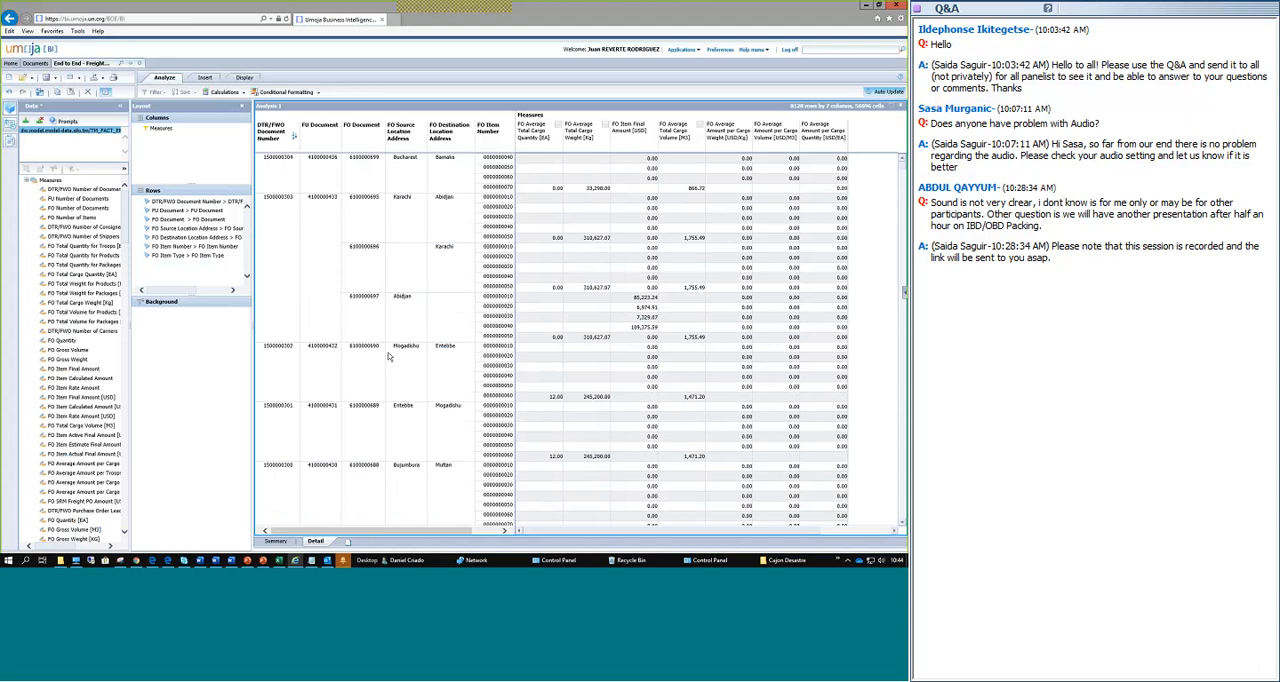
Switch to PowerPoint, start the slideshow from the Details Tab slide and advance through the Attributes and Measures overview.
{"action": "key", "text": "alt+Tab"}
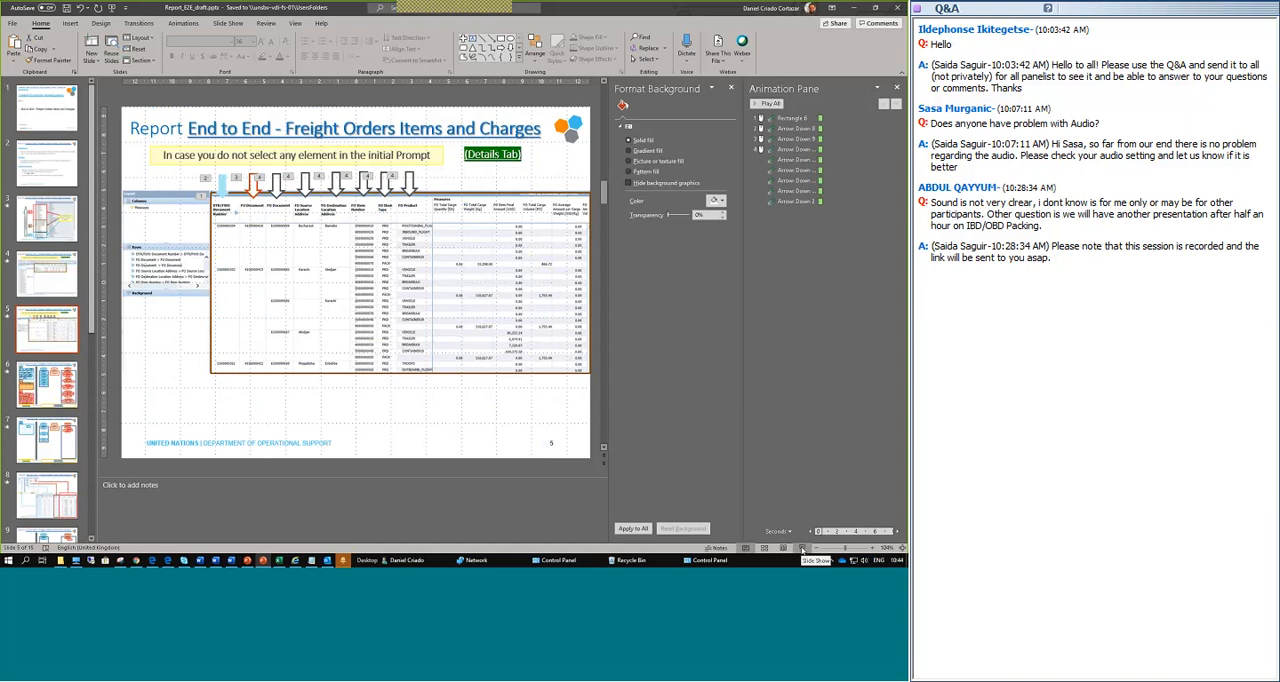
{"action": "left_click", "coordinate": [802, 549]}
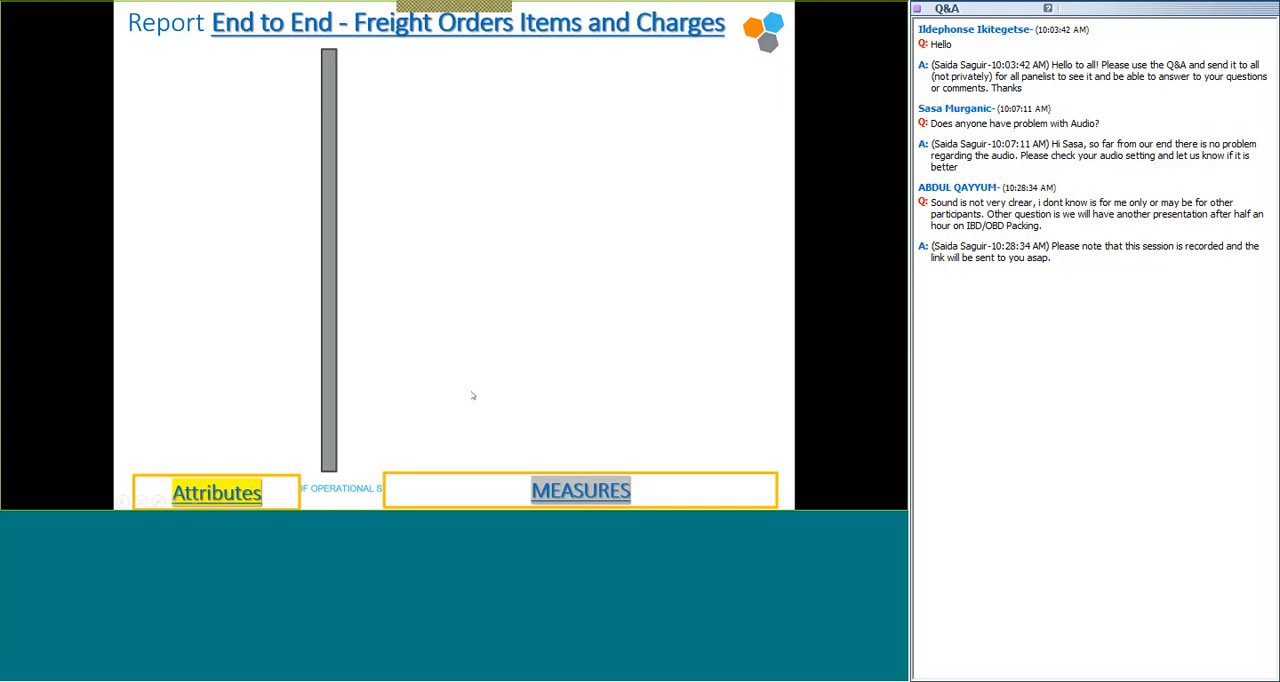
{"action": "left_click", "coordinate": [473, 396]}
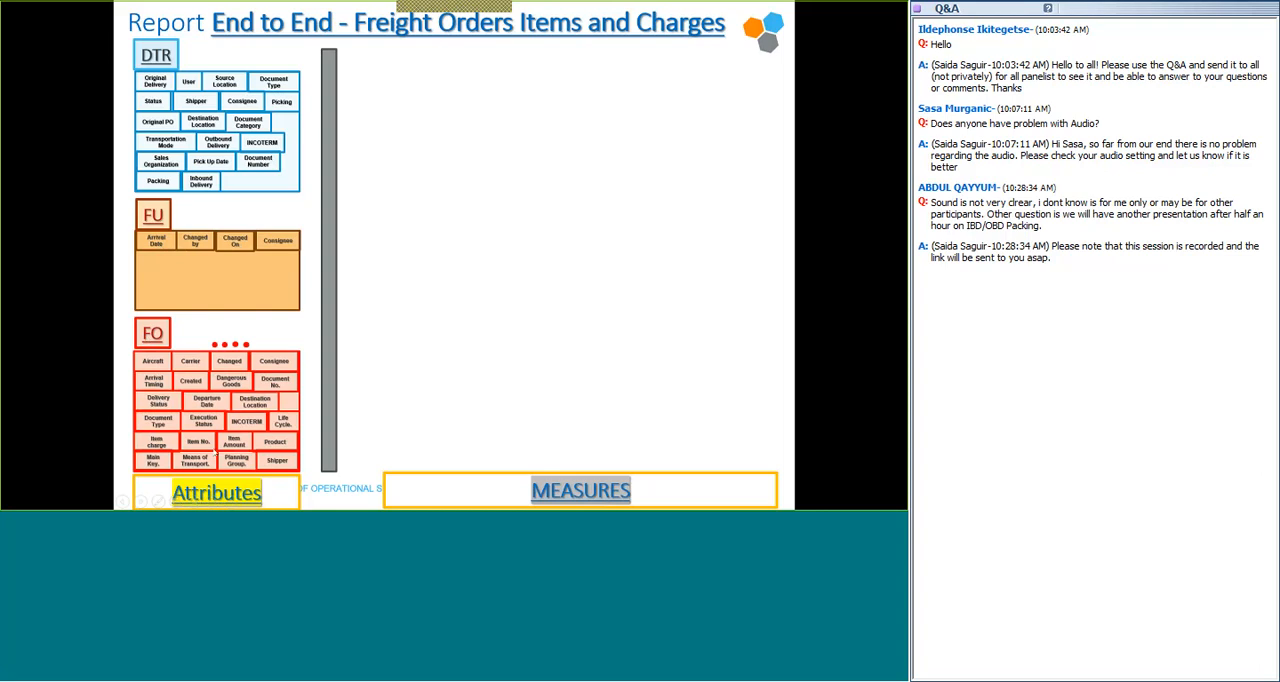
{"action": "left_click", "coordinate": [497, 297]}
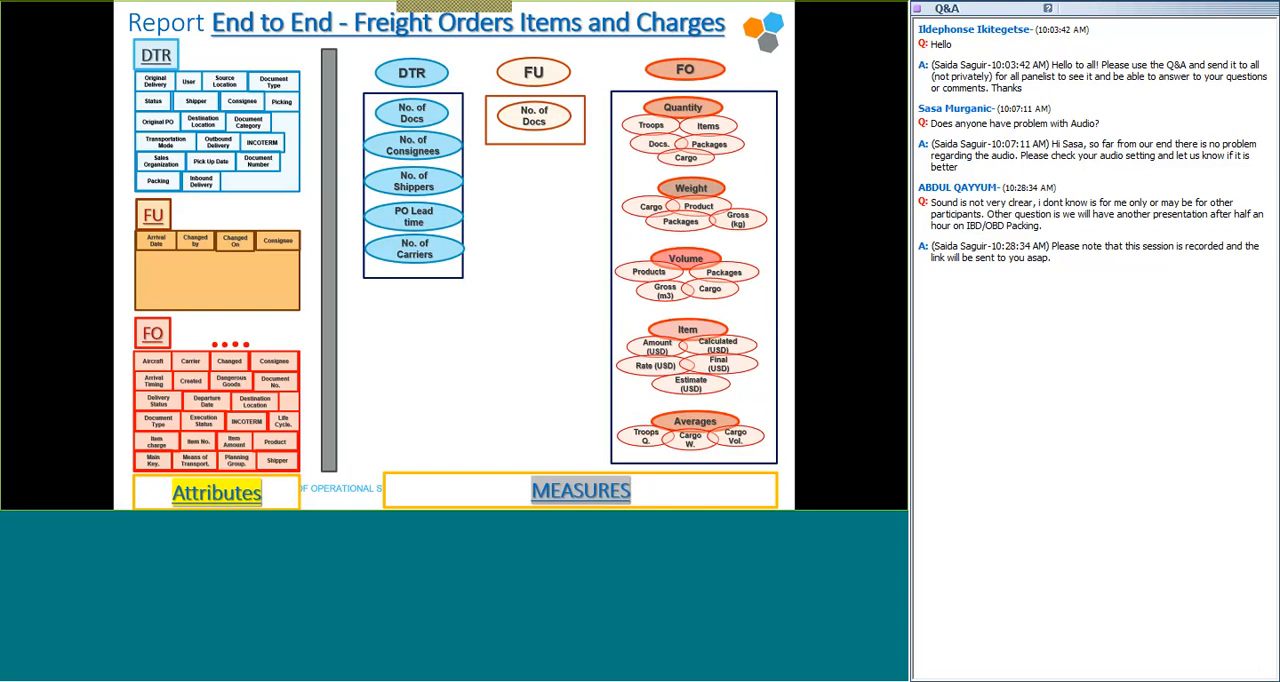
{"action": "left_click", "coordinate": [553, 193]}
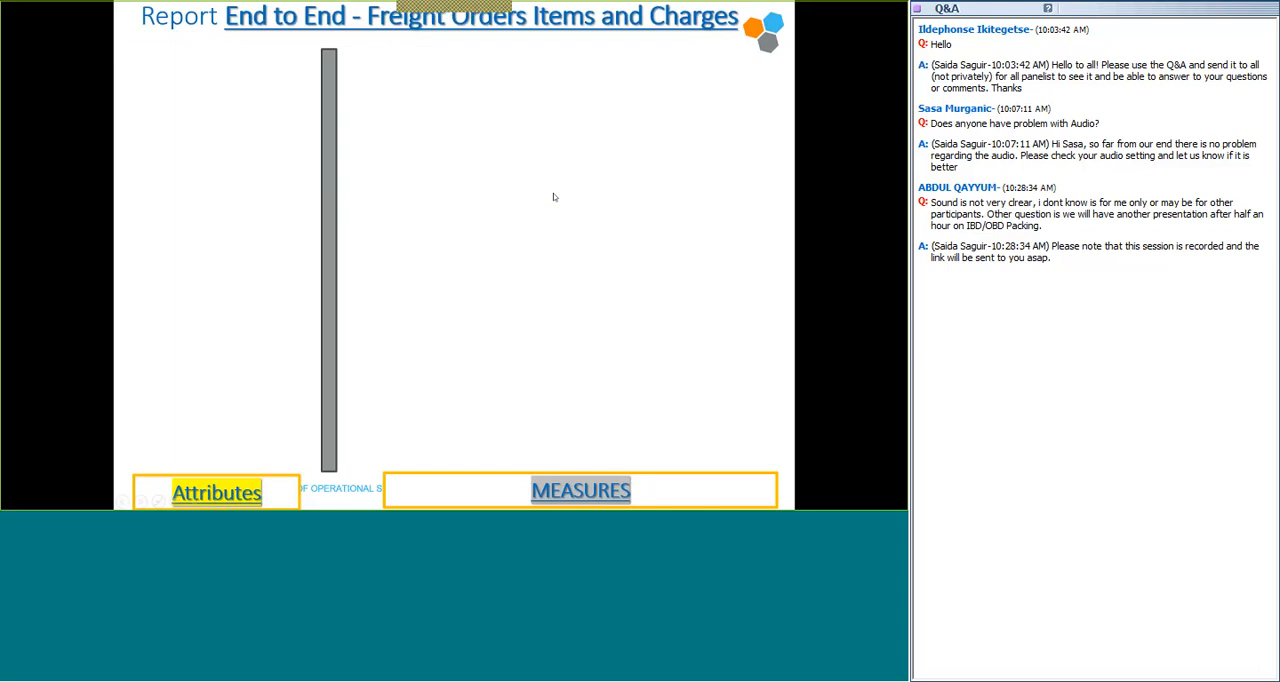
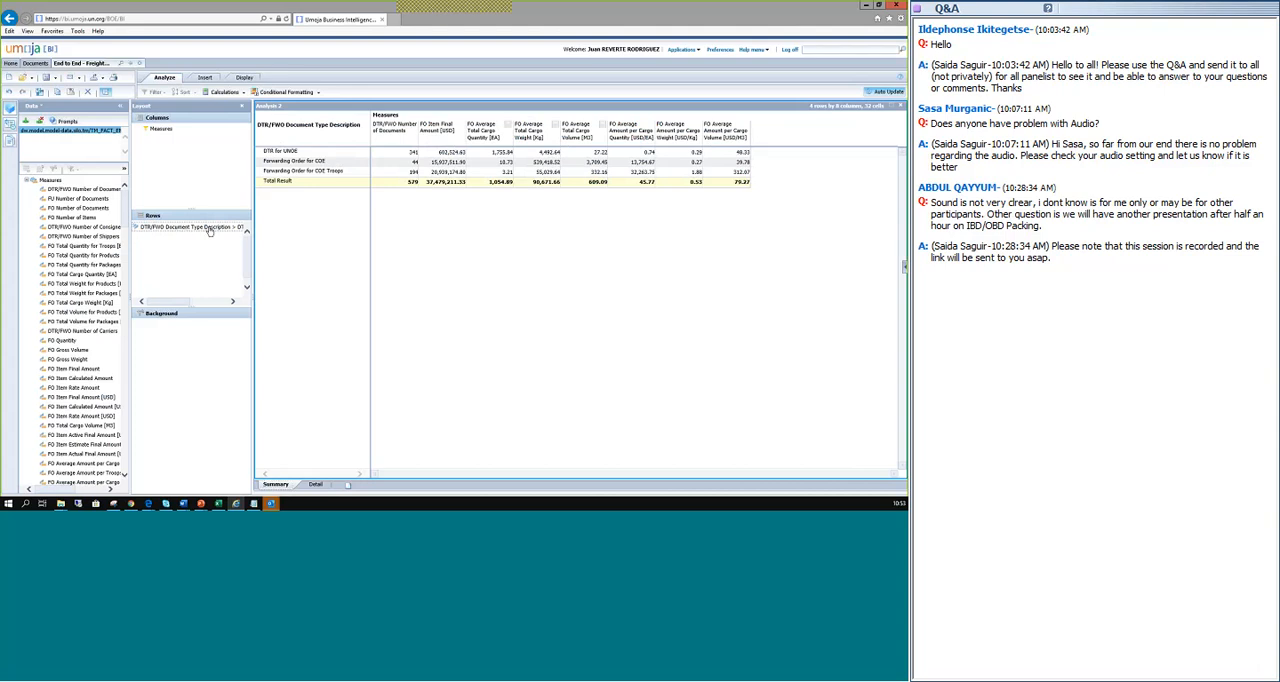
Replace DTR/FWO Document Type Description in the Summary rows with DTR/FWO Document Number (with leading zeros) and widen its column.
{"action": "left_click_drag", "start_coordinate": [210, 231], "coordinate": [179, 247]}
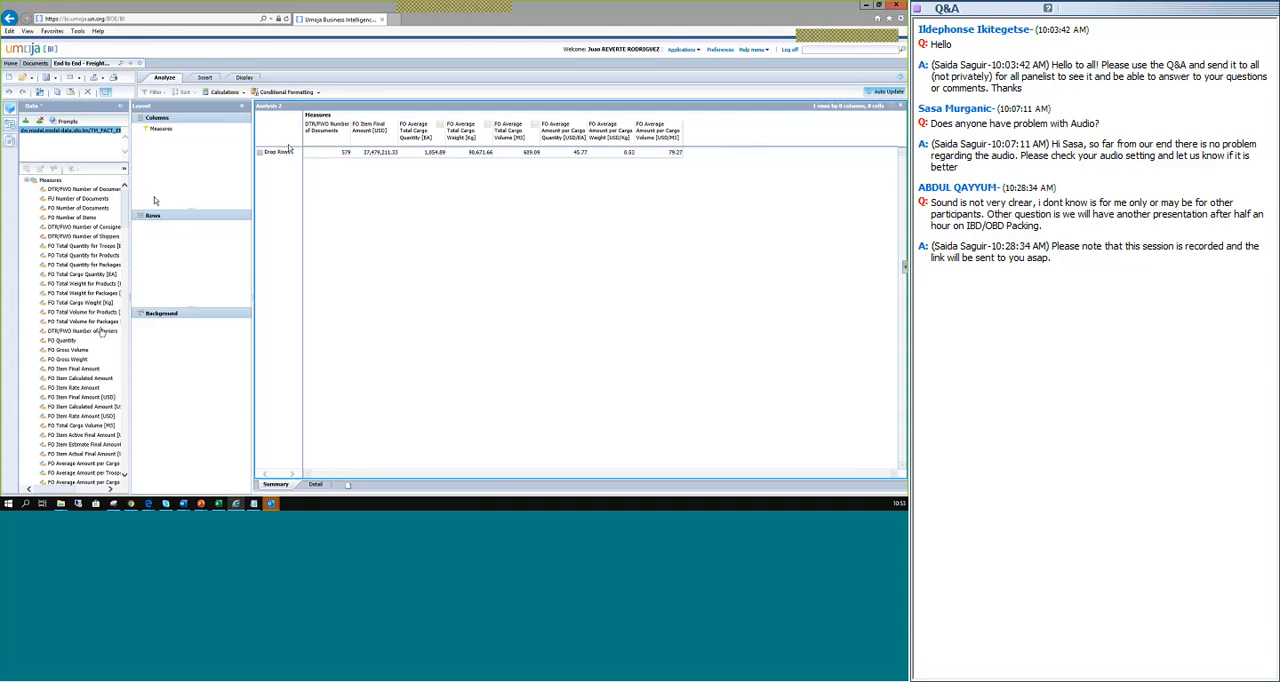
{"action": "scroll", "coordinate": [99, 332], "scroll_direction": "down", "scroll_amount": 5}
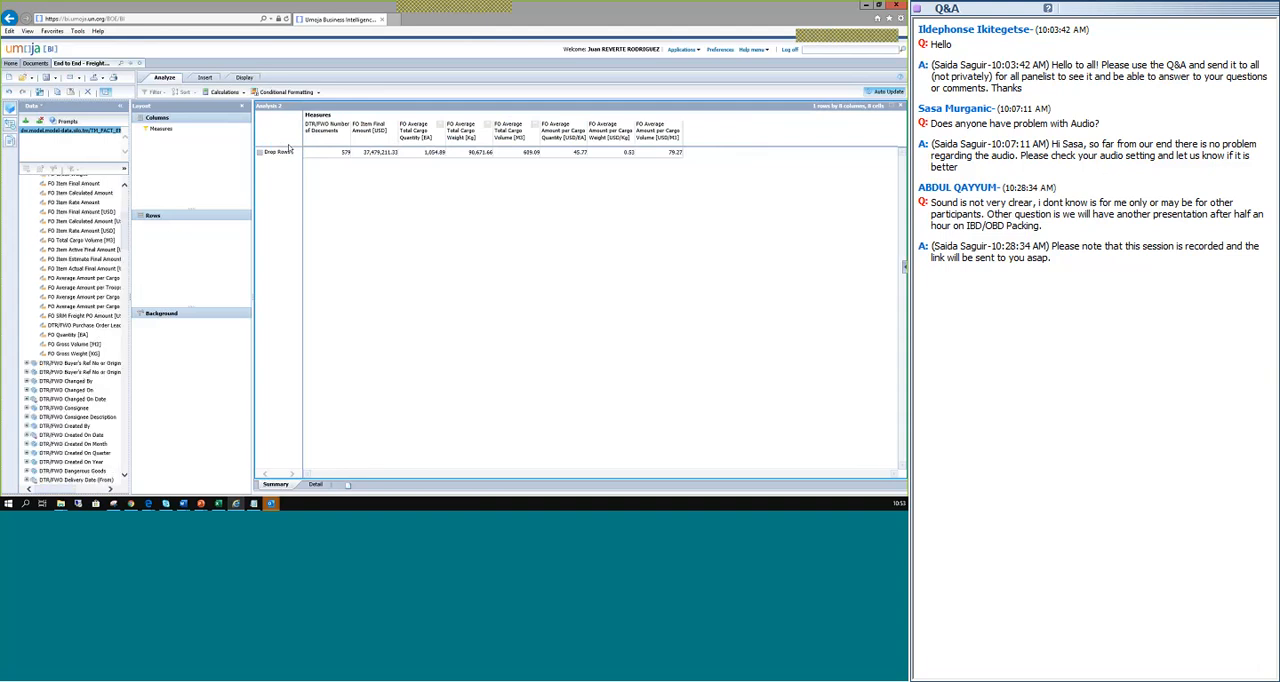
{"action": "scroll", "coordinate": [95, 377], "scroll_direction": "down", "scroll_amount": 2}
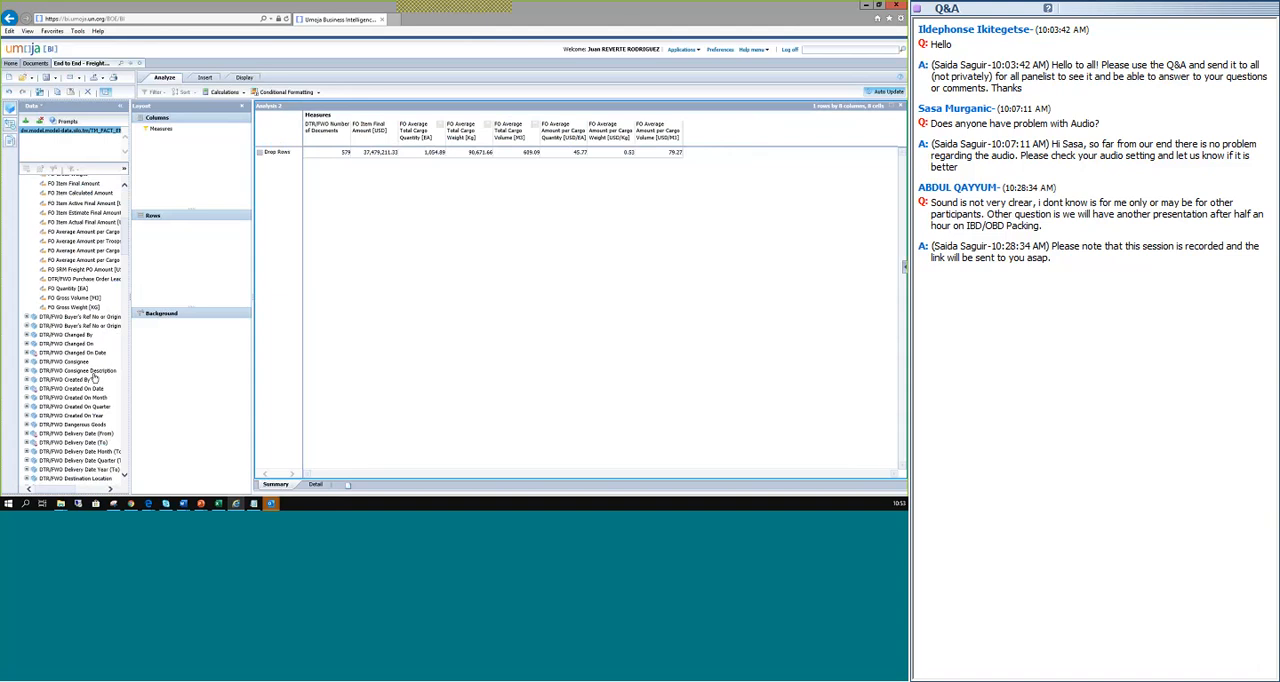
{"action": "scroll", "coordinate": [83, 393], "scroll_direction": "down", "scroll_amount": 2}
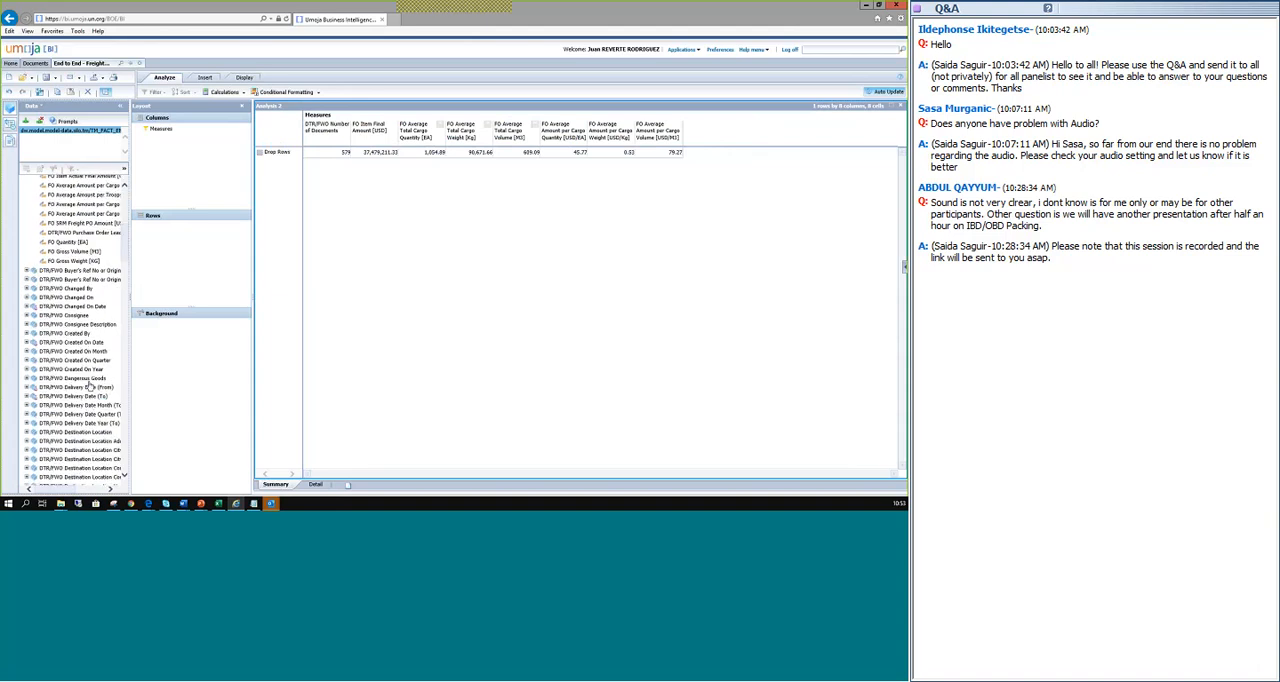
{"action": "scroll", "coordinate": [84, 381], "scroll_direction": "down", "scroll_amount": 2}
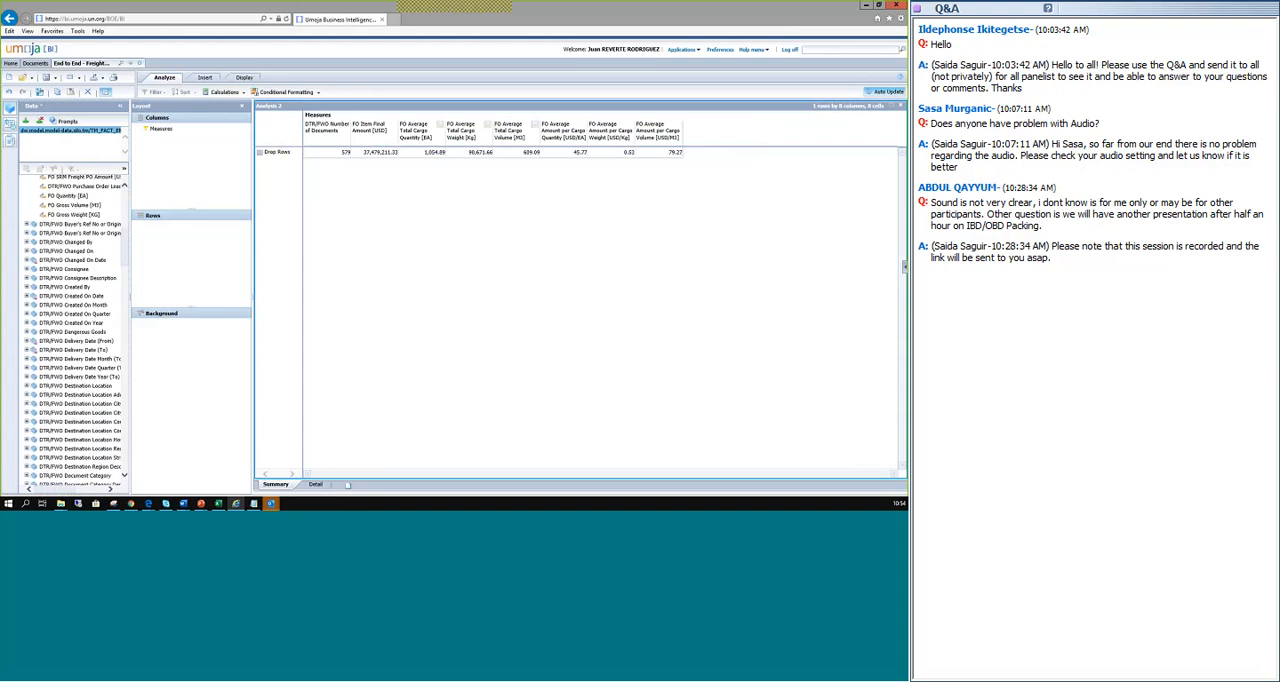
{"action": "scroll", "coordinate": [80, 360], "scroll_direction": "down", "scroll_amount": 2}
{"action": "scroll", "coordinate": [85, 372], "scroll_direction": "down", "scroll_amount": 2}
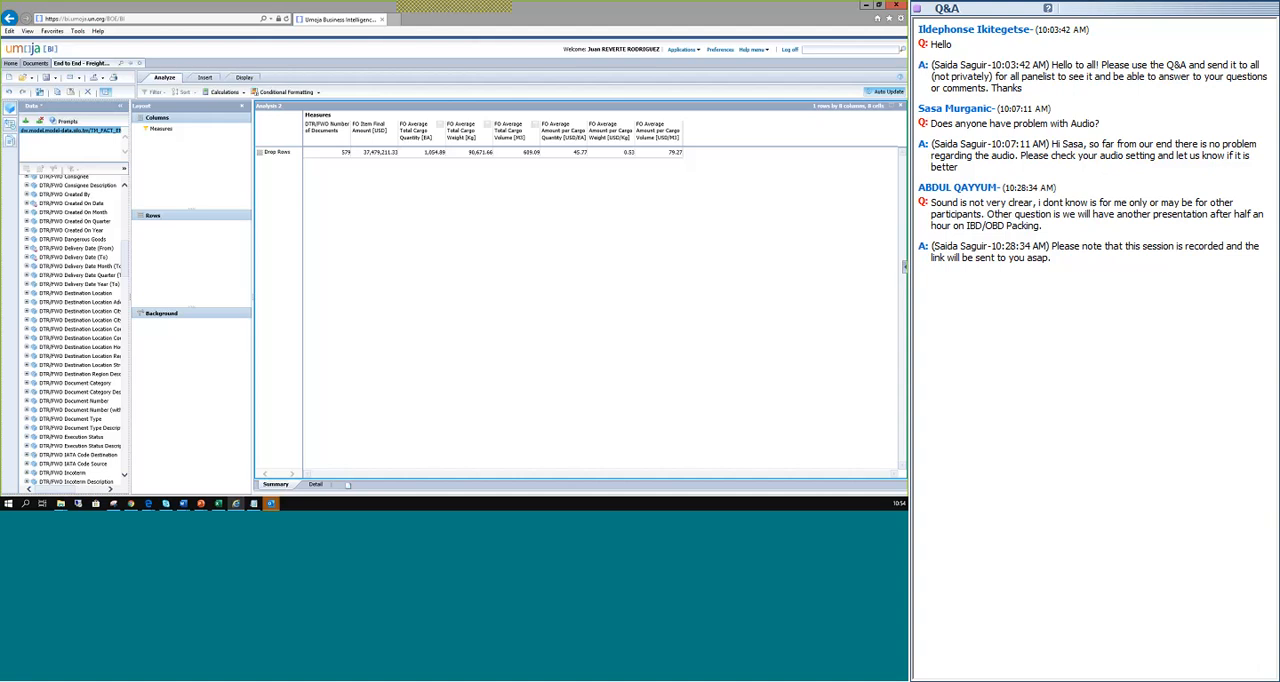
{"action": "left_click", "coordinate": [72, 410]}
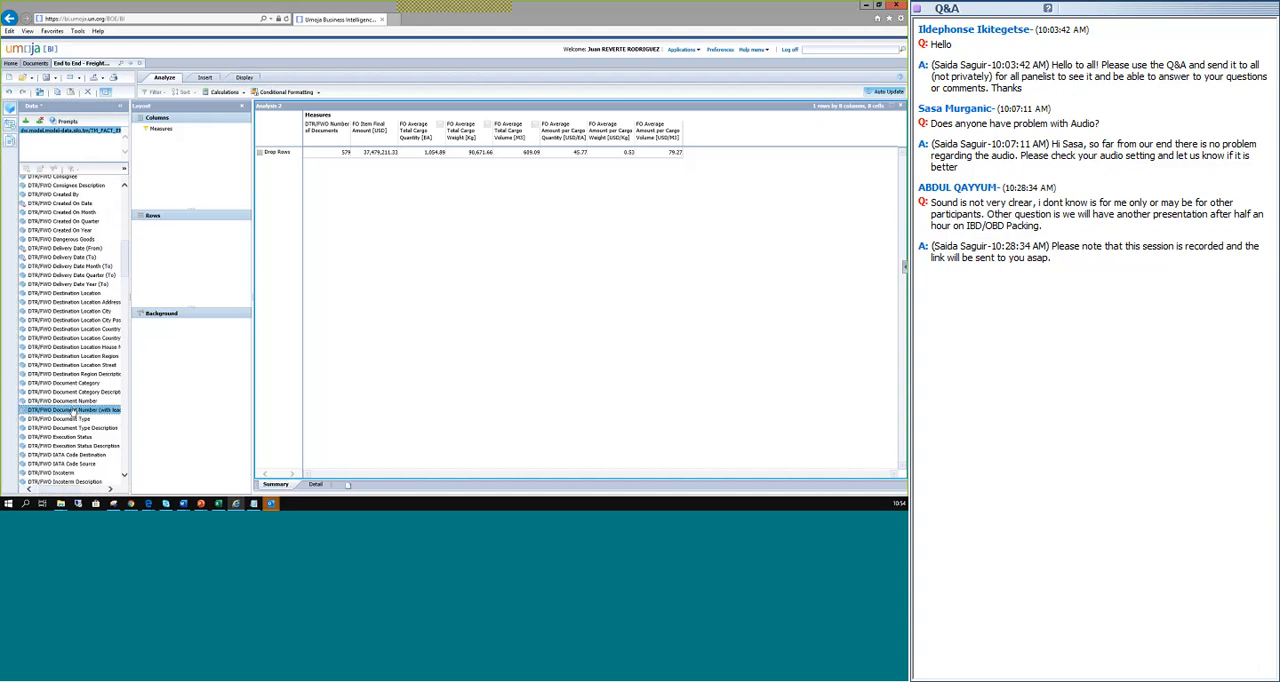
{"action": "left_click_drag", "start_coordinate": [80, 397], "coordinate": [194, 256]}
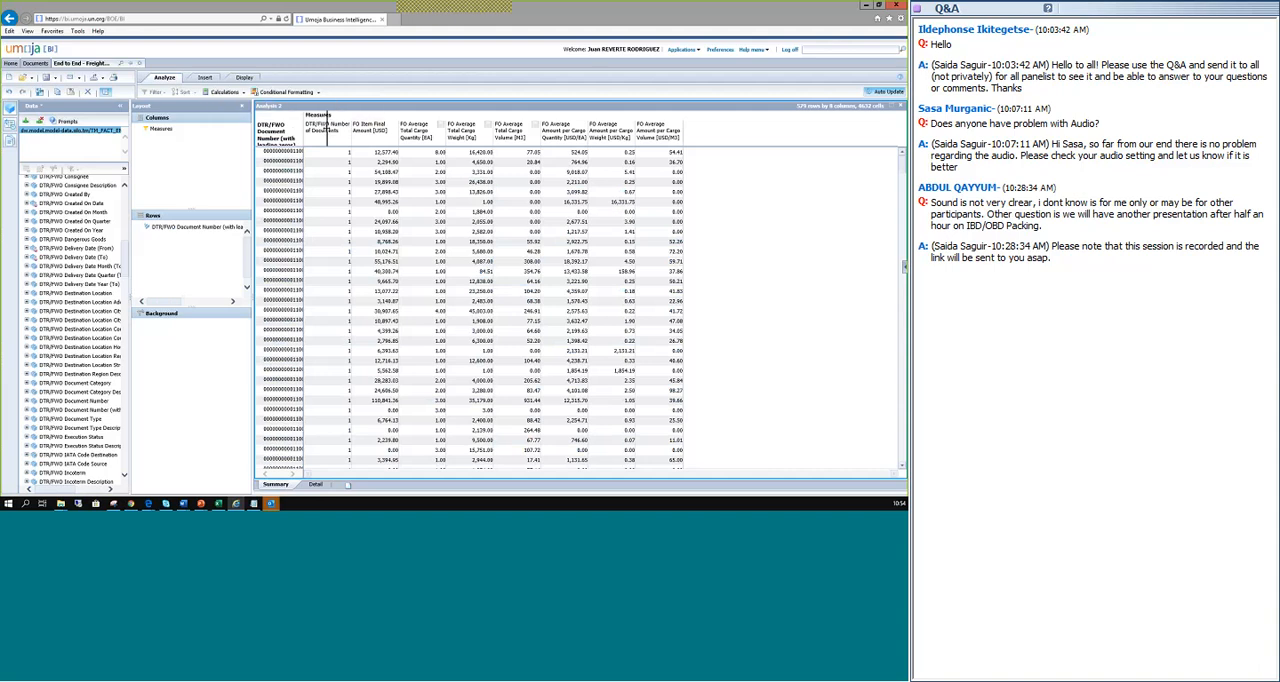
{"action": "left_click_drag", "start_coordinate": [327, 130], "coordinate": [350, 130]}
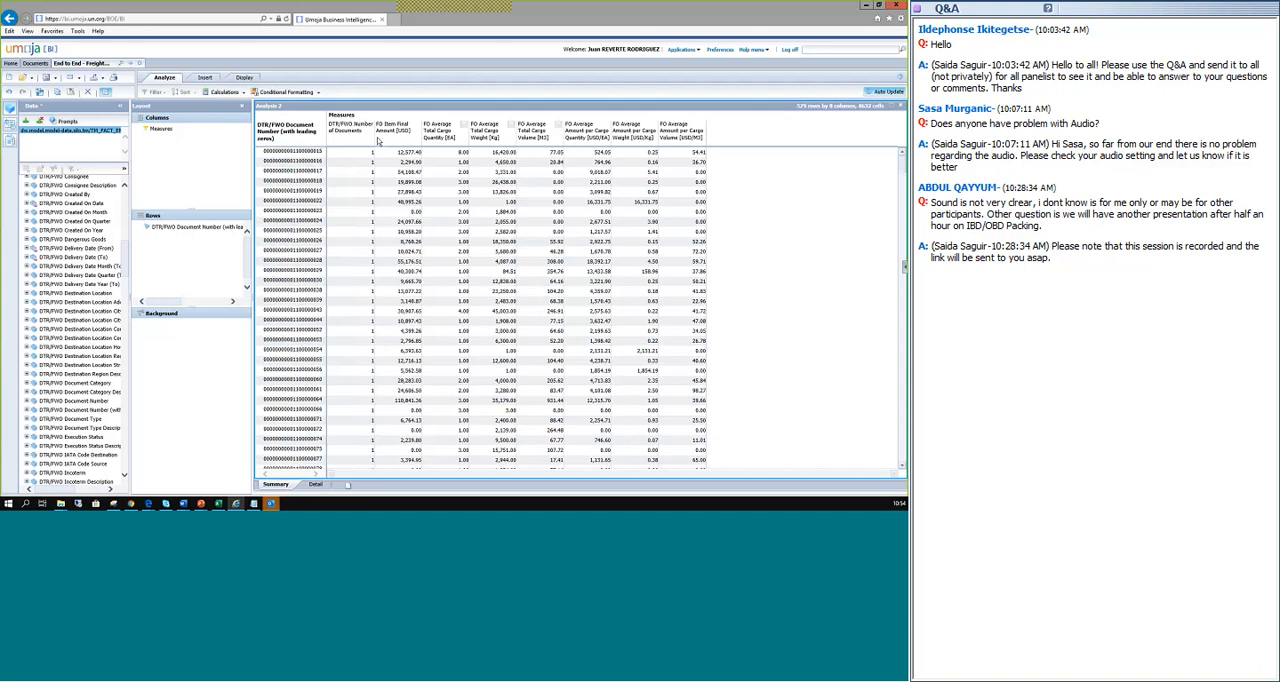
Filter the measures to show only FU Number of Documents and look through the values per DTR/FWO document.
{"action": "double_click", "coordinate": [160, 130]}
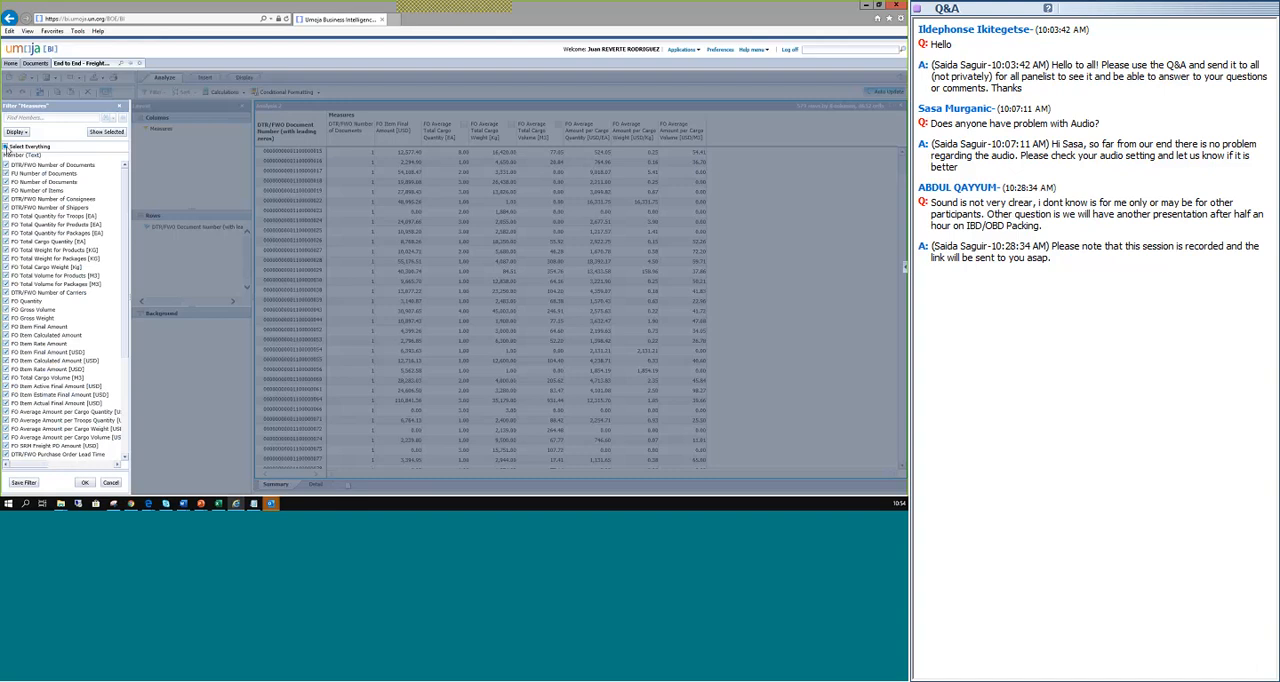
{"action": "left_click", "coordinate": [5, 147]}
{"action": "left_click", "coordinate": [7, 176]}
{"action": "left_click", "coordinate": [88, 482]}
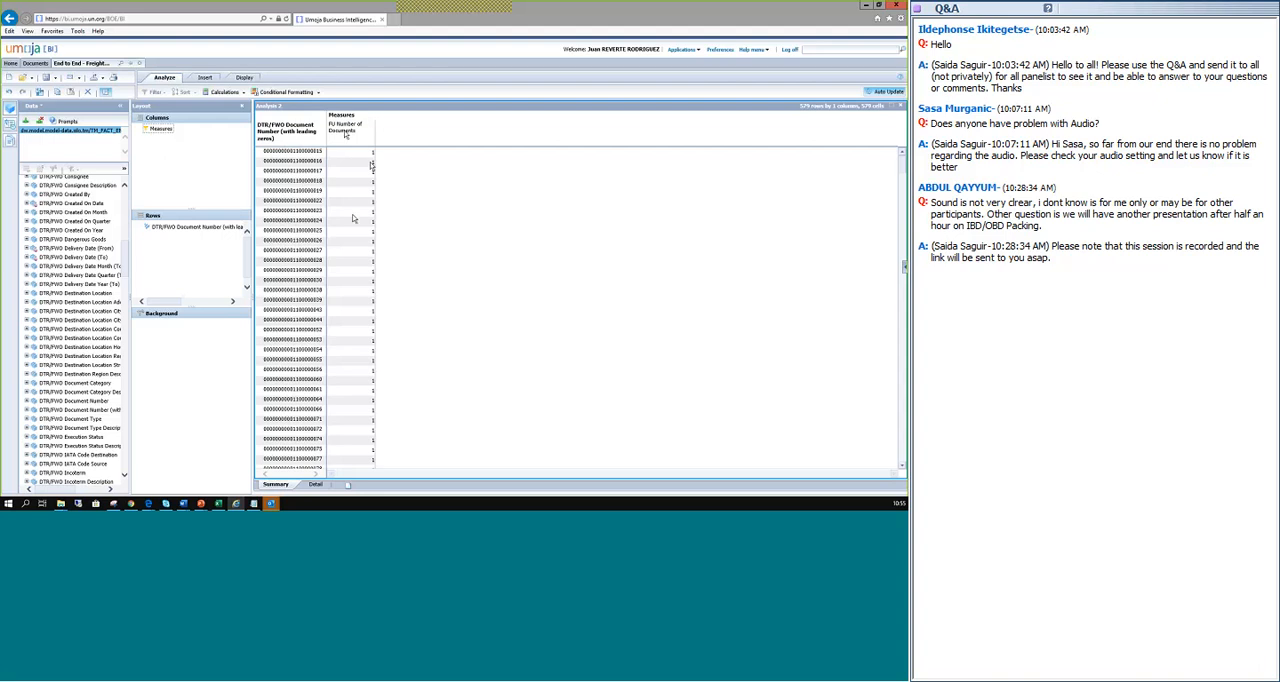
{"action": "scroll", "coordinate": [352, 217], "scroll_direction": "down", "scroll_amount": 10}
{"action": "scroll", "coordinate": [352, 217], "scroll_direction": "down", "scroll_amount": 4}
{"action": "scroll", "coordinate": [352, 217], "scroll_direction": "down", "scroll_amount": 7}
{"action": "scroll", "coordinate": [352, 217], "scroll_direction": "up", "scroll_amount": 15}
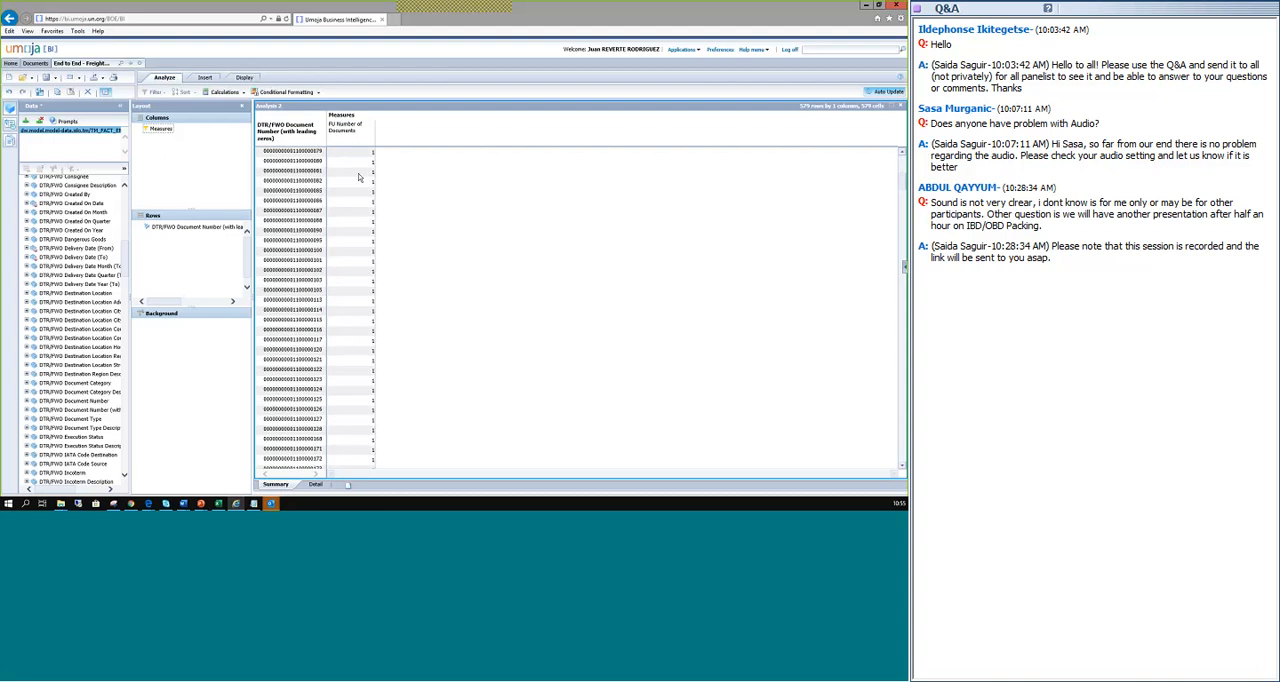
{"action": "scroll", "coordinate": [362, 182], "scroll_direction": "up", "scroll_amount": 5}
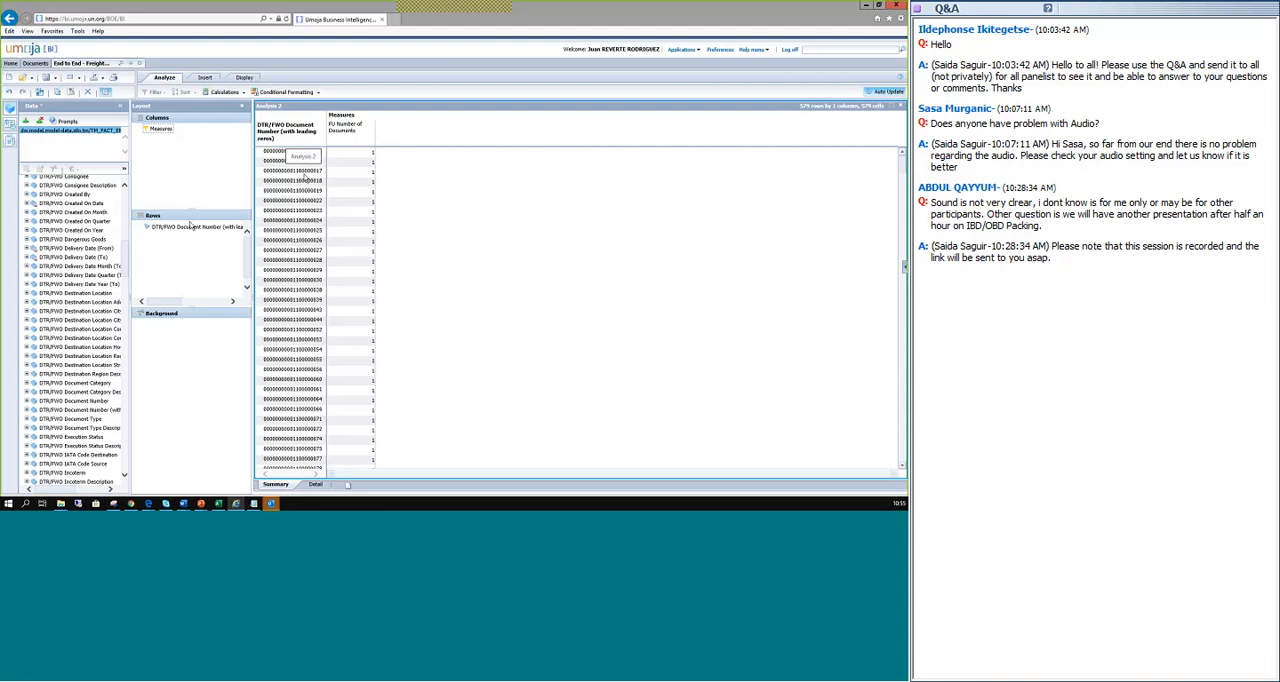
Add FU Document to the rows below DTR/FWO Document Number (with leading zeros).
{"action": "scroll", "coordinate": [50, 367], "scroll_direction": "down", "scroll_amount": 6}
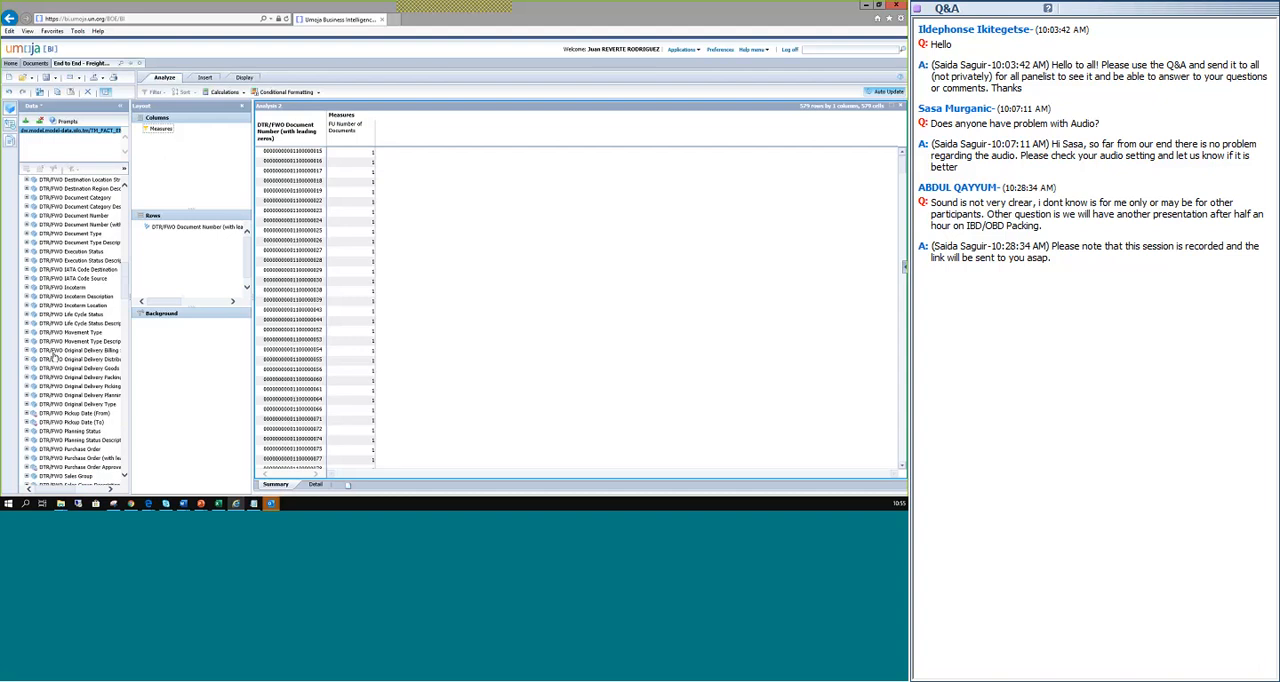
{"action": "scroll", "coordinate": [52, 367], "scroll_direction": "down", "scroll_amount": 10}
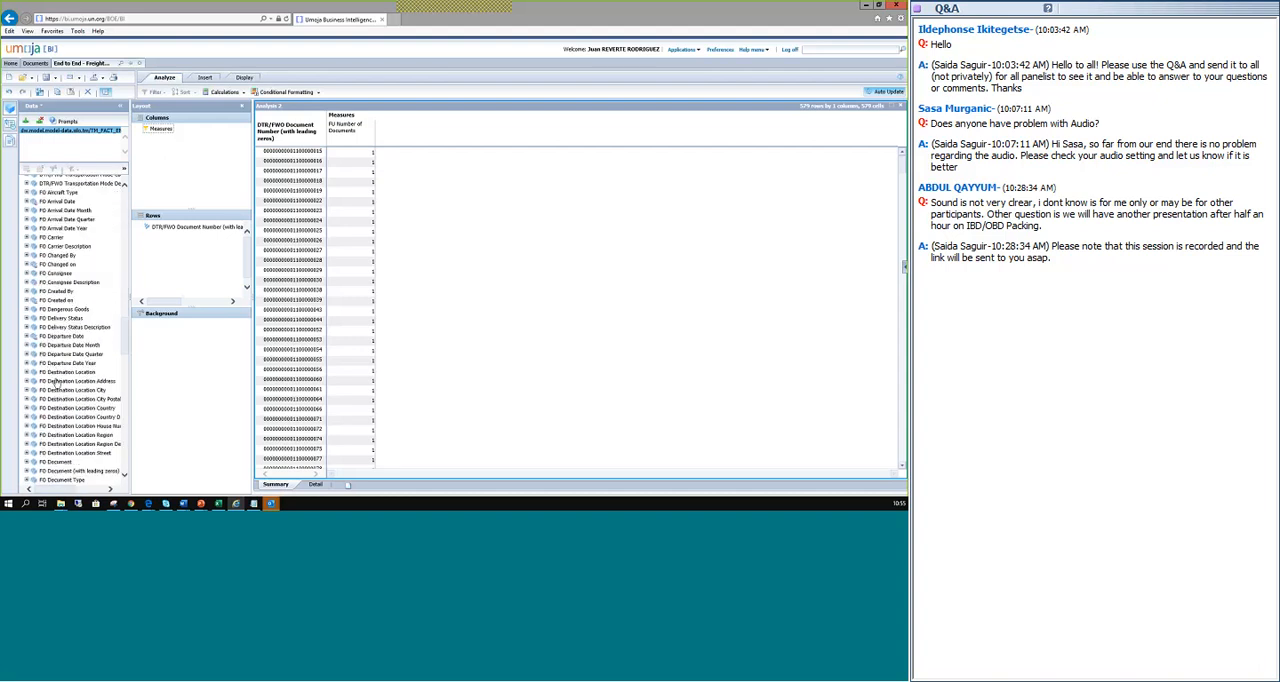
{"action": "scroll", "coordinate": [55, 368], "scroll_direction": "down", "scroll_amount": 10}
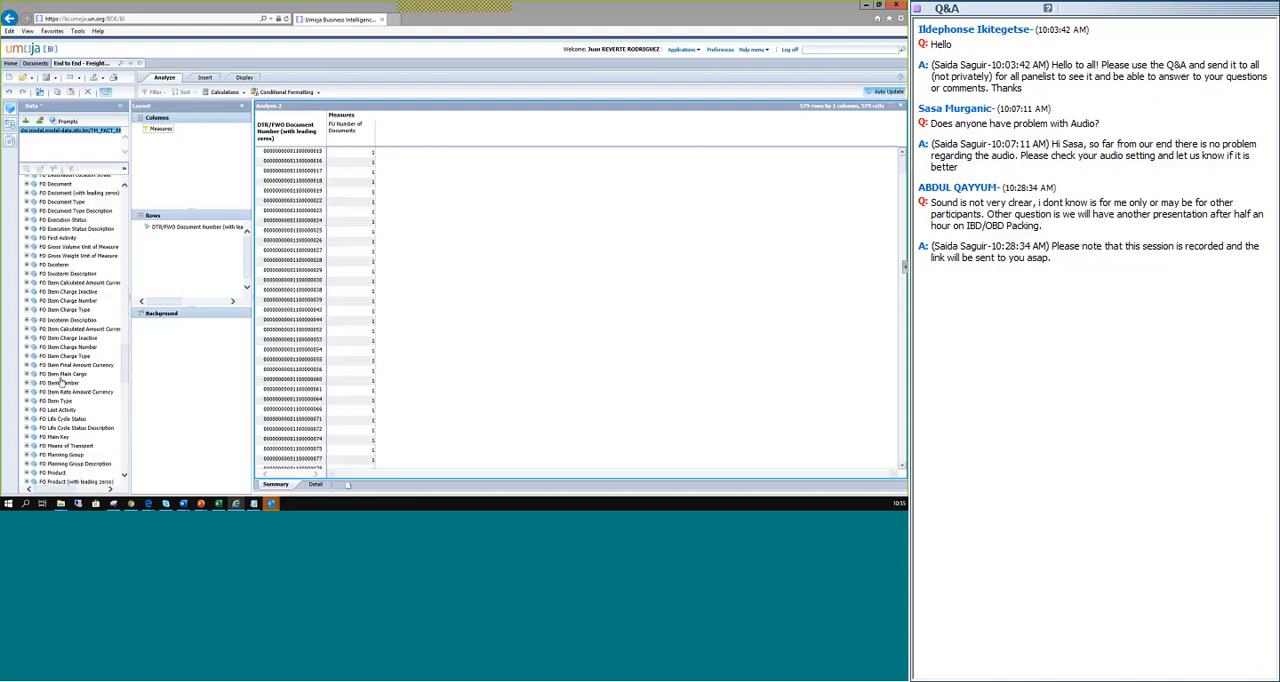
{"action": "scroll", "coordinate": [61, 380], "scroll_direction": "down", "scroll_amount": 2}
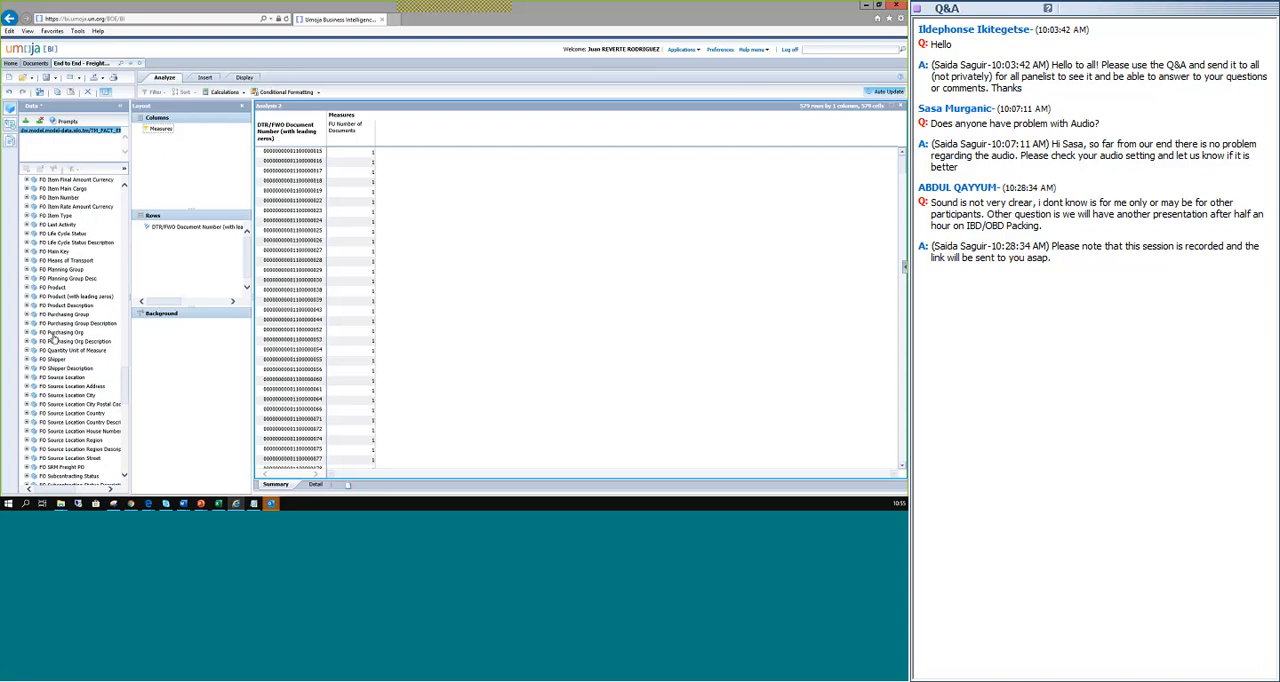
{"action": "scroll", "coordinate": [52, 340], "scroll_direction": "down", "scroll_amount": 5}
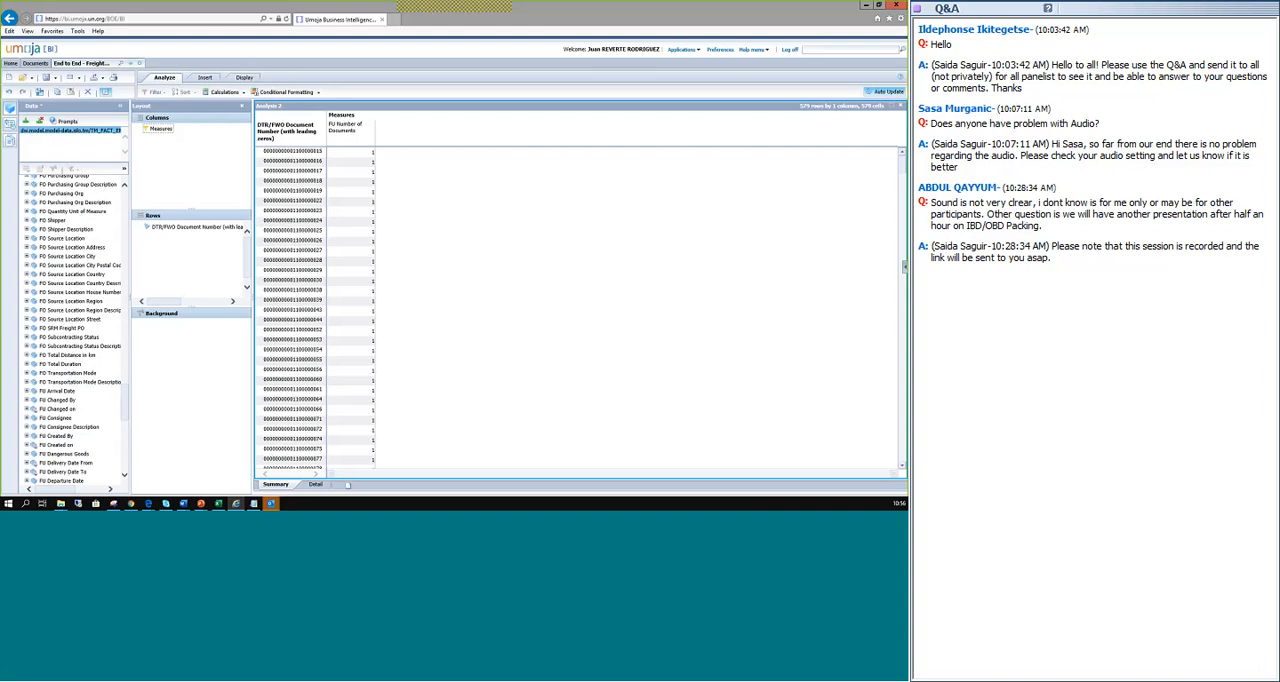
{"action": "scroll", "coordinate": [73, 479], "scroll_direction": "down", "scroll_amount": 2}
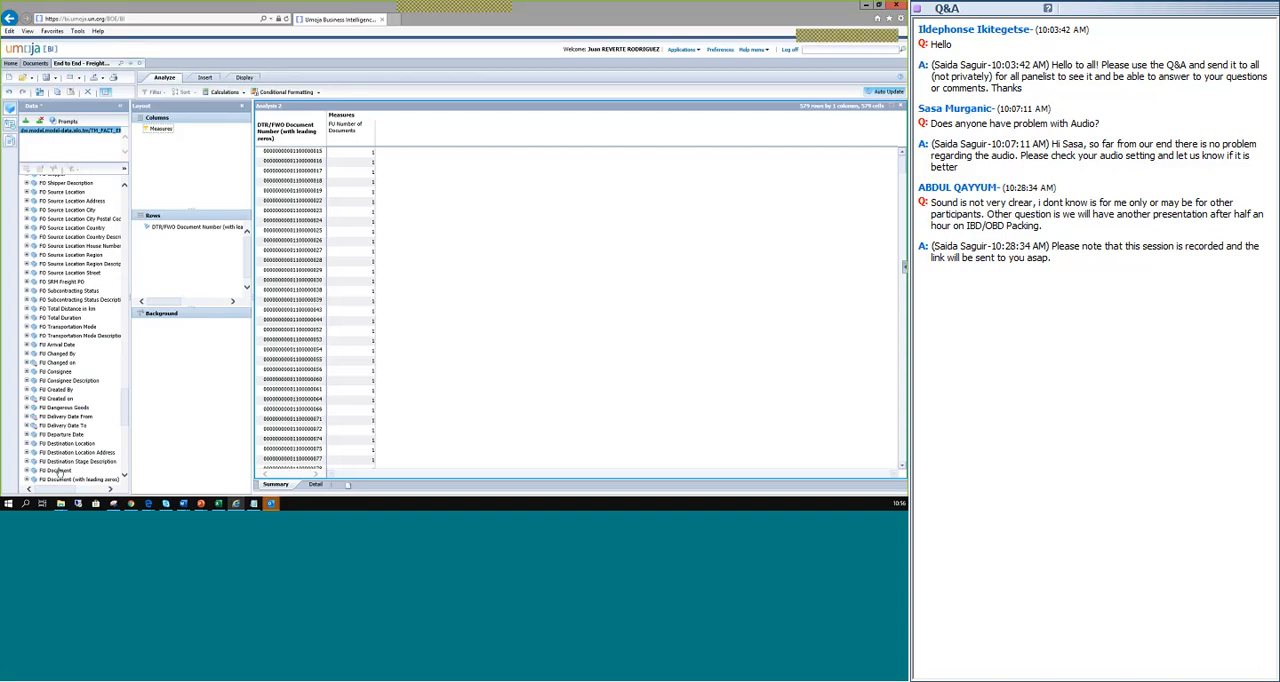
{"action": "left_click", "coordinate": [60, 470]}
{"action": "left_click_drag", "start_coordinate": [60, 452], "coordinate": [182, 257]}
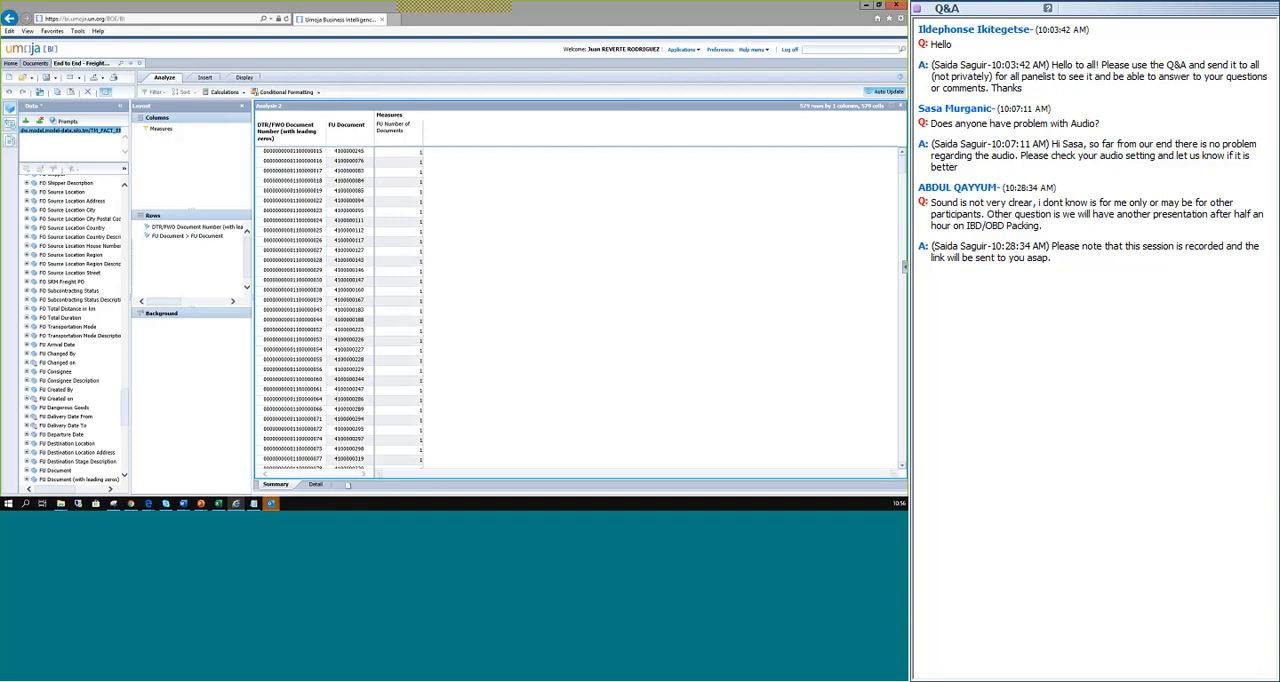
Add DTR/FWO Consignee to the rows below FU Document.
{"action": "scroll", "coordinate": [318, 320], "scroll_direction": "down", "scroll_amount": 6}
{"action": "scroll", "coordinate": [341, 233], "scroll_direction": "up", "scroll_amount": 5}
{"action": "left_click_drag", "start_coordinate": [126, 417], "coordinate": [133, 245]}
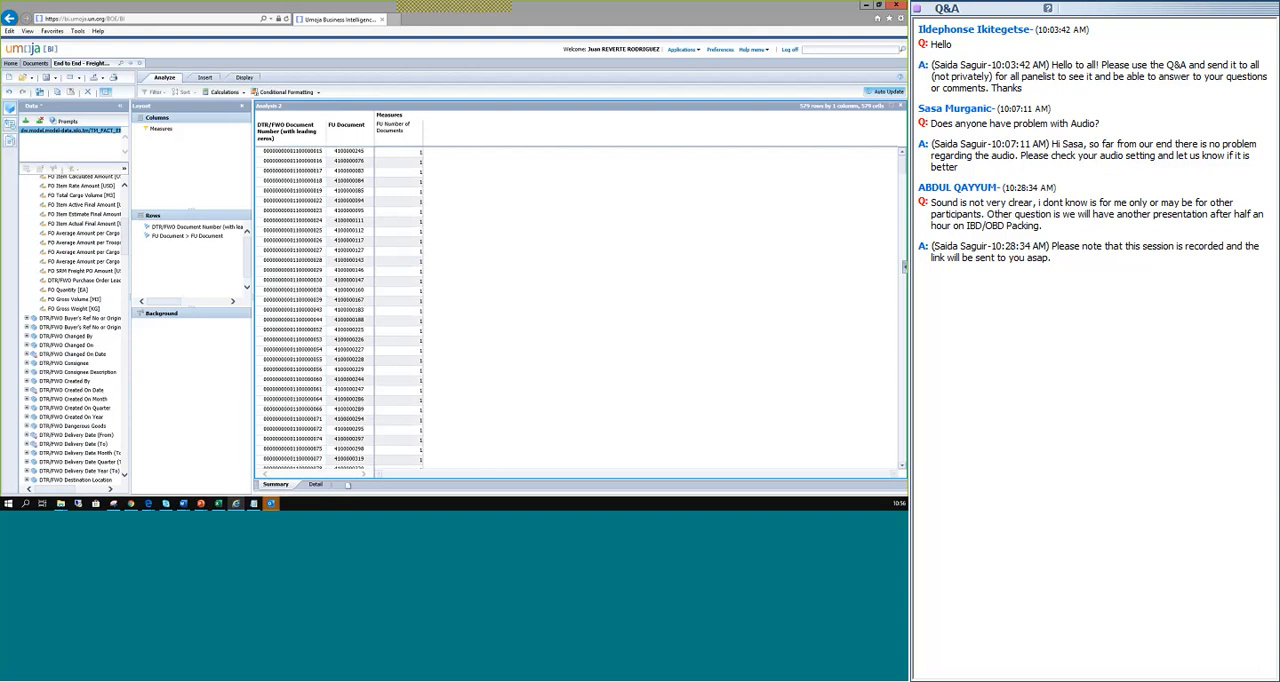
{"action": "left_click_drag", "start_coordinate": [60, 364], "coordinate": [190, 265]}
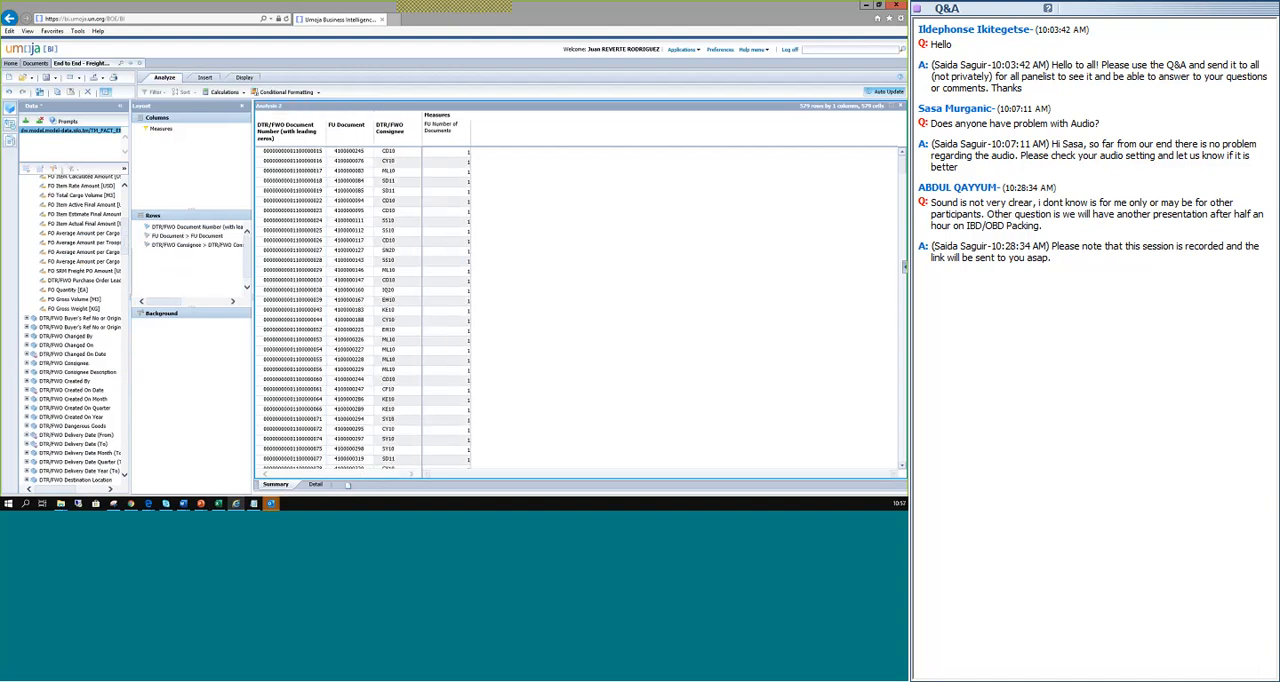
Filter DTR/FWO Consignee to the single member IT01.
{"action": "left_click", "coordinate": [172, 248]}
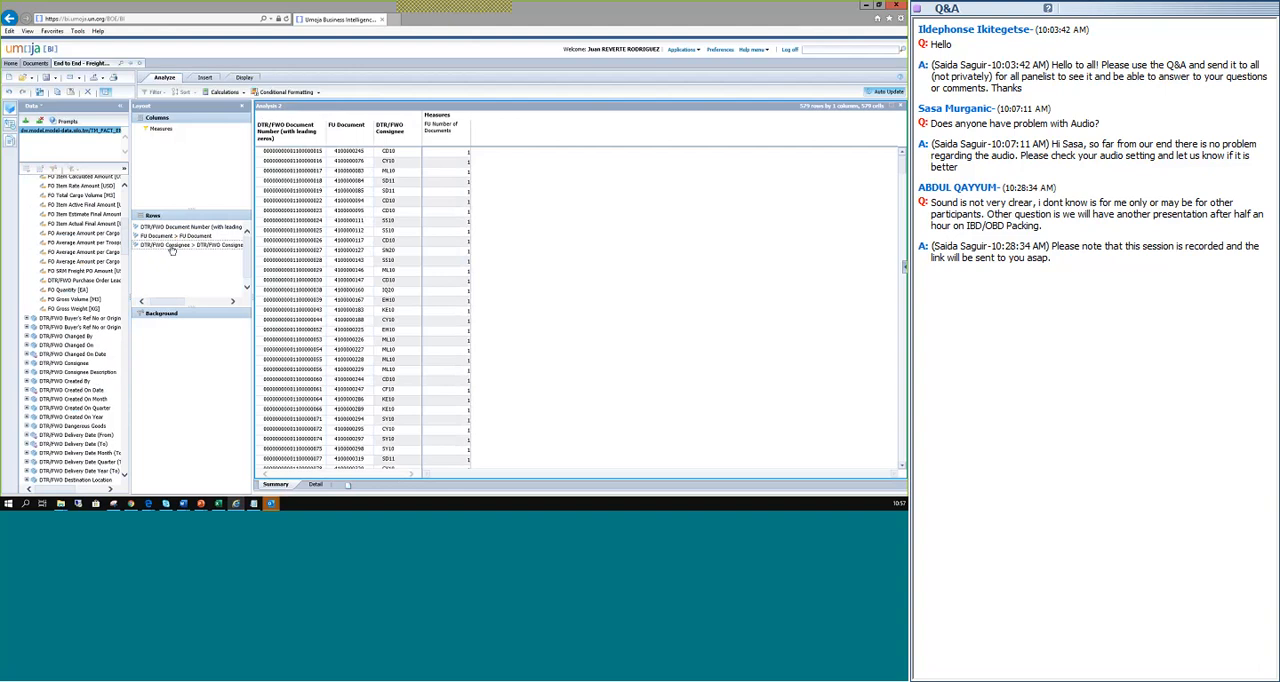
{"action": "left_click", "coordinate": [171, 248]}
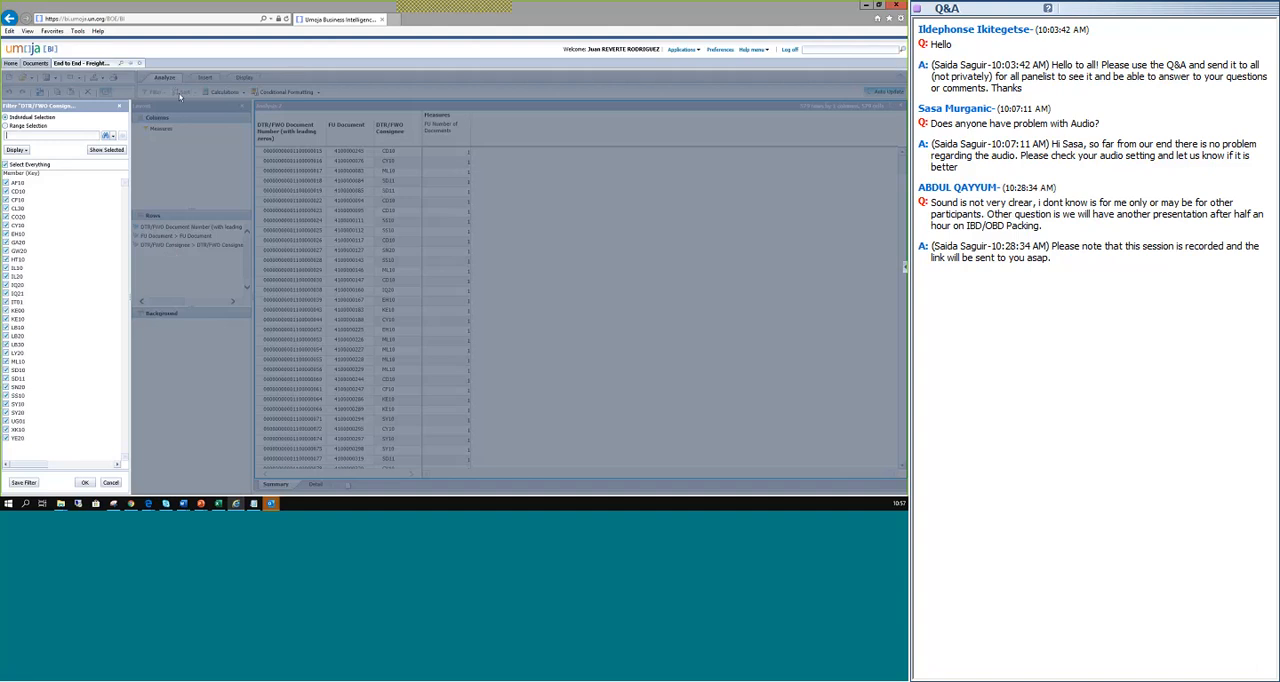
{"action": "left_click", "coordinate": [5, 165]}
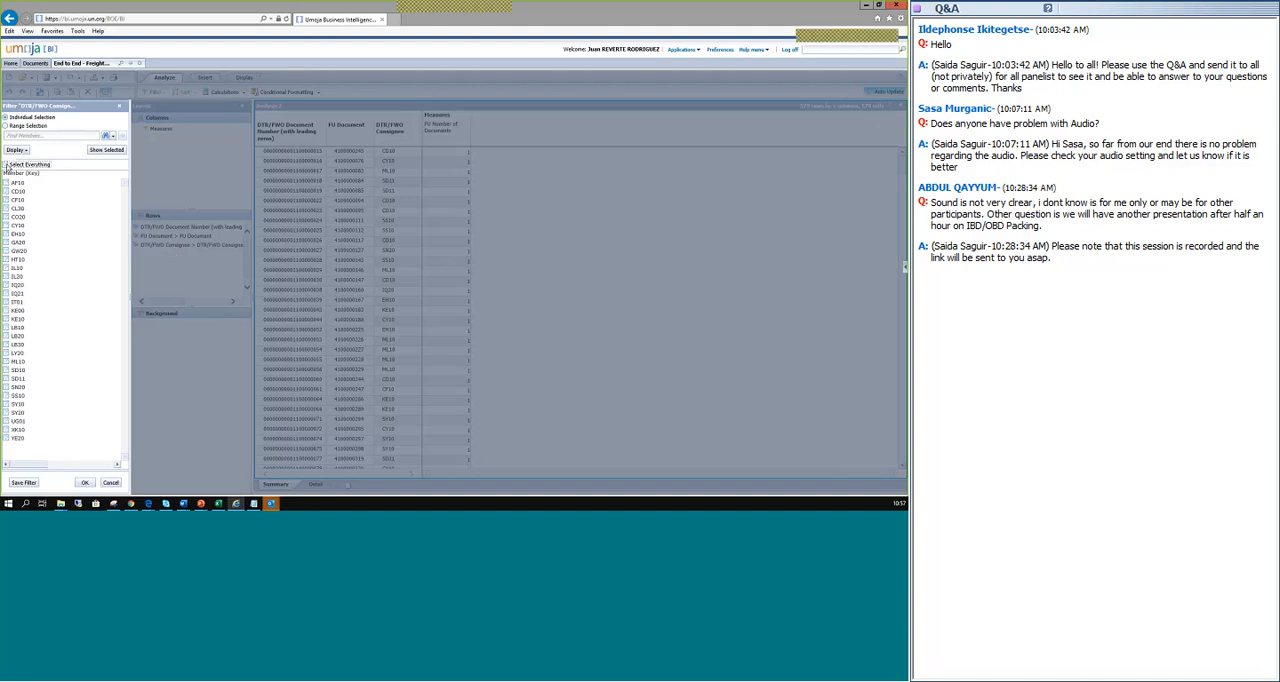
{"action": "left_click", "coordinate": [6, 303]}
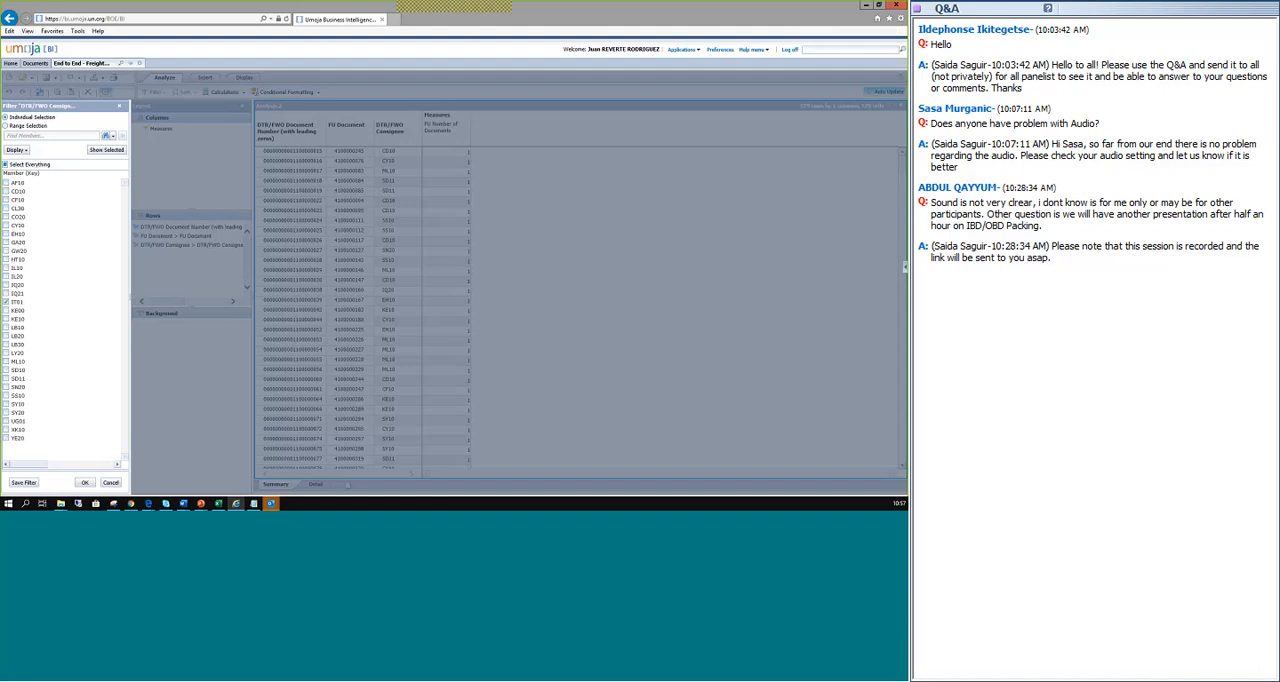
{"action": "left_click", "coordinate": [85, 483]}
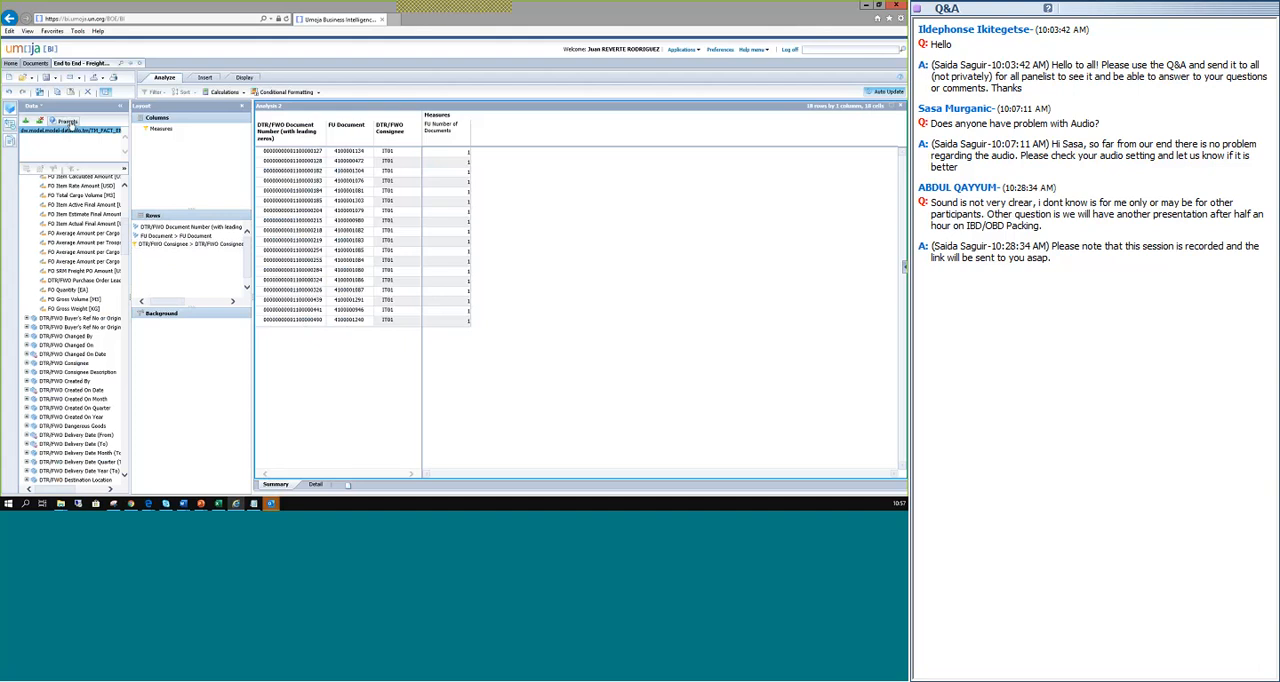
Review the available FO, FU and DTR/FWO report prompts and close them without entering any values.
{"action": "left_click", "coordinate": [68, 122]}
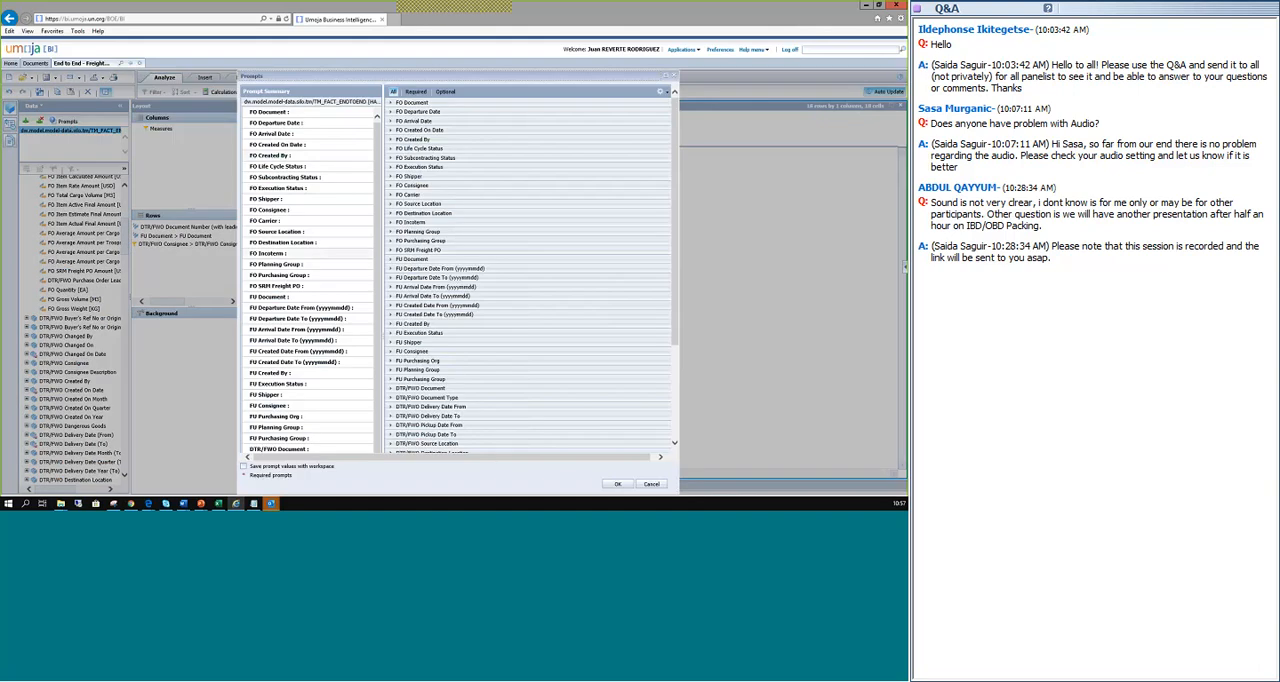
{"action": "scroll", "coordinate": [308, 274], "scroll_direction": "down", "scroll_amount": 3}
{"action": "scroll", "coordinate": [308, 274], "scroll_direction": "down", "scroll_amount": 4}
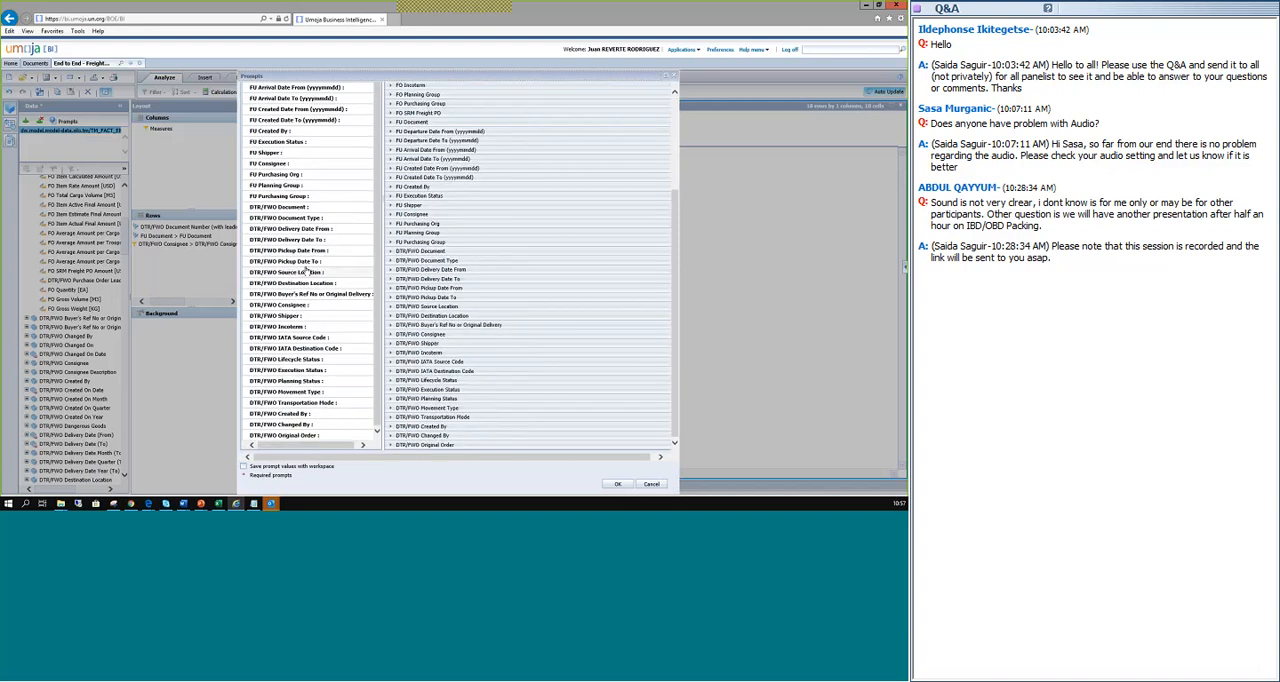
{"action": "scroll", "coordinate": [305, 262], "scroll_direction": "up", "scroll_amount": 7}
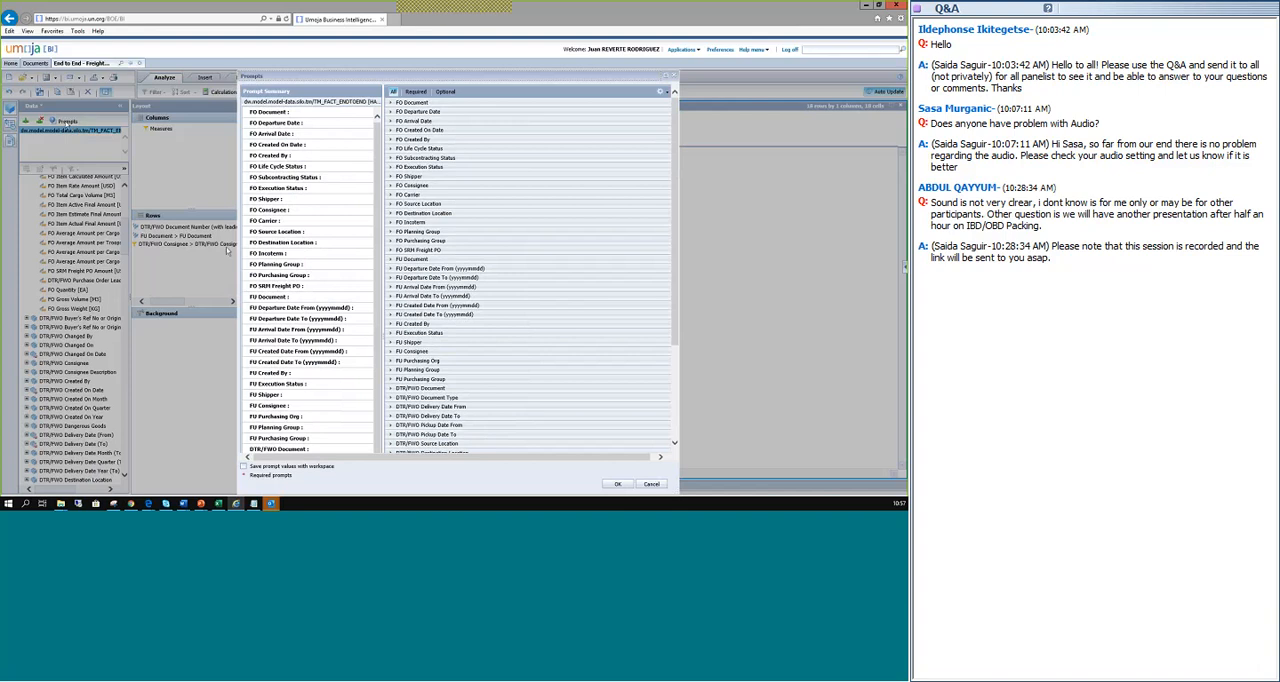
{"action": "left_click", "coordinate": [652, 486]}
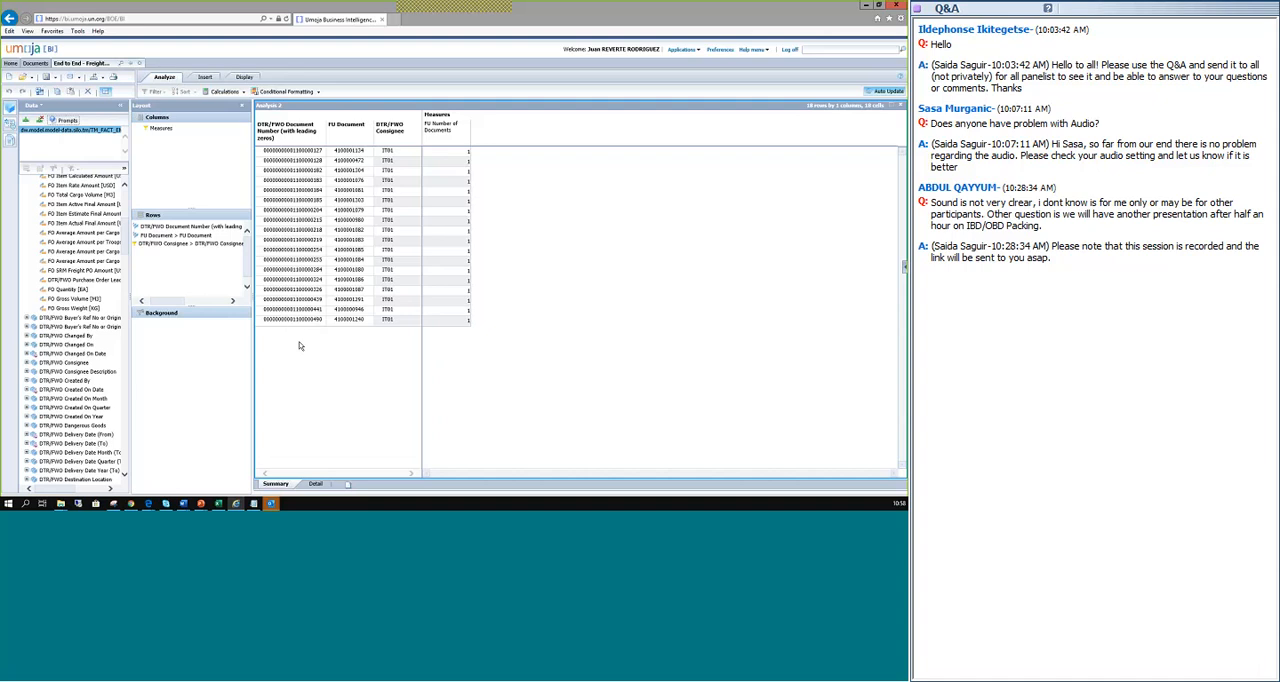
Switch to the PowerPoint slideshow and reveal the next two bullets on the Demo 1 (Summary Tab) slide.
{"action": "key", "text": "alt+Tab"}
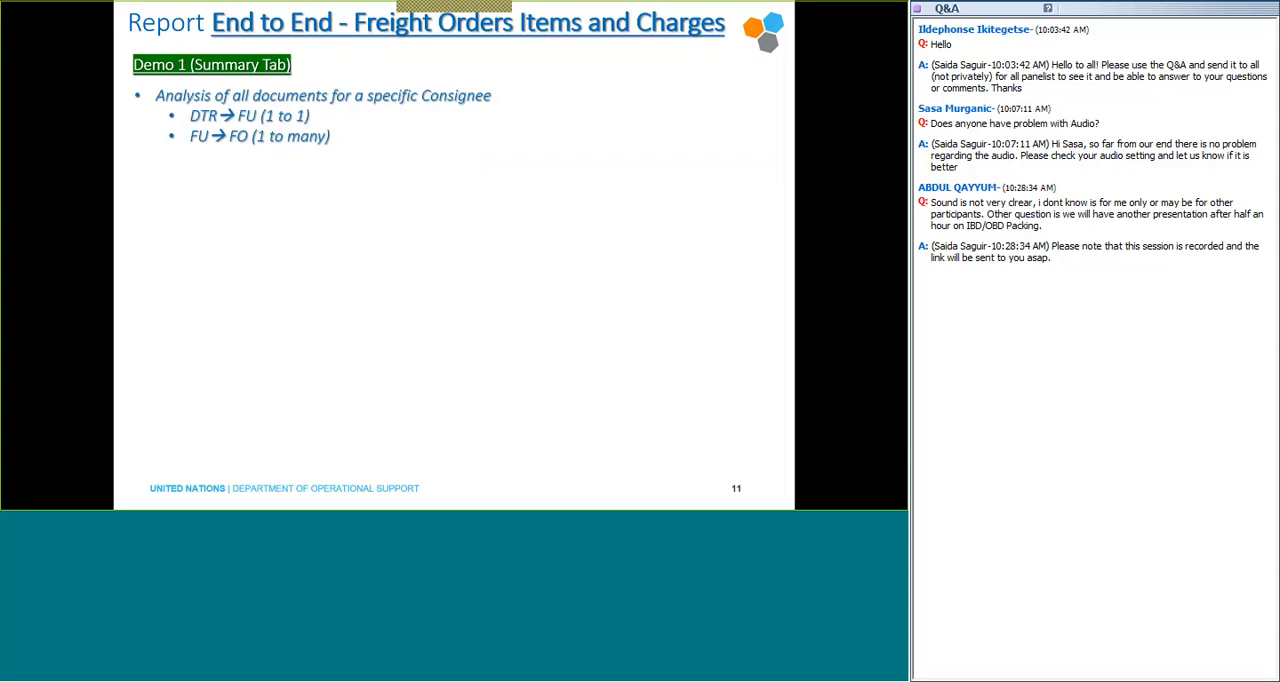
{"action": "left_click", "coordinate": [382, 144]}
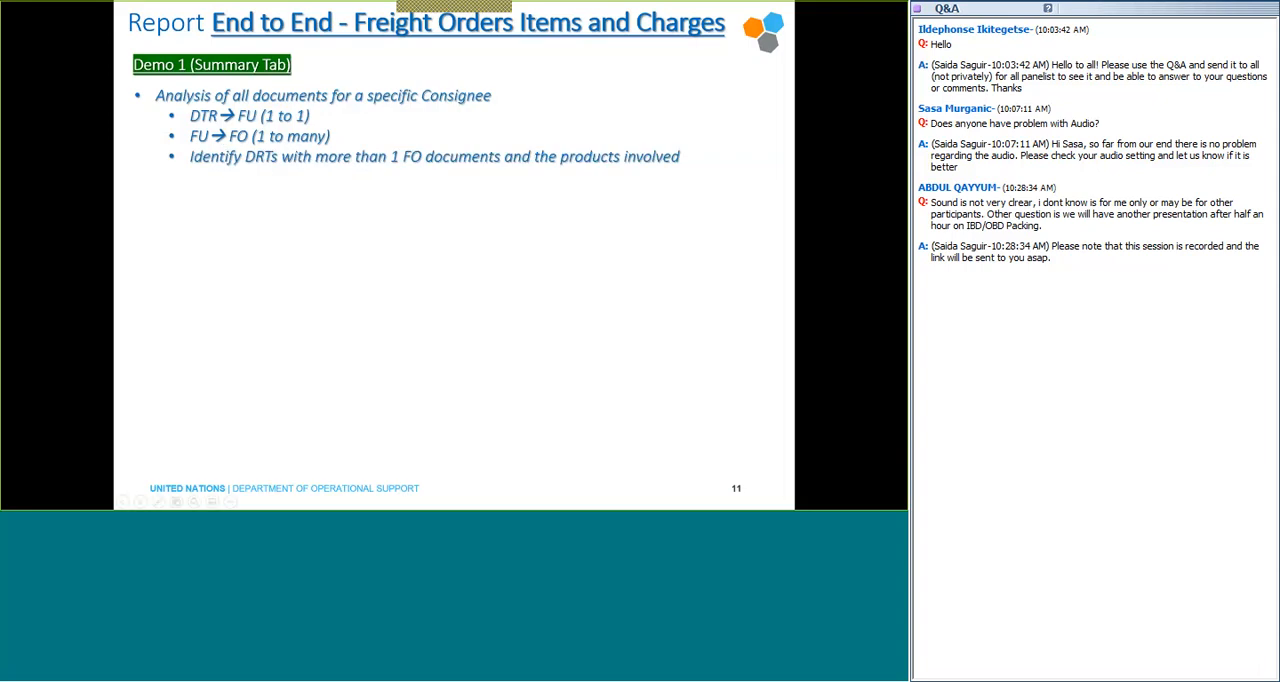
{"action": "left_click", "coordinate": [263, 172]}
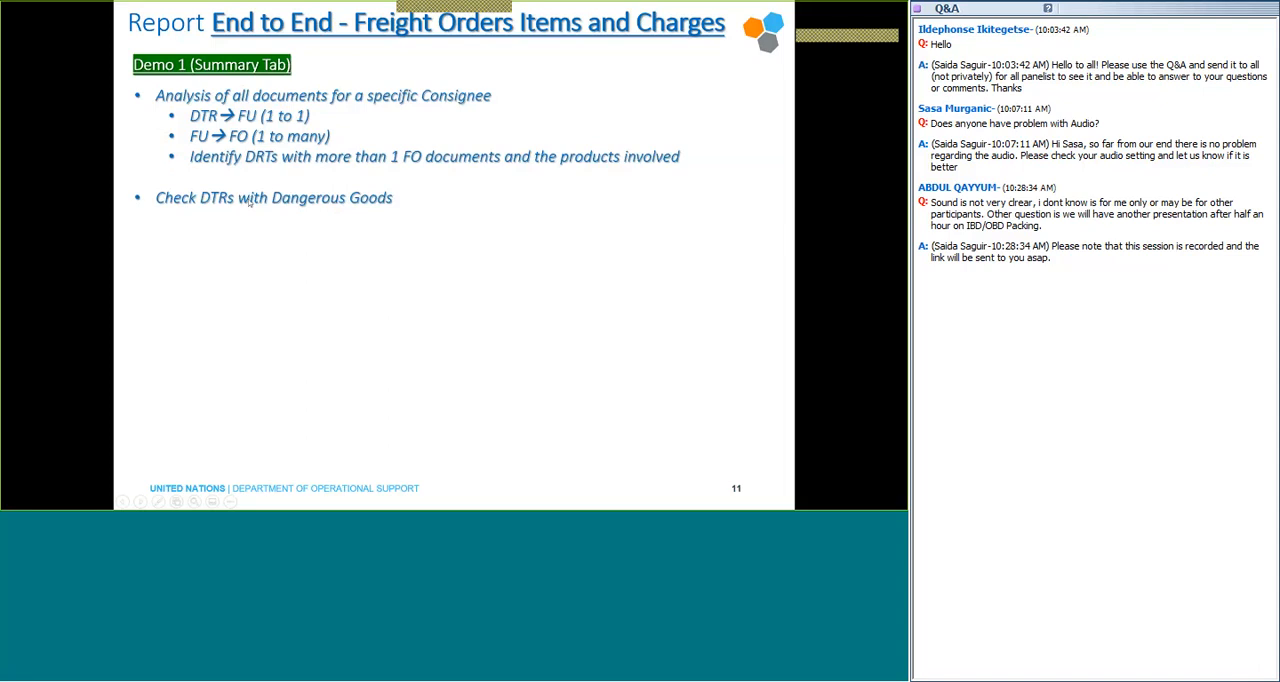
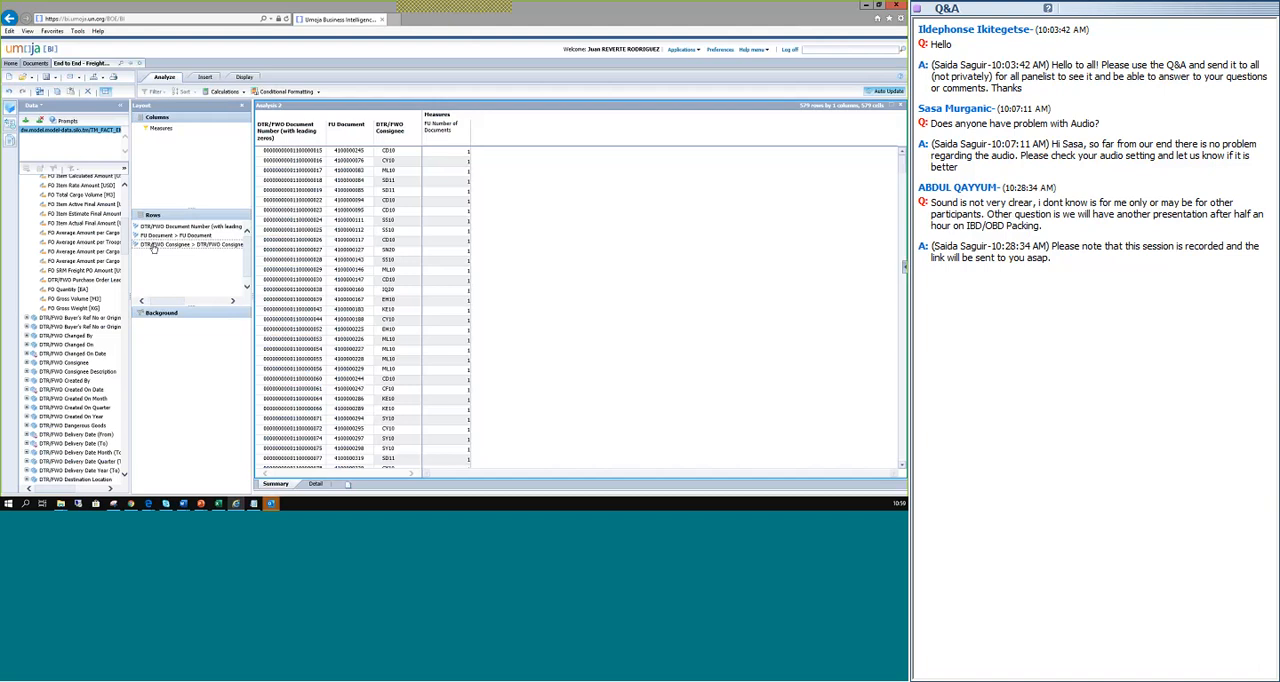
Remove FU Document and DTR/FWO Consignee from the rows, keeping only DTR/FWO Document Number (with leading zeros).
{"action": "left_click_drag", "start_coordinate": [153, 249], "coordinate": [66, 287]}
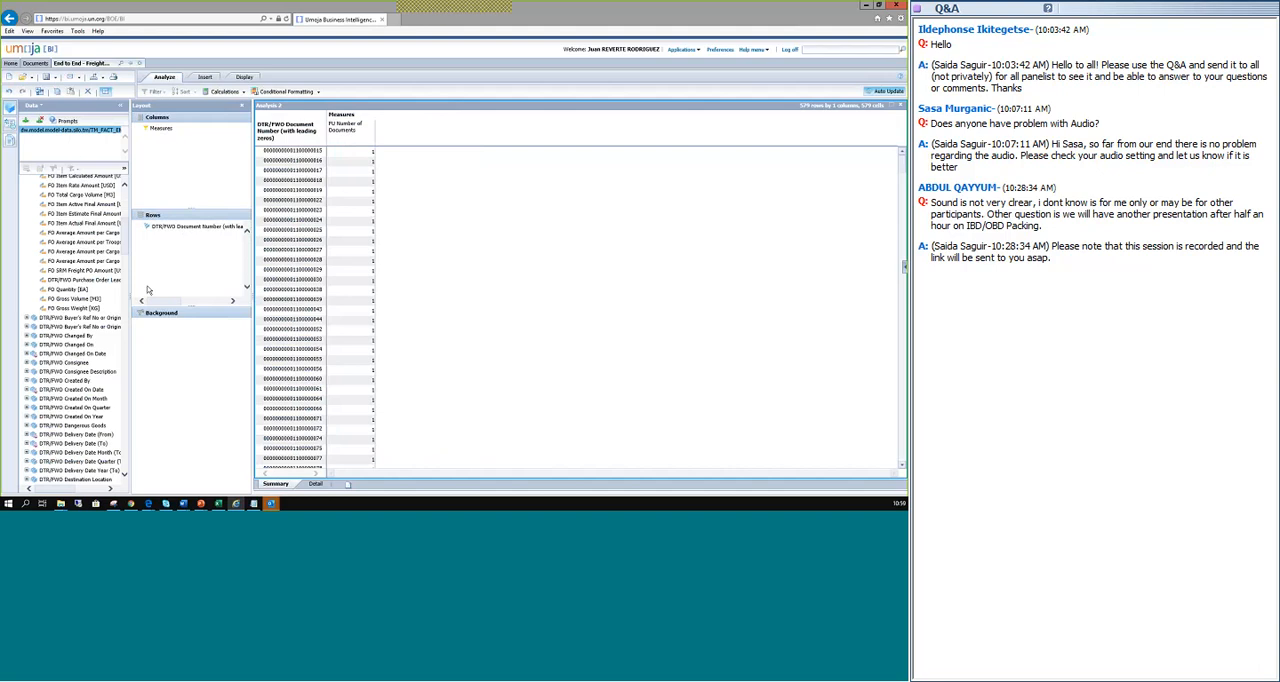
Search the page's data fields for "dangerous" and go to the next match.
{"action": "scroll", "coordinate": [100, 240], "scroll_direction": "down", "scroll_amount": 4}
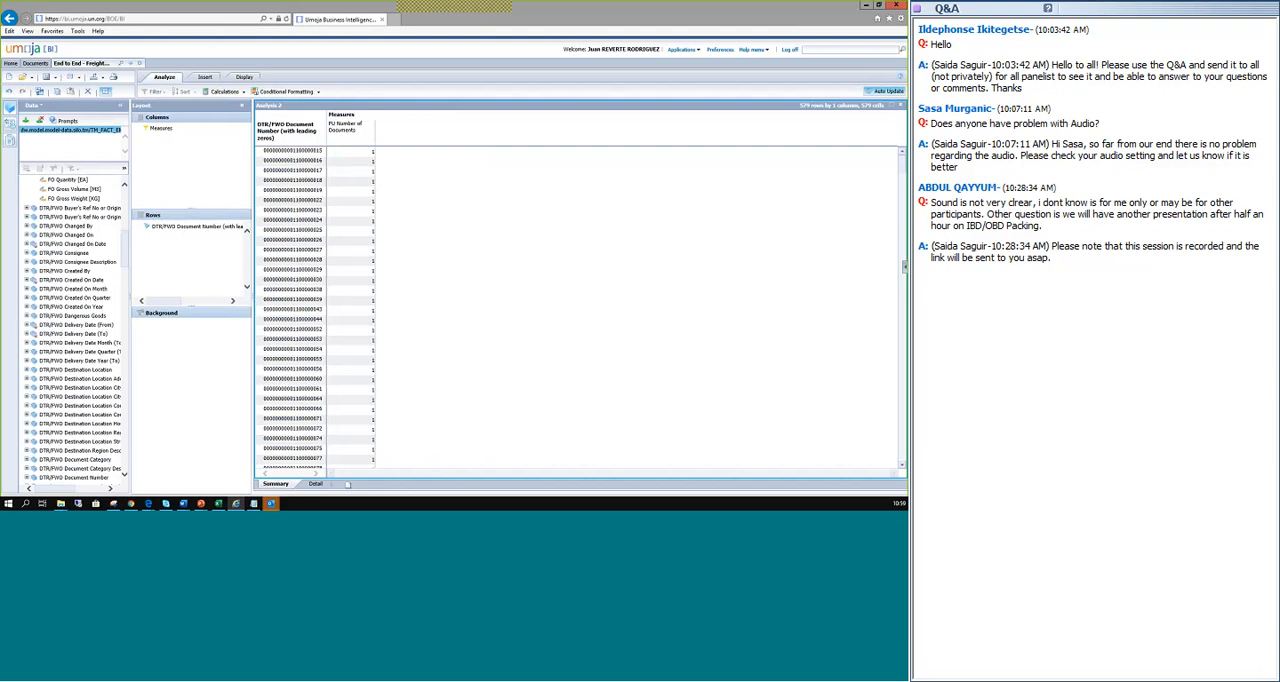
{"action": "scroll", "coordinate": [72, 224], "scroll_direction": "up", "scroll_amount": 3}
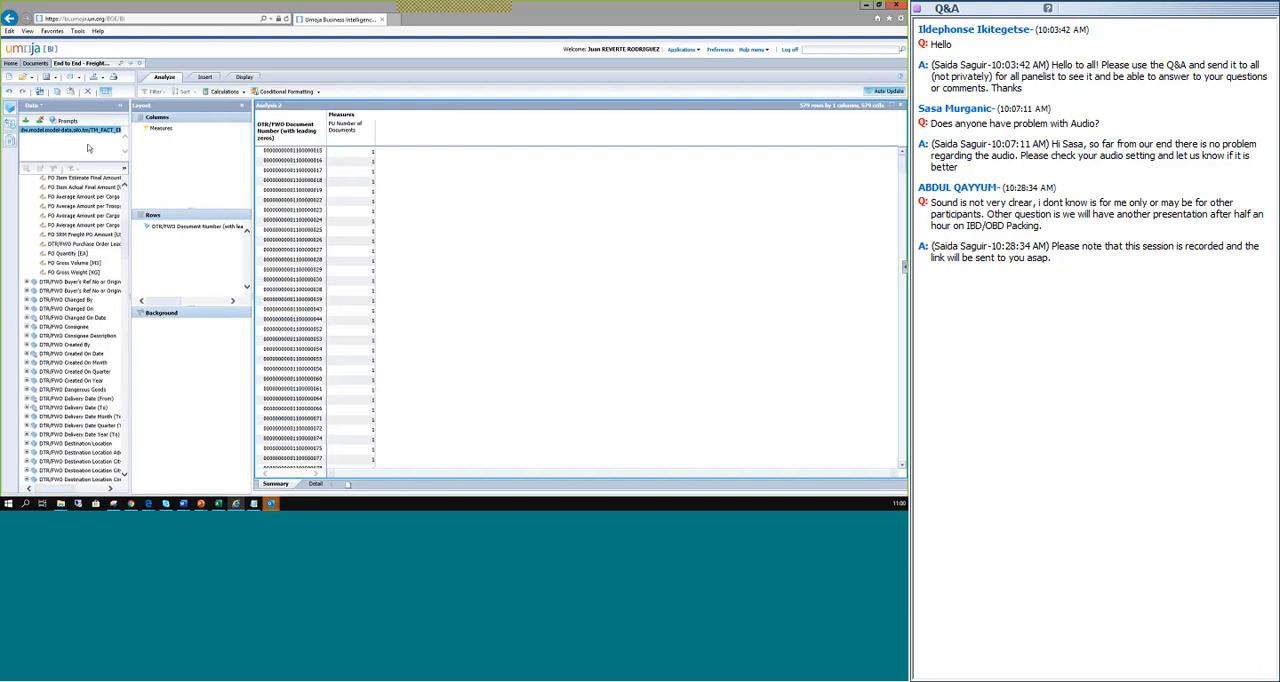
{"action": "key", "text": "ctrl+f"}
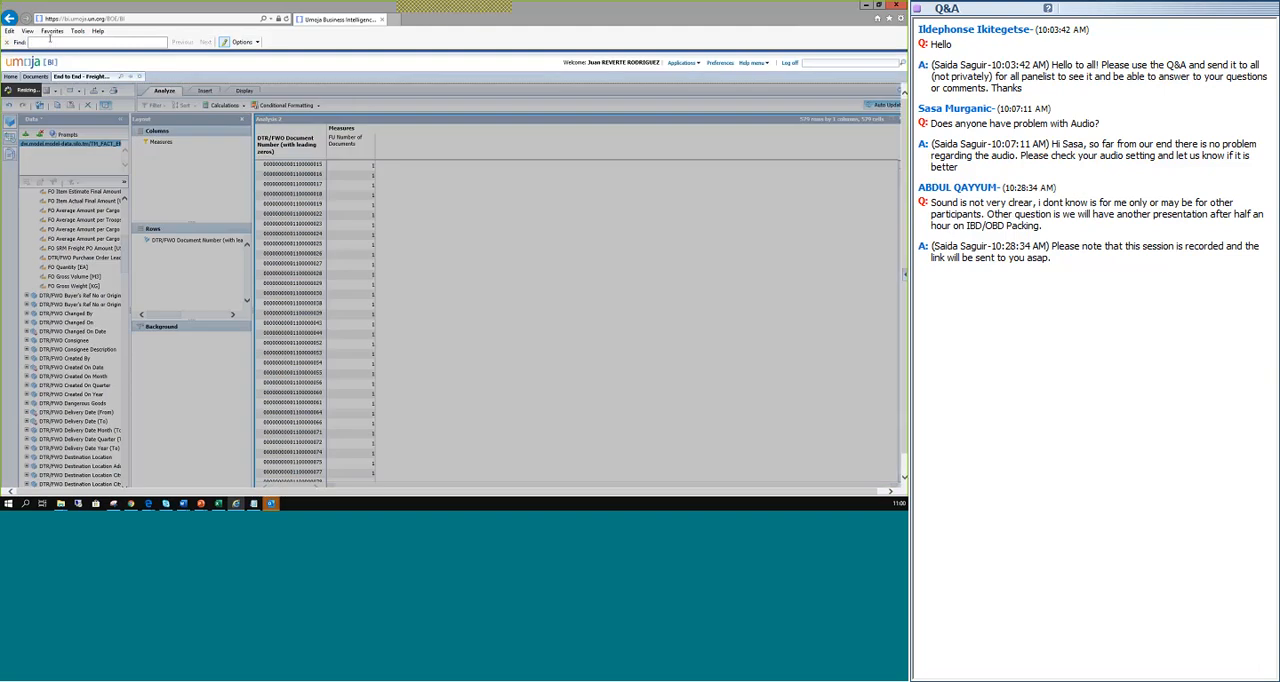
{"action": "left_click", "coordinate": [49, 43]}
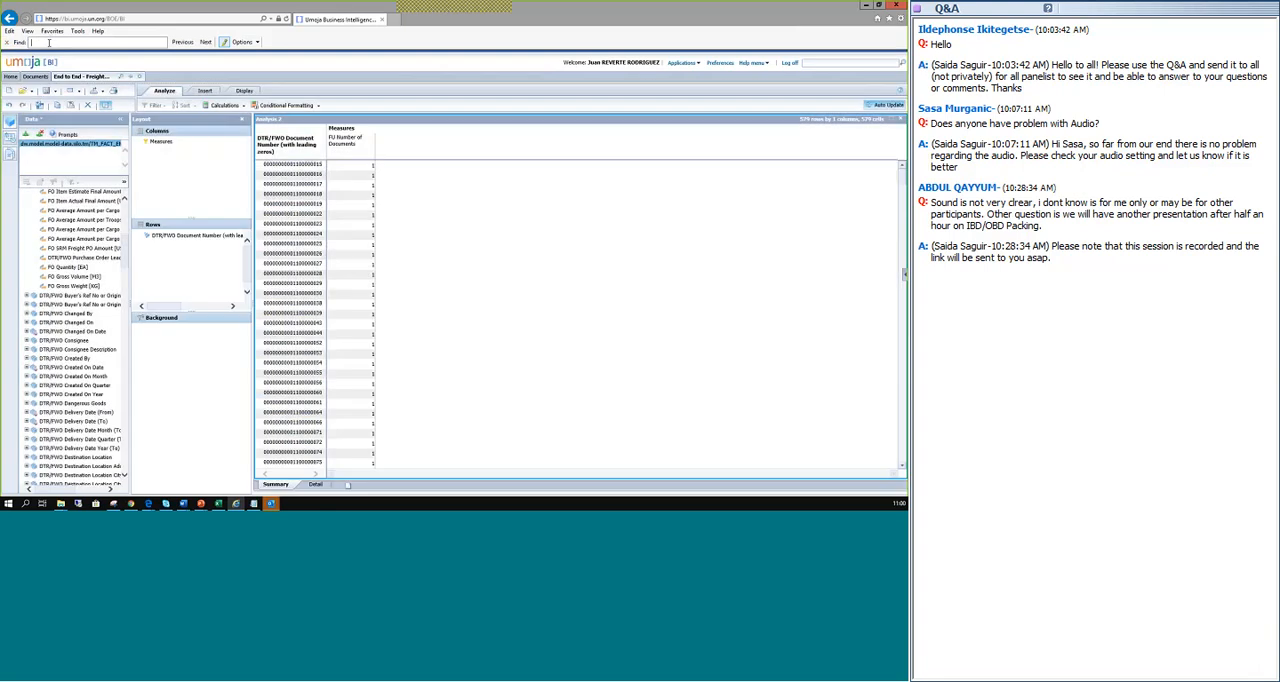
{"action": "type", "text": "dangero"}
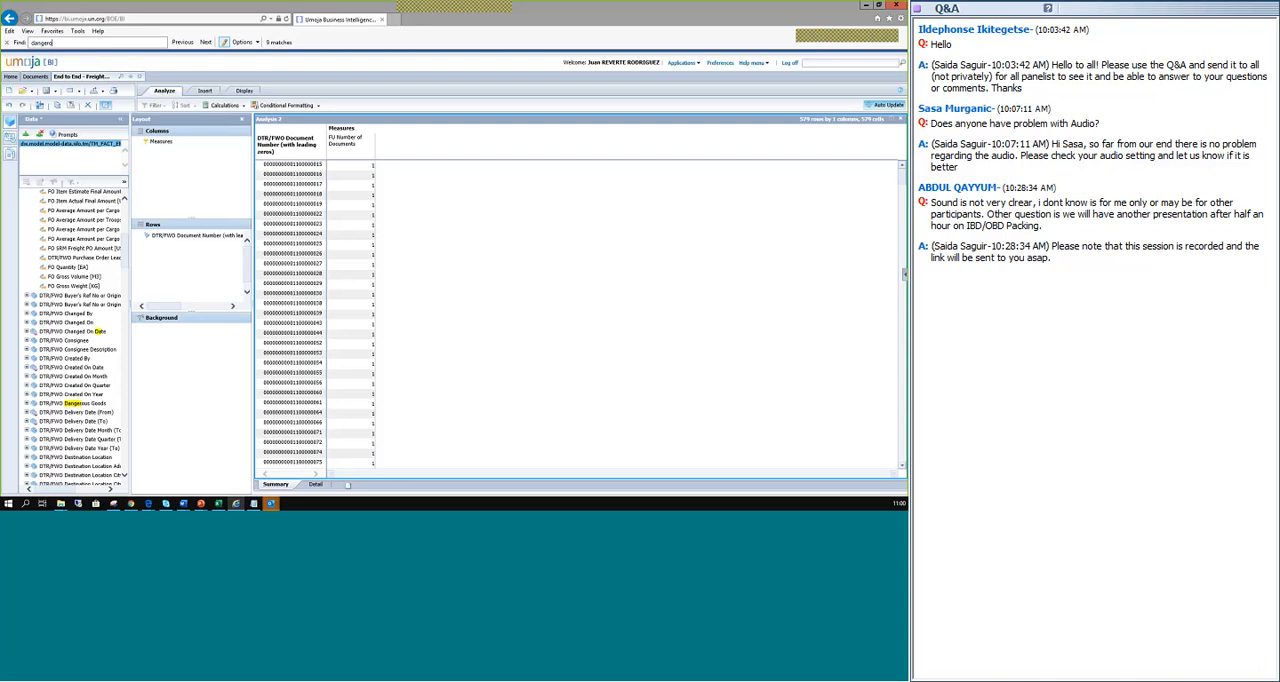
{"action": "type", "text": "us"}
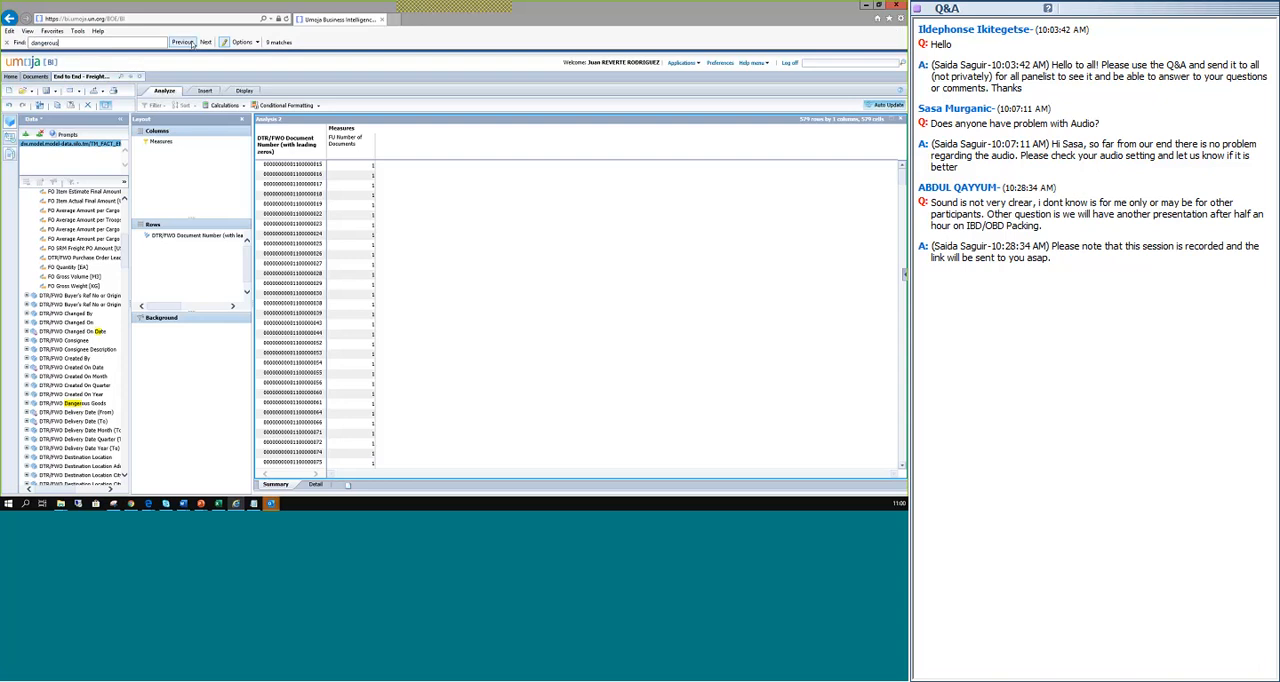
{"action": "left_click", "coordinate": [205, 42]}
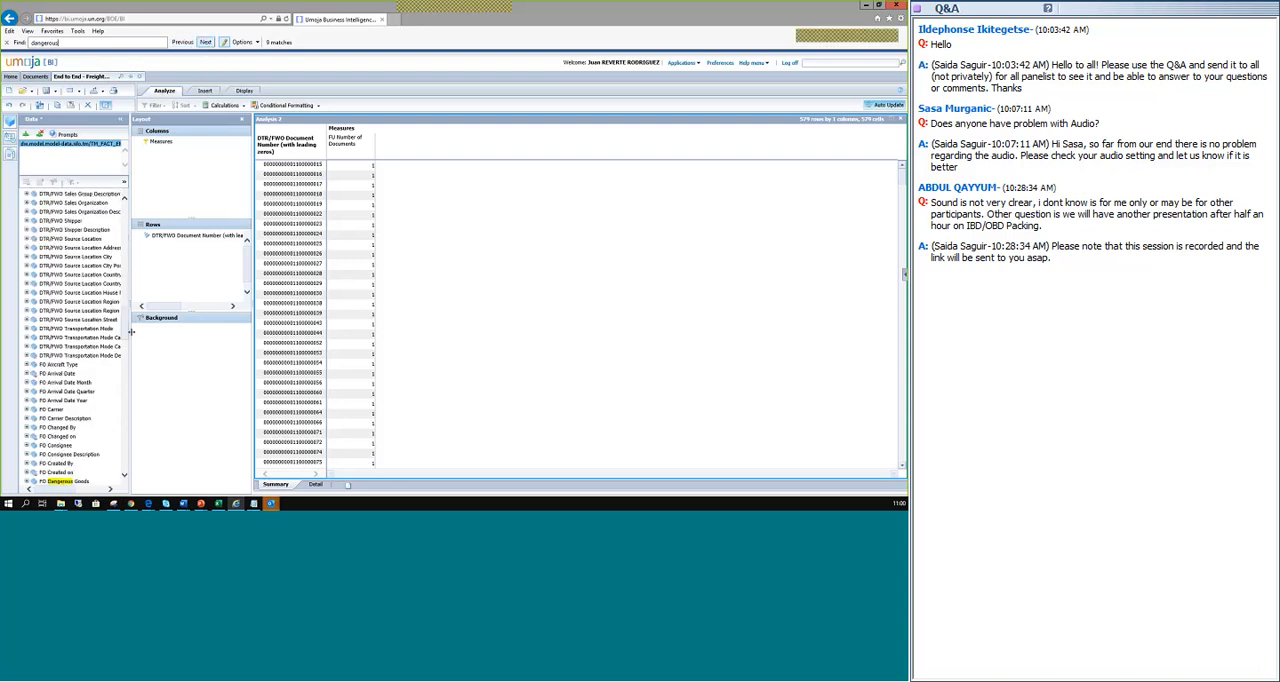
Look through the field list at the Dangerous Goods fields available for FO, DTR/FWO and FU.
{"action": "scroll", "coordinate": [130, 340], "scroll_direction": "down", "scroll_amount": 6}
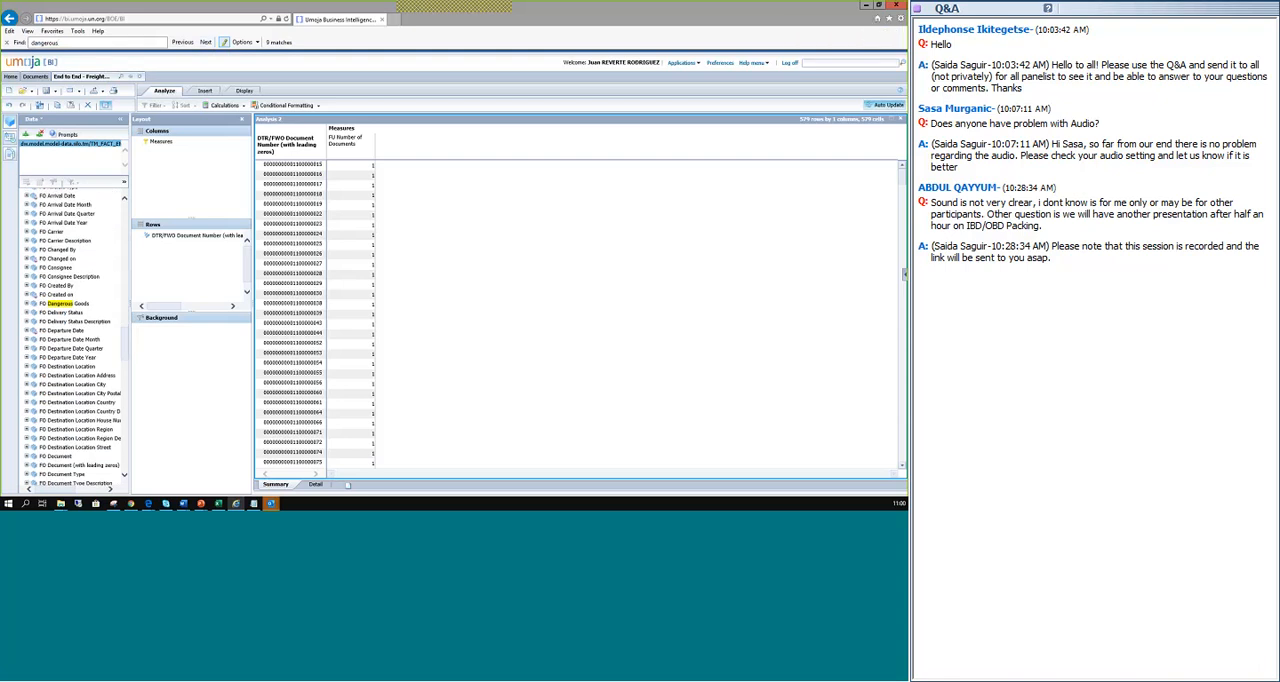
{"action": "scroll", "coordinate": [125, 346], "scroll_direction": "up", "scroll_amount": 2}
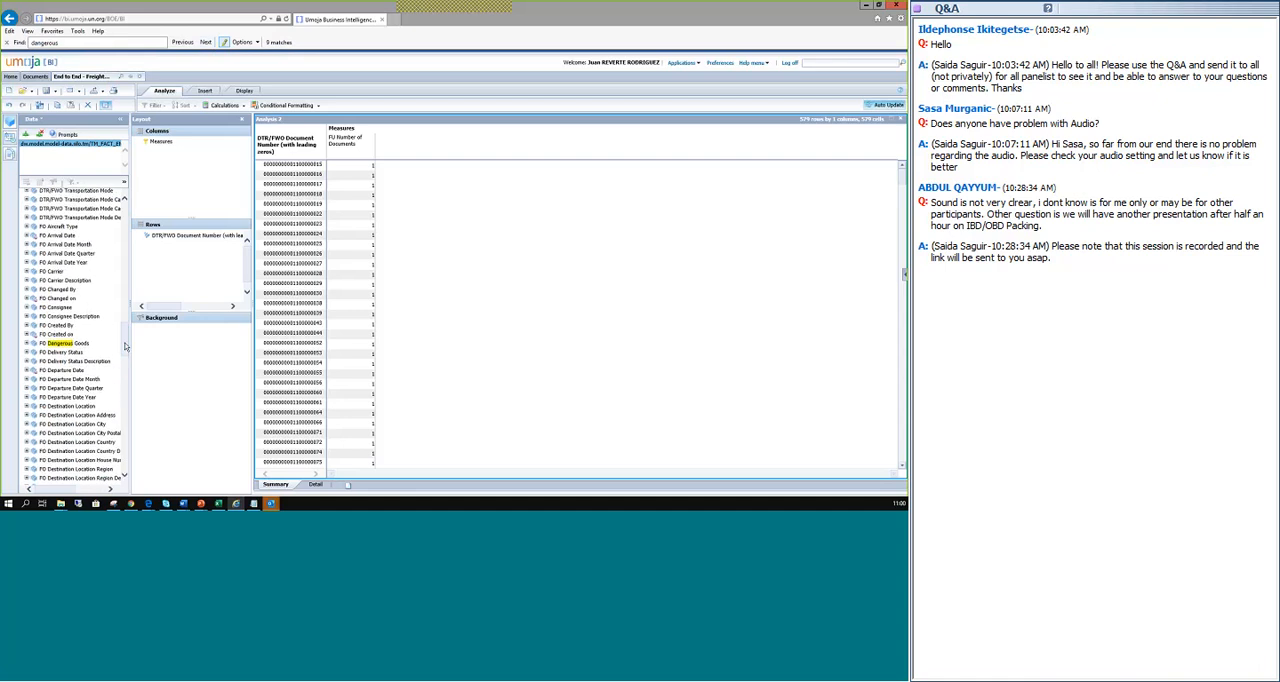
{"action": "scroll", "coordinate": [125, 340], "scroll_direction": "up", "scroll_amount": 2}
{"action": "scroll", "coordinate": [125, 335], "scroll_direction": "up", "scroll_amount": 10}
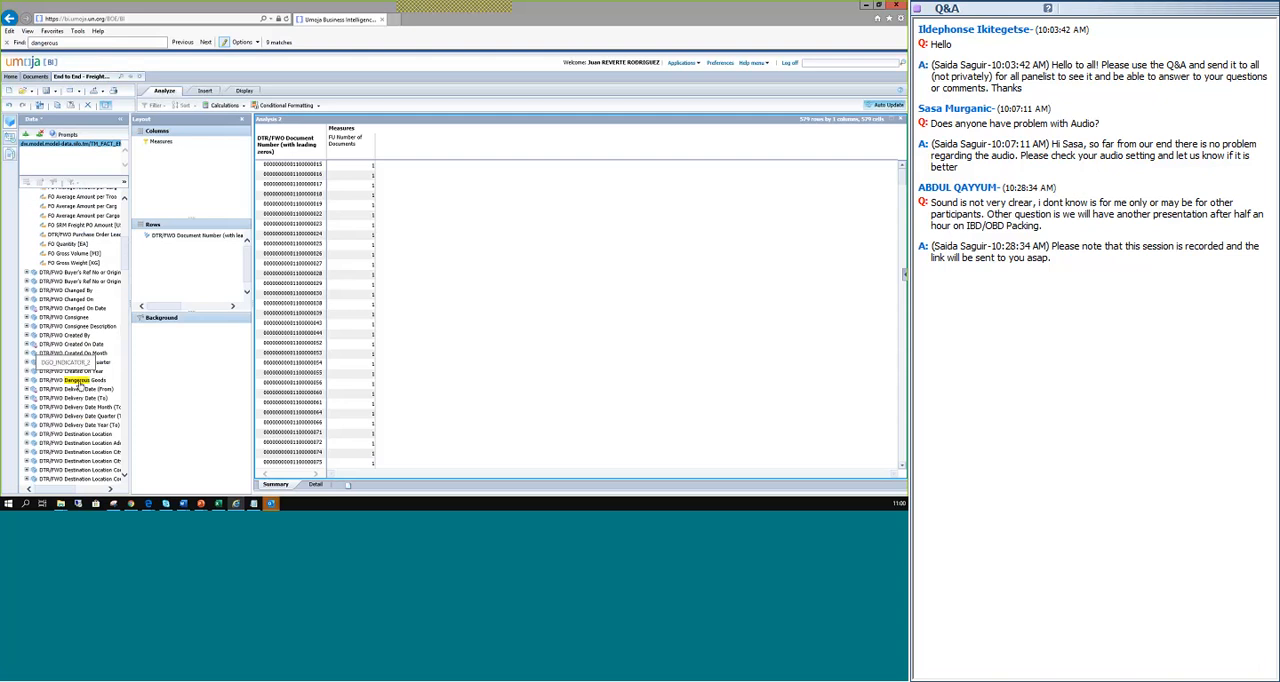
{"action": "scroll", "coordinate": [127, 238], "scroll_direction": "up", "scroll_amount": 3}
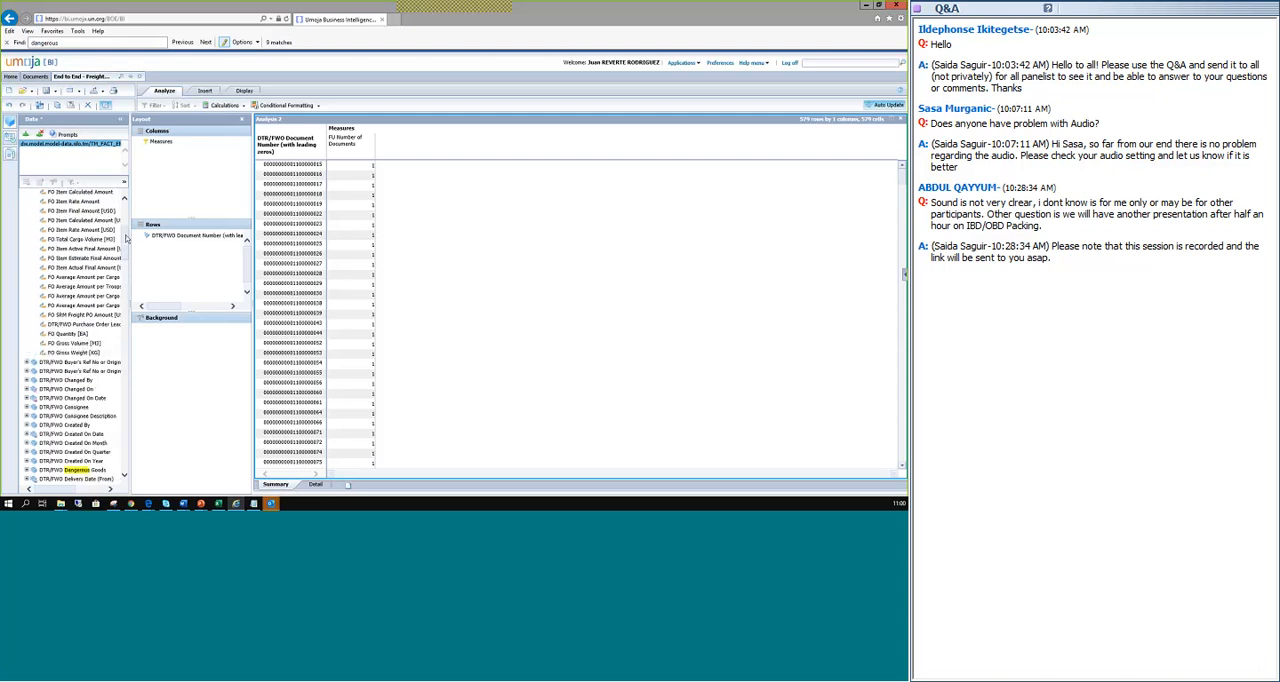
{"action": "left_click_drag", "start_coordinate": [127, 238], "coordinate": [128, 419]}
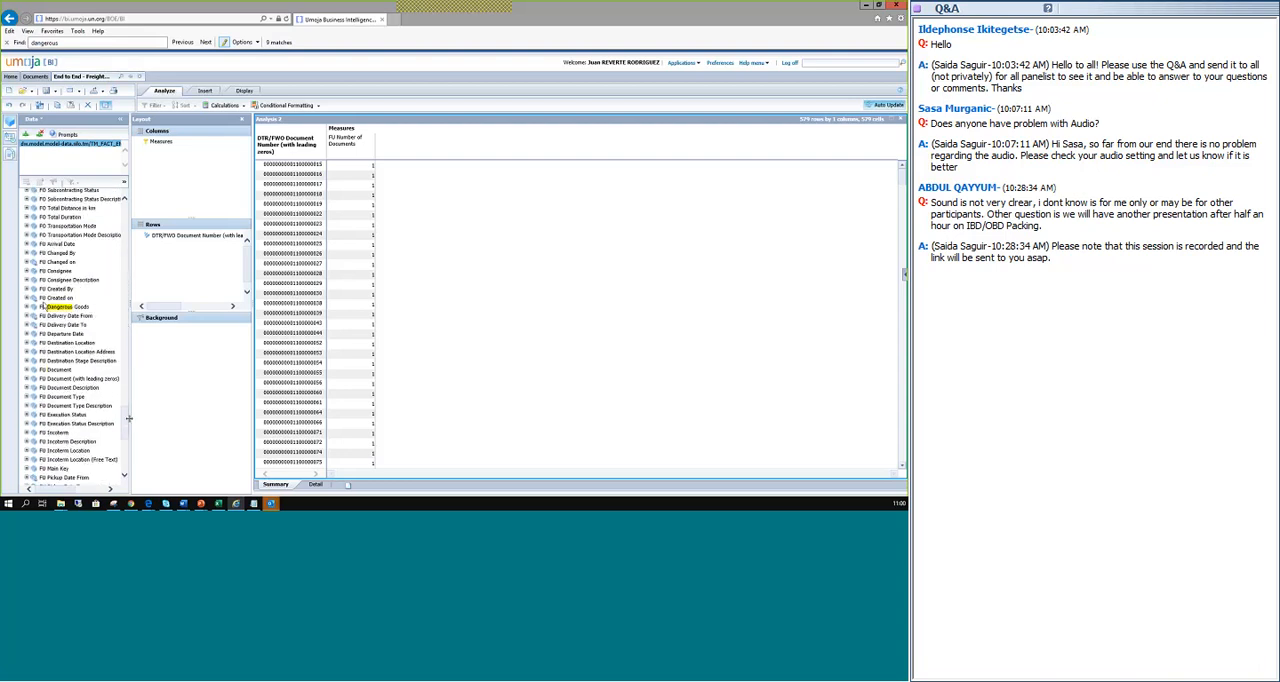
Add DTR/FWO Dangerous Goods to the rows below DTR/FWO Document Number.
{"action": "left_click_drag", "start_coordinate": [128, 419], "coordinate": [127, 265]}
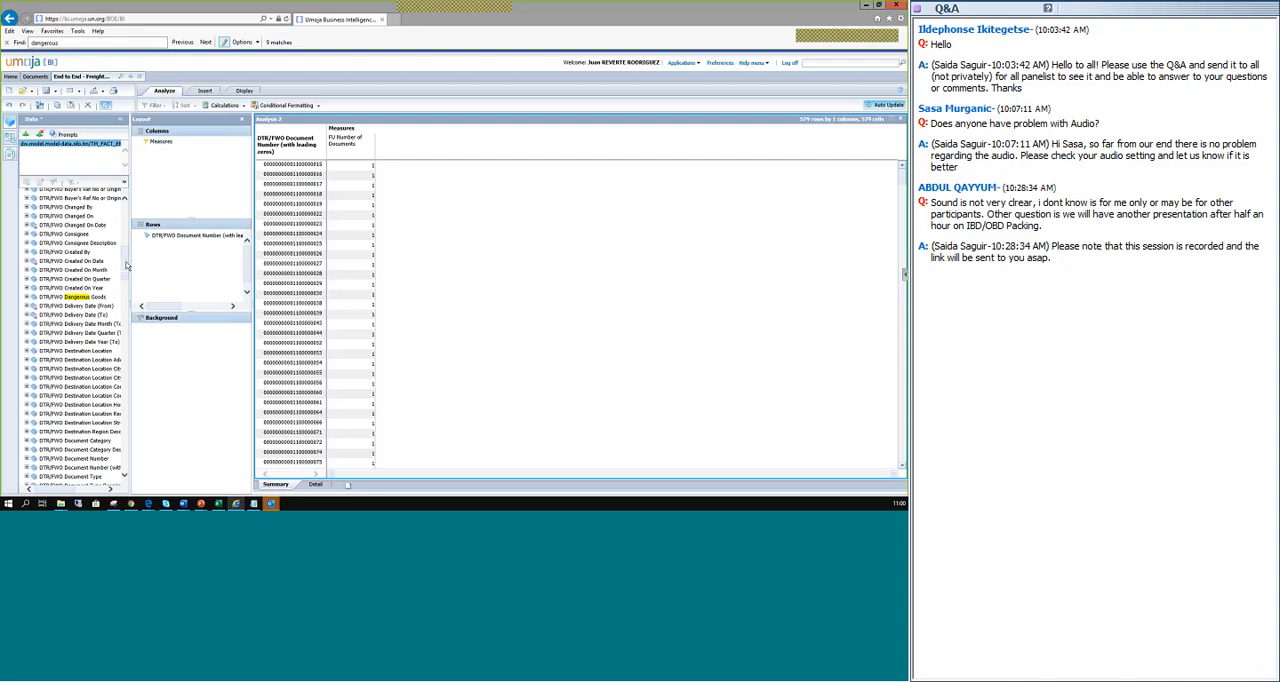
{"action": "left_click", "coordinate": [58, 298]}
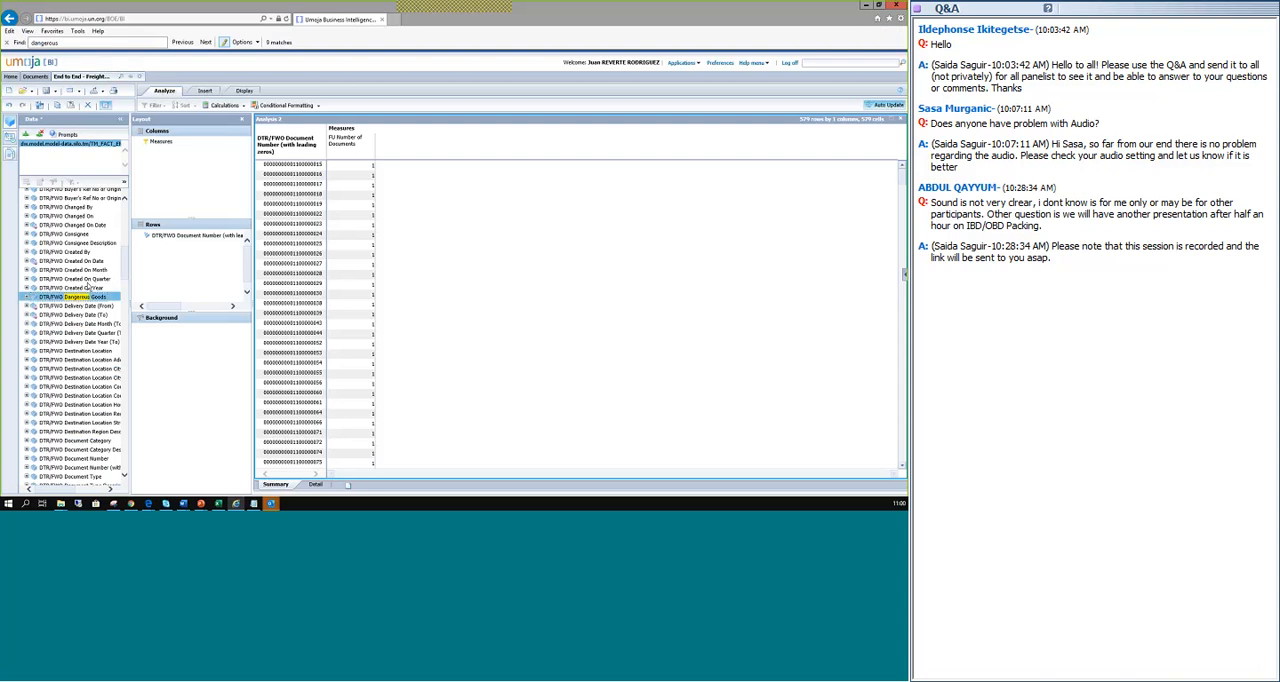
{"action": "left_click_drag", "start_coordinate": [88, 297], "coordinate": [188, 267]}
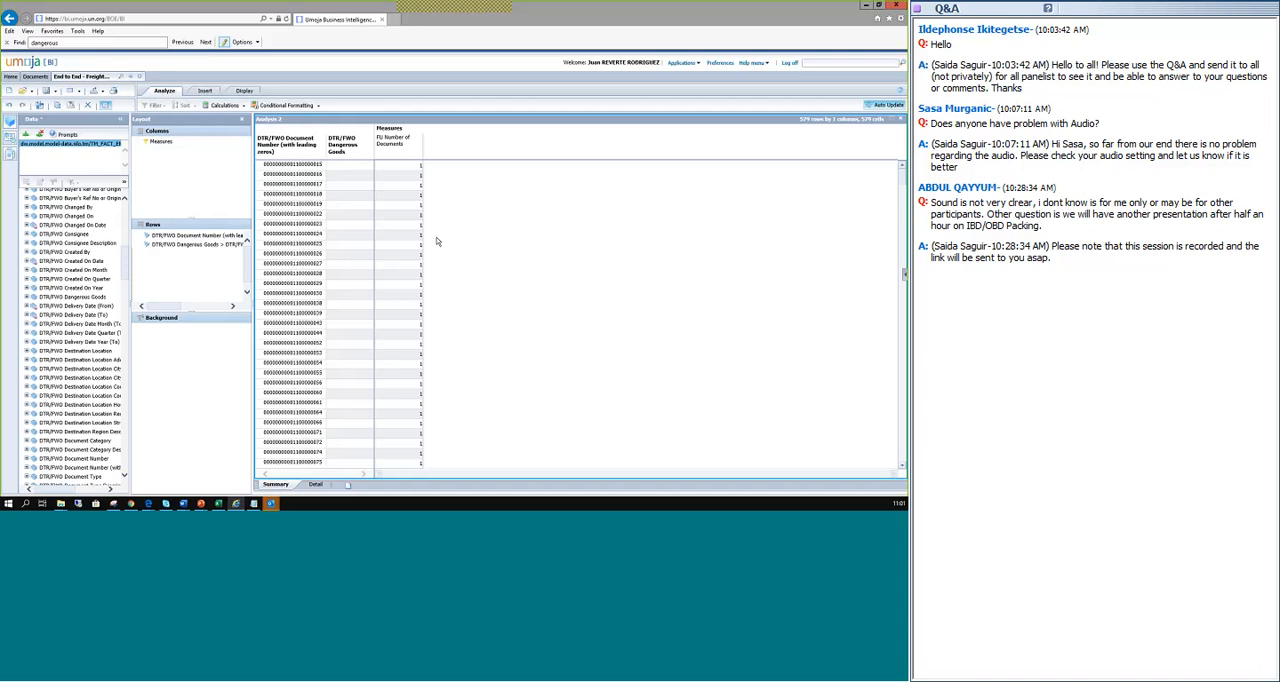
Look down the report's DTR/FWO Dangerous Goods column for documents that have an entry.
{"action": "scroll", "coordinate": [361, 210], "scroll_direction": "down", "scroll_amount": 3}
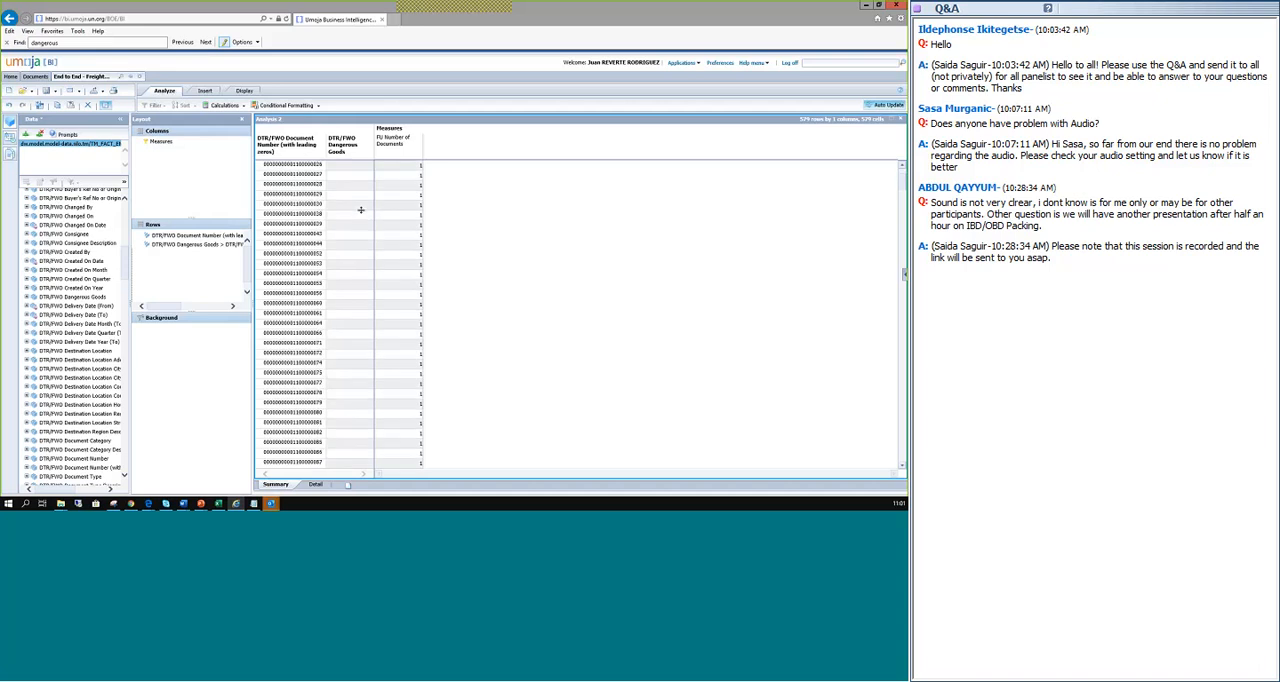
{"action": "scroll", "coordinate": [361, 210], "scroll_direction": "down", "scroll_amount": 8}
{"action": "scroll", "coordinate": [361, 222], "scroll_direction": "down", "scroll_amount": 4}
{"action": "scroll", "coordinate": [361, 222], "scroll_direction": "down", "scroll_amount": 1}
{"action": "scroll", "coordinate": [359, 222], "scroll_direction": "down", "scroll_amount": 2}
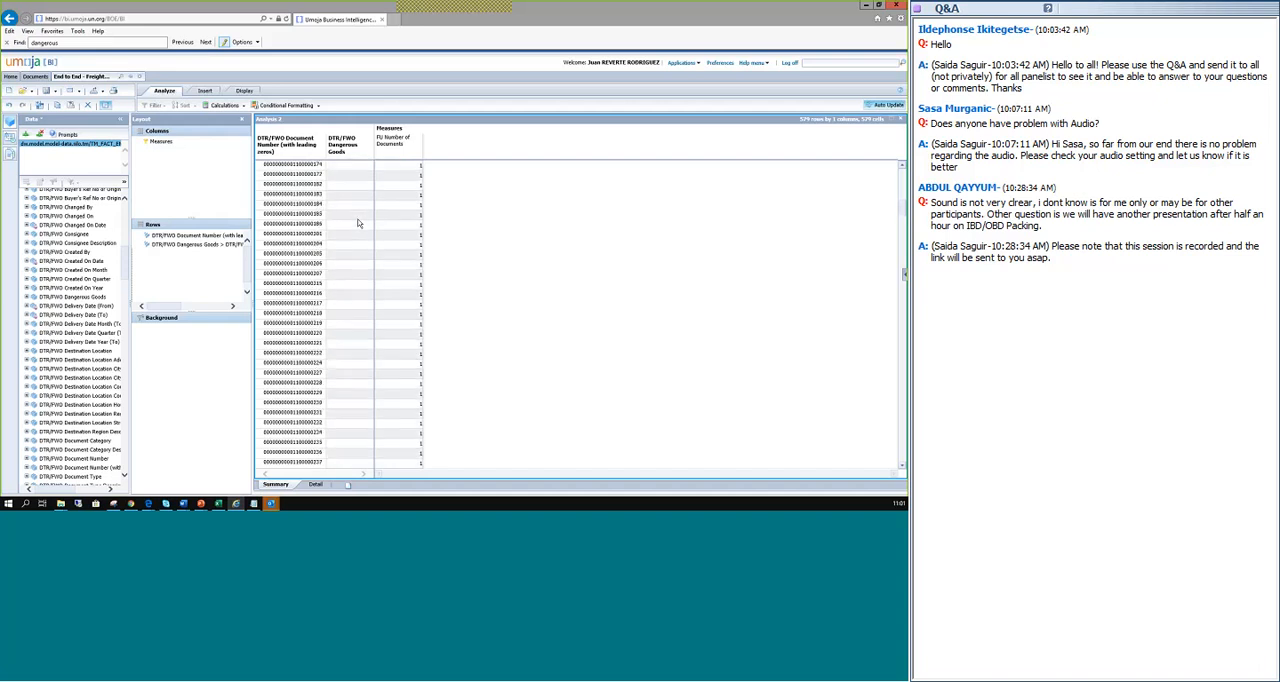
{"action": "scroll", "coordinate": [358, 223], "scroll_direction": "down", "scroll_amount": 5}
{"action": "scroll", "coordinate": [357, 223], "scroll_direction": "down", "scroll_amount": 1}
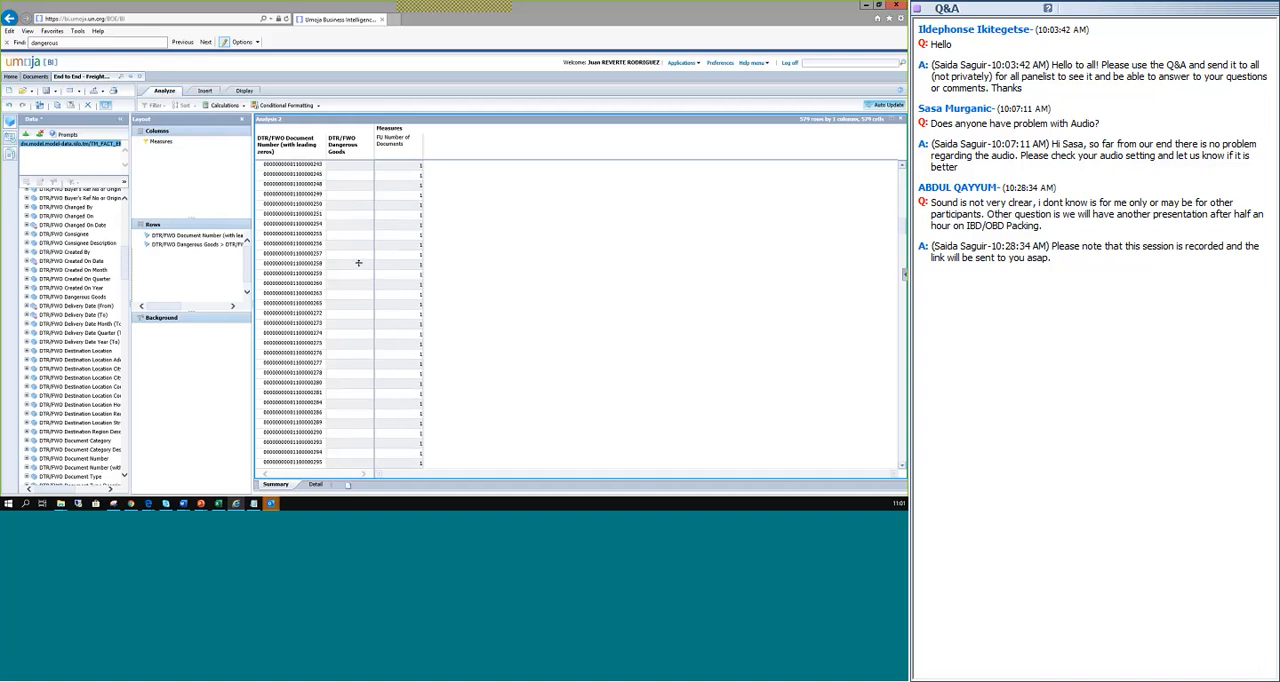
{"action": "scroll", "coordinate": [343, 300], "scroll_direction": "down", "scroll_amount": 3}
Sort the report's DTR/FWO Dangerous Goods column from Z to A.
{"action": "right_click", "coordinate": [342, 152]}
{"action": "left_click", "coordinate": [356, 151]}
{"action": "right_click", "coordinate": [343, 150]}
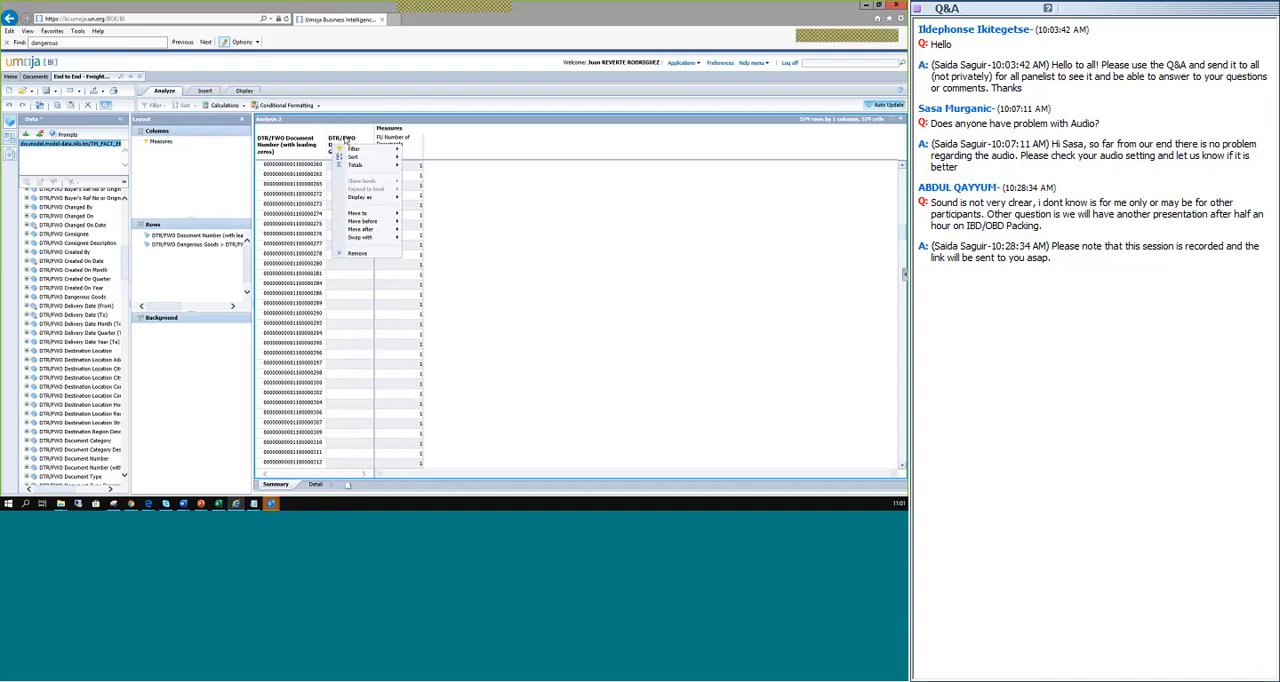
{"action": "mouse_move", "coordinate": [358, 158]}
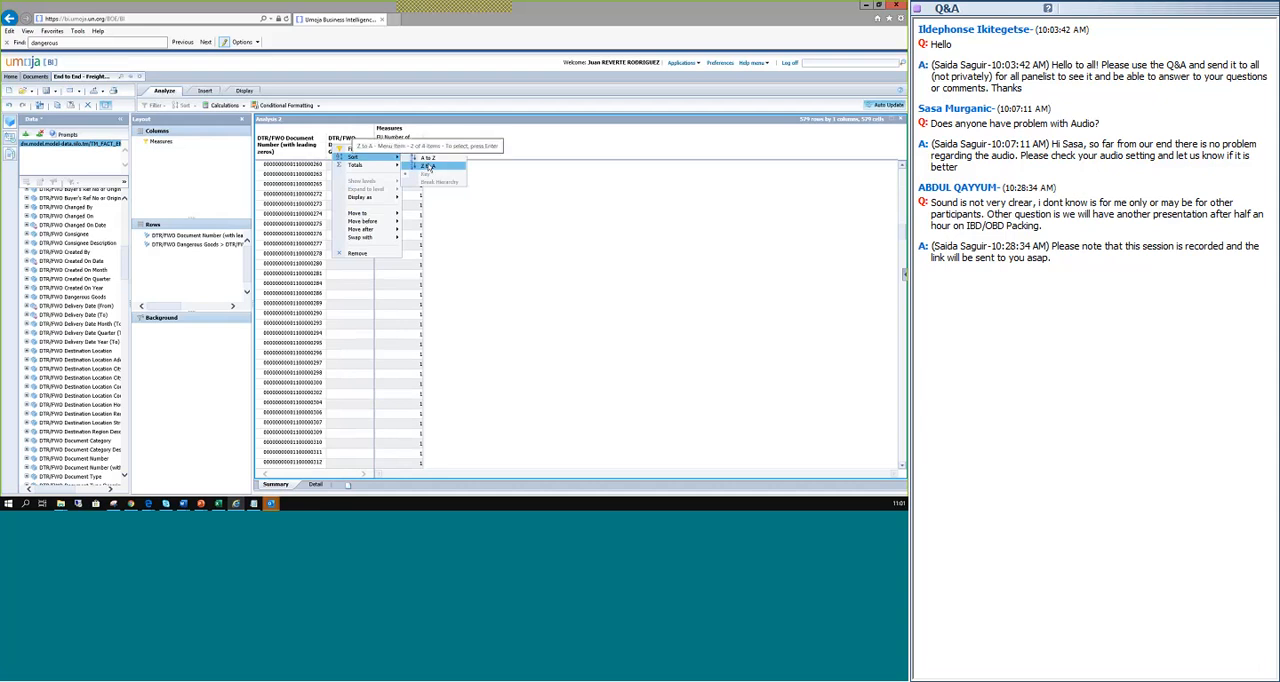
{"action": "left_click", "coordinate": [416, 158]}
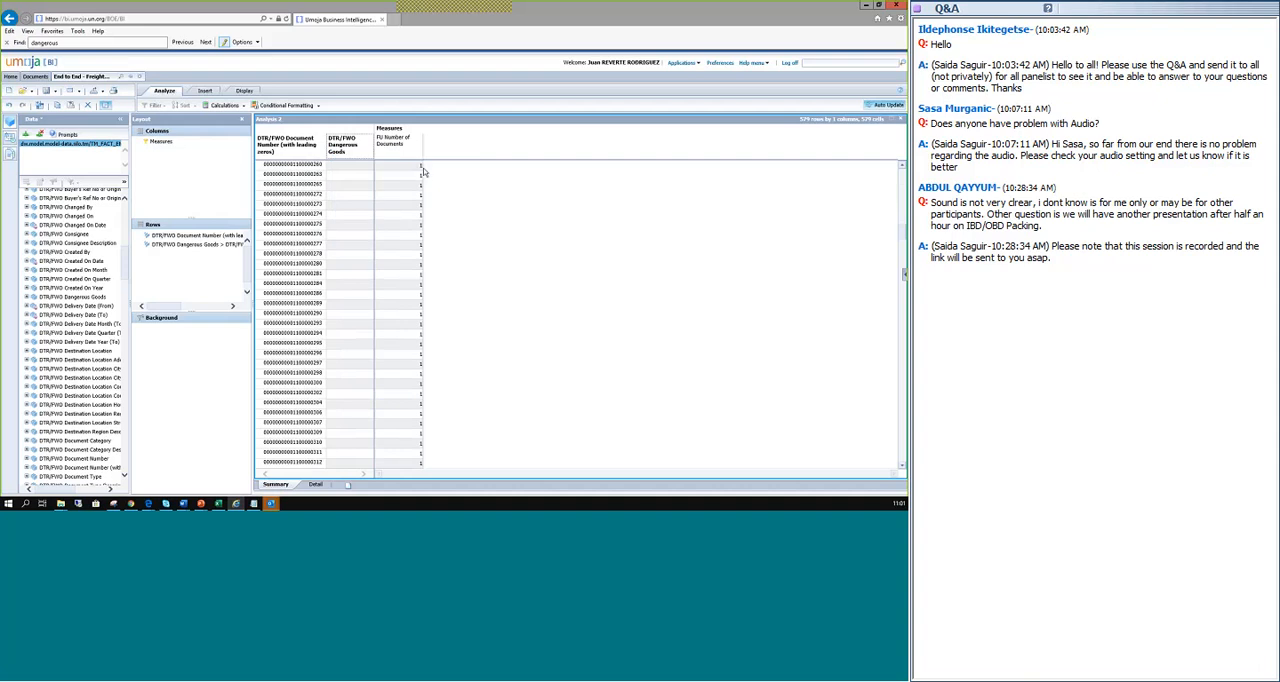
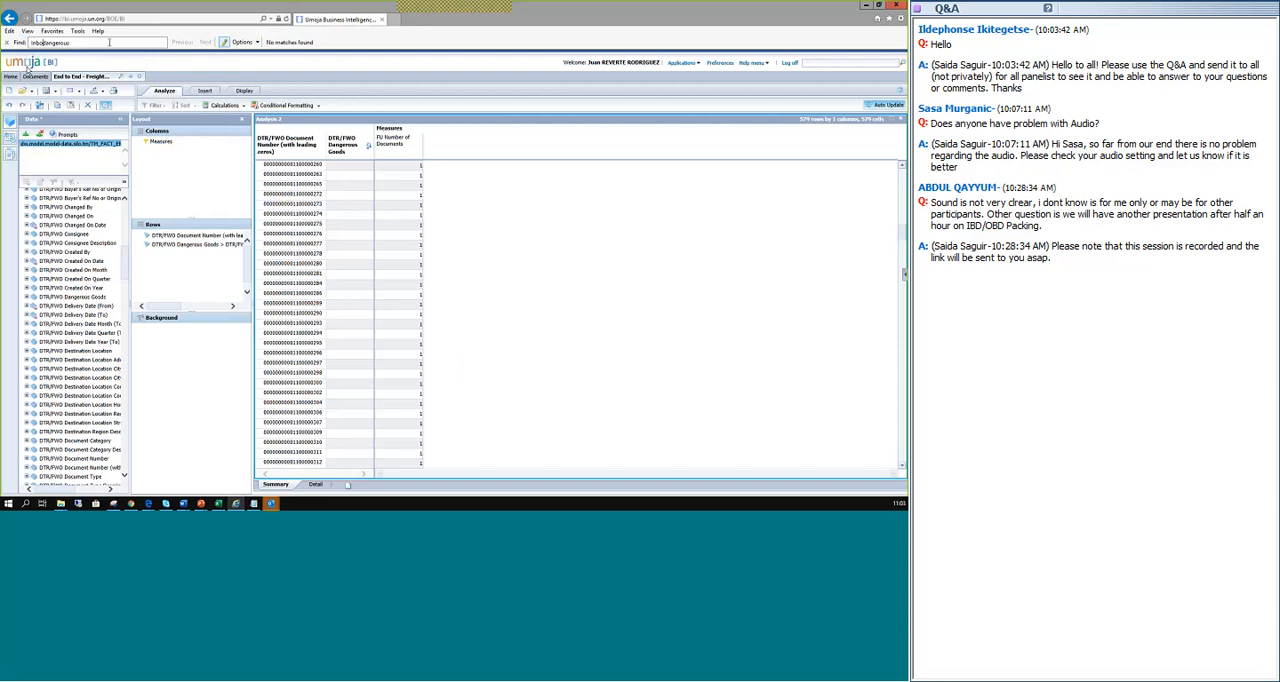
Search the report page for "inbound".
{"action": "type", "text": "und"}
{"action": "key", "text": "BackSpace"}
{"action": "key", "text": "BackSpace"}
{"action": "key", "text": "BackSpace"}
{"action": "key", "text": "BackSpace"}
{"action": "key", "text": "BackSpace"}
{"action": "key", "text": "BackSpace"}
{"action": "key", "text": "BackSpace"}
{"action": "key", "text": "BackSpace"}
{"action": "key", "text": "BackSpace"}
Switch to the End to End - Freight Orders Items and Charges job aid in Edge, maximize it and return to its opening pages.
{"action": "key", "text": "alt+Tab"}
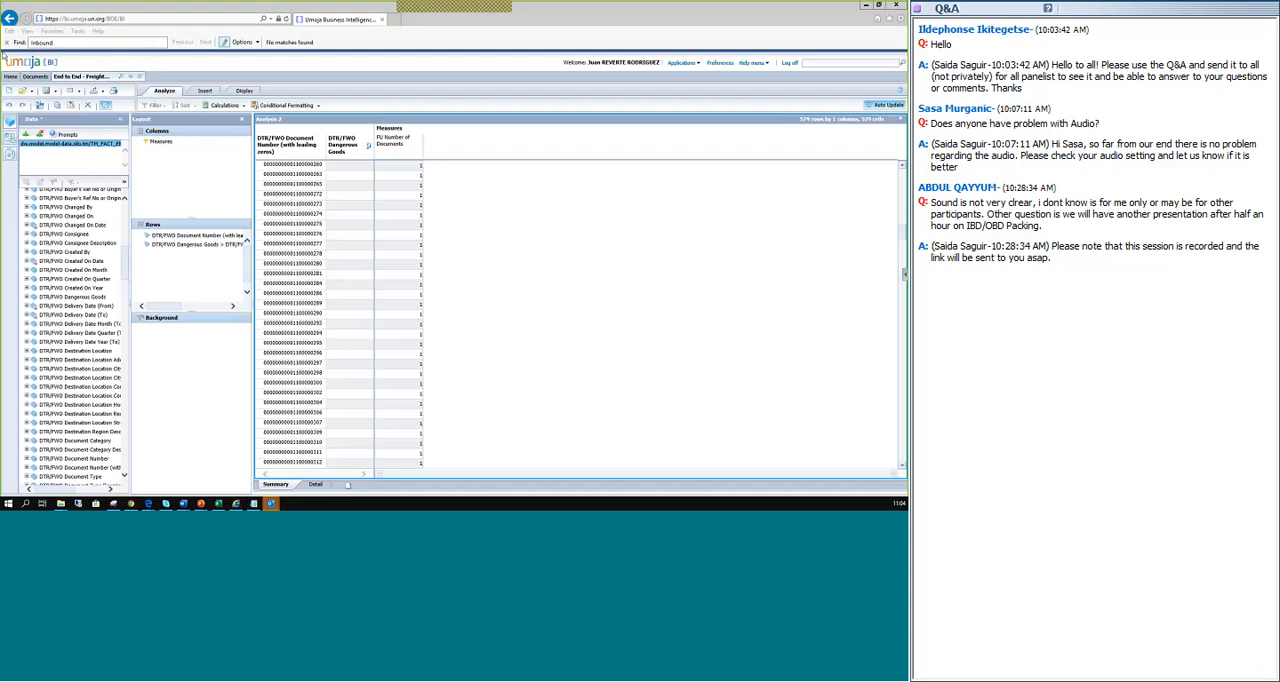
{"action": "key", "text": "alt+Tab"}
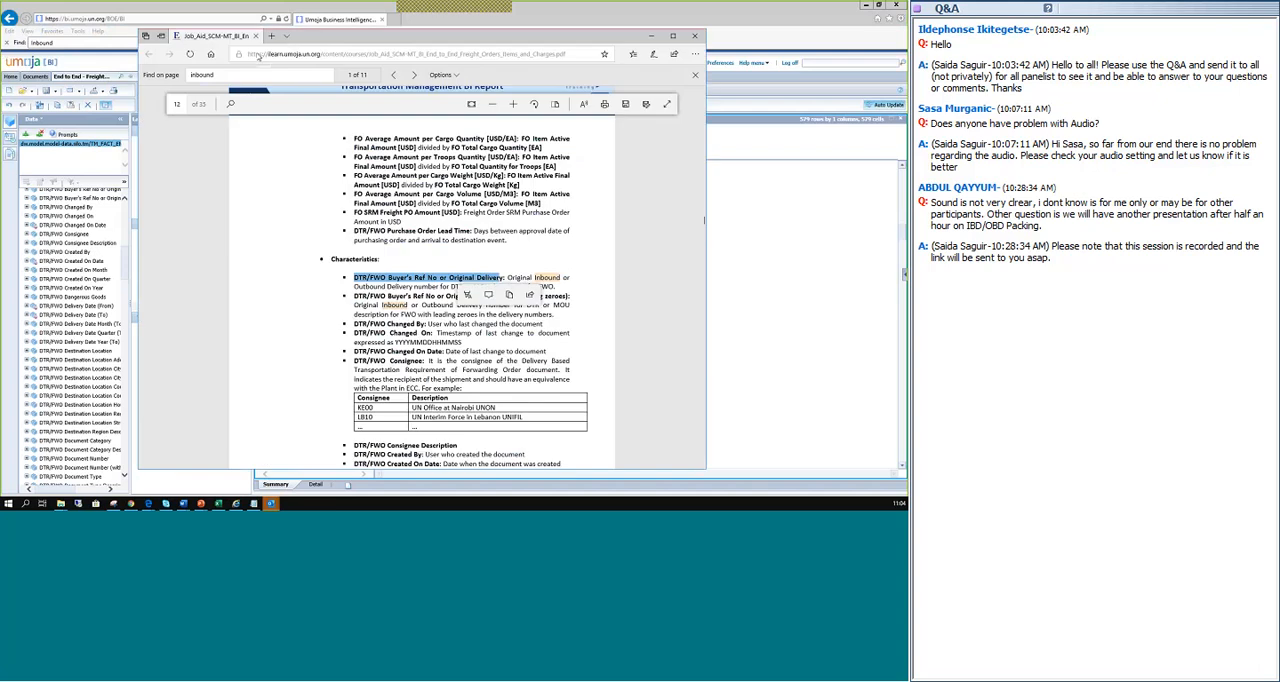
{"action": "left_click", "coordinate": [672, 37]}
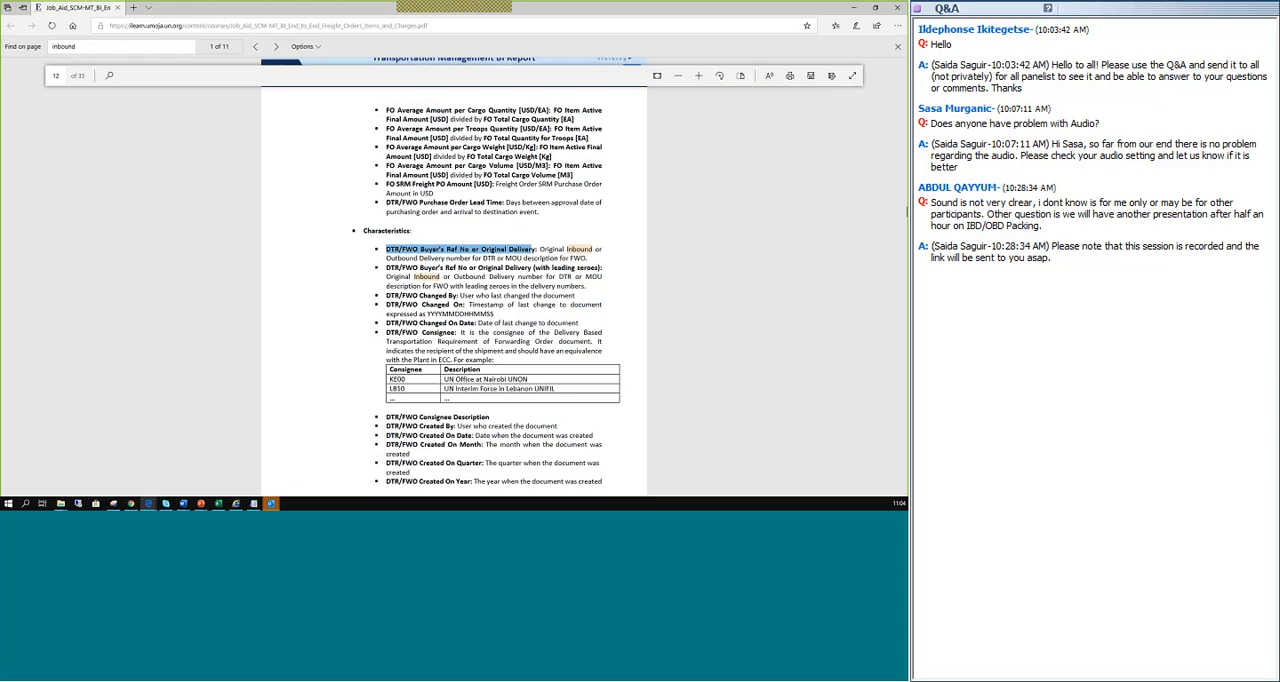
{"action": "key", "text": "ctrl+f"}
{"action": "left_click", "coordinate": [40, 53]}
{"action": "left_click", "coordinate": [897, 48]}
{"action": "left_click_drag", "start_coordinate": [904, 198], "coordinate": [904, 49]}
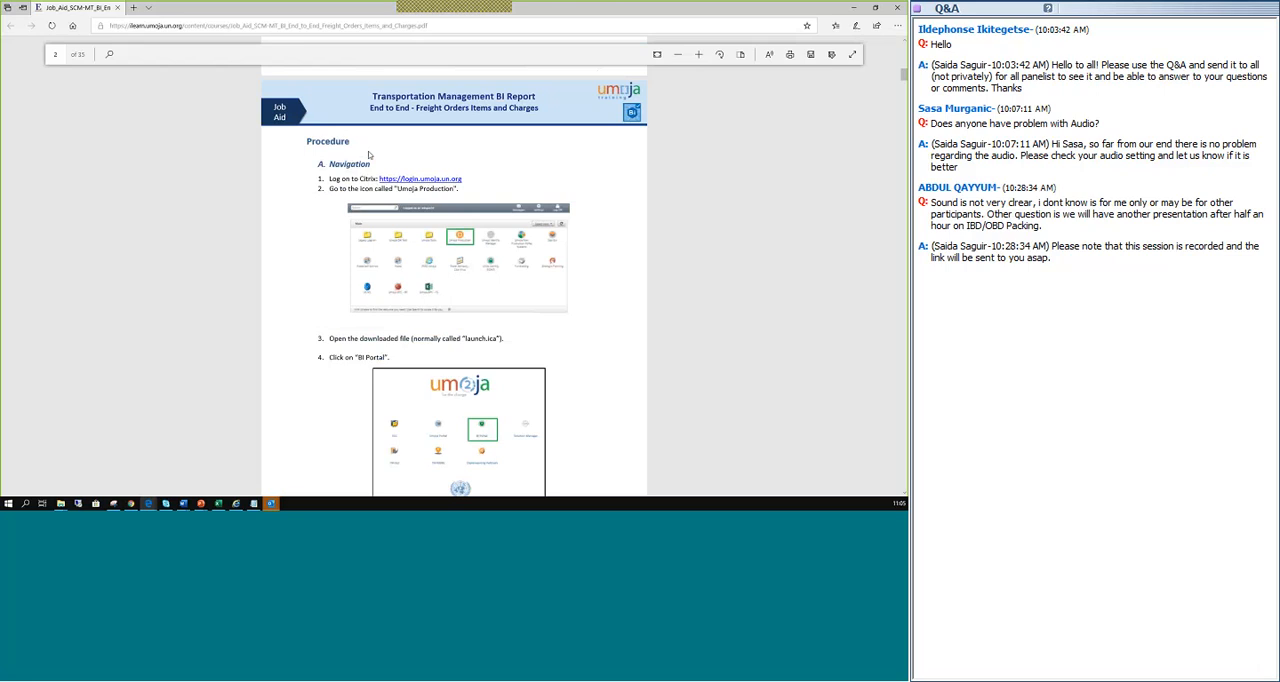
Look through the job aid's sections on navigation, prompts, refreshing, exporting and the Data, Layout and Analysis panels.
{"action": "scroll", "coordinate": [368, 151], "scroll_direction": "down", "scroll_amount": 10}
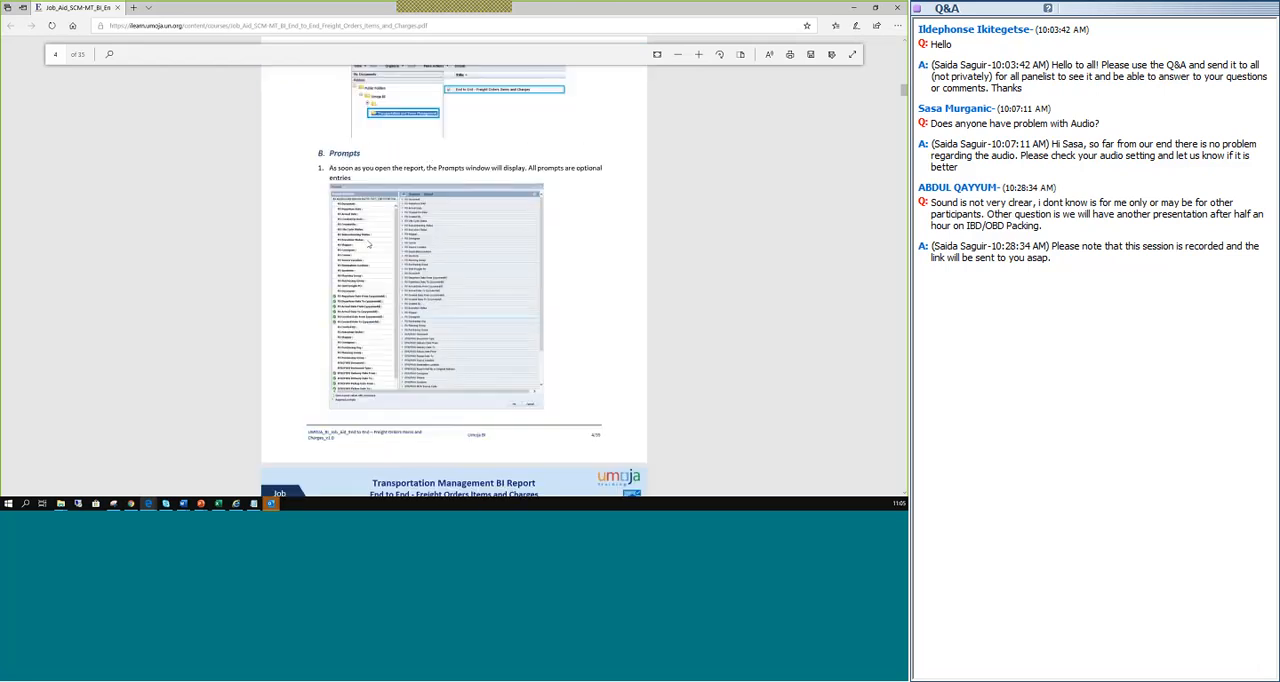
{"action": "scroll", "coordinate": [378, 238], "scroll_direction": "down", "scroll_amount": 2}
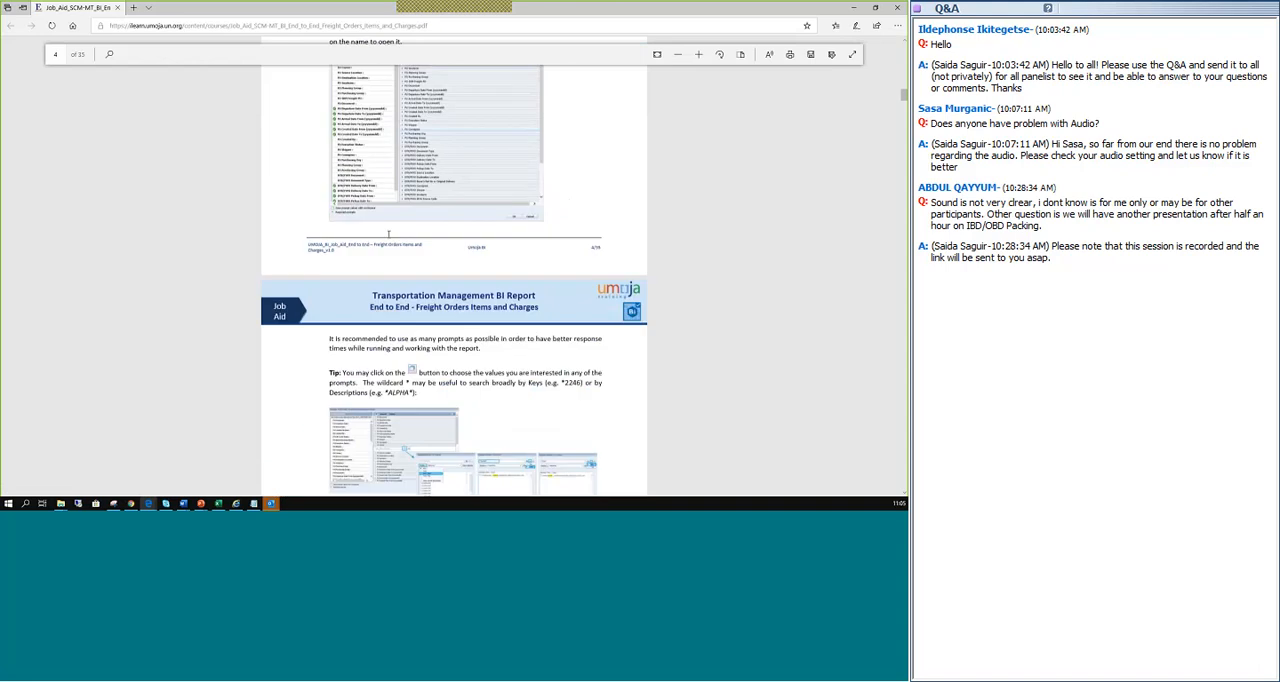
{"action": "scroll", "coordinate": [388, 234], "scroll_direction": "down", "scroll_amount": 3}
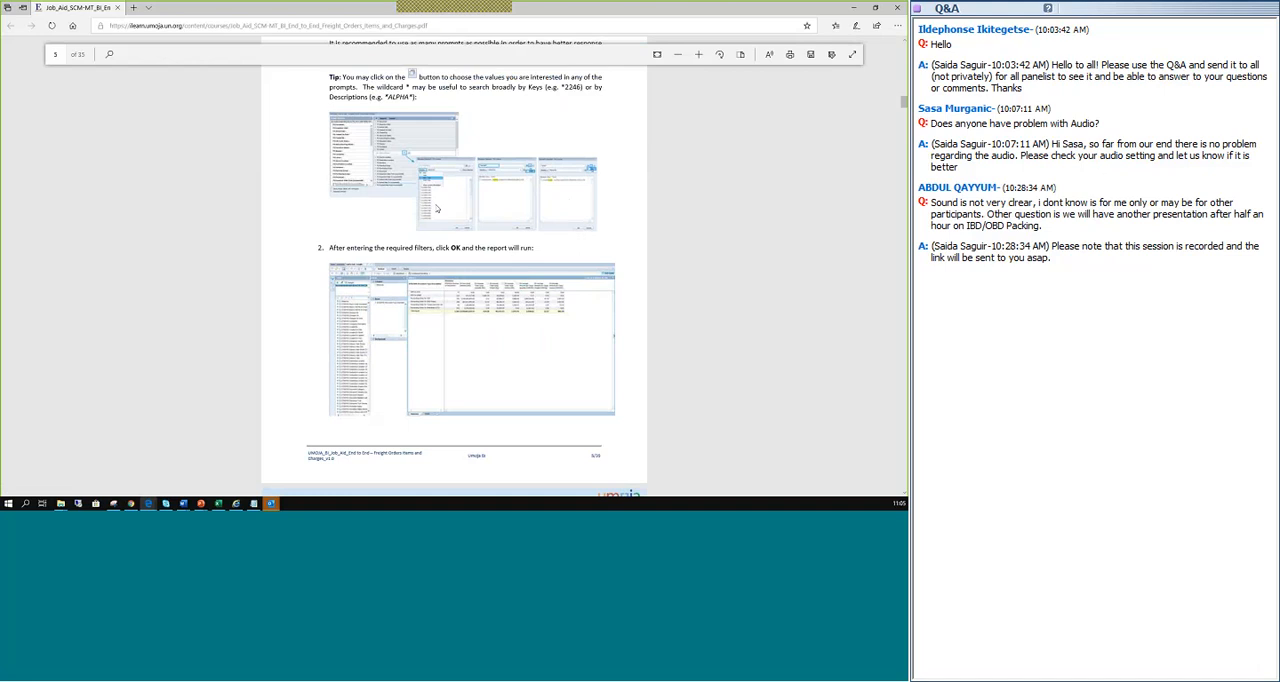
{"action": "scroll", "coordinate": [438, 209], "scroll_direction": "down", "scroll_amount": 8}
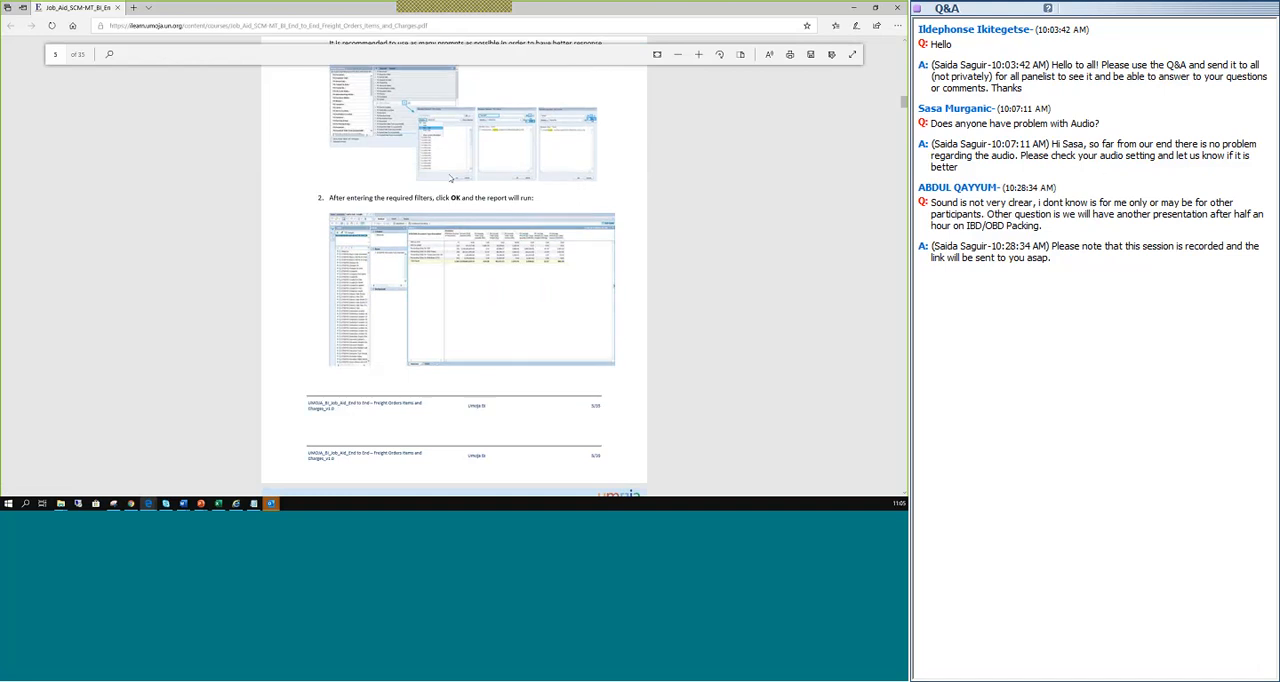
{"action": "scroll", "coordinate": [435, 260], "scroll_direction": "down", "scroll_amount": 3}
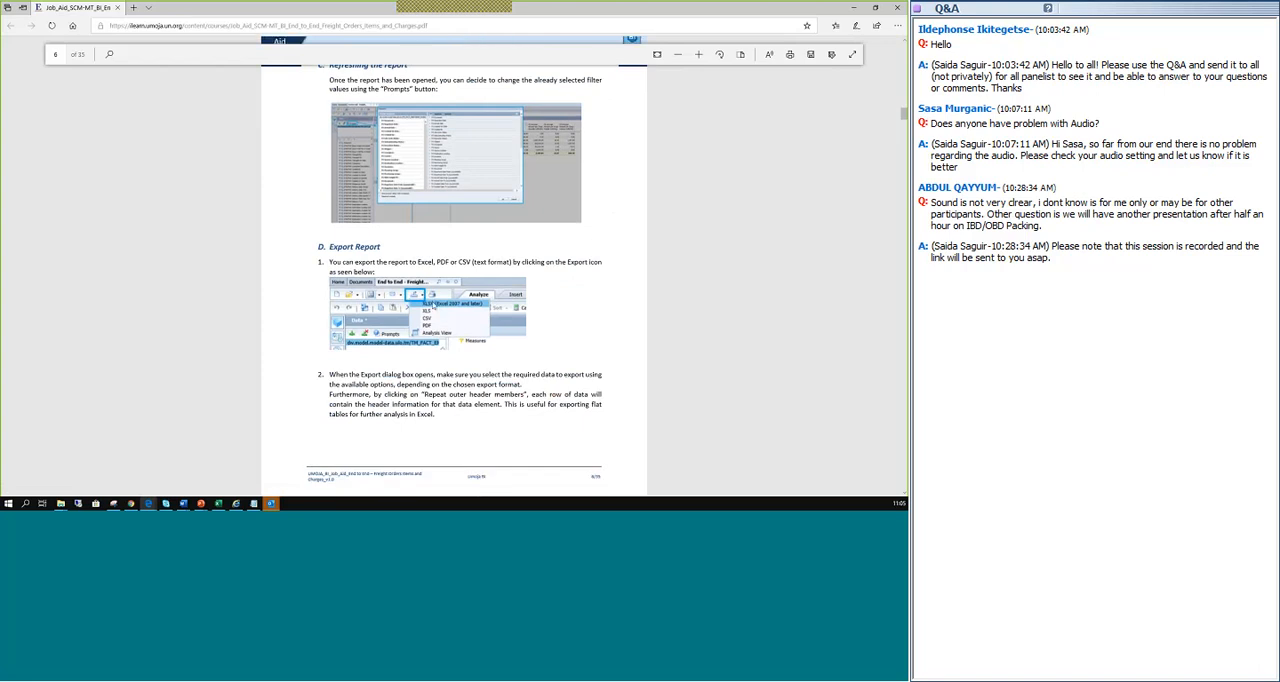
{"action": "scroll", "coordinate": [515, 283], "scroll_direction": "down", "scroll_amount": 5}
{"action": "scroll", "coordinate": [519, 285], "scroll_direction": "down", "scroll_amount": 1}
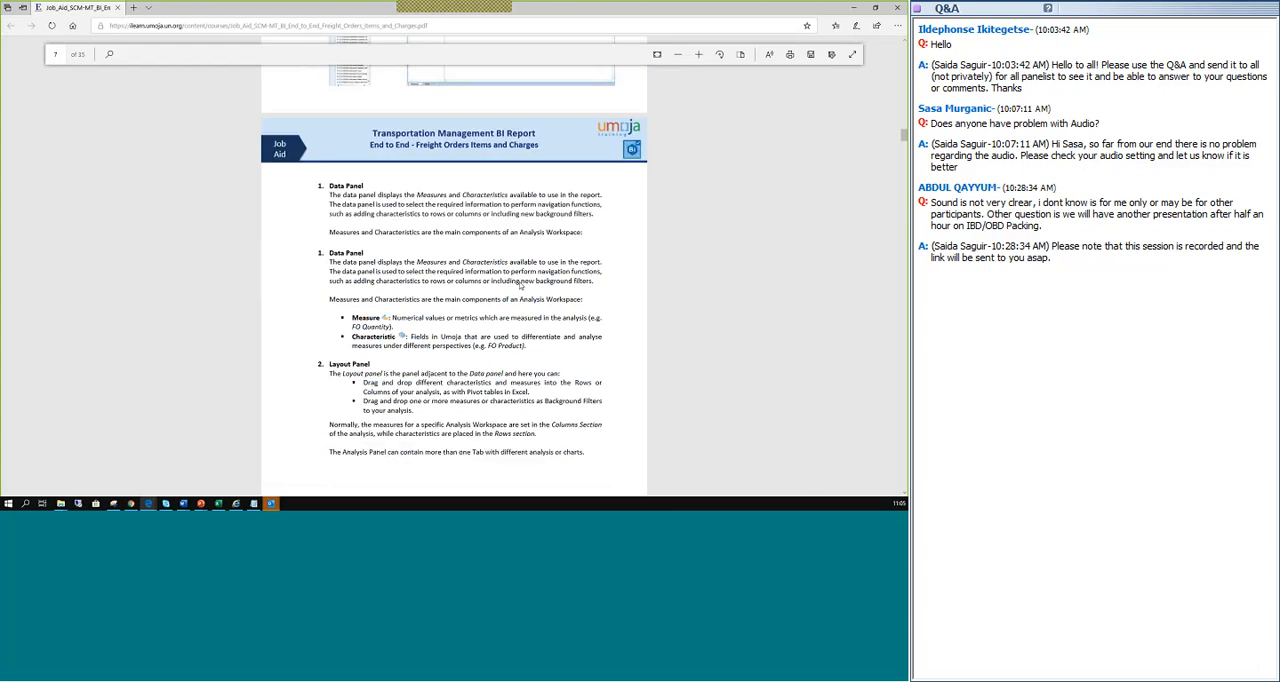
{"action": "scroll", "coordinate": [520, 285], "scroll_direction": "down", "scroll_amount": 1}
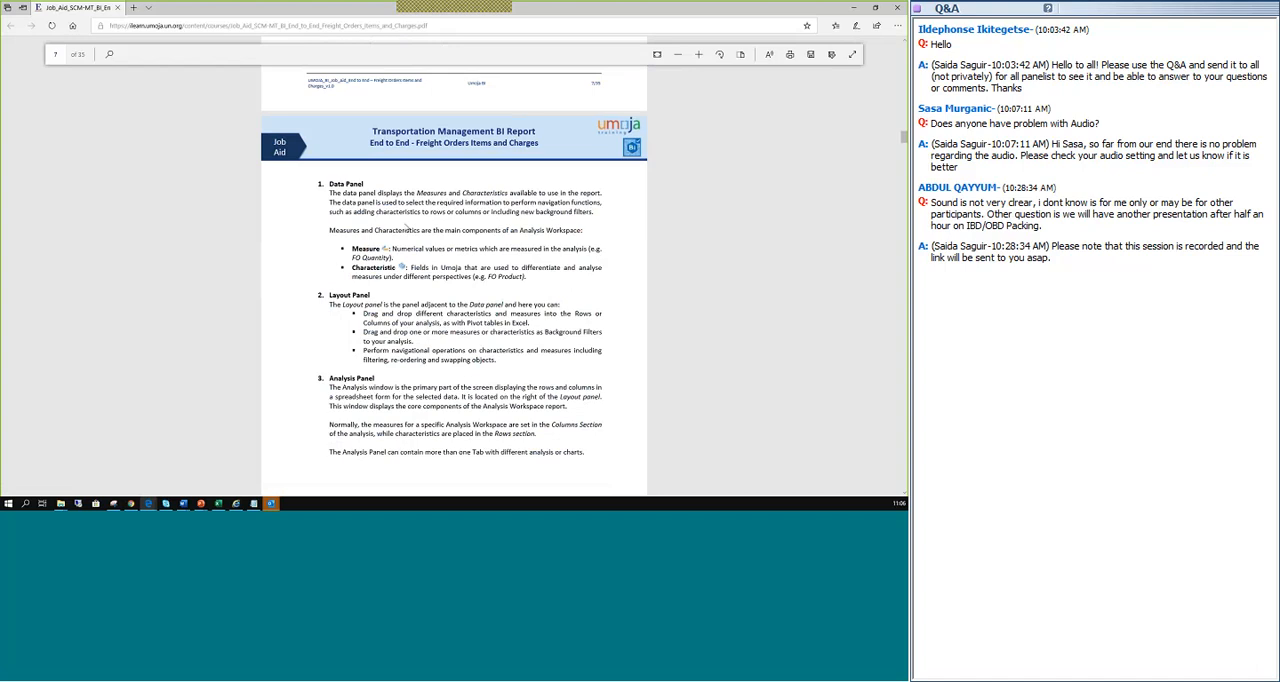
Find "inbound" in the job aid and read the definition of DTR/FWO Buyer's Ref No or Original Delivery.
{"action": "key", "text": "ctrl+f"}
{"action": "key", "text": "Return"}
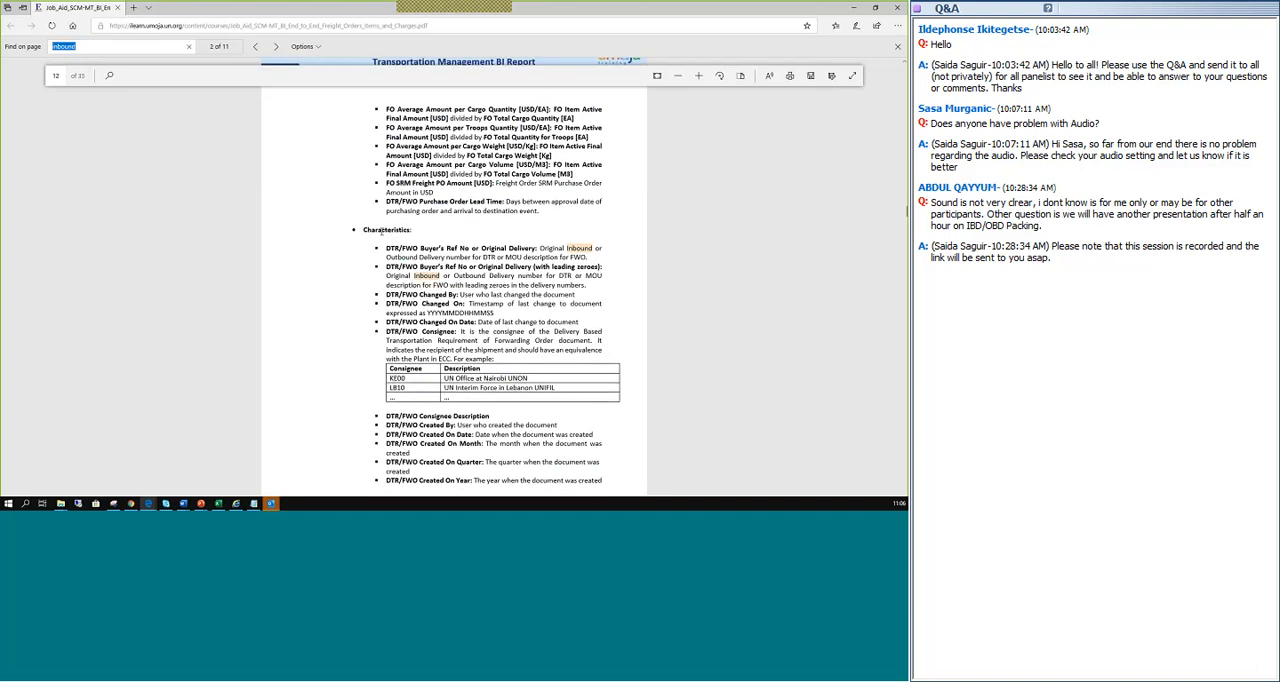
{"action": "left_click", "coordinate": [381, 231]}
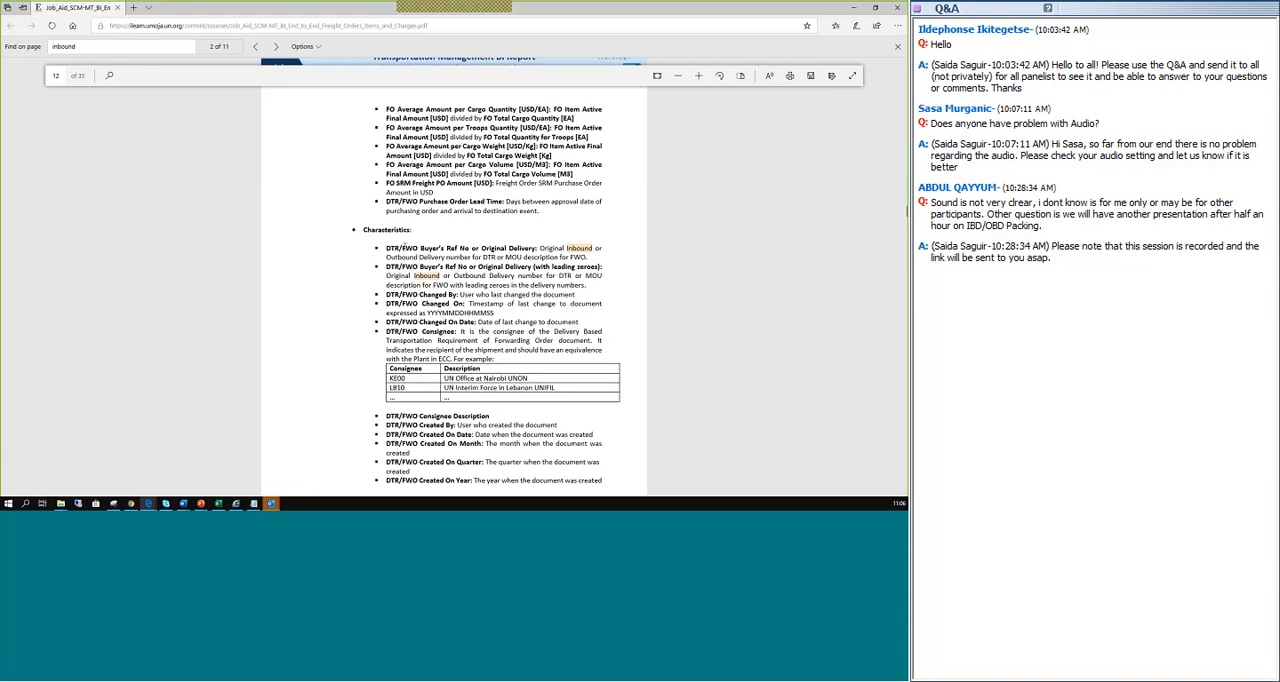
{"action": "left_click_drag", "start_coordinate": [512, 248], "coordinate": [458, 249]}
{"action": "left_click", "coordinate": [542, 248]}
{"action": "double_click", "coordinate": [476, 257]}
{"action": "mouse_move", "coordinate": [482, 256]}
{"action": "left_mouse_down"}
{"action": "mouse_move", "coordinate": [522, 257]}
{"action": "mouse_move", "coordinate": [479, 259]}
{"action": "left_mouse_up"}
{"action": "left_click", "coordinate": [587, 257]}
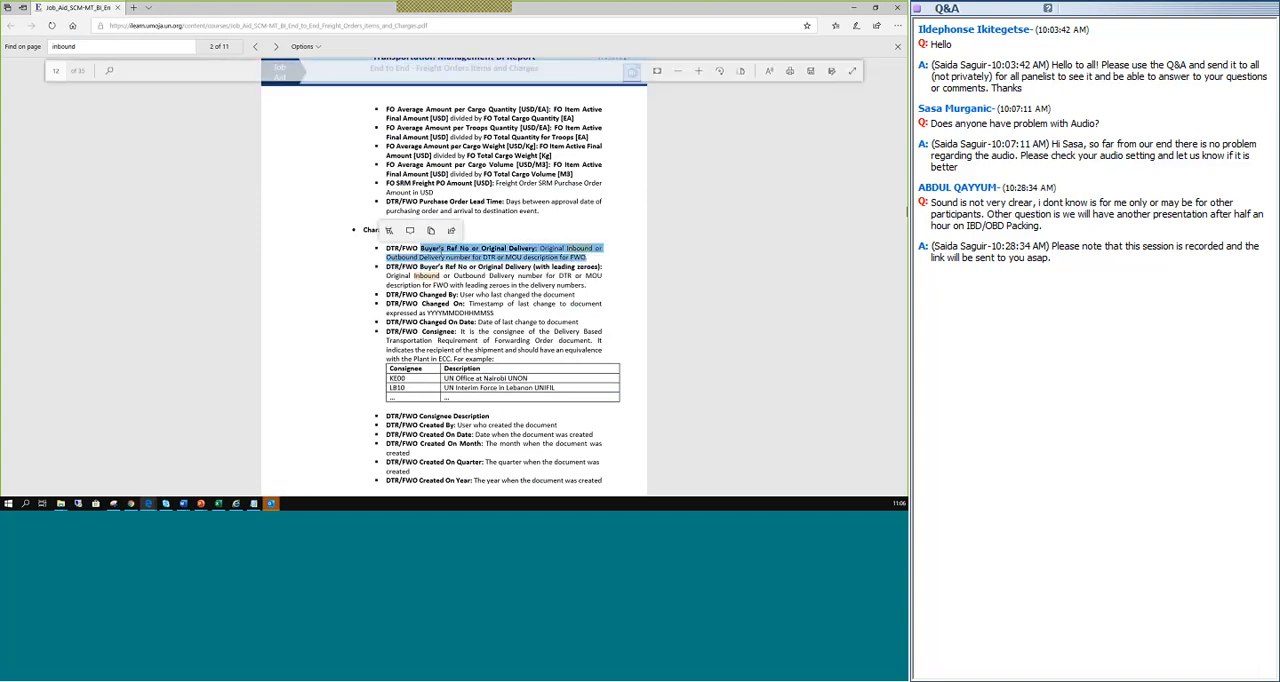
{"action": "left_click", "coordinate": [484, 243]}
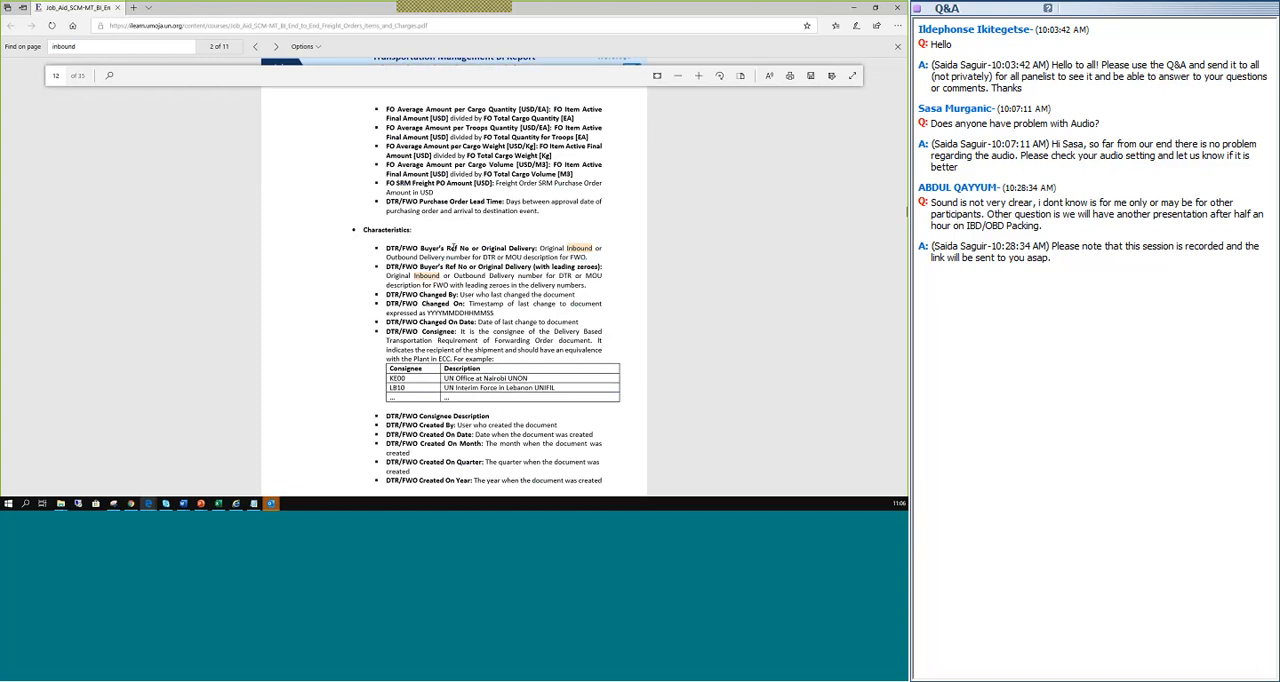
Go through the next "inbound" matches, examining the DTR/FWO Original Delivery status definitions.
{"action": "left_click", "coordinate": [275, 47]}
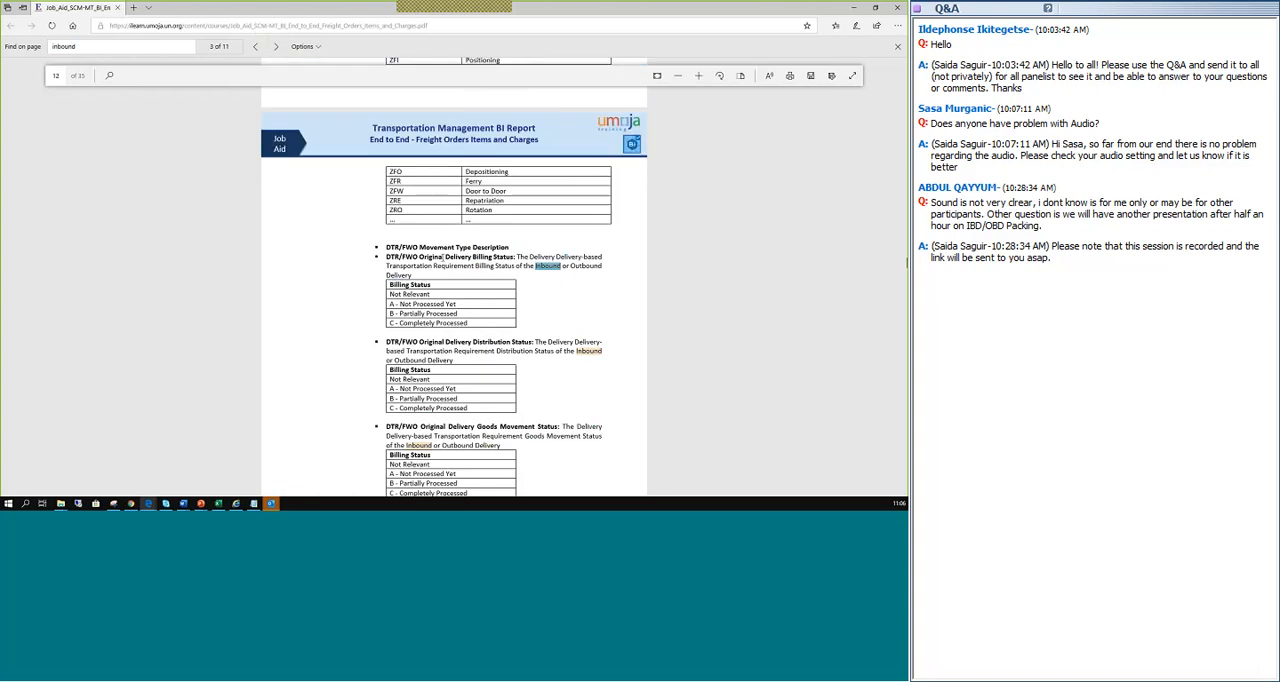
{"action": "left_click_drag", "start_coordinate": [419, 247], "coordinate": [513, 258]}
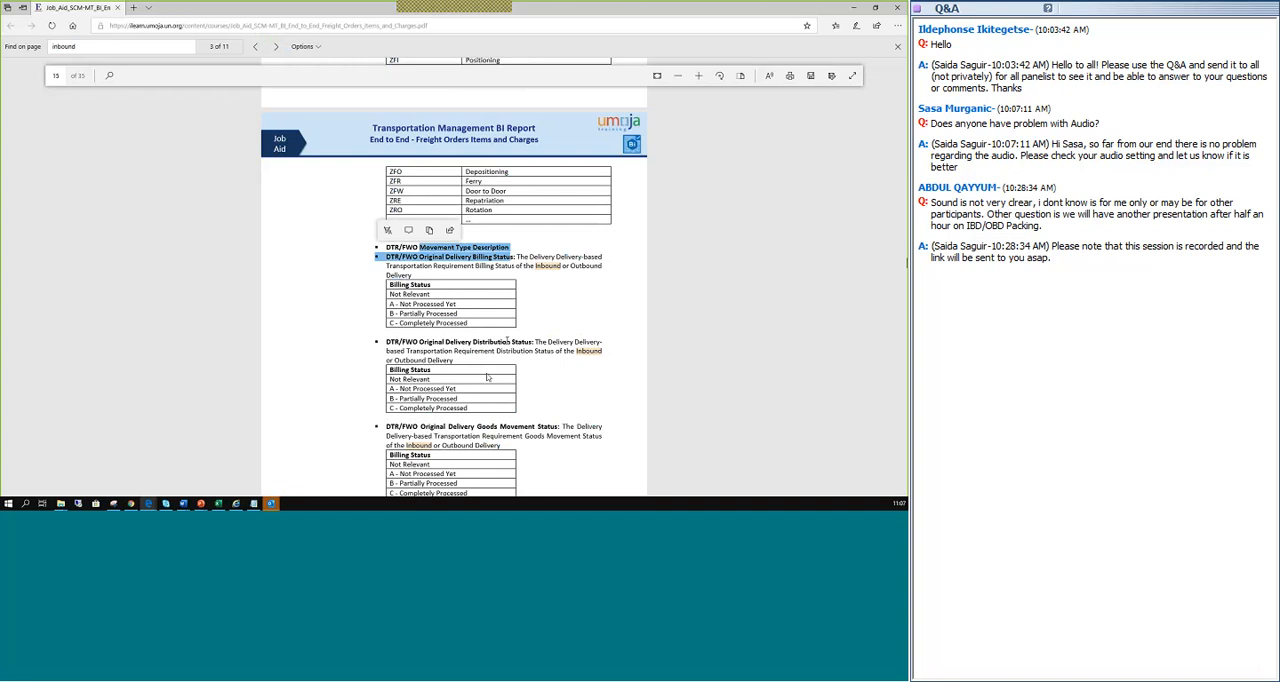
{"action": "left_click", "coordinate": [275, 48]}
{"action": "left_click", "coordinate": [274, 48]}
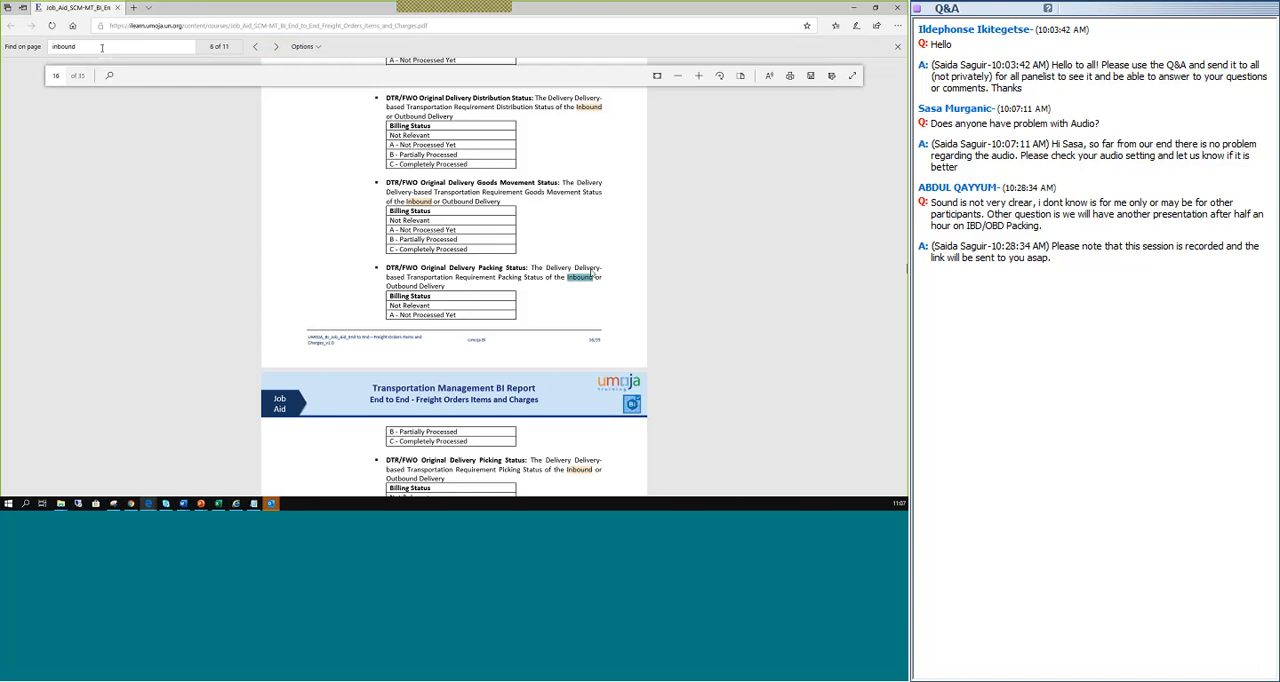
Return to the Characteristics list and reread the entry for DTR/FWO Buyer's Ref No or Original Delivery.
{"action": "scroll", "coordinate": [595, 276], "scroll_direction": "up", "scroll_amount": 10}
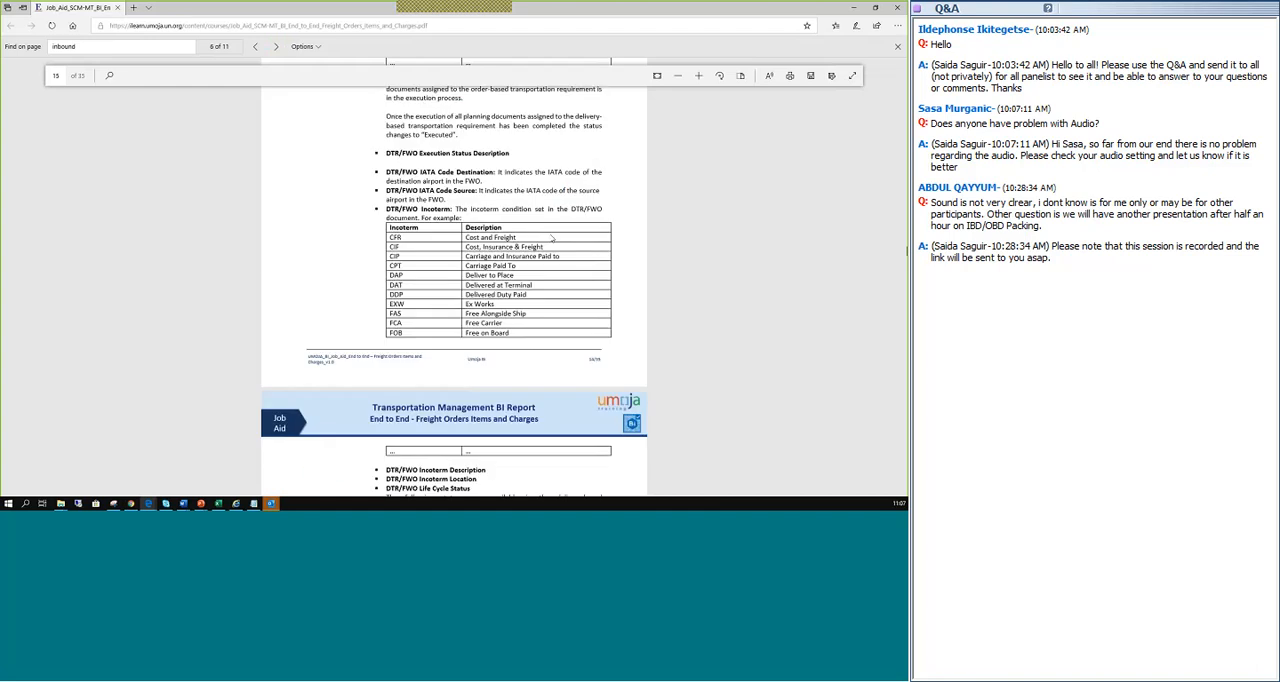
{"action": "scroll", "coordinate": [551, 237], "scroll_direction": "up", "scroll_amount": 5}
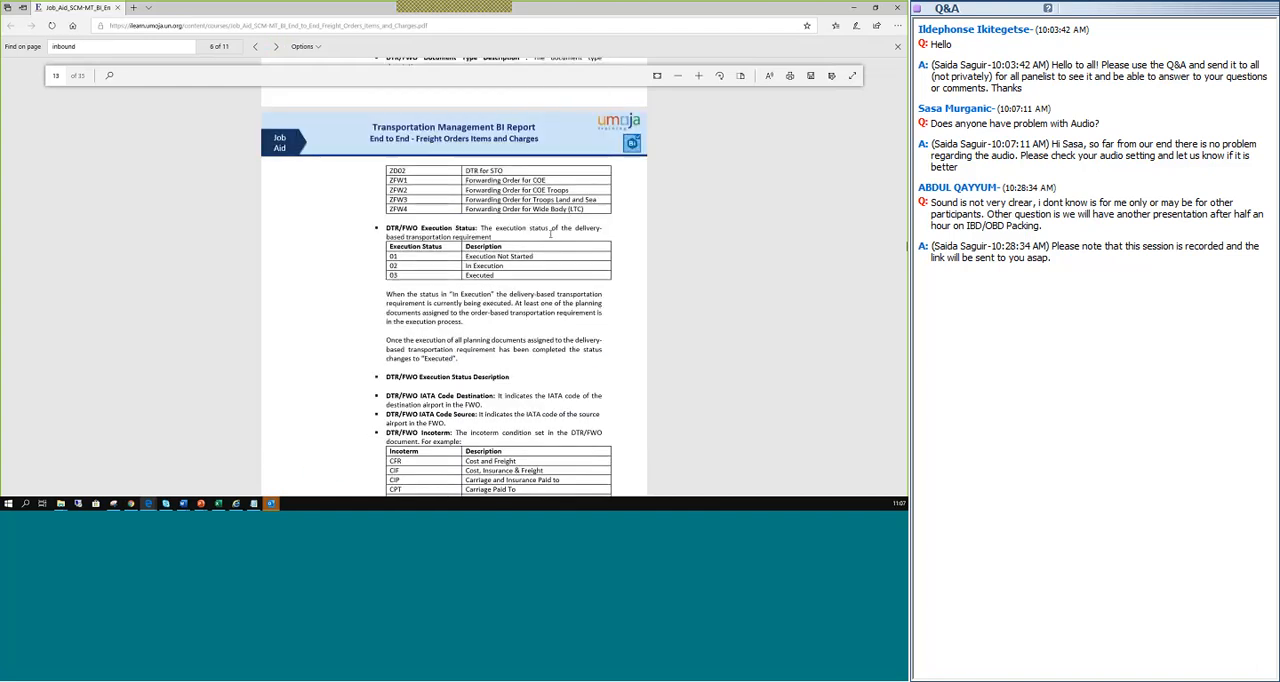
{"action": "scroll", "coordinate": [550, 234], "scroll_direction": "up", "scroll_amount": 15}
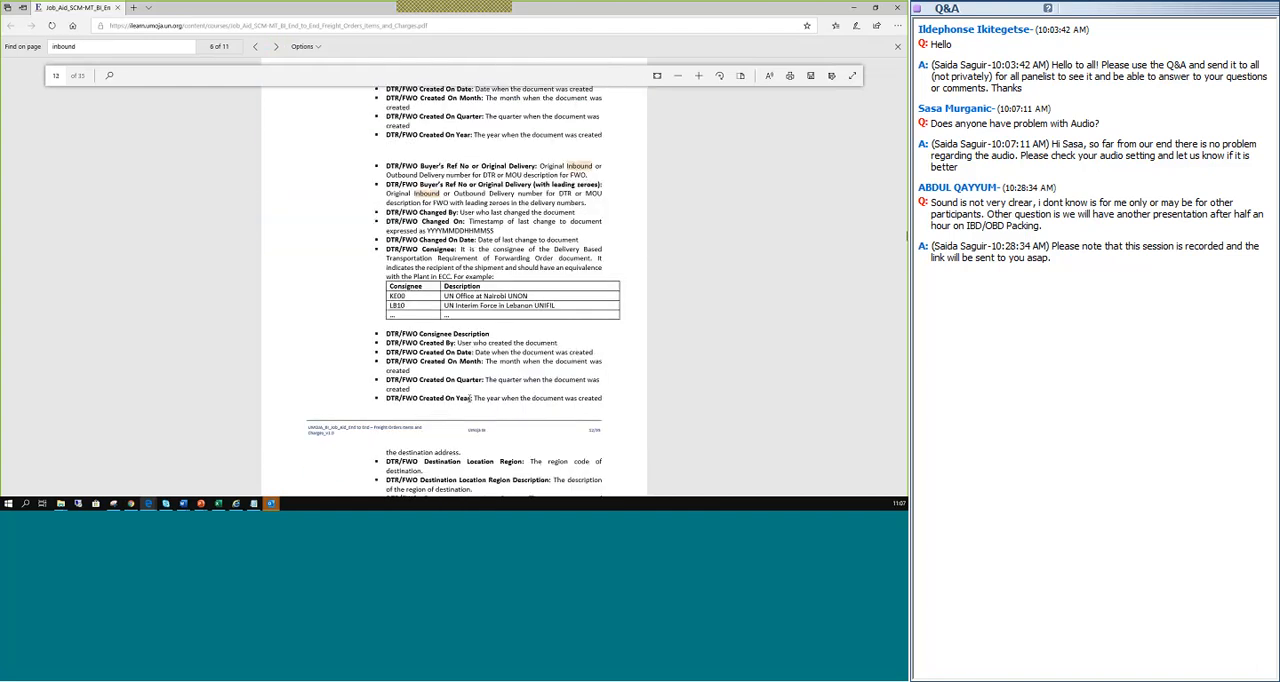
{"action": "scroll", "coordinate": [465, 364], "scroll_direction": "down", "scroll_amount": 3}
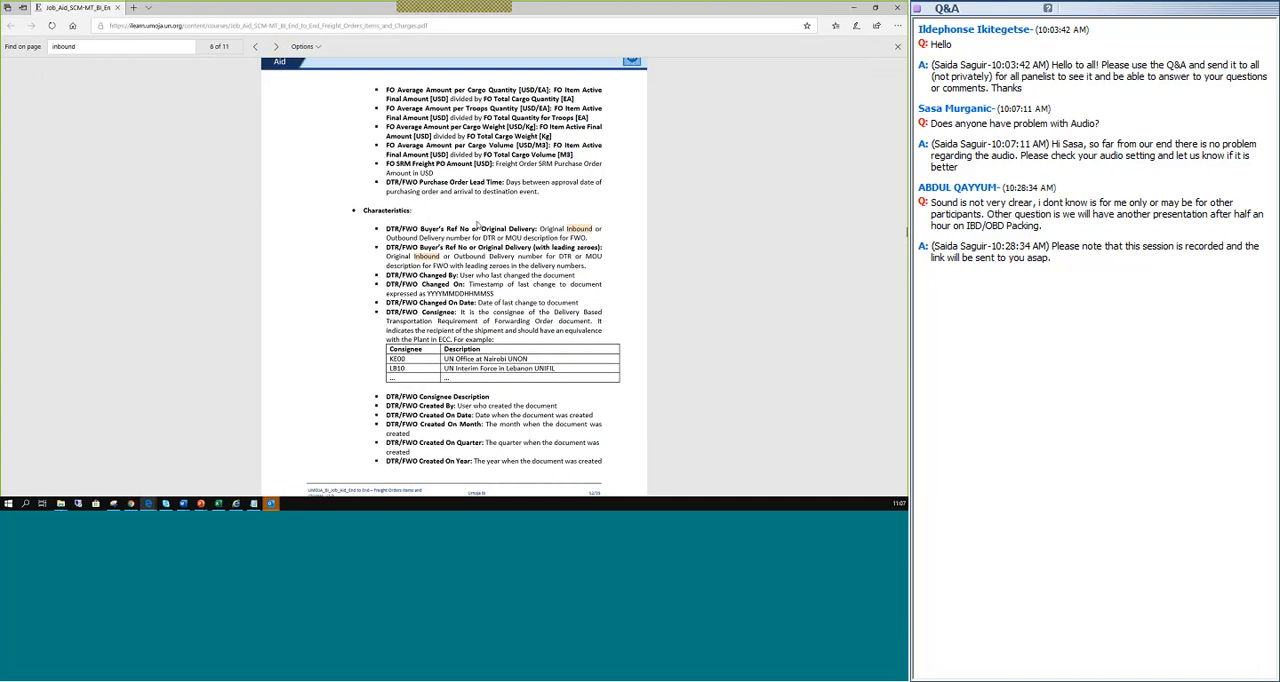
{"action": "double_click", "coordinate": [494, 228]}
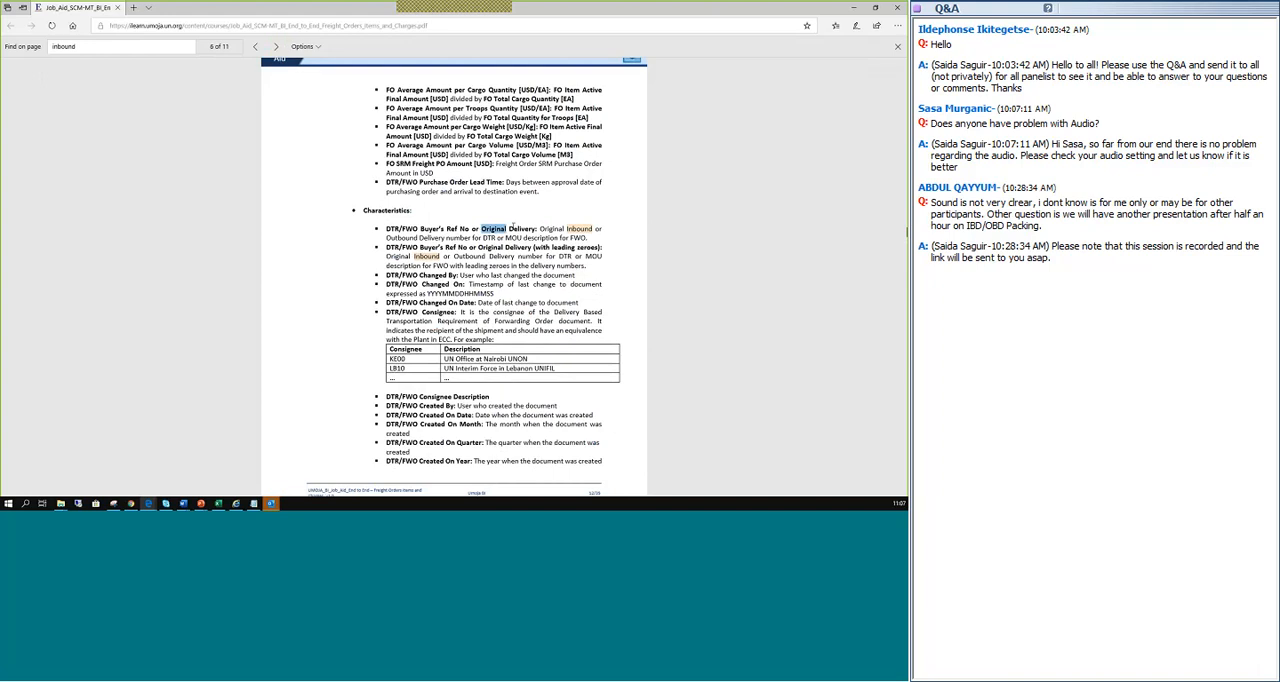
{"action": "left_click_drag", "start_coordinate": [513, 226], "coordinate": [536, 229]}
{"action": "left_click", "coordinate": [448, 228]}
Switch back to the Umoja BI report and add DTR/FWO Buyer's Ref No or Original Delivery to the rows below Dangerous Goods.
{"action": "key", "text": "alt+Tab"}
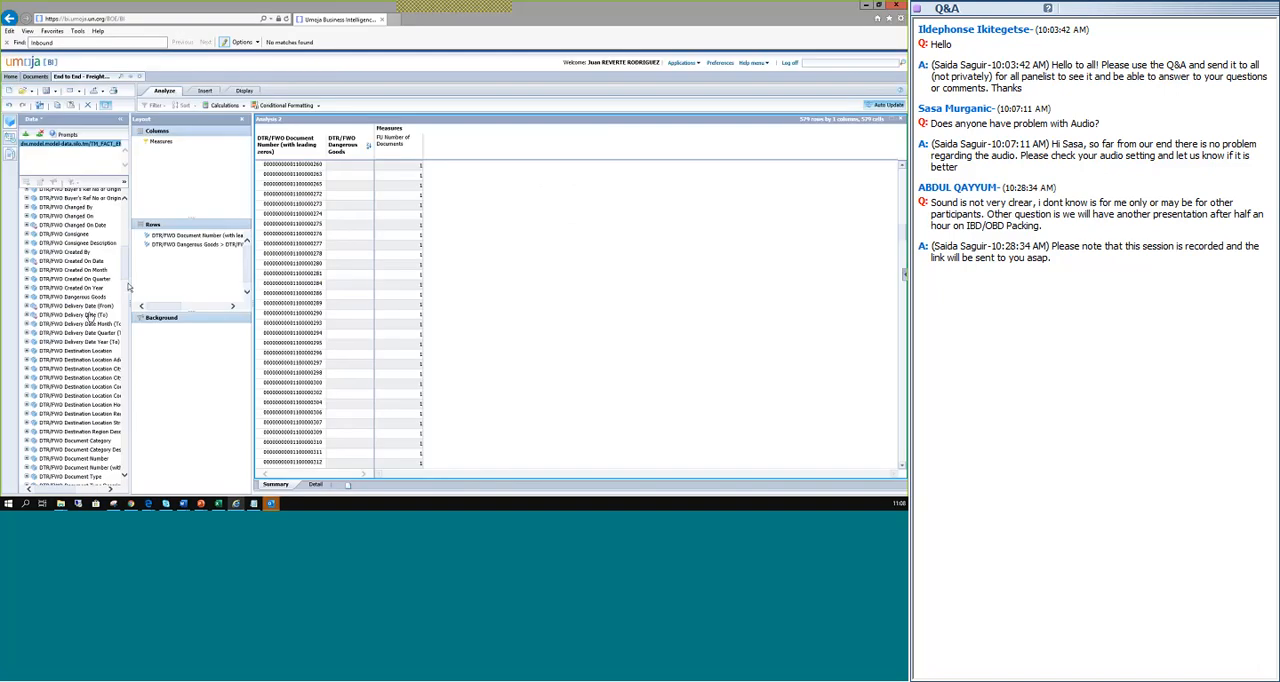
{"action": "left_click_drag", "start_coordinate": [129, 270], "coordinate": [162, 272]}
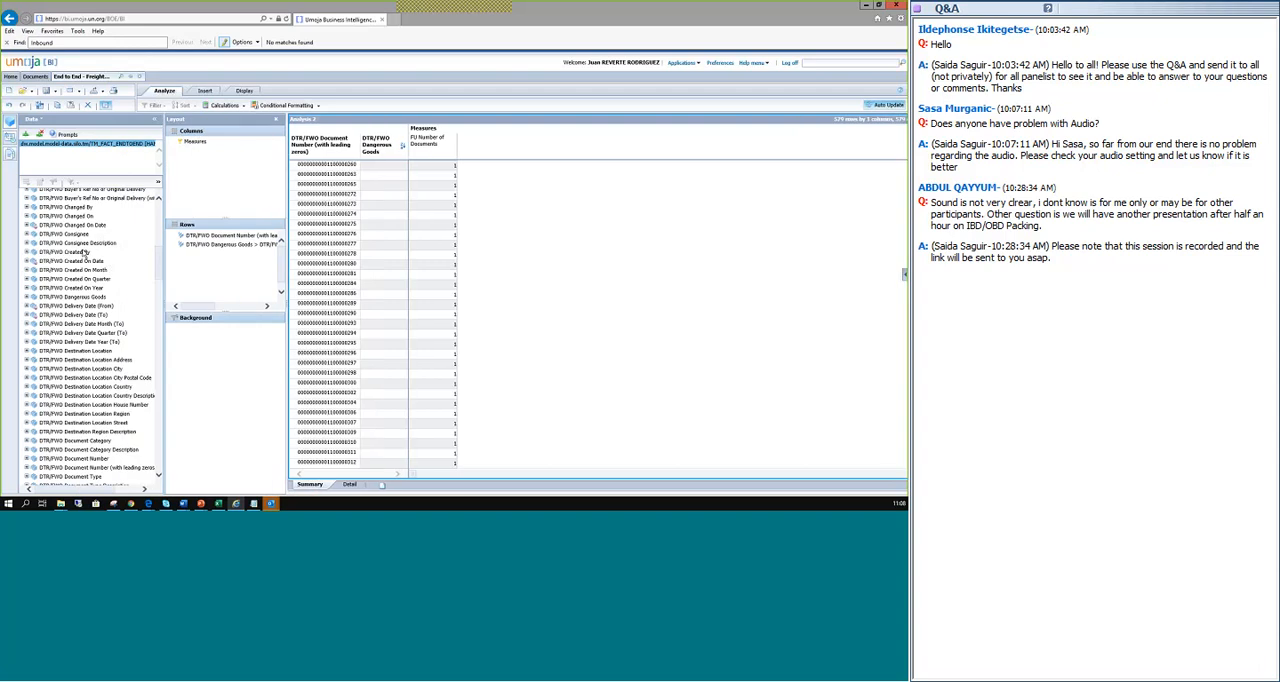
{"action": "scroll", "coordinate": [162, 244], "scroll_direction": "up", "scroll_amount": 5}
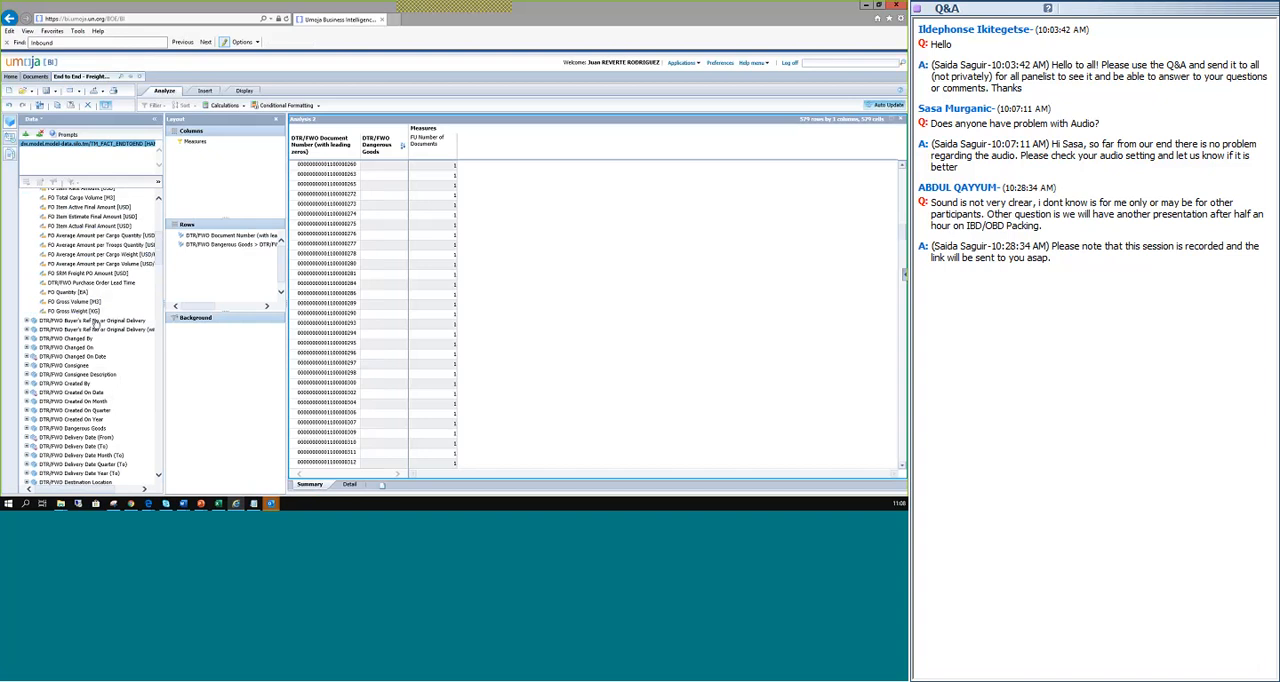
{"action": "left_click_drag", "start_coordinate": [98, 321], "coordinate": [233, 271]}
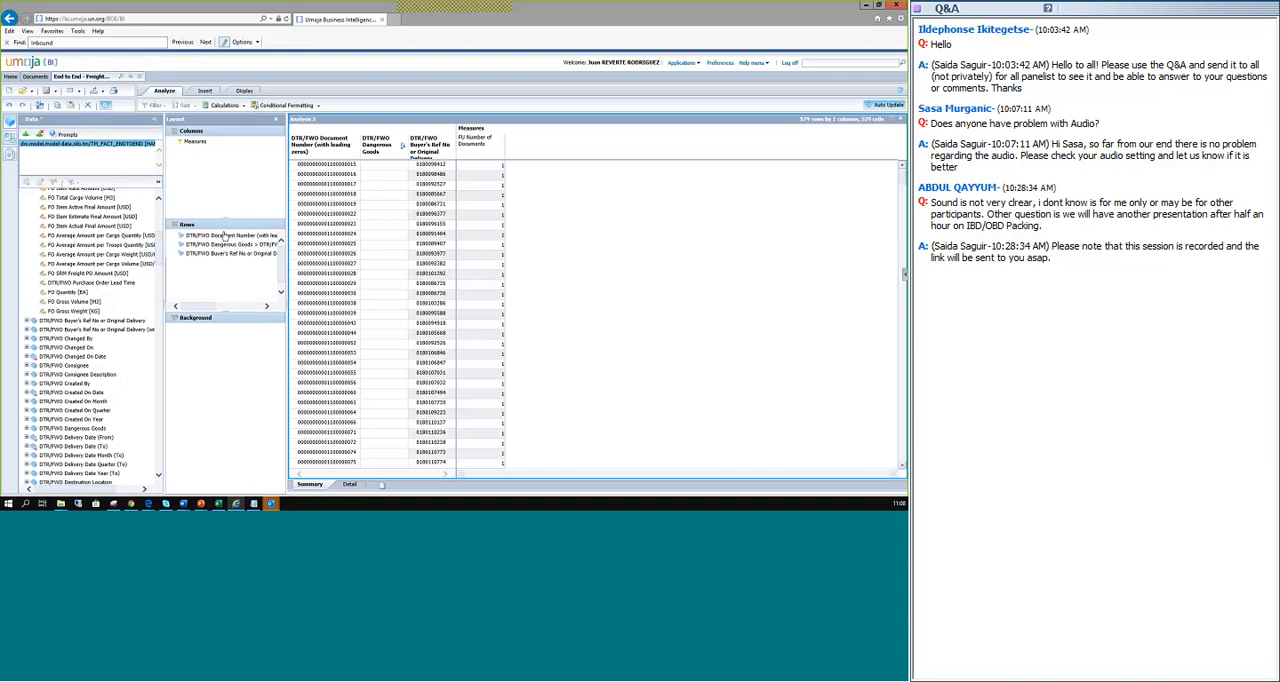
Remove DTR/FWO Document Number and DTR/FWO Dangerous Goods from the report's rows.
{"action": "left_click", "coordinate": [225, 238]}
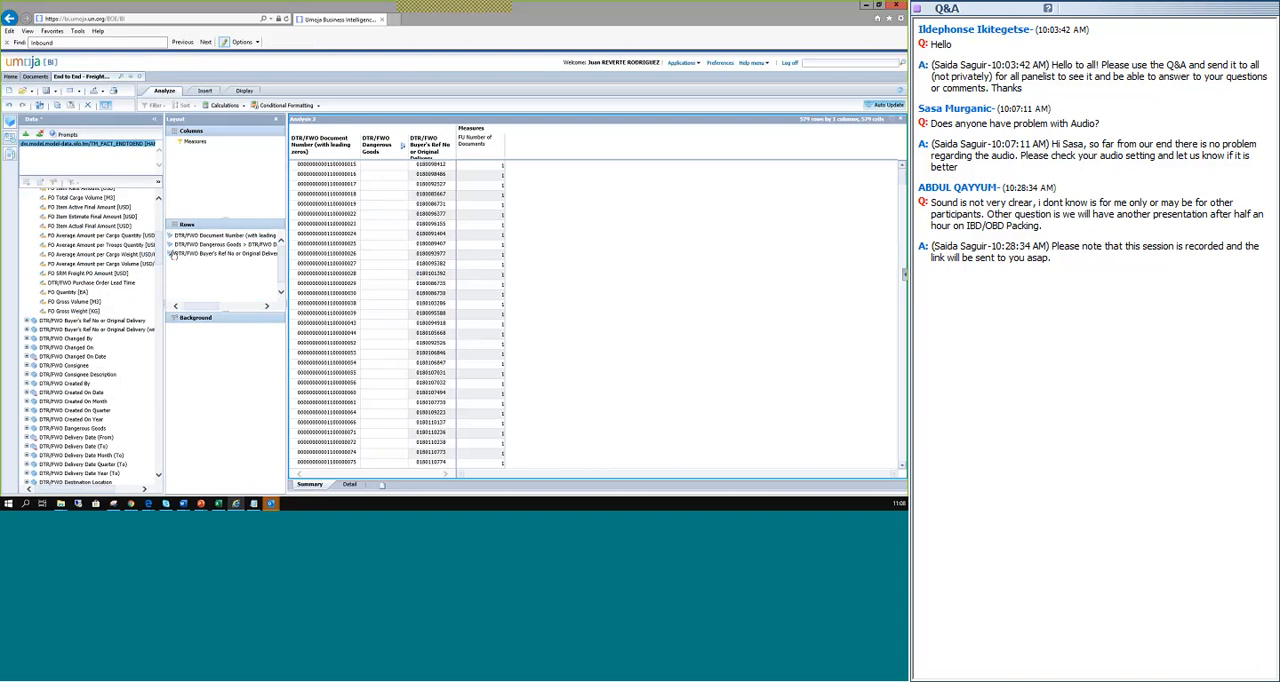
{"action": "double_click", "coordinate": [219, 247]}
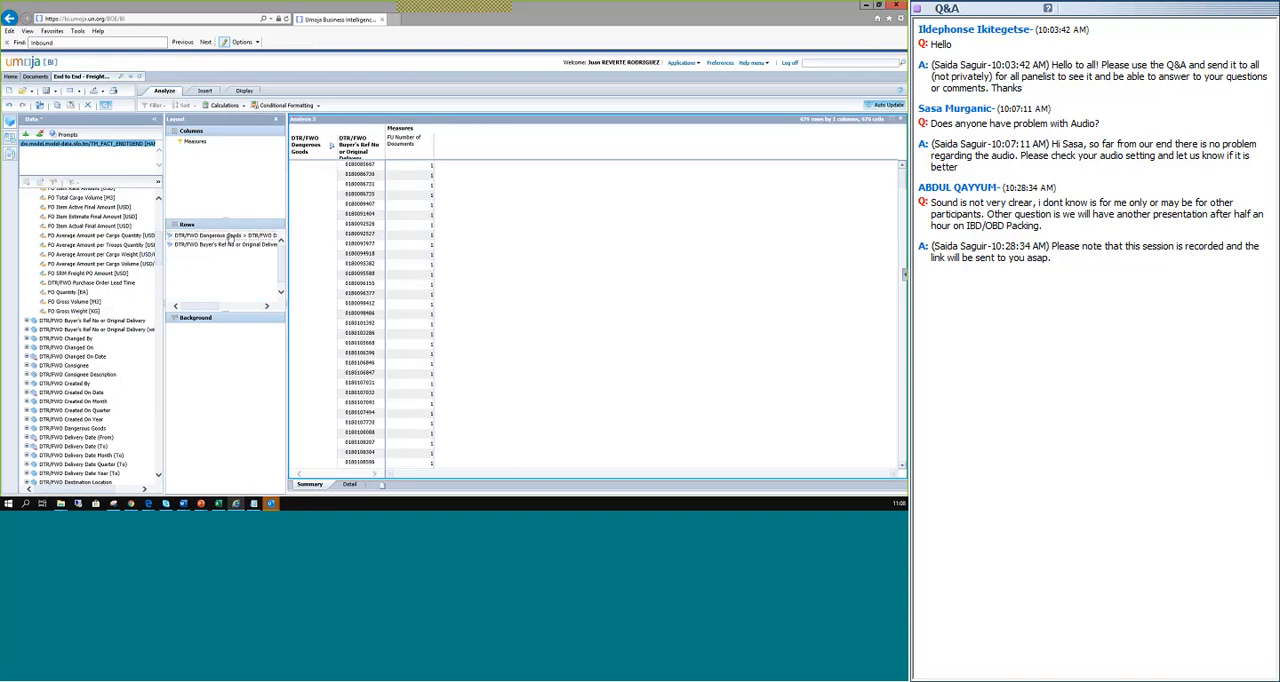
{"action": "mouse_move", "coordinate": [231, 237]}
{"action": "left_mouse_down"}
{"action": "mouse_move", "coordinate": [88, 287]}
{"action": "mouse_move", "coordinate": [211, 245]}
{"action": "left_mouse_up"}
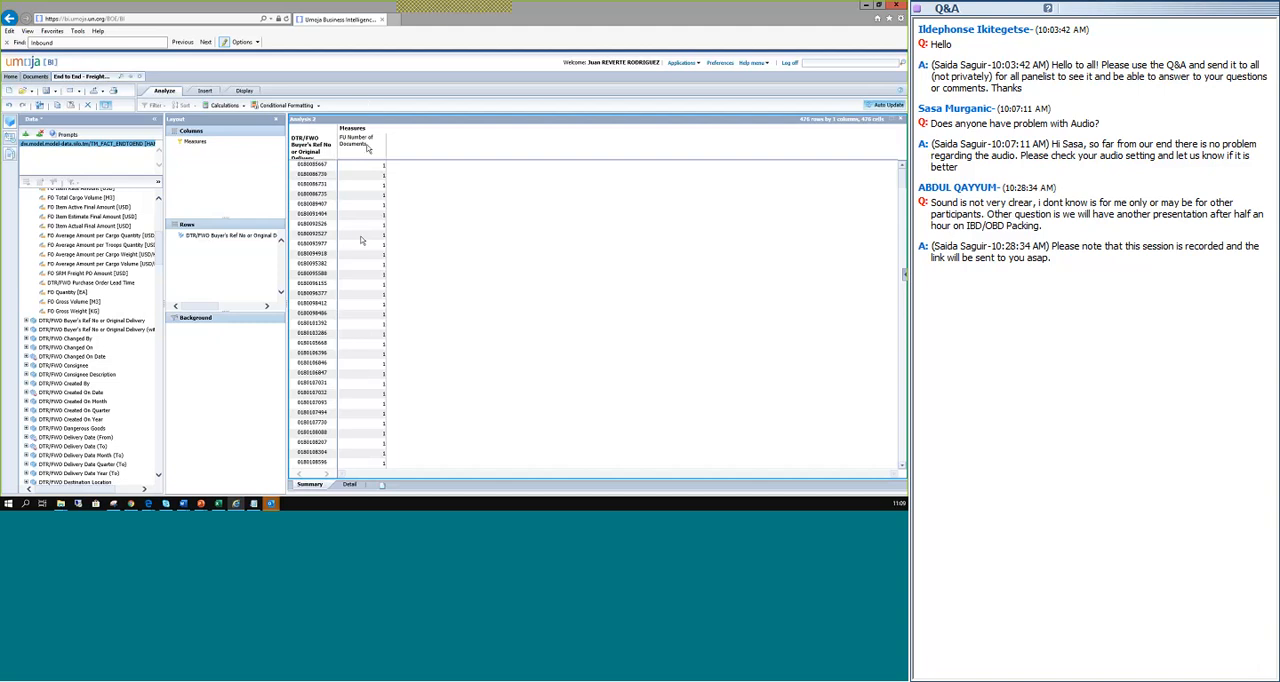
Filter the report's measures to show only DTR/FWO Number of Documents.
{"action": "left_click", "coordinate": [191, 145]}
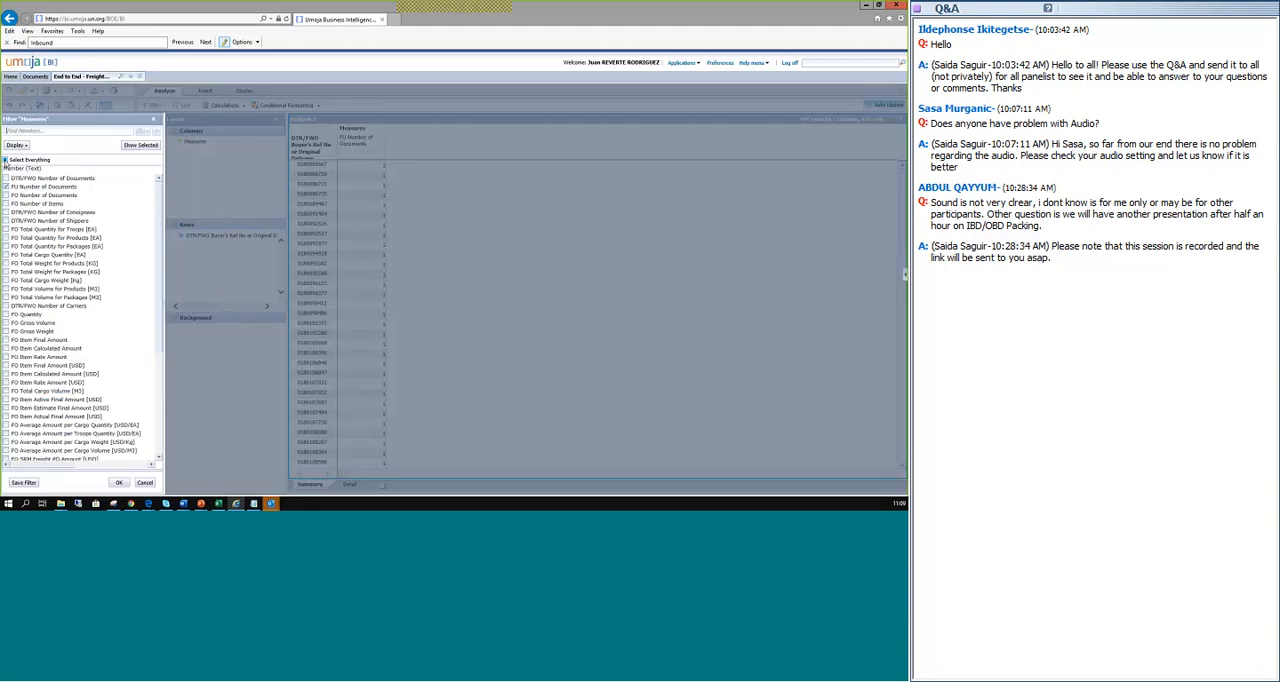
{"action": "left_click", "coordinate": [5, 160]}
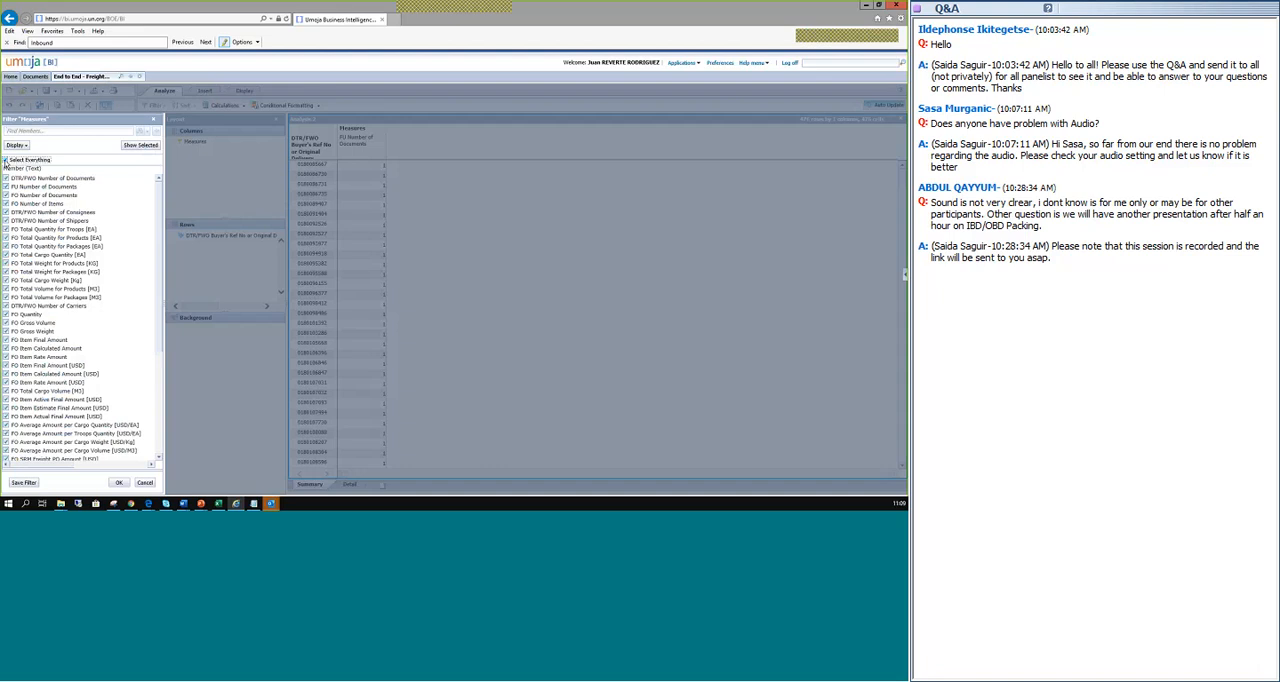
{"action": "left_click", "coordinate": [5, 160]}
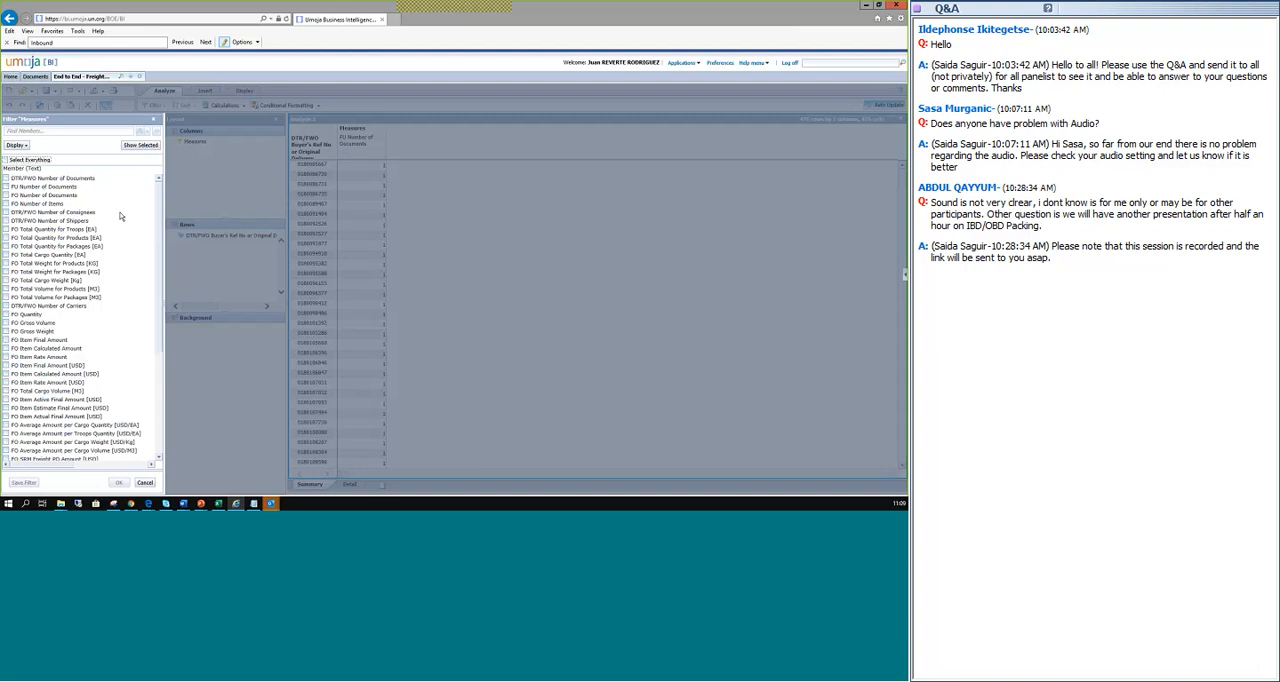
{"action": "left_click", "coordinate": [6, 178]}
{"action": "left_click", "coordinate": [116, 483]}
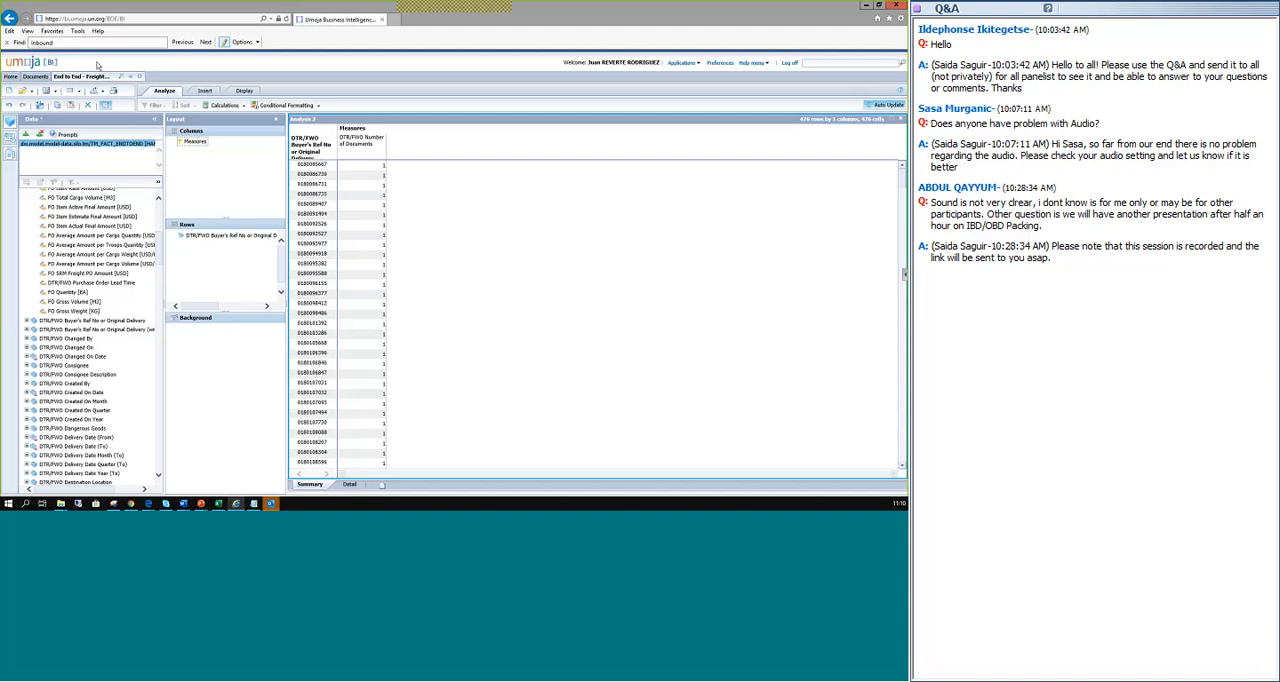
Search the report page for "incoterm" to locate the Incoterm fields in the field list.
{"action": "left_click", "coordinate": [32, 43]}
{"action": "key", "text": "Delete"}
{"action": "key", "text": "Delete"}
{"action": "key", "text": "Delete"}
{"action": "key", "text": "Delete"}
{"action": "key", "text": "Delete"}
{"action": "key", "text": "Delete"}
{"action": "key", "text": "Delete"}
{"action": "scroll", "coordinate": [119, 325], "scroll_direction": "down", "scroll_amount": 5}
{"action": "type", "text": "term"}
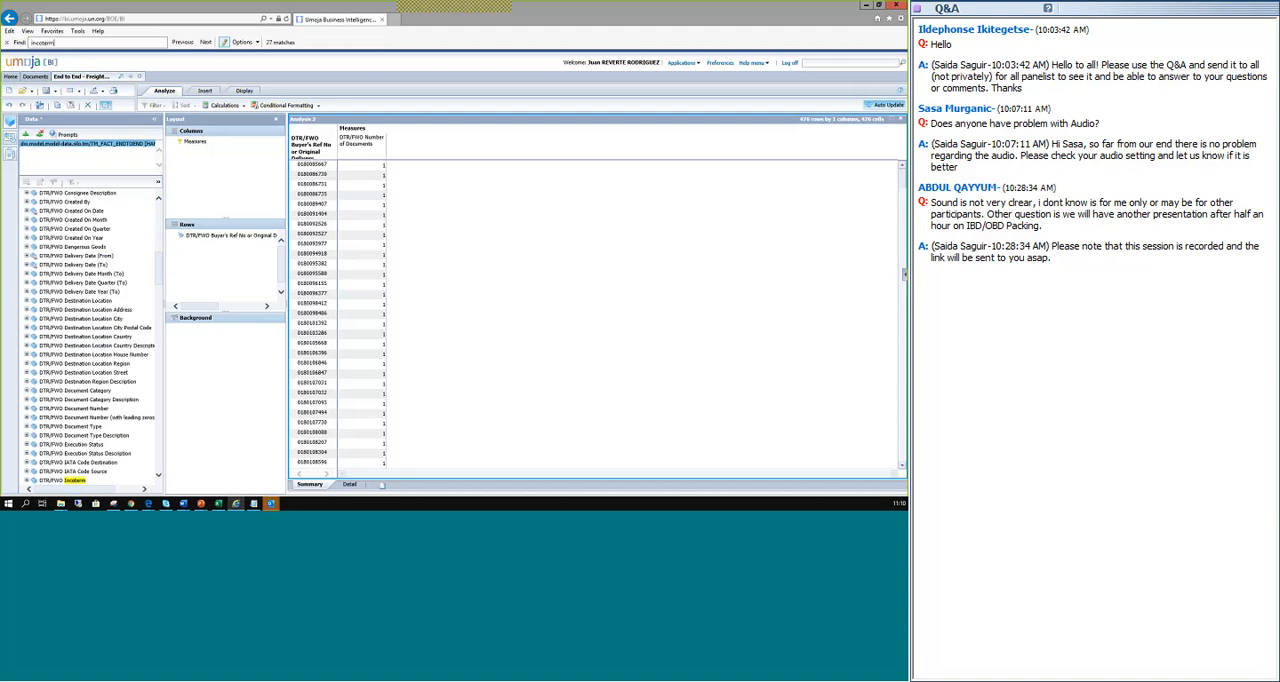
Add DTR/FWO Incoterm Description to the report's rows below DTR/FWO Buyer's Ref No or Original Delivery.
{"action": "scroll", "coordinate": [88, 356], "scroll_direction": "down", "scroll_amount": 4}
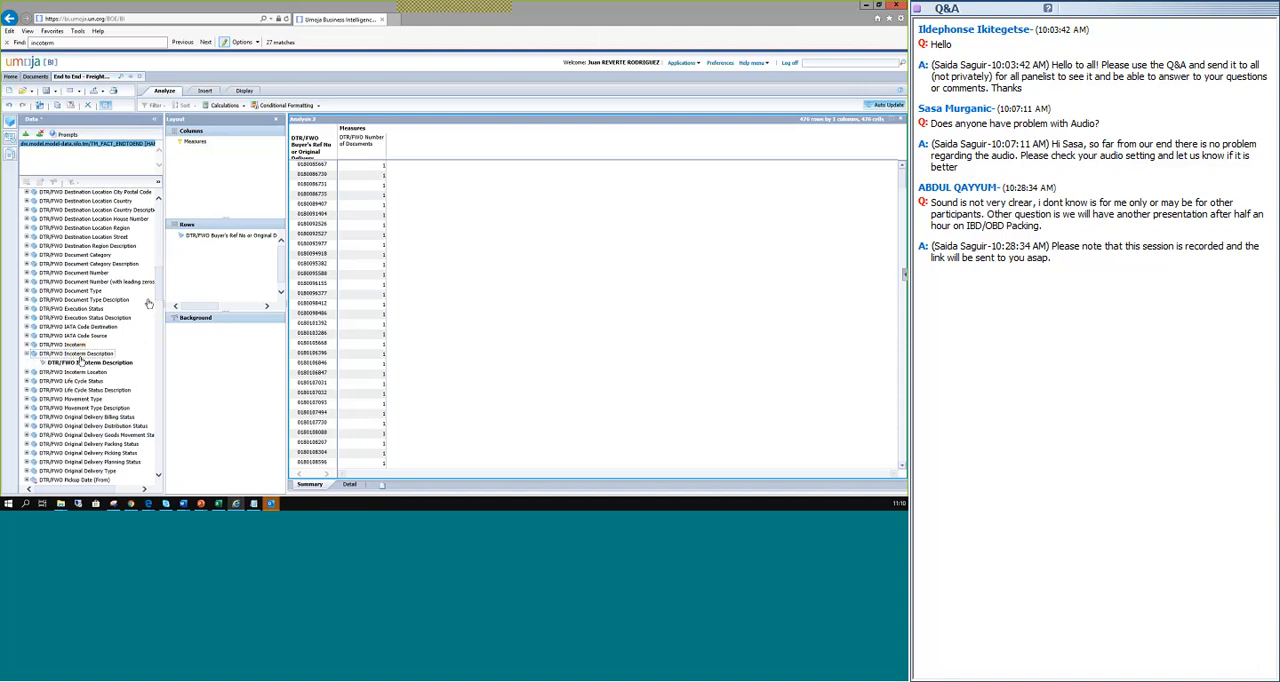
{"action": "left_click_drag", "start_coordinate": [81, 362], "coordinate": [225, 274]}
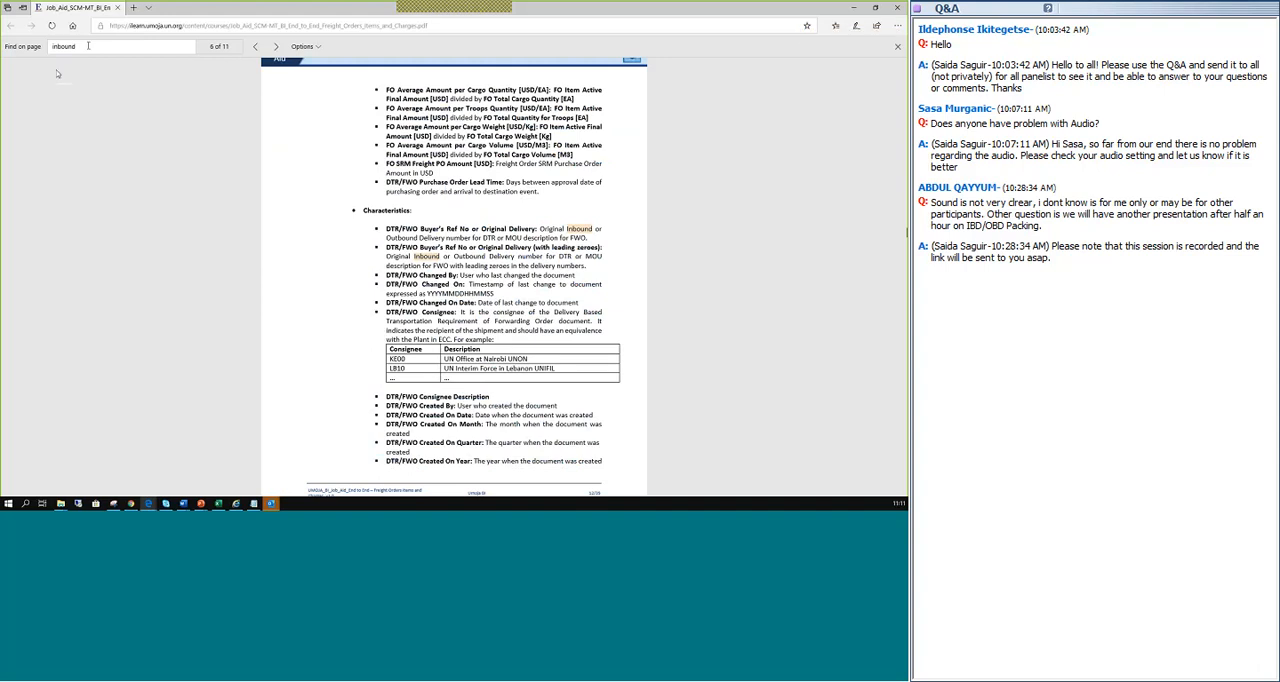
Search the job aid PDF for "incoterm" and examine the Free Carrier entry in the DTR/FWO Incoterm table.
{"action": "type", "text": "inco"}
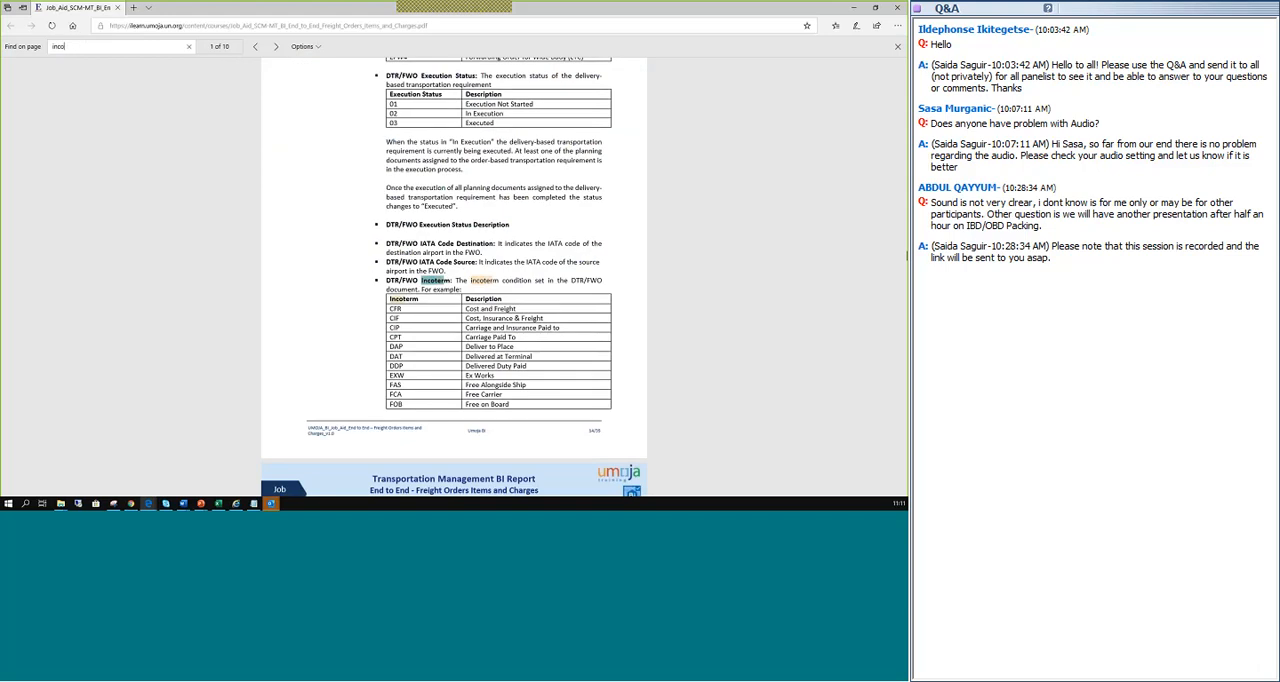
{"action": "type", "text": "term"}
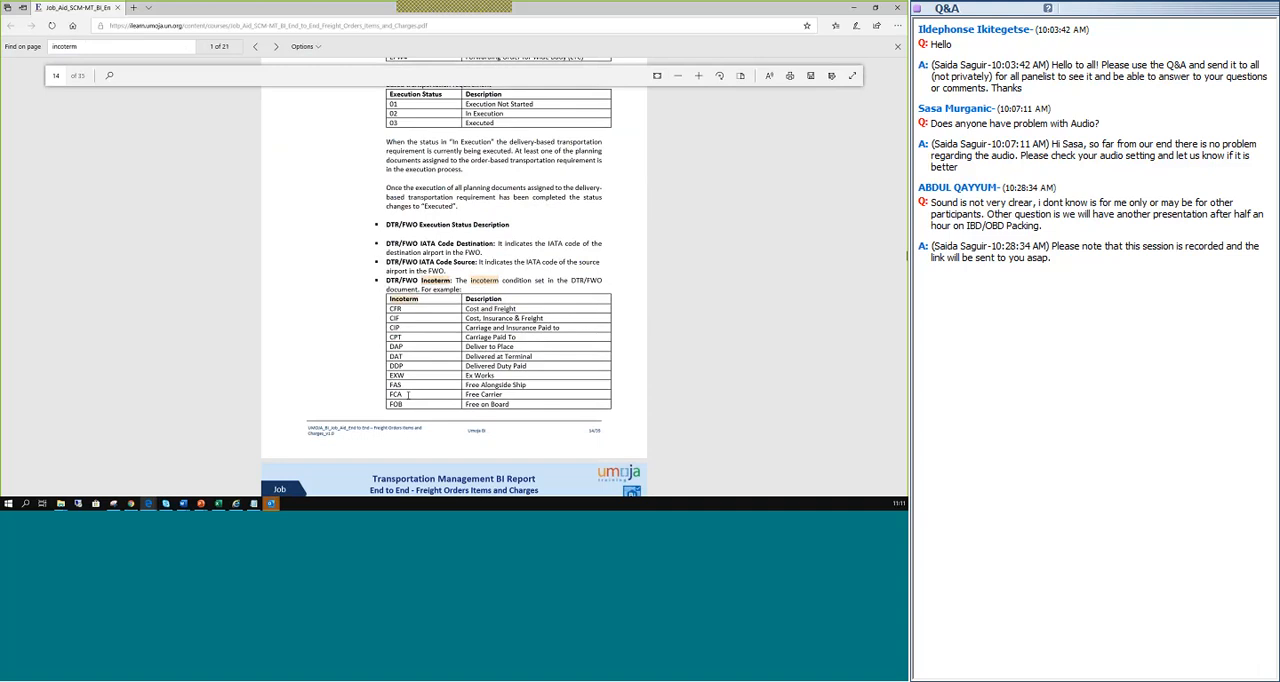
{"action": "left_click_drag", "start_coordinate": [476, 395], "coordinate": [504, 396]}
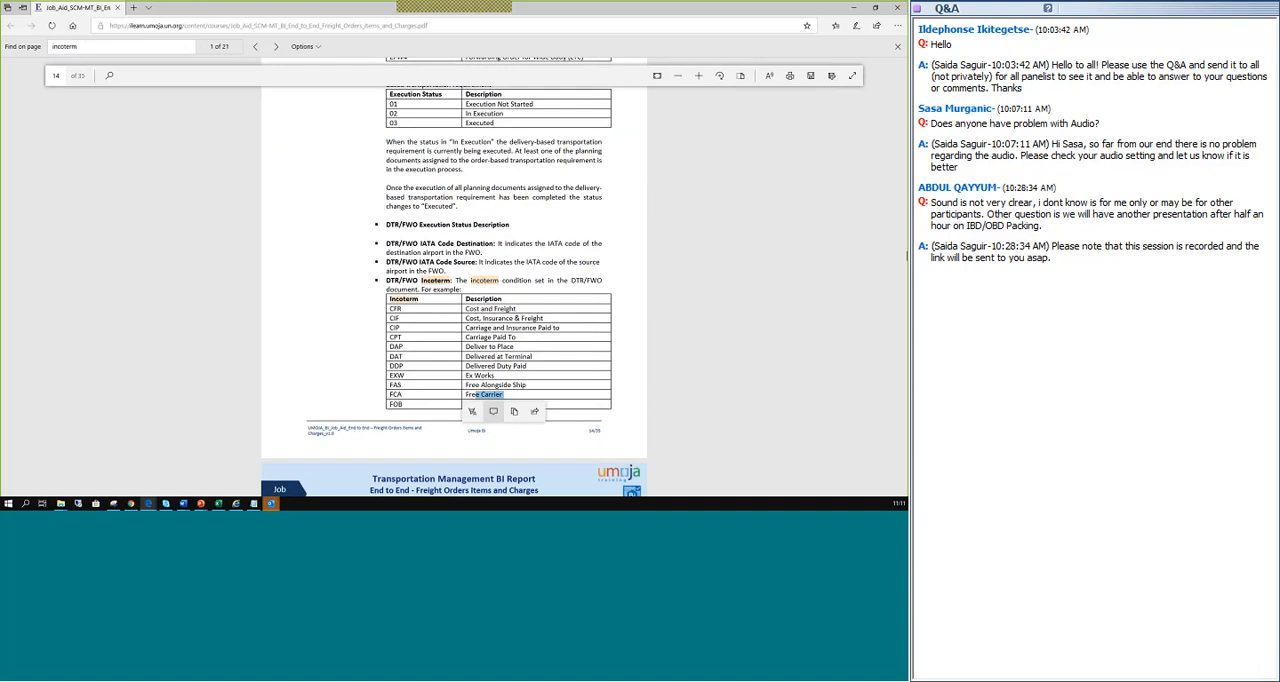
{"action": "scroll", "coordinate": [428, 246], "scroll_direction": "down", "scroll_amount": 1}
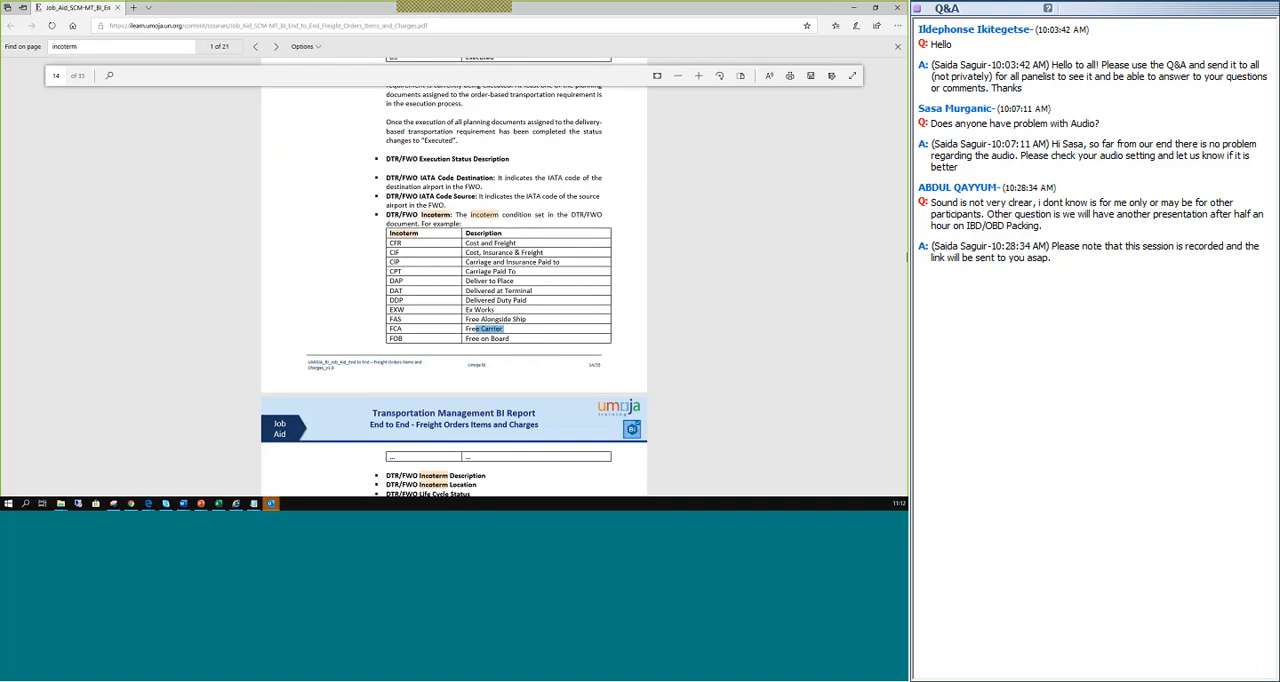
Switch back to the Umoja BI report and filter DTR/FWO Incoterm Description to show only Free Carrier.
{"action": "key", "text": "alt+Tab"}
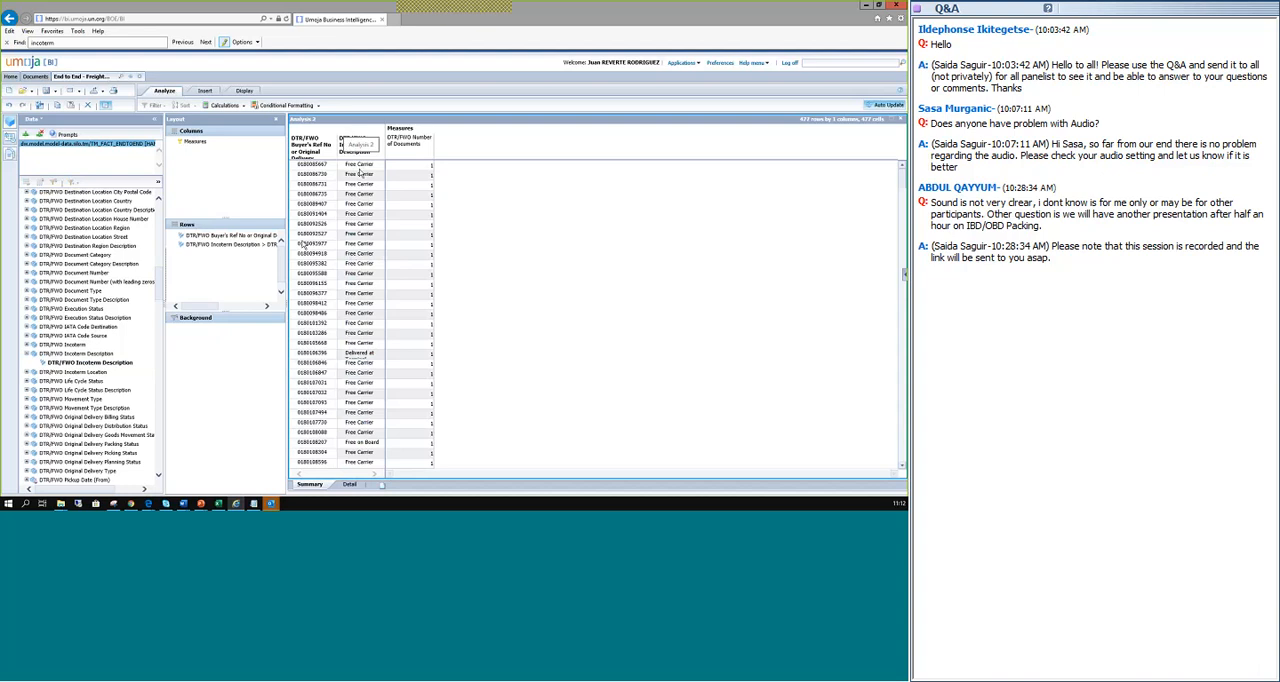
{"action": "left_click", "coordinate": [237, 246]}
{"action": "left_click_drag", "start_coordinate": [237, 246], "coordinate": [224, 237]}
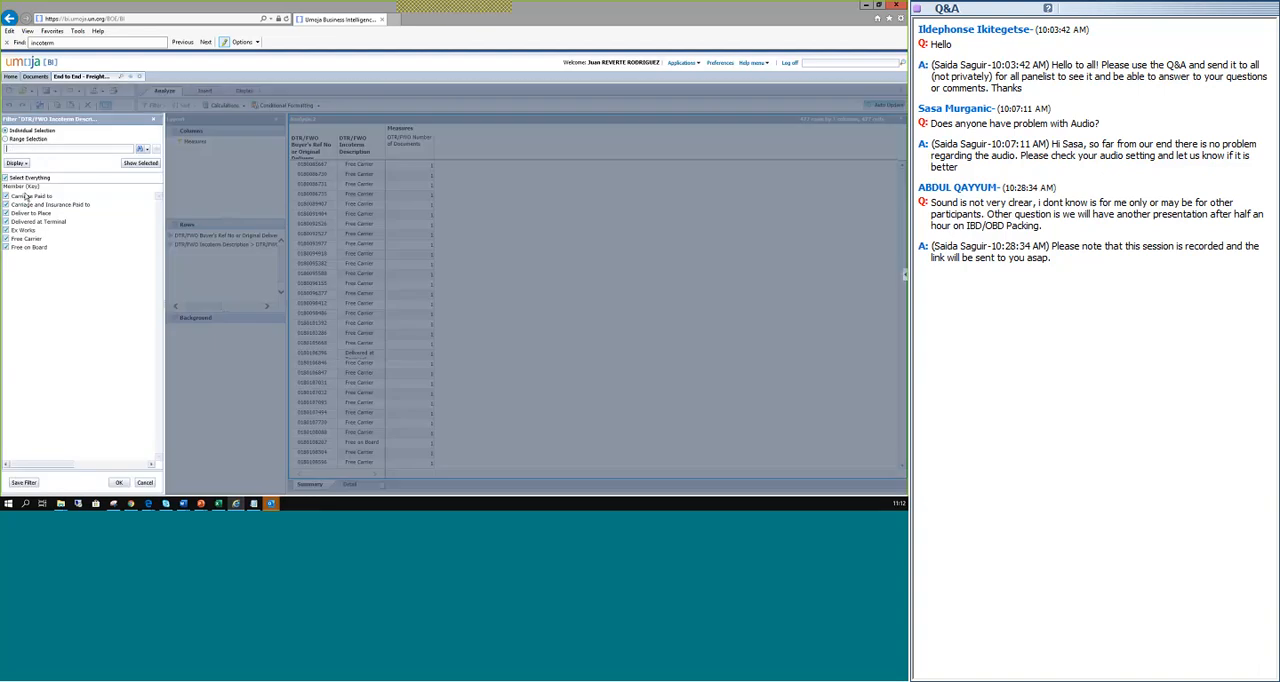
{"action": "left_click", "coordinate": [5, 177]}
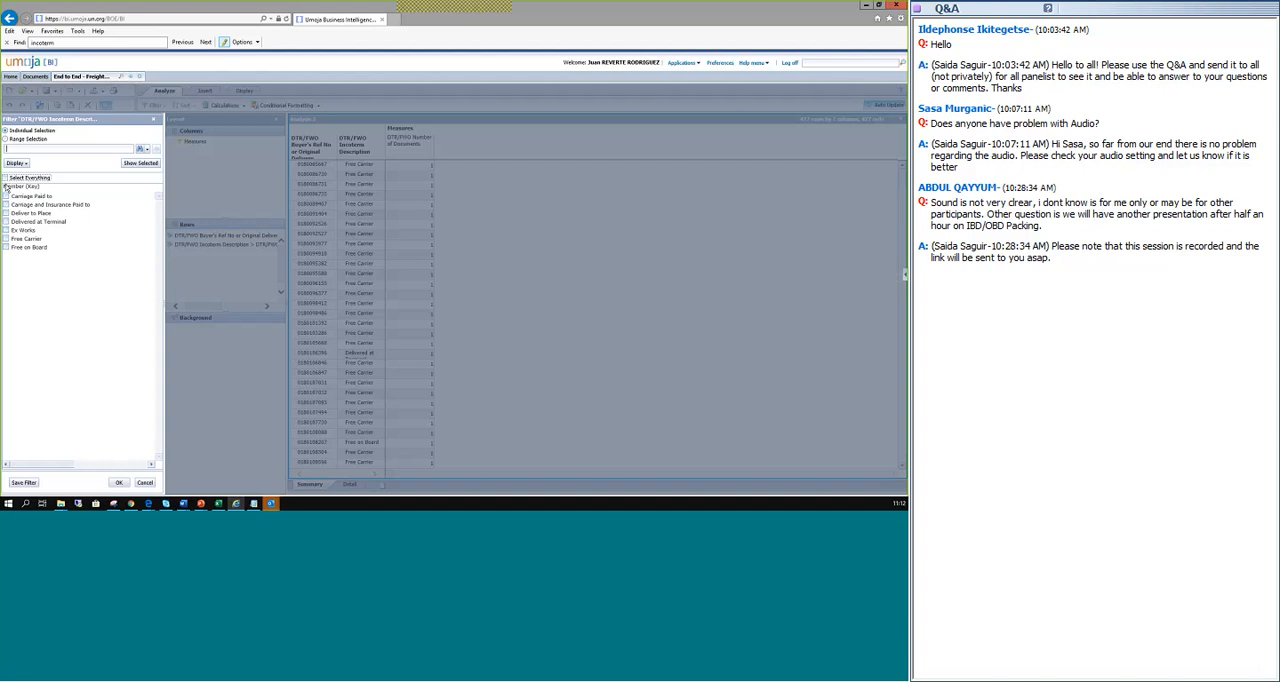
{"action": "left_click", "coordinate": [7, 238]}
{"action": "left_click", "coordinate": [119, 483]}
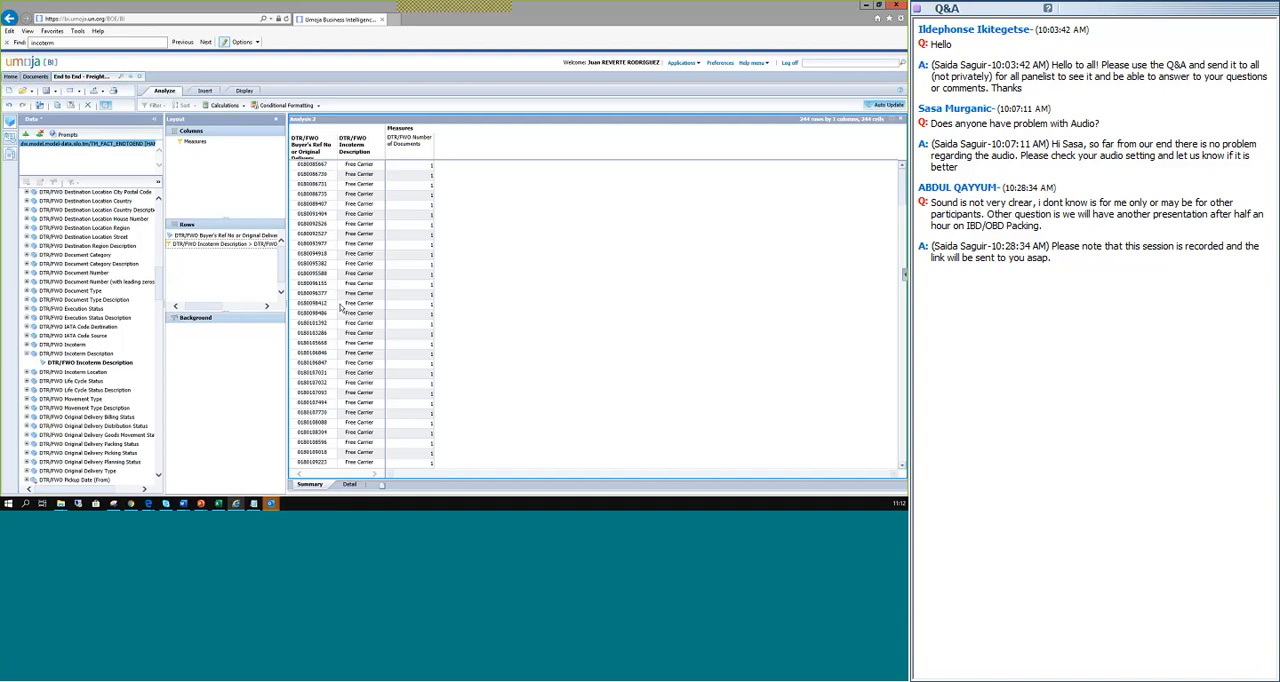
Add DTR/FWO Incoterm Location below Incoterm Description in the rows and widen its column in the table.
{"action": "scroll", "coordinate": [92, 289], "scroll_direction": "down", "scroll_amount": 3}
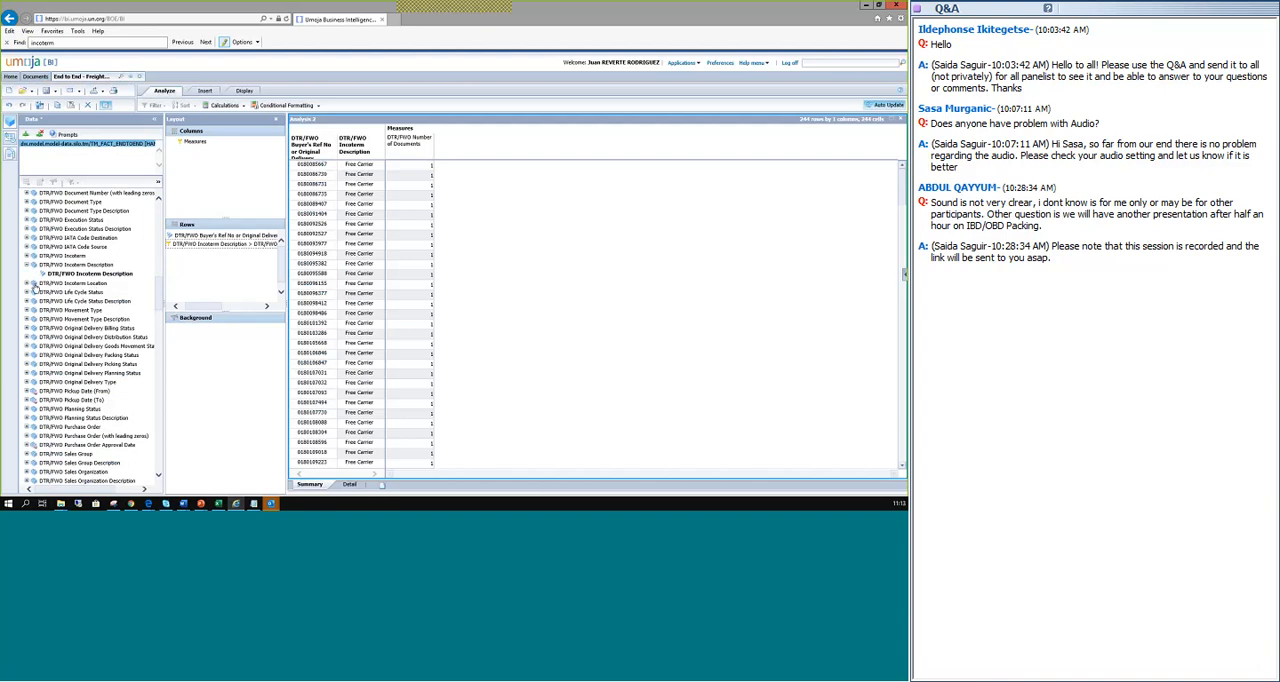
{"action": "left_click", "coordinate": [72, 284]}
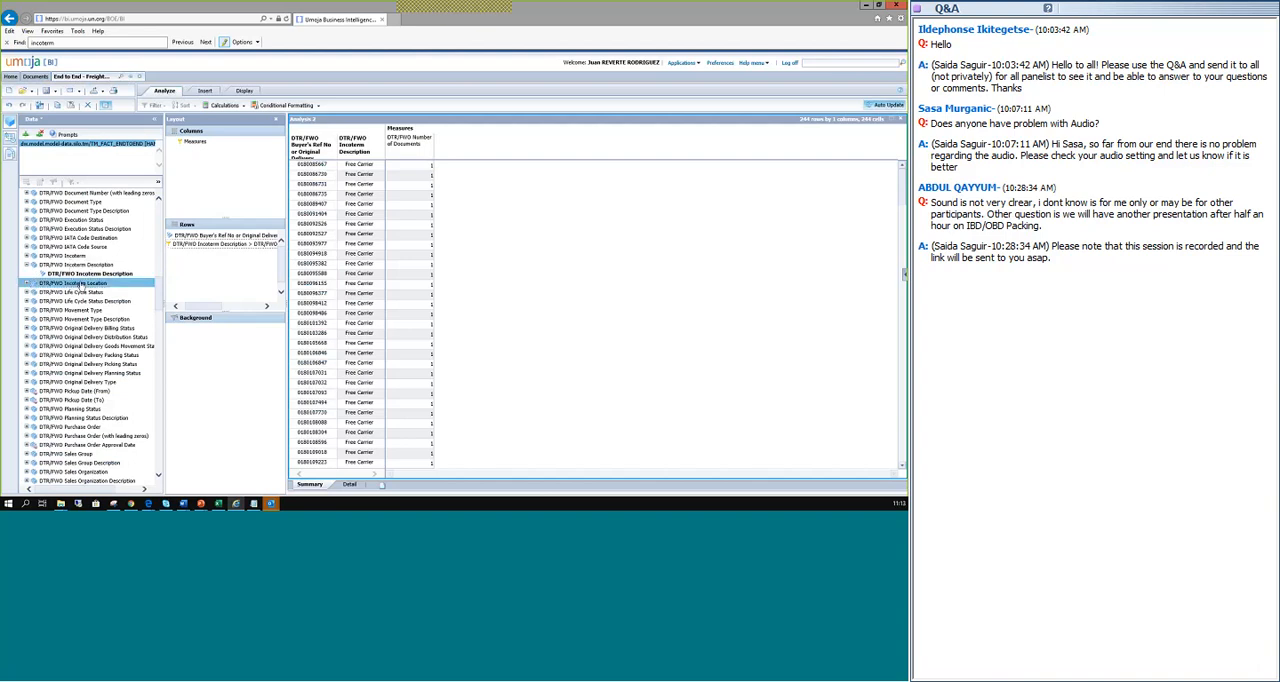
{"action": "left_click_drag", "start_coordinate": [72, 284], "coordinate": [218, 263]}
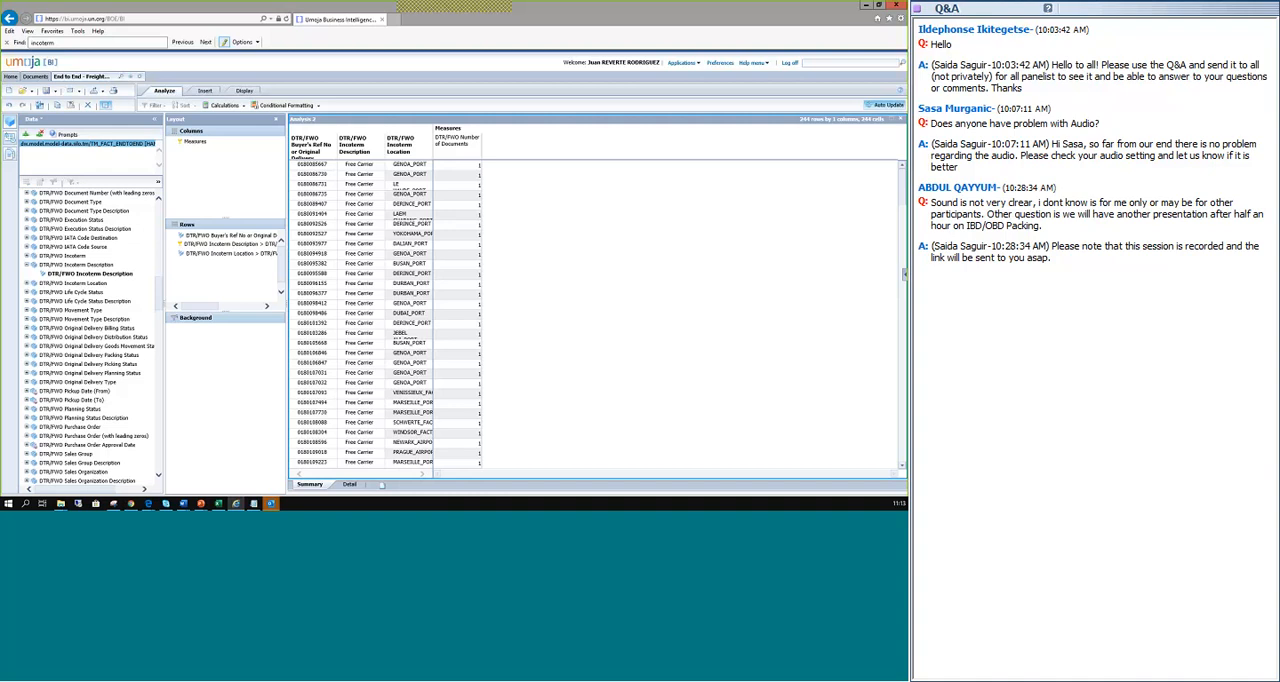
{"action": "left_click_drag", "start_coordinate": [433, 134], "coordinate": [467, 134]}
Review the incoterm locations of the Free Carrier documents and select a row whose location is blank.
{"action": "scroll", "coordinate": [427, 191], "scroll_direction": "down", "scroll_amount": 6}
{"action": "scroll", "coordinate": [427, 191], "scroll_direction": "down", "scroll_amount": 10}
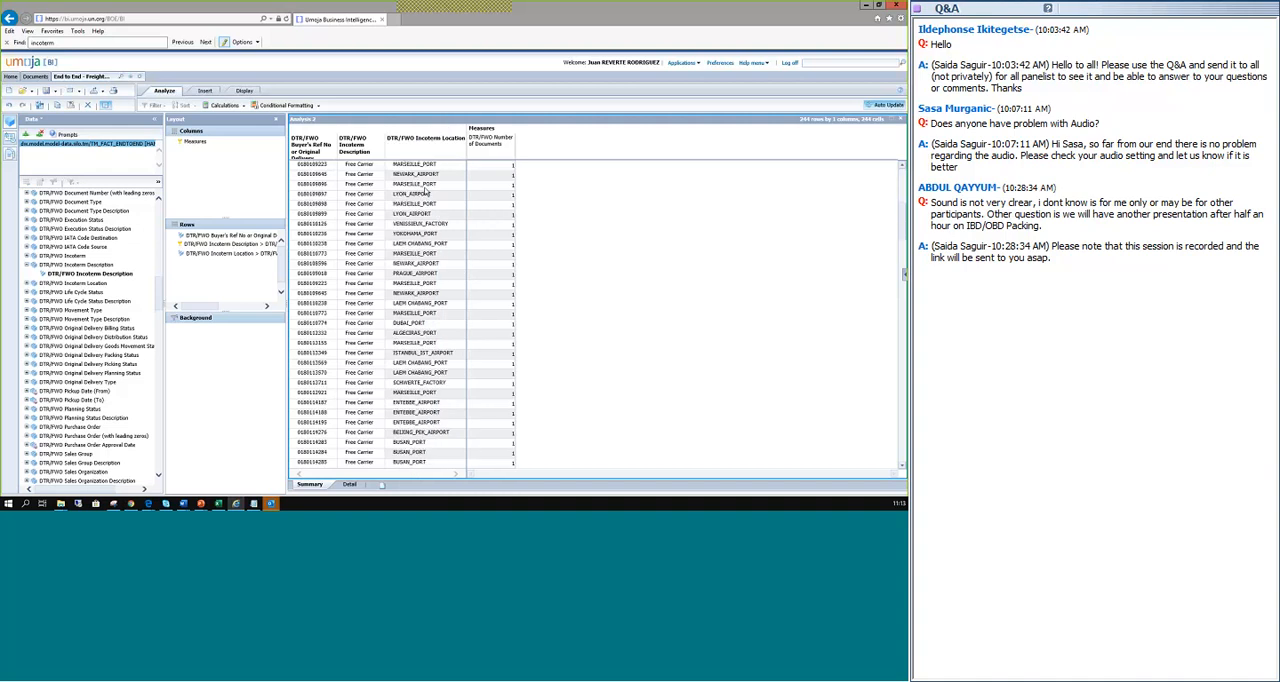
{"action": "scroll", "coordinate": [424, 203], "scroll_direction": "down", "scroll_amount": 10}
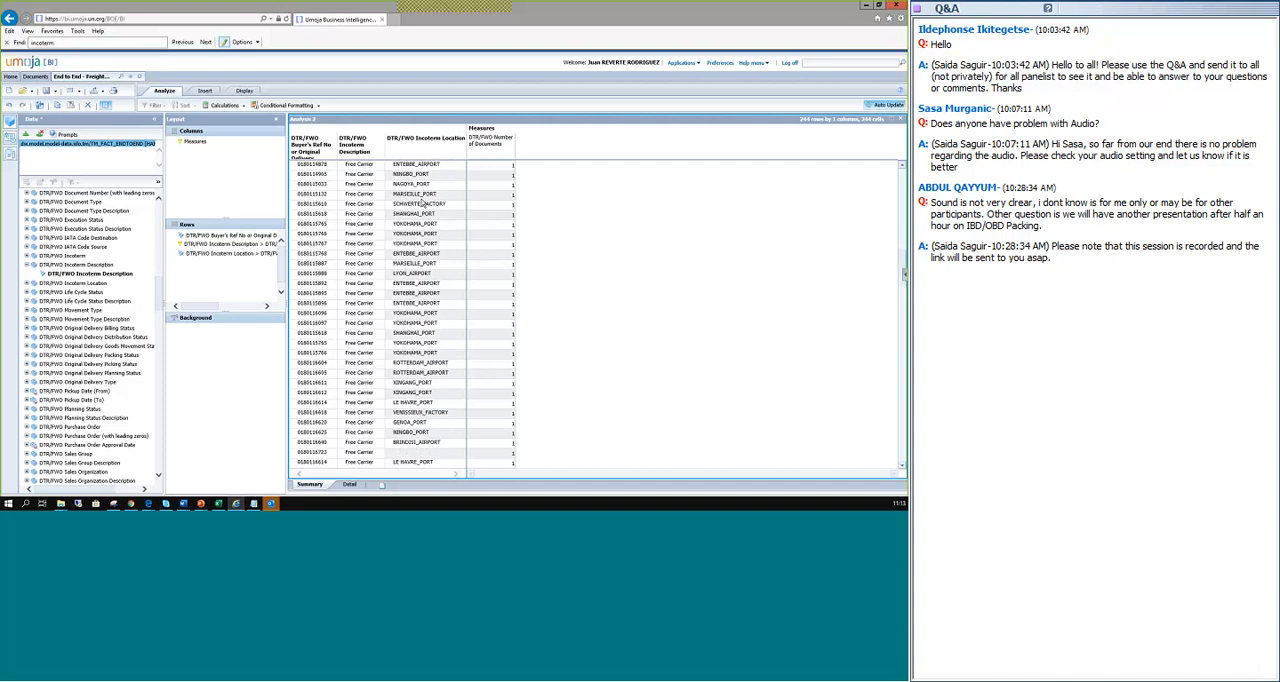
{"action": "left_click", "coordinate": [490, 275]}
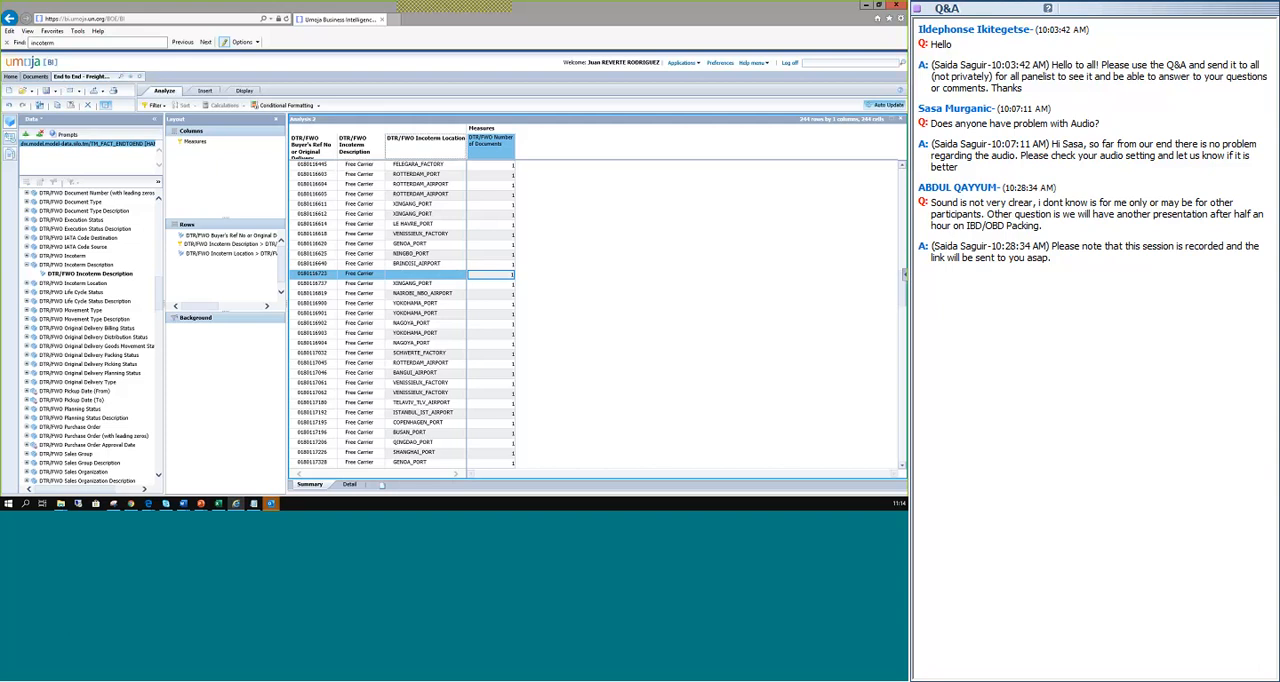
Sort the DTR/FWO Incoterm Location column from Z to A.
{"action": "right_click", "coordinate": [425, 141]}
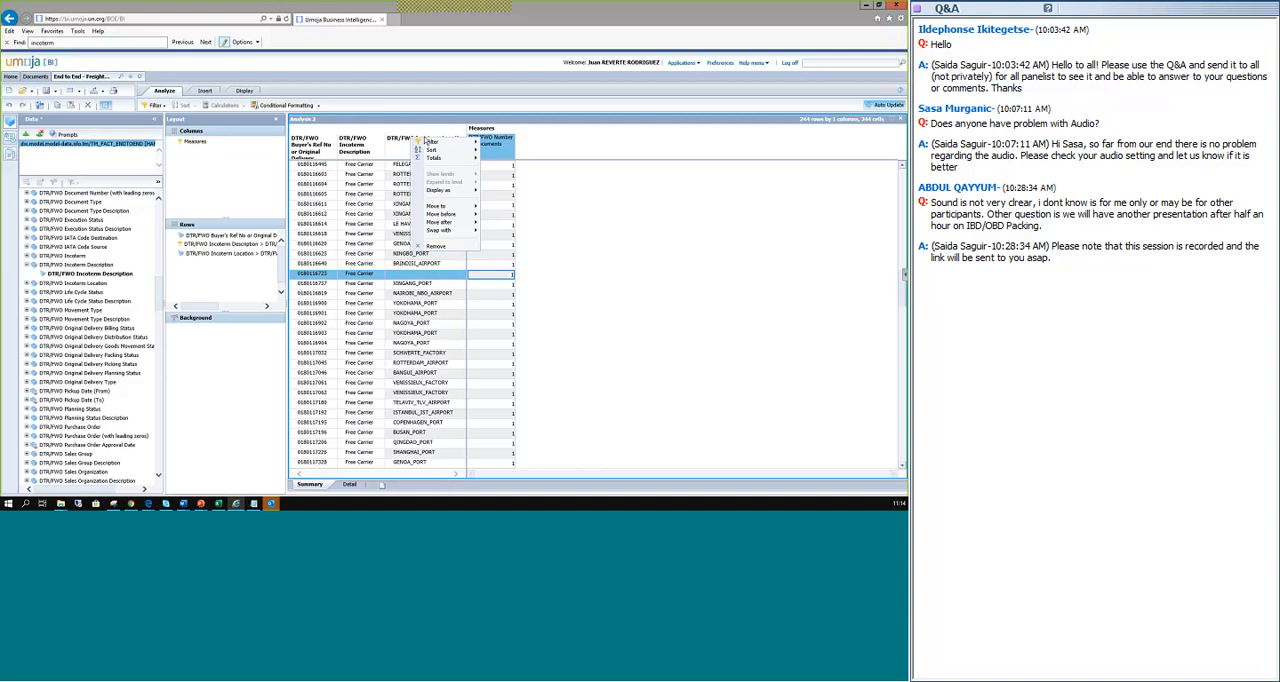
{"action": "mouse_move", "coordinate": [437, 152]}
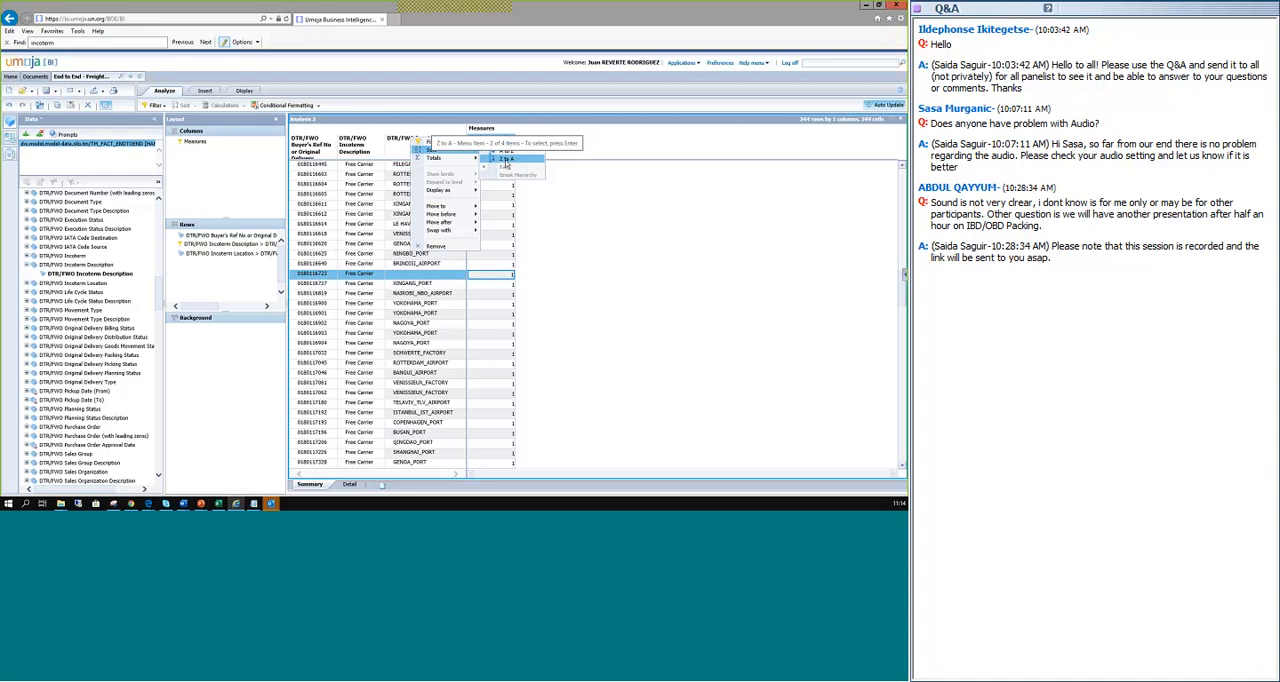
{"action": "left_click", "coordinate": [506, 165]}
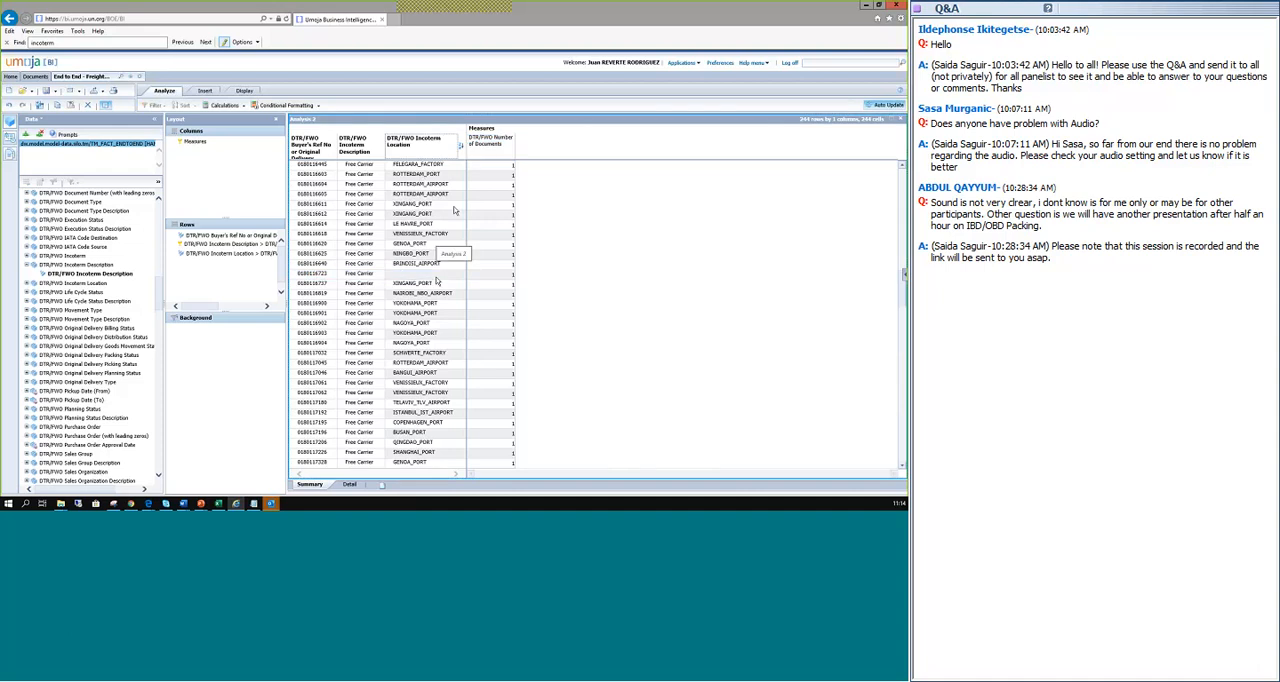
Examine the remaining Free Carrier deliveries, selecting the rows that have no incoterm location.
{"action": "left_click", "coordinate": [491, 275]}
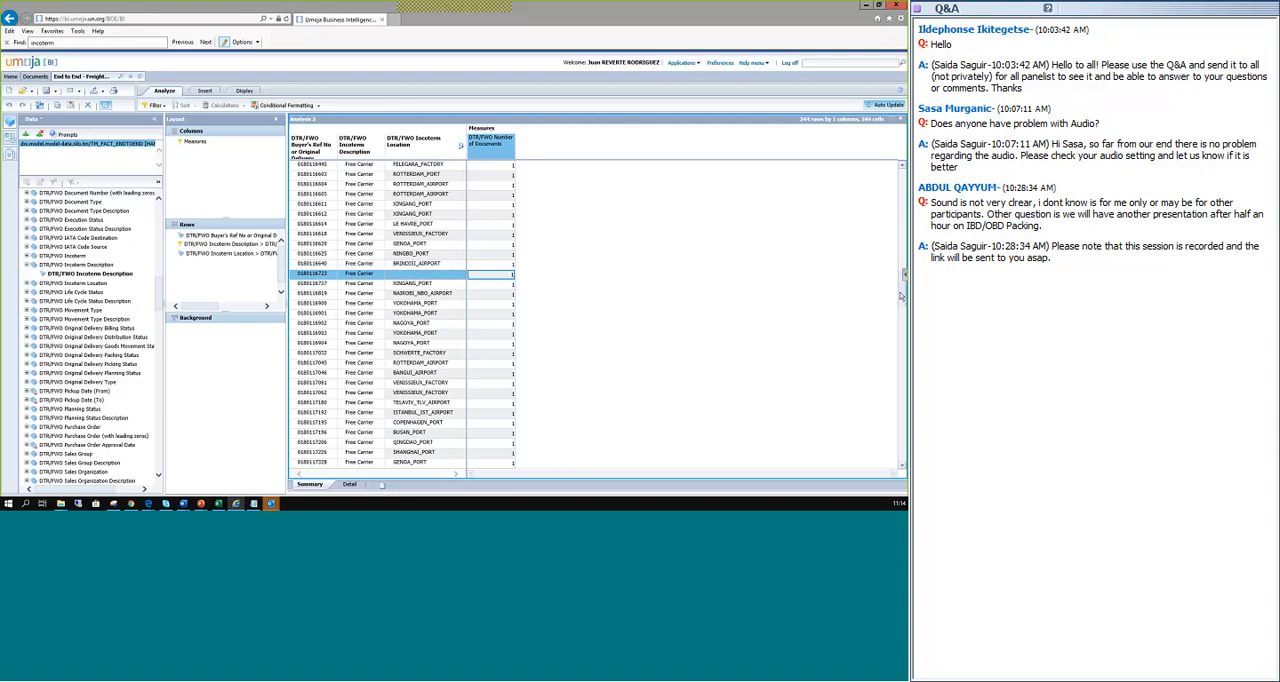
{"action": "left_click_drag", "start_coordinate": [901, 296], "coordinate": [747, 305]}
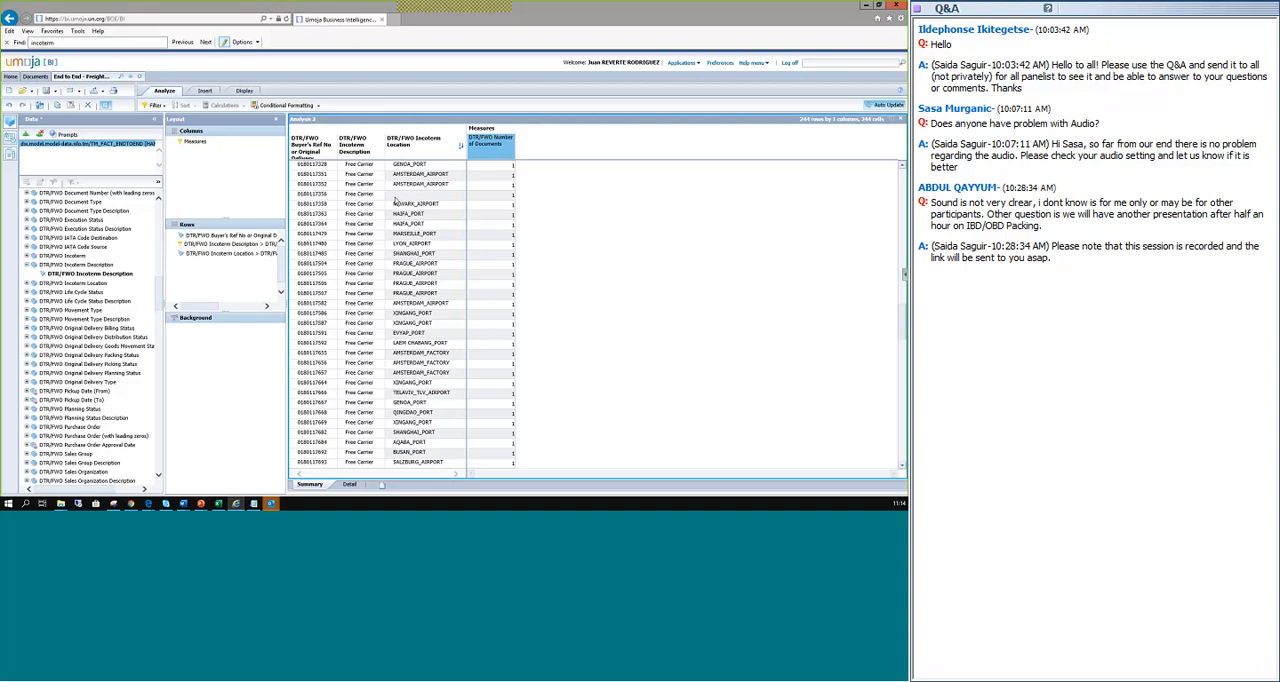
{"action": "left_click", "coordinate": [333, 196]}
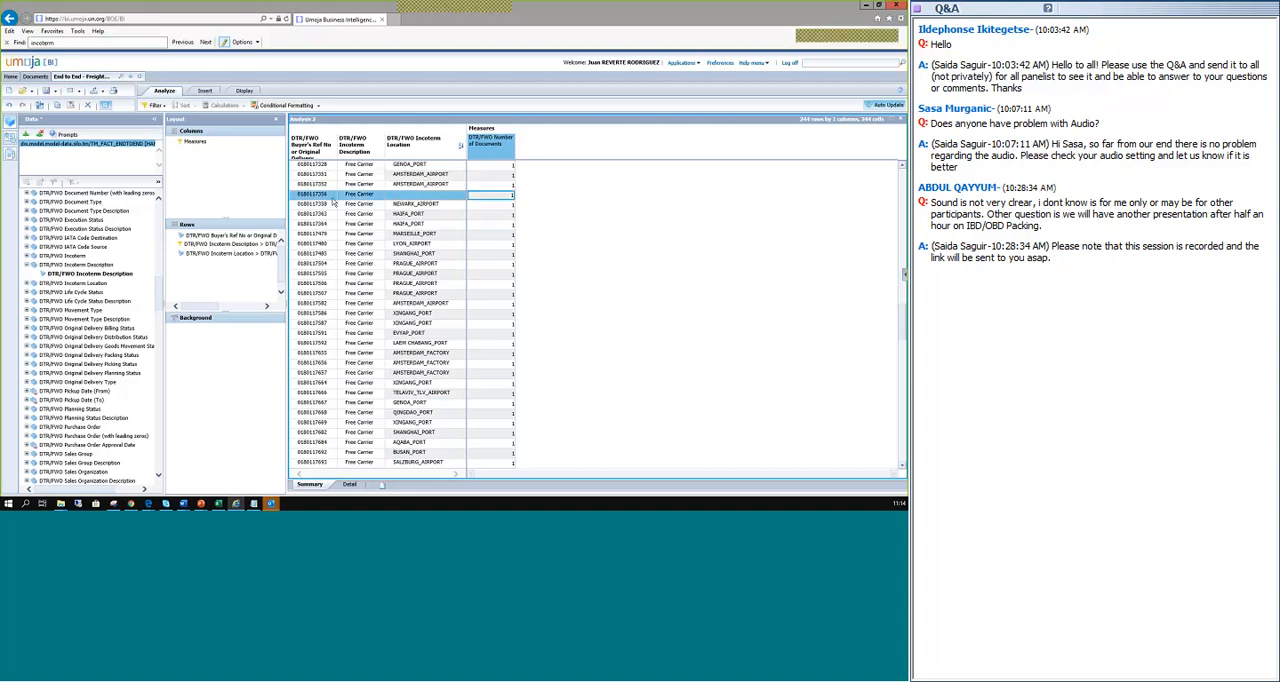
{"action": "scroll", "coordinate": [817, 376], "scroll_direction": "down", "scroll_amount": 10}
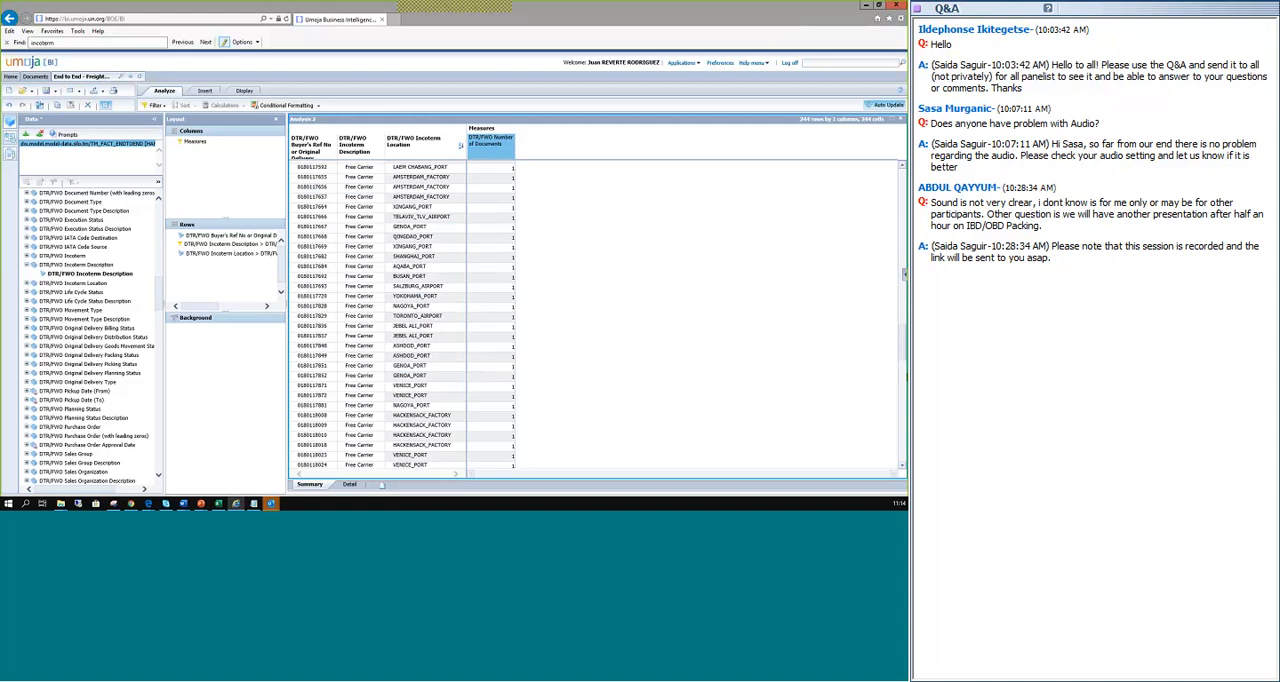
{"action": "scroll", "coordinate": [320, 181], "scroll_direction": "down", "scroll_amount": 1}
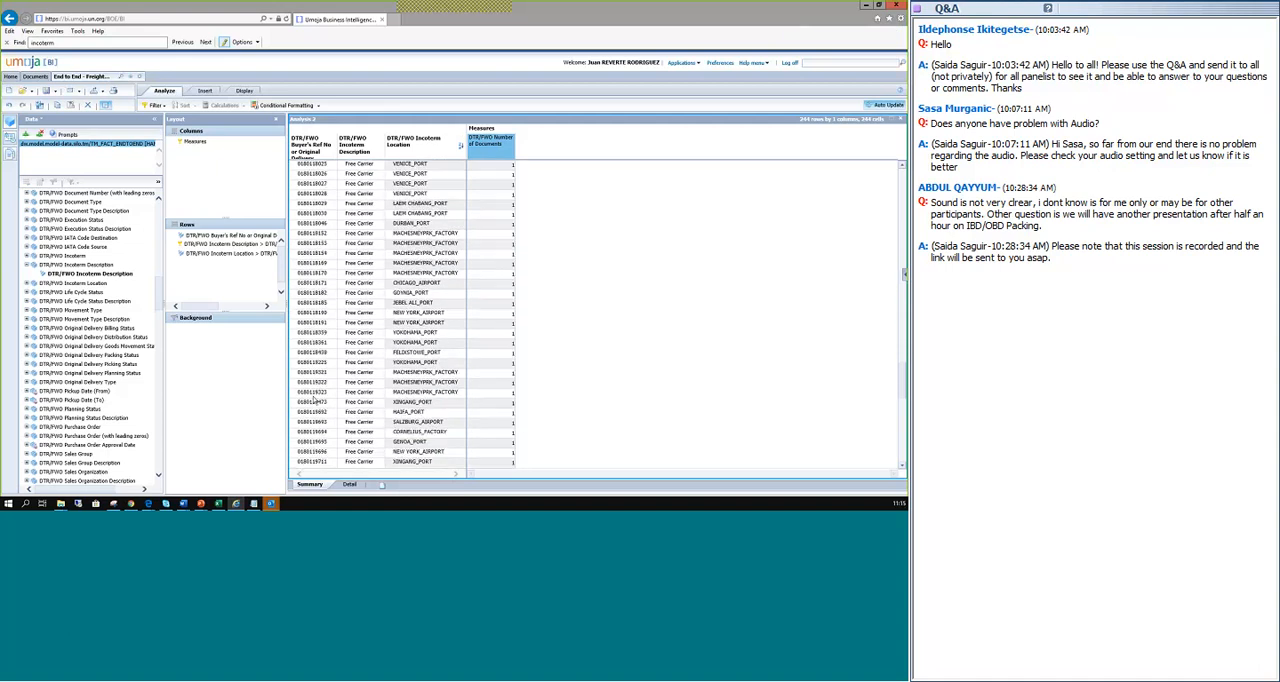
{"action": "scroll", "coordinate": [315, 401], "scroll_direction": "down", "scroll_amount": 1}
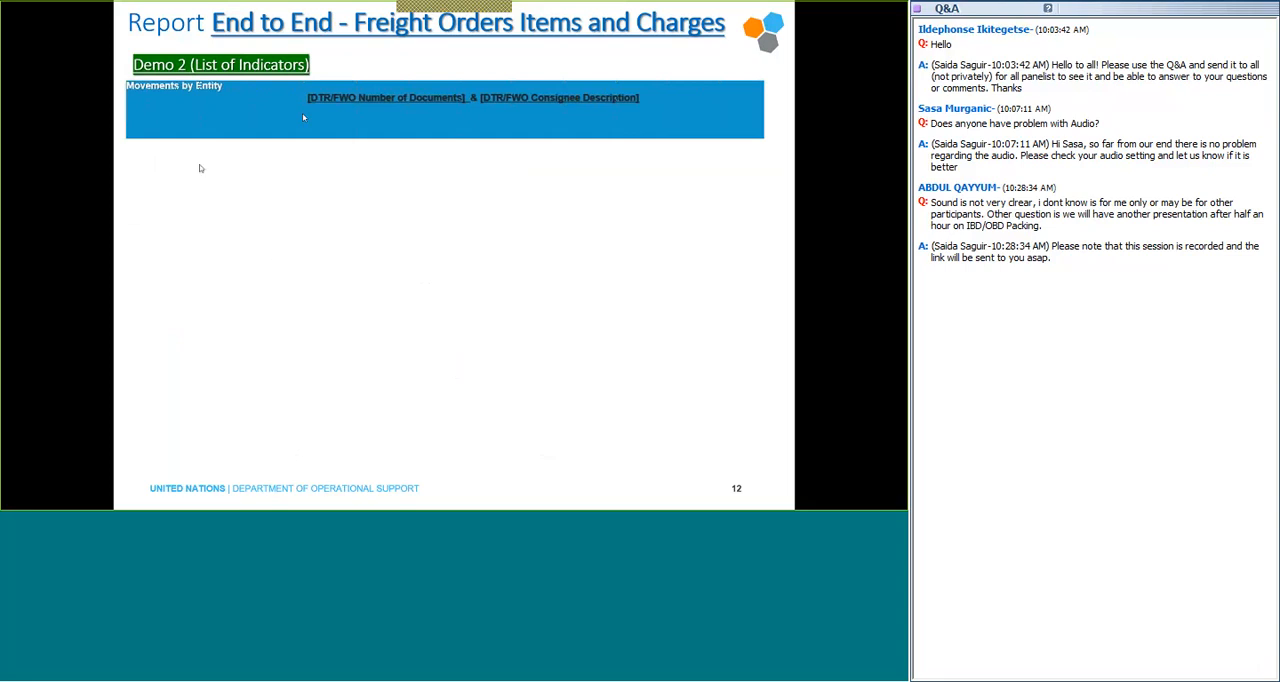
{"action": "left_click", "coordinate": [233, 198]}
{"action": "left_click", "coordinate": [233, 198]}
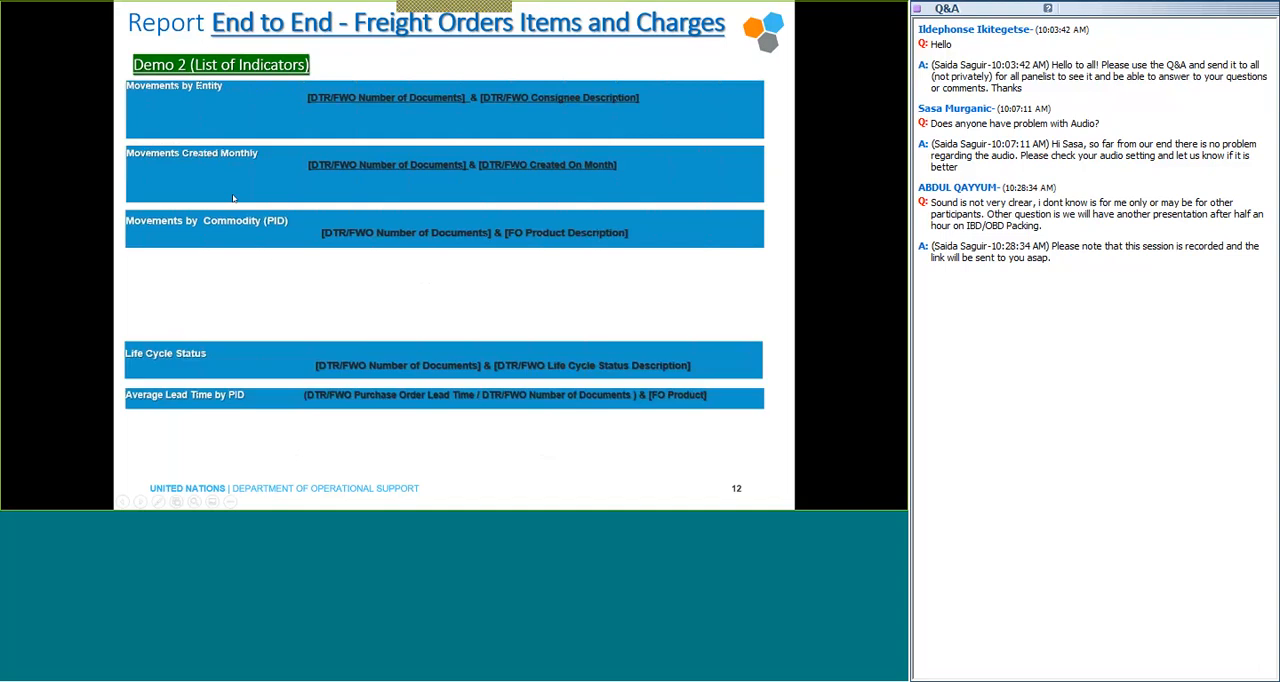
{"action": "left_click", "coordinate": [233, 198]}
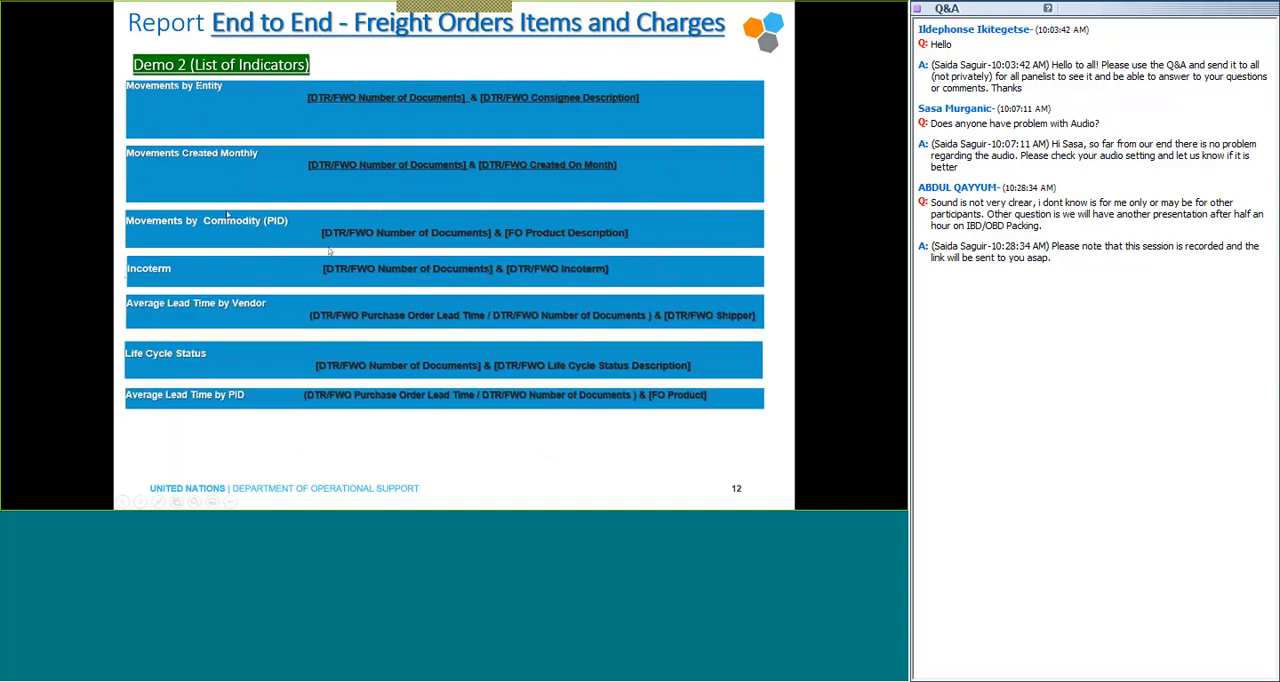
{"action": "scroll", "coordinate": [283, 250], "scroll_direction": "up", "scroll_amount": 6}
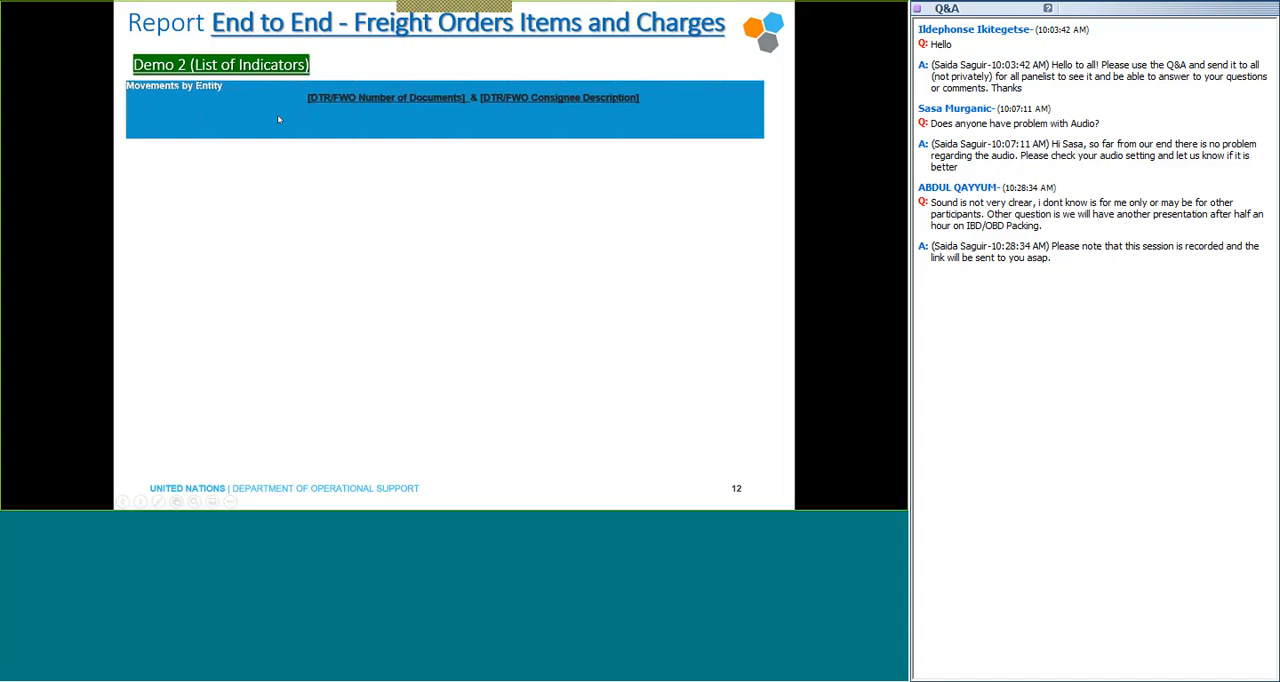
Switch back to the Umoja BI report, add a new sheet and insert a new analysis on it.
{"action": "key", "text": "alt+Tab"}
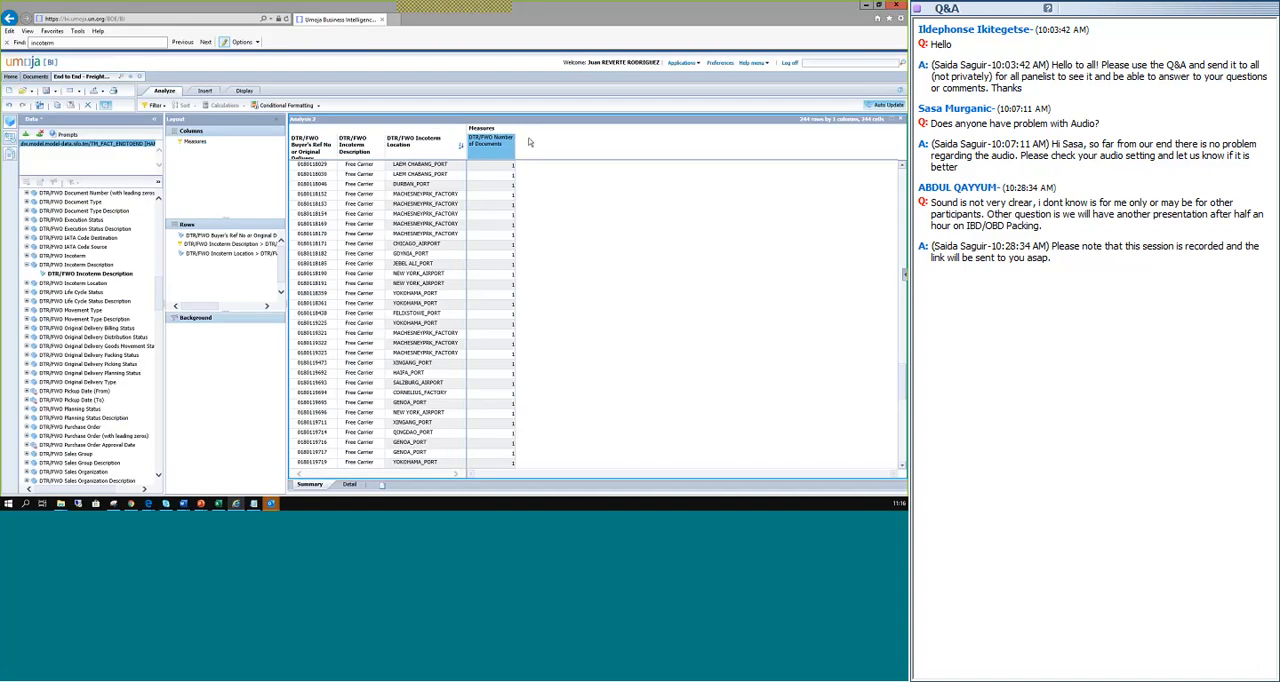
{"action": "left_click", "coordinate": [381, 486]}
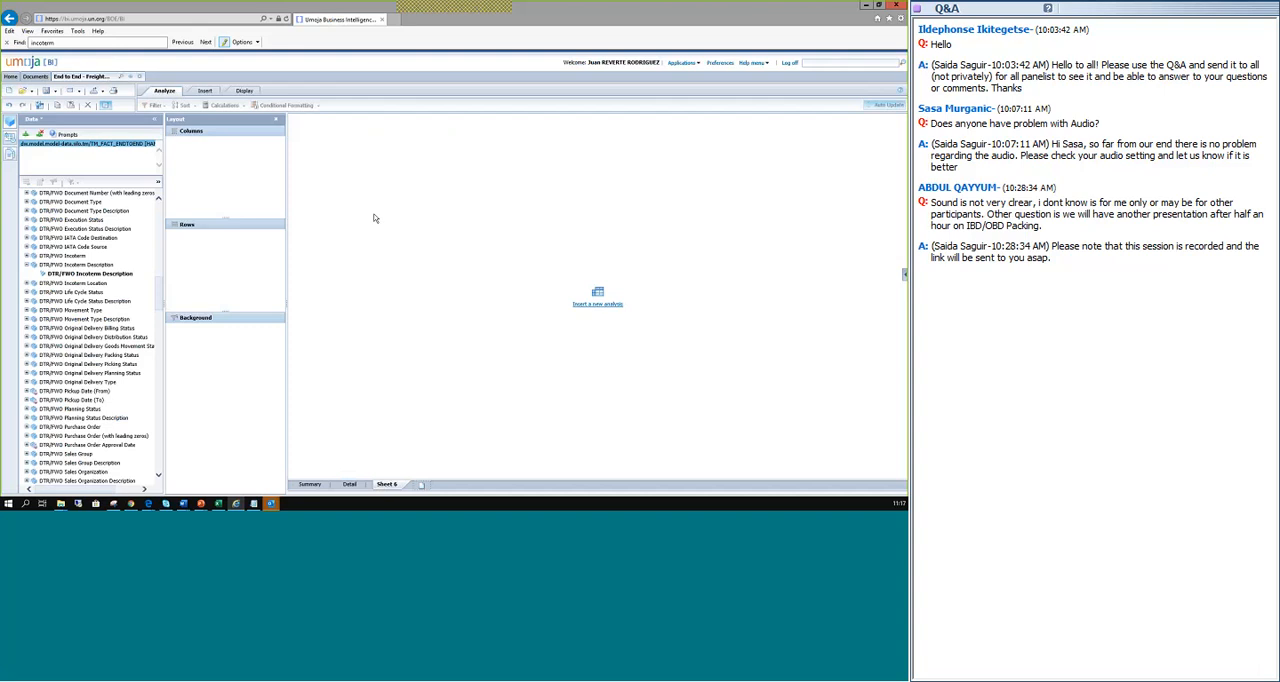
{"action": "left_click", "coordinate": [598, 305]}
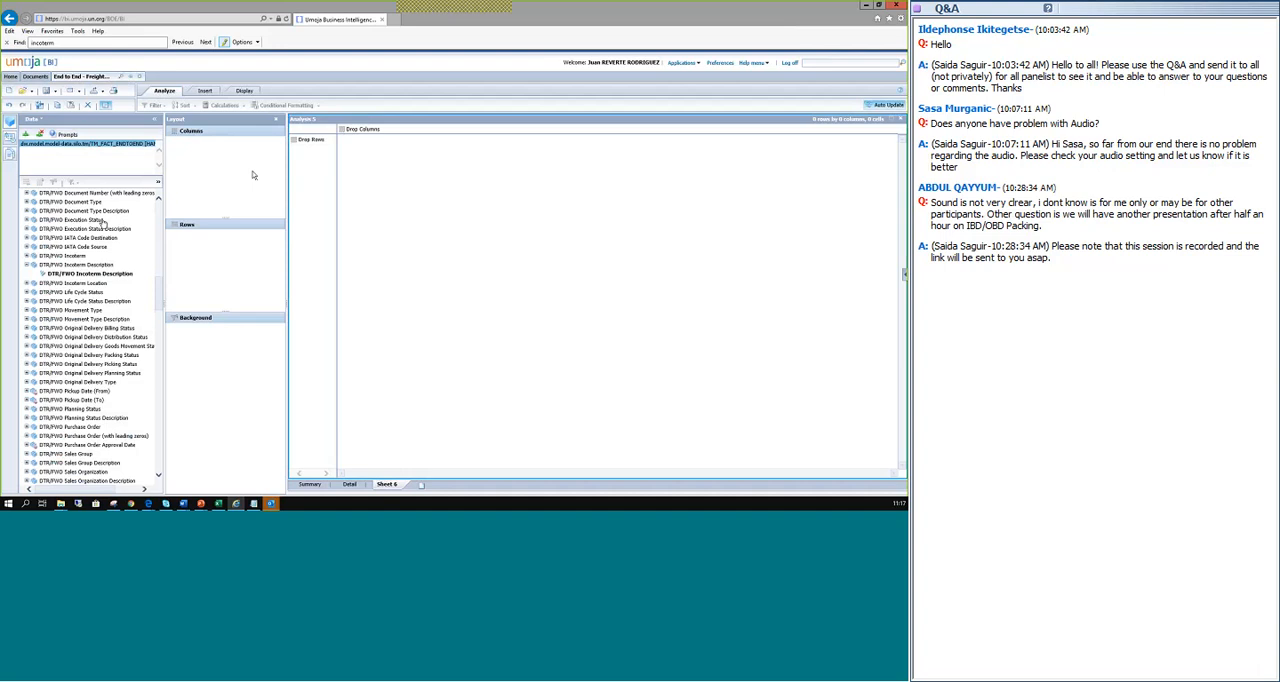
Add the DTR/FWO Number of Documents measure to the columns of the new analysis.
{"action": "scroll", "coordinate": [158, 216], "scroll_direction": "down", "scroll_amount": 10}
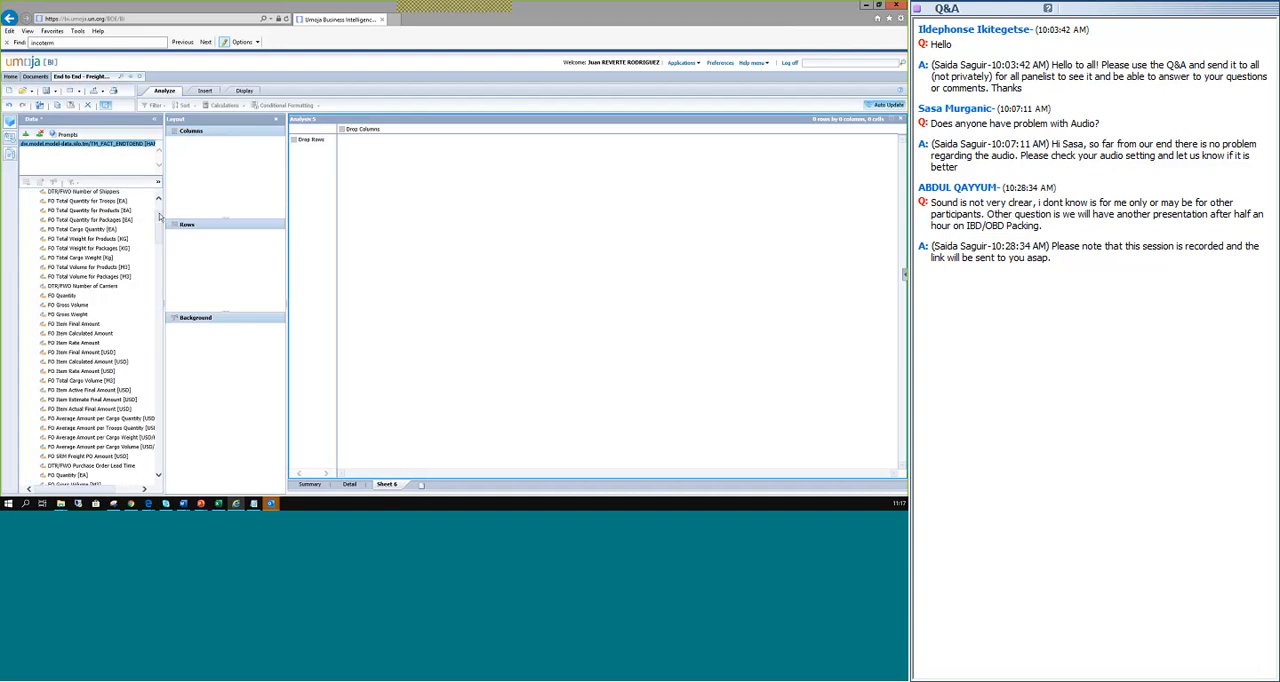
{"action": "scroll", "coordinate": [158, 216], "scroll_direction": "up", "scroll_amount": 2}
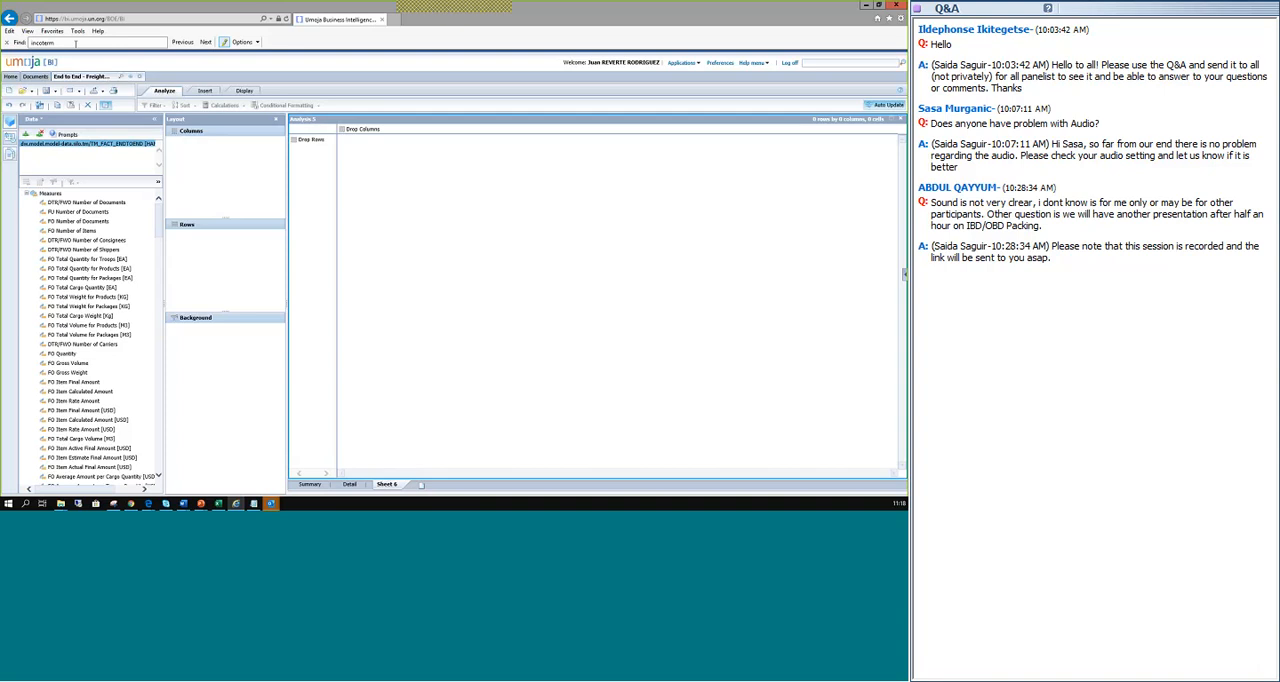
{"action": "left_click", "coordinate": [68, 203]}
{"action": "left_click_drag", "start_coordinate": [68, 208], "coordinate": [214, 156]}
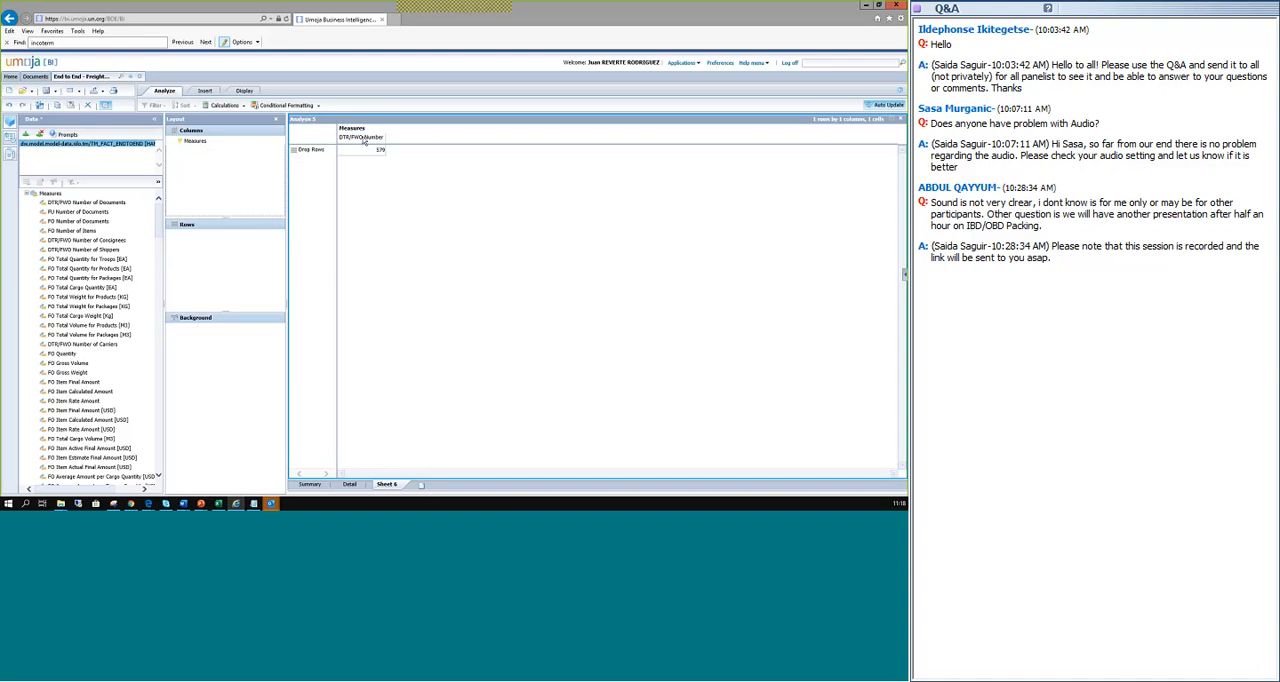
{"action": "key", "text": "alt+Tab"}
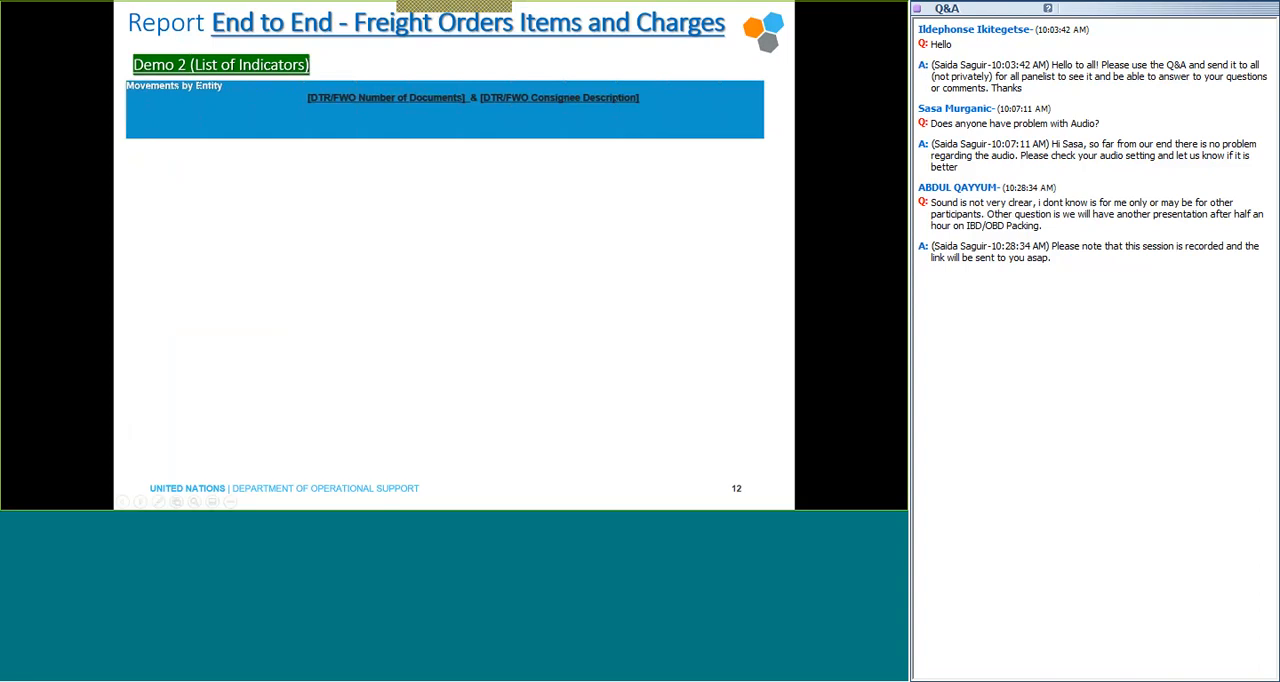
{"action": "key", "text": "alt+Tab"}
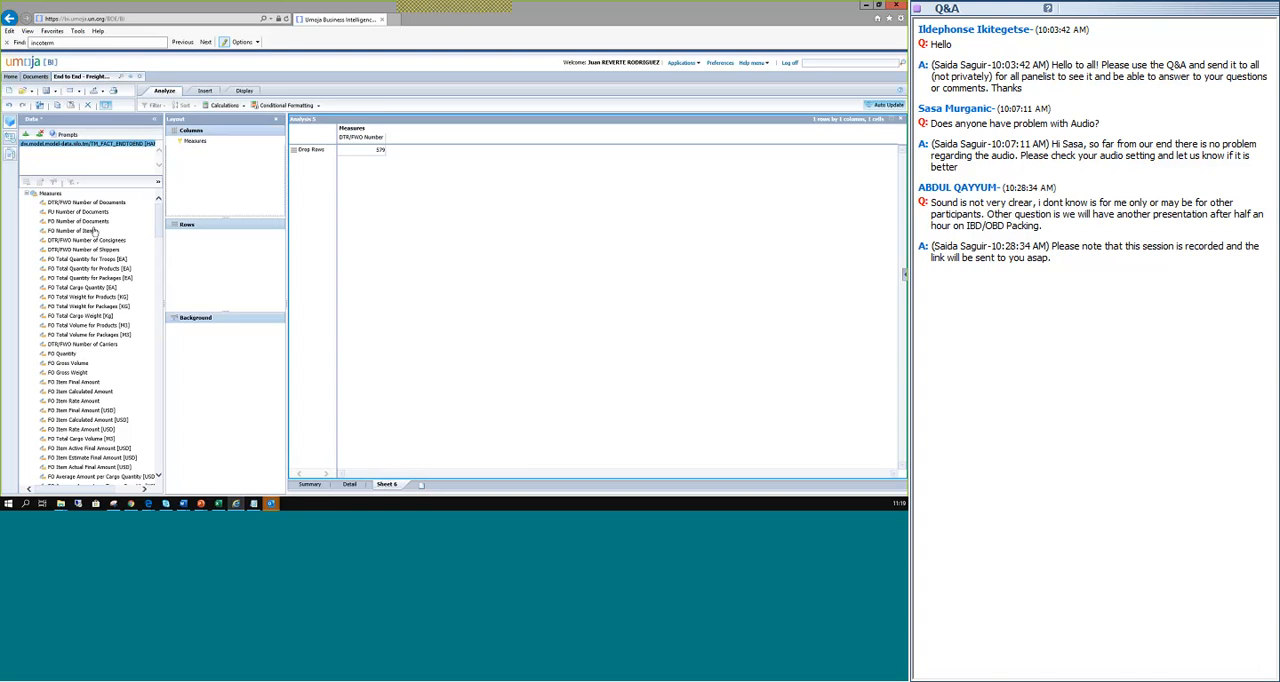
Look through the list of available measures and dimensions for the consignee description field.
{"action": "scroll", "coordinate": [95, 231], "scroll_direction": "down", "scroll_amount": 7}
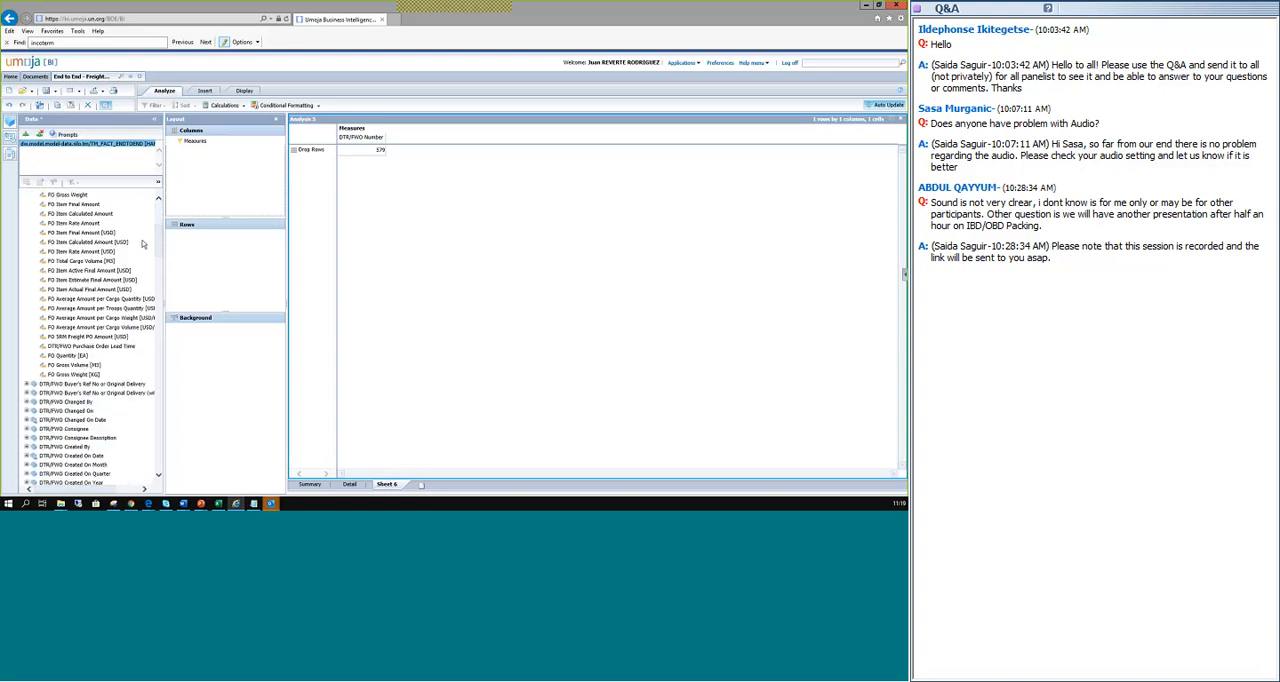
{"action": "scroll", "coordinate": [143, 243], "scroll_direction": "down", "scroll_amount": 2}
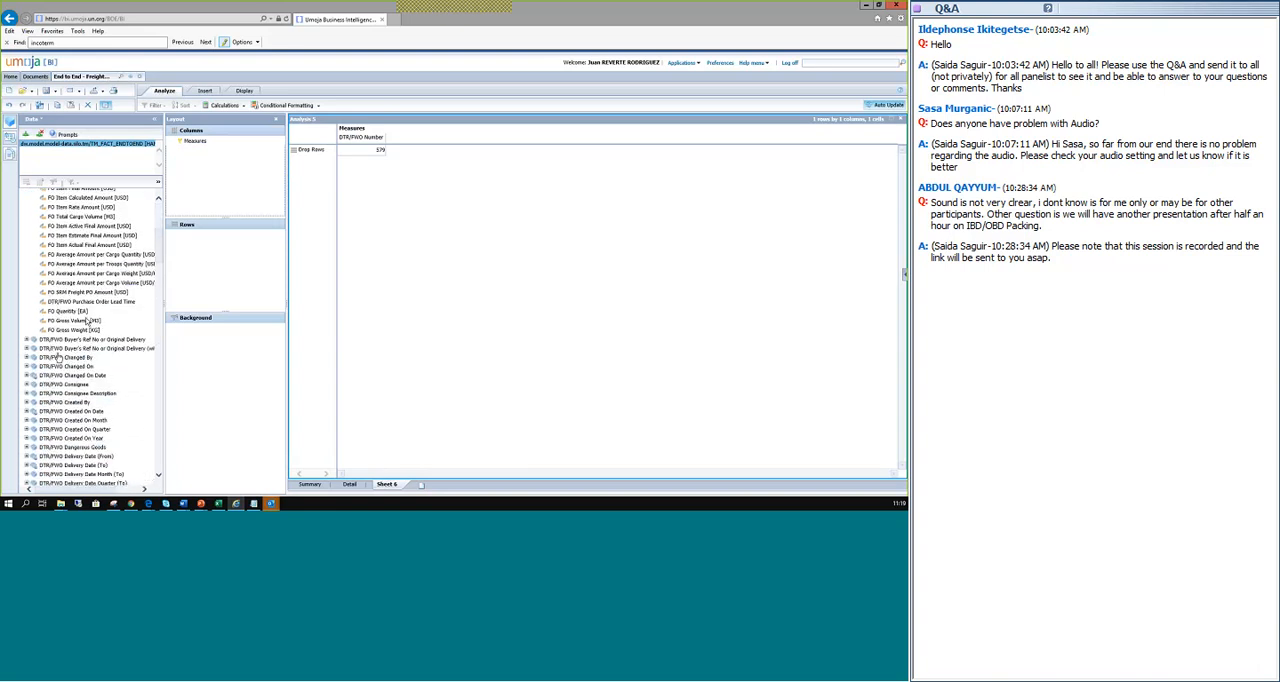
{"action": "scroll", "coordinate": [80, 350], "scroll_direction": "down", "scroll_amount": 2}
{"action": "scroll", "coordinate": [72, 382], "scroll_direction": "down", "scroll_amount": 2}
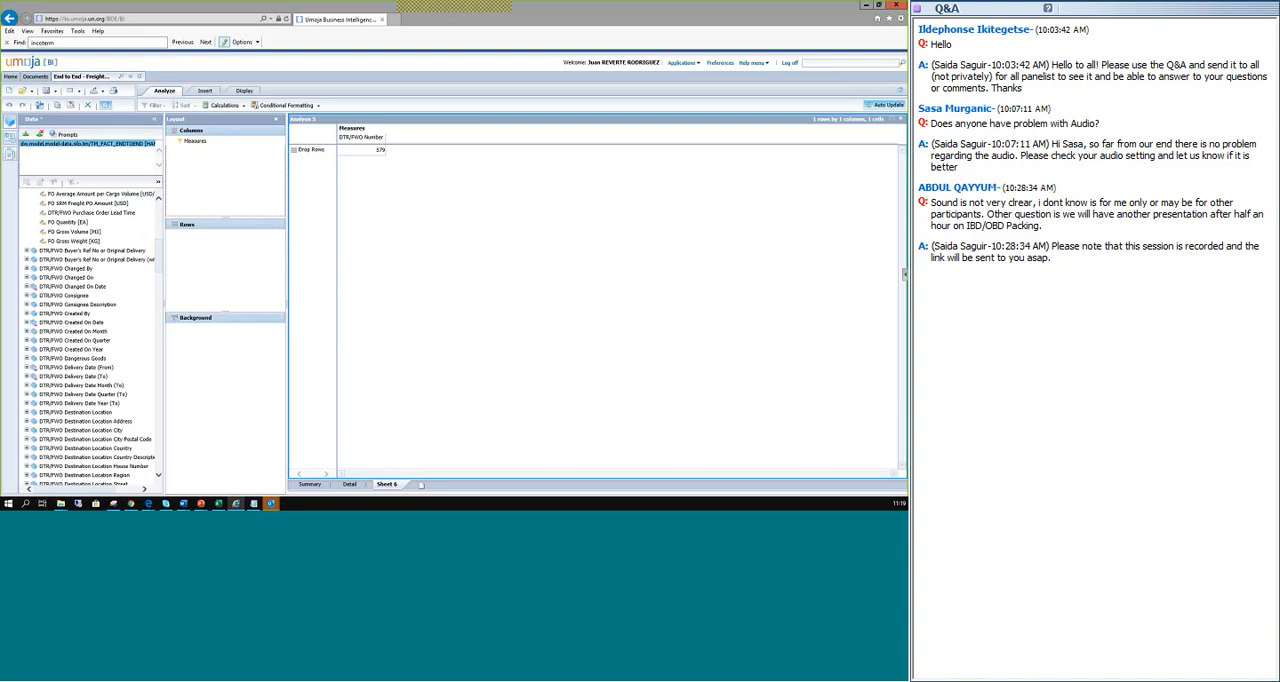
{"action": "scroll", "coordinate": [88, 438], "scroll_direction": "down", "scroll_amount": 4}
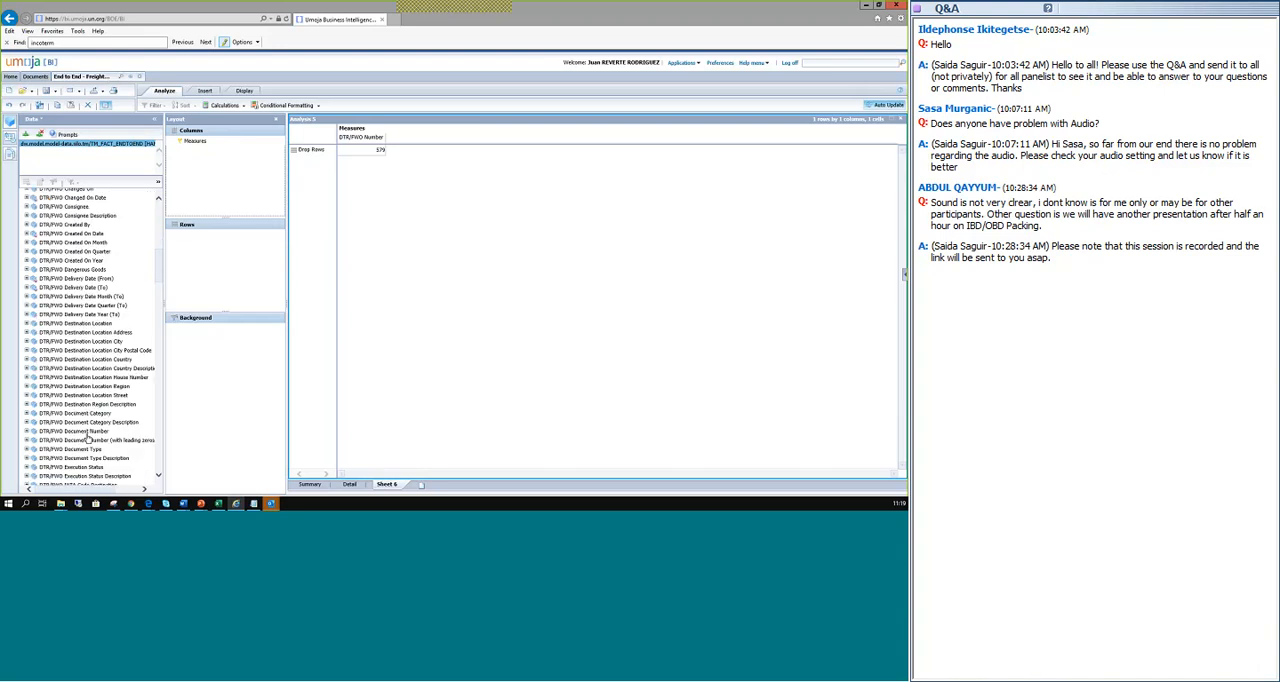
{"action": "scroll", "coordinate": [85, 447], "scroll_direction": "up", "scroll_amount": 5}
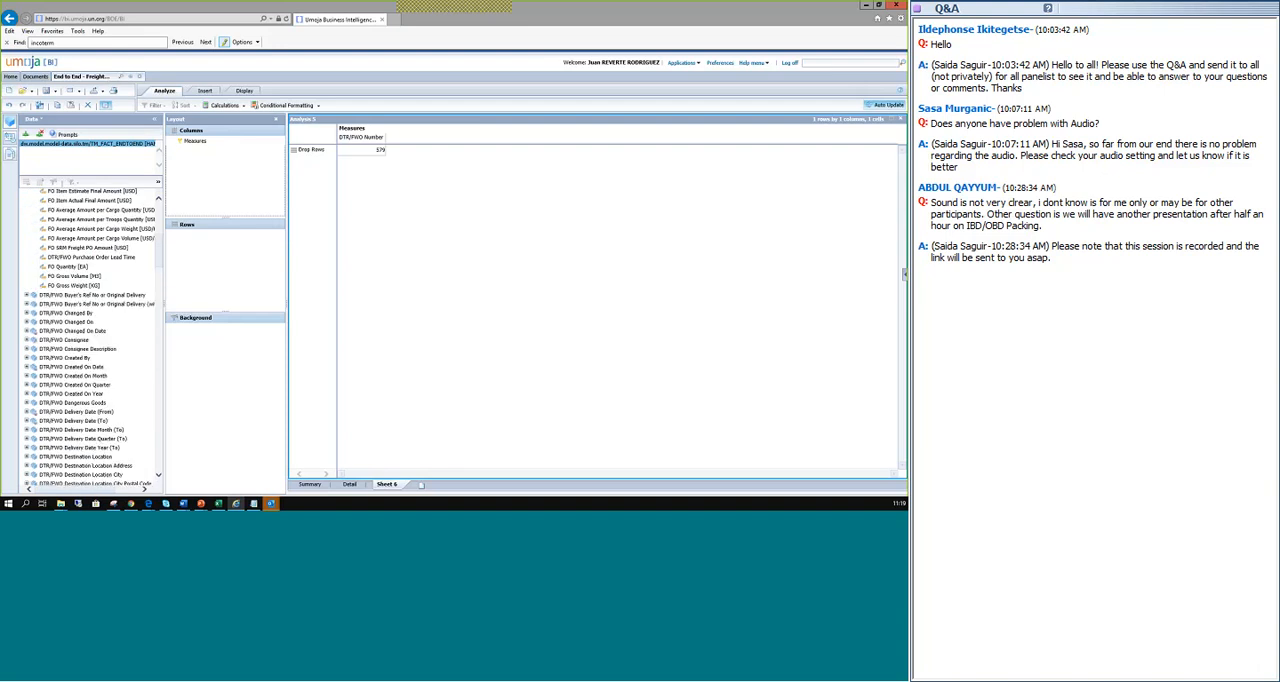
Search the page for "Consignee Description" in place of the previous incoterm search.
{"action": "key", "text": "Return"}
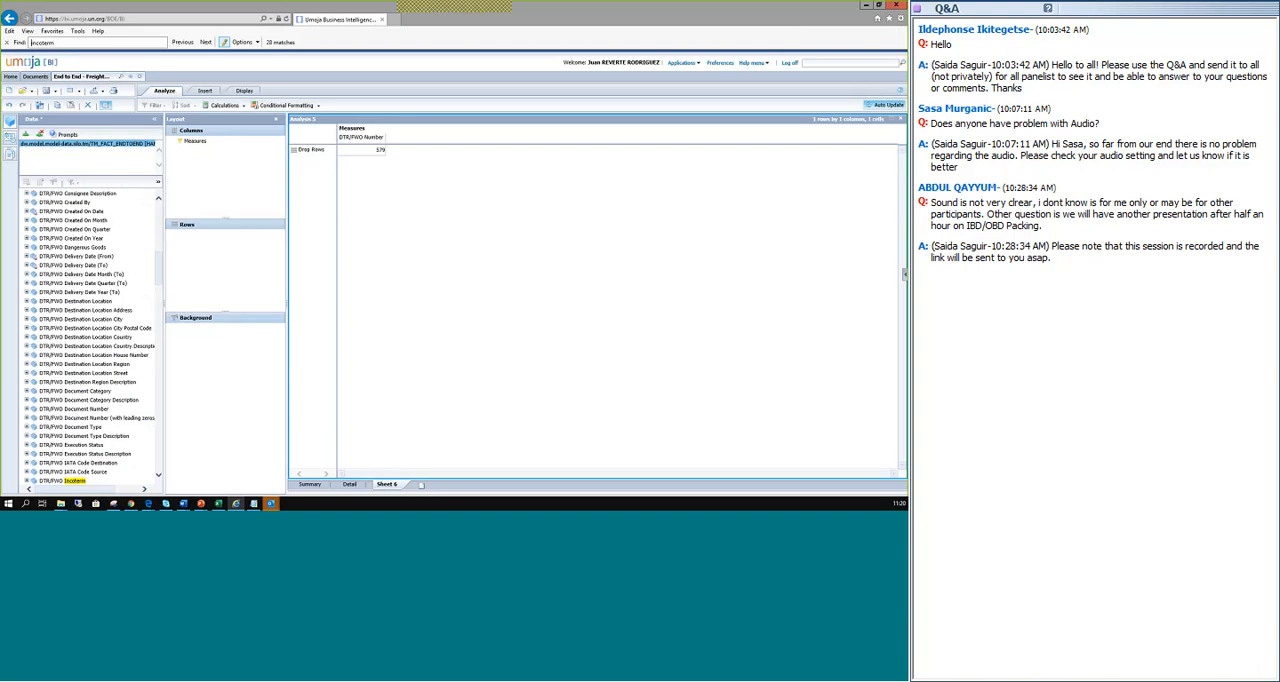
{"action": "left_click", "coordinate": [77, 43]}
{"action": "key", "text": "BackSpace"}
{"action": "key", "text": "BackSpace"}
{"action": "key", "text": "BackSpace"}
{"action": "key", "text": "BackSpace"}
{"action": "key", "text": "BackSpace"}
{"action": "key", "text": "BackSpace"}
{"action": "key", "text": "BackSpace"}
{"action": "key", "text": "BackSpace"}
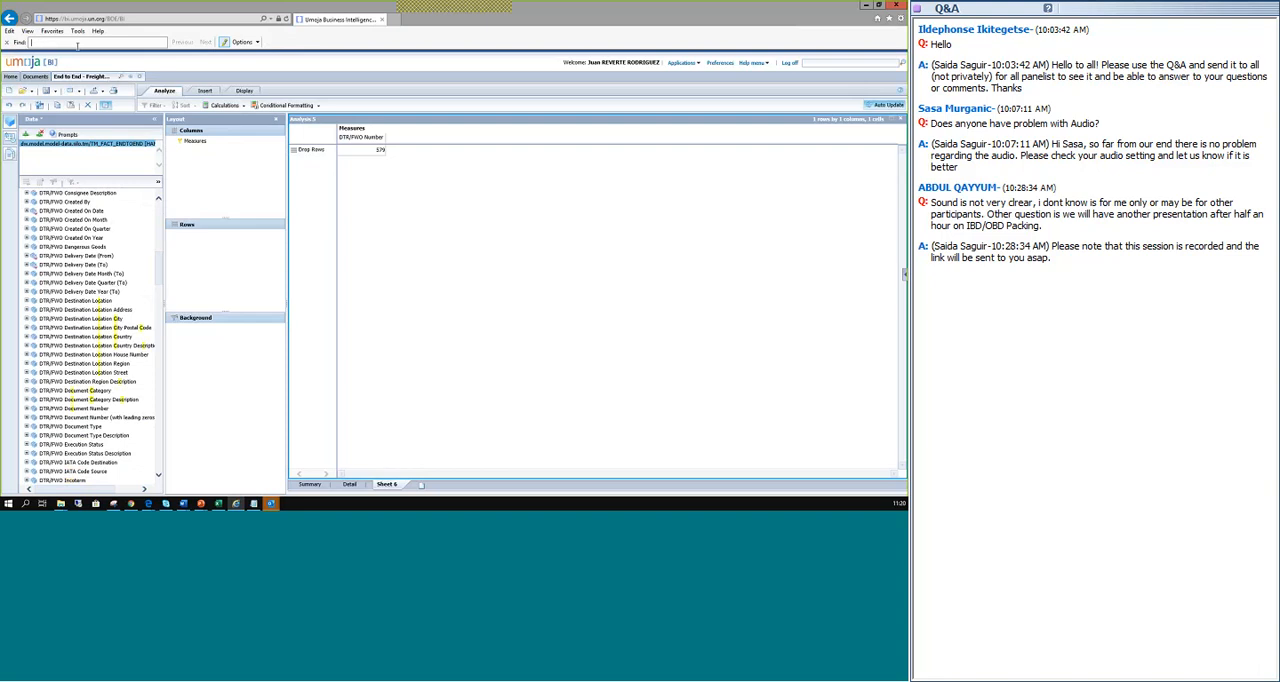
{"action": "type", "text": "Con"}
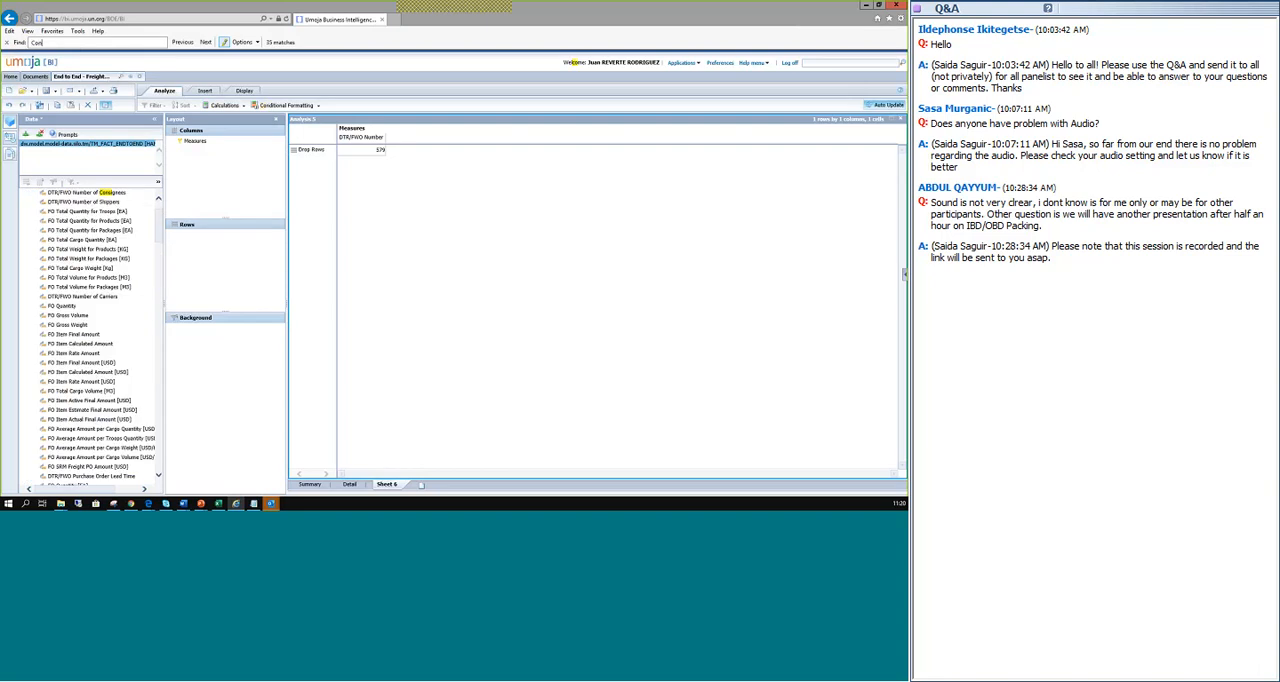
{"action": "key", "text": "Return"}
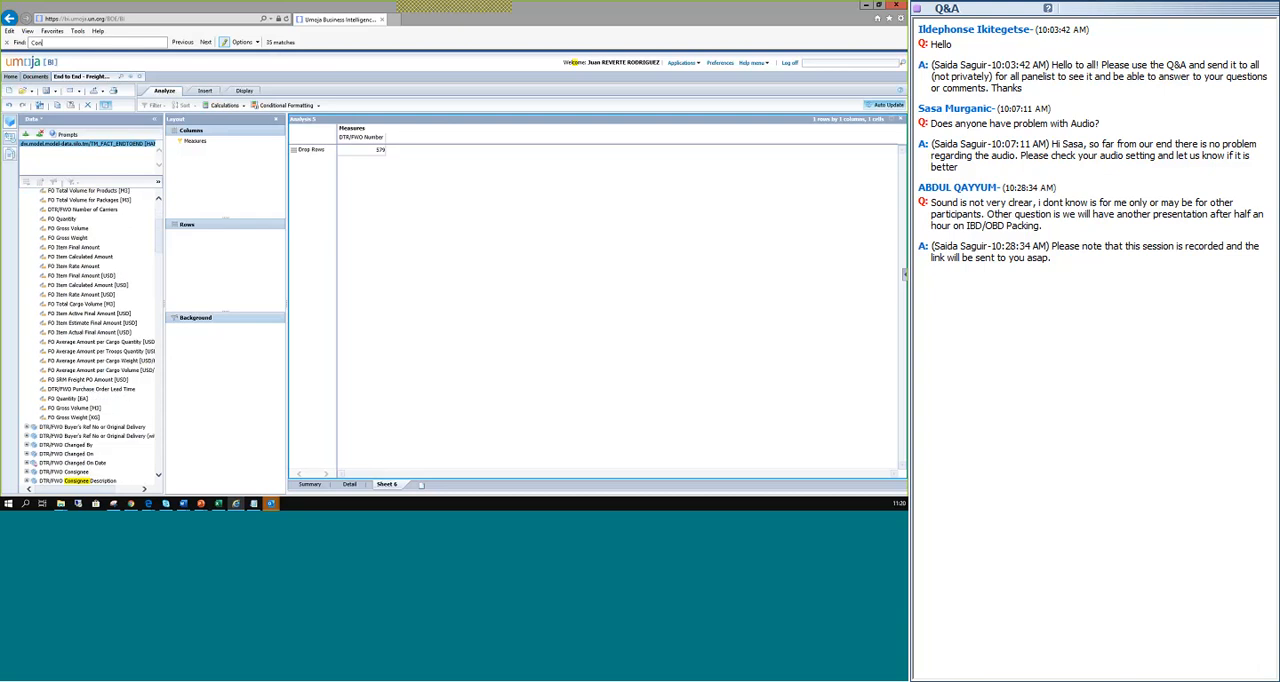
{"action": "type", "text": "signee Descr"}
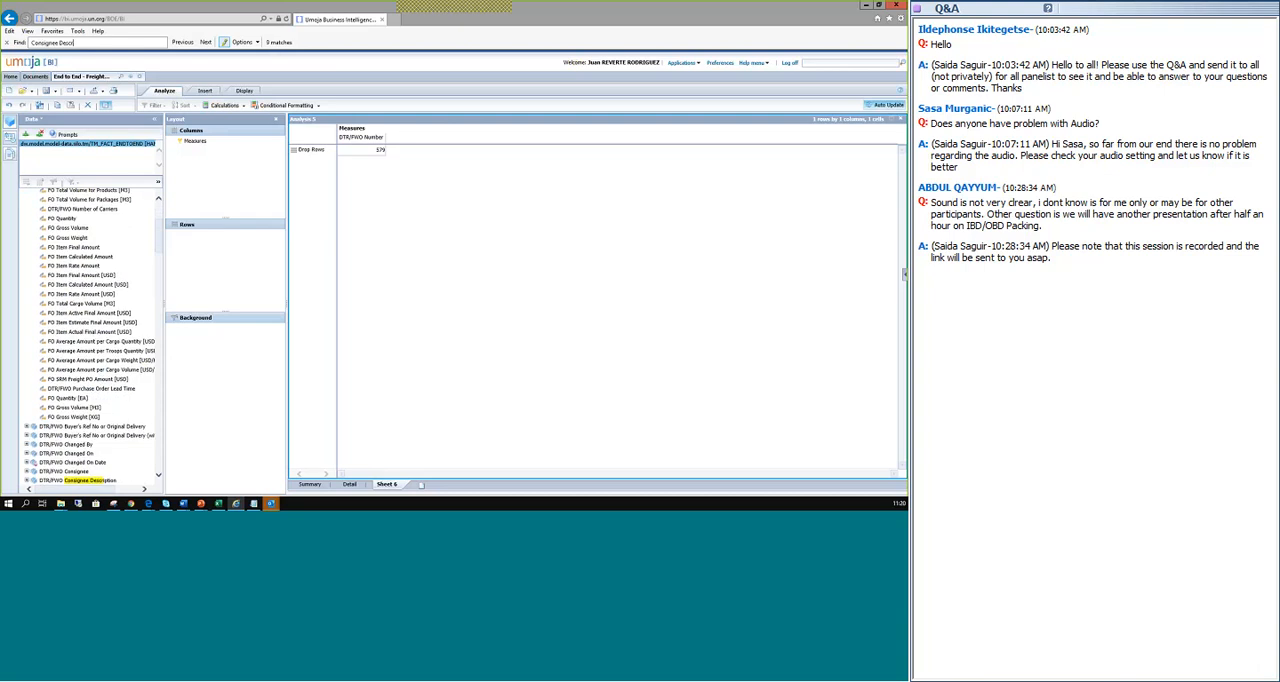
{"action": "type", "text": "iption"}
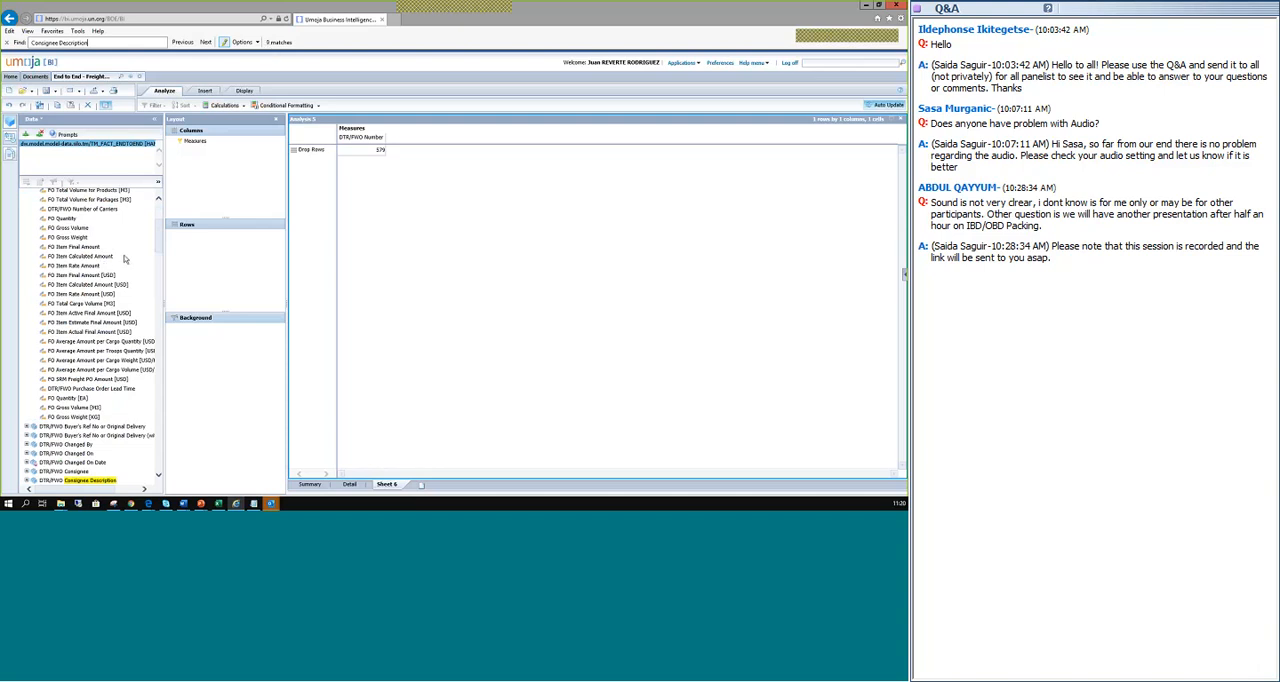
Add the DTR/FWO Consignee Description dimension to the rows and widen its column to show the full names.
{"action": "scroll", "coordinate": [152, 274], "scroll_direction": "down", "scroll_amount": 5}
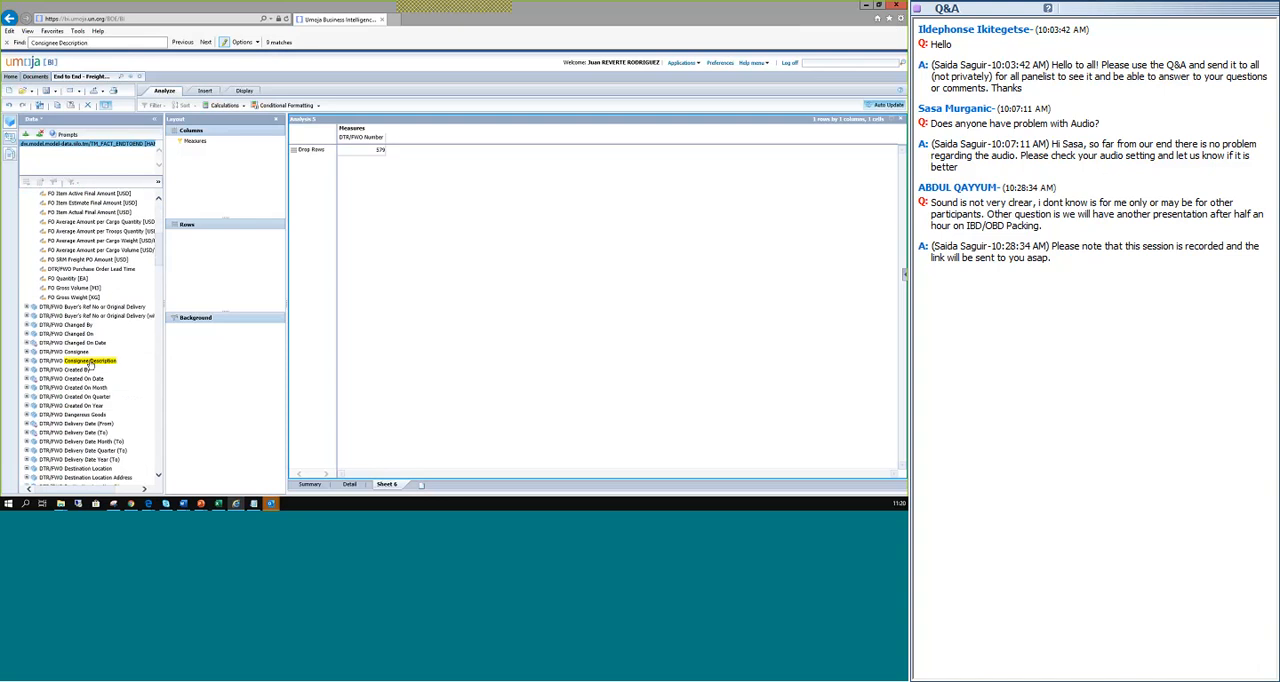
{"action": "left_click_drag", "start_coordinate": [89, 362], "coordinate": [227, 259]}
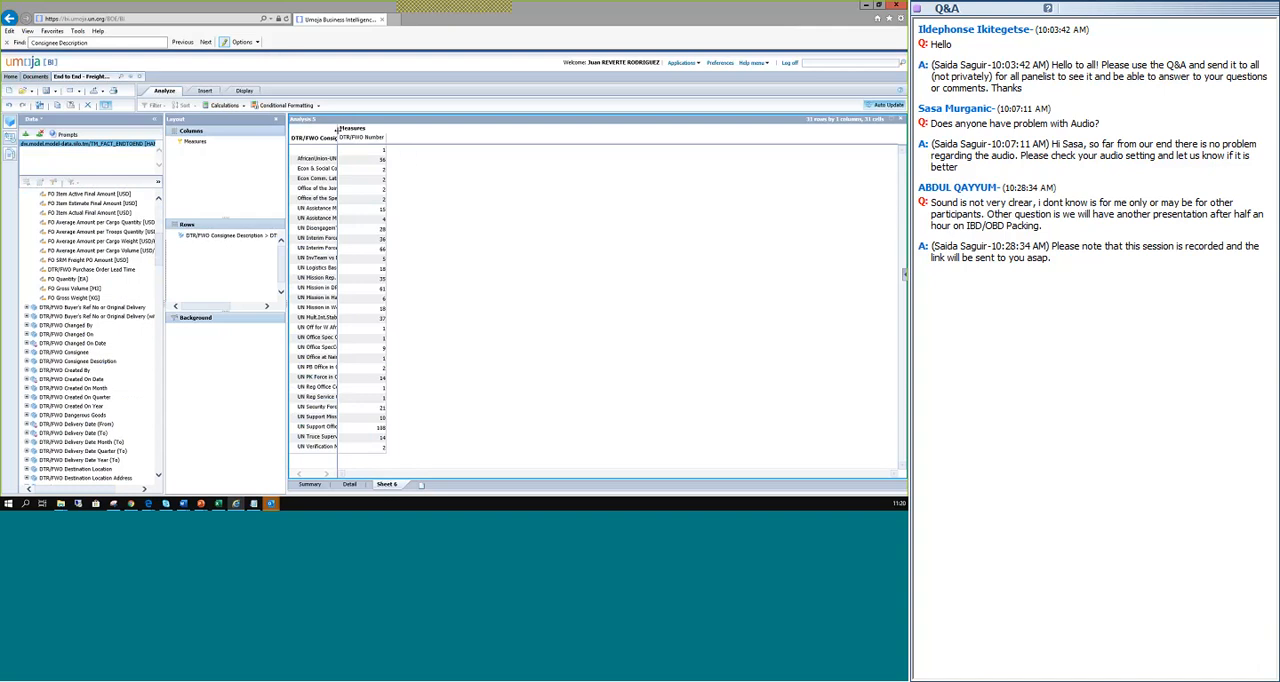
{"action": "left_click_drag", "start_coordinate": [337, 128], "coordinate": [391, 140]}
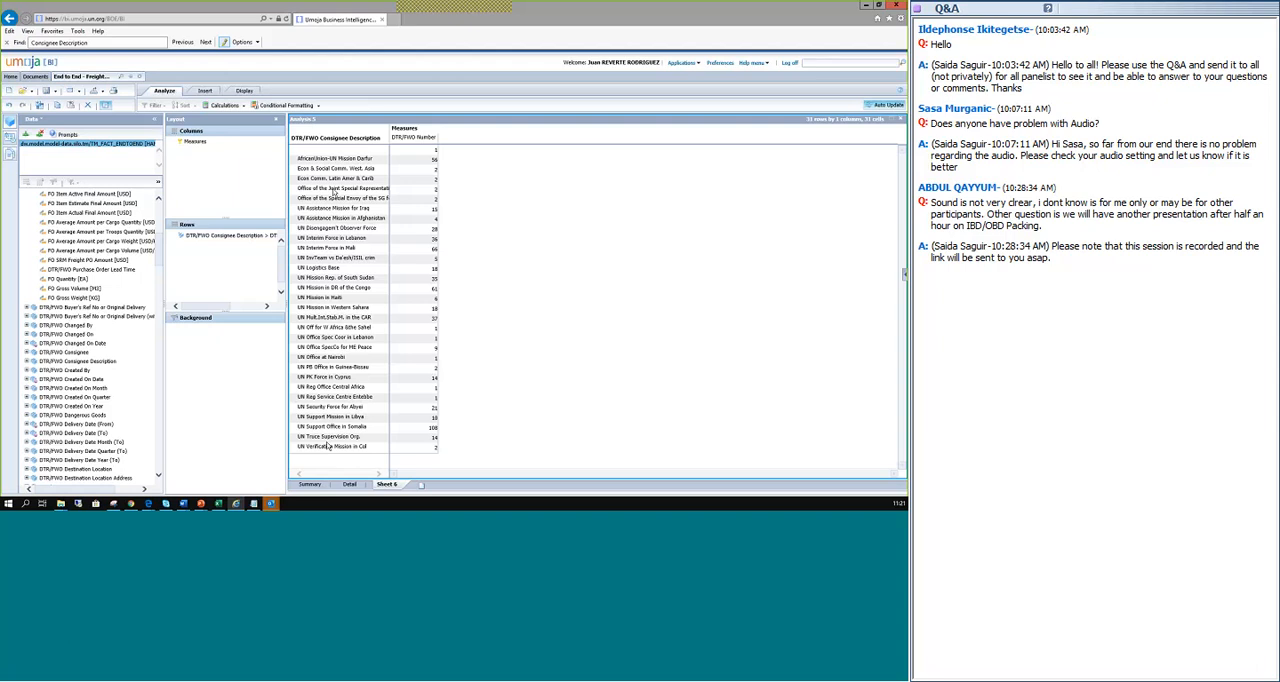
Filter DTR/FWO Consignee Description so that only UN Interim Force in Mali is selected.
{"action": "left_click", "coordinate": [210, 241]}
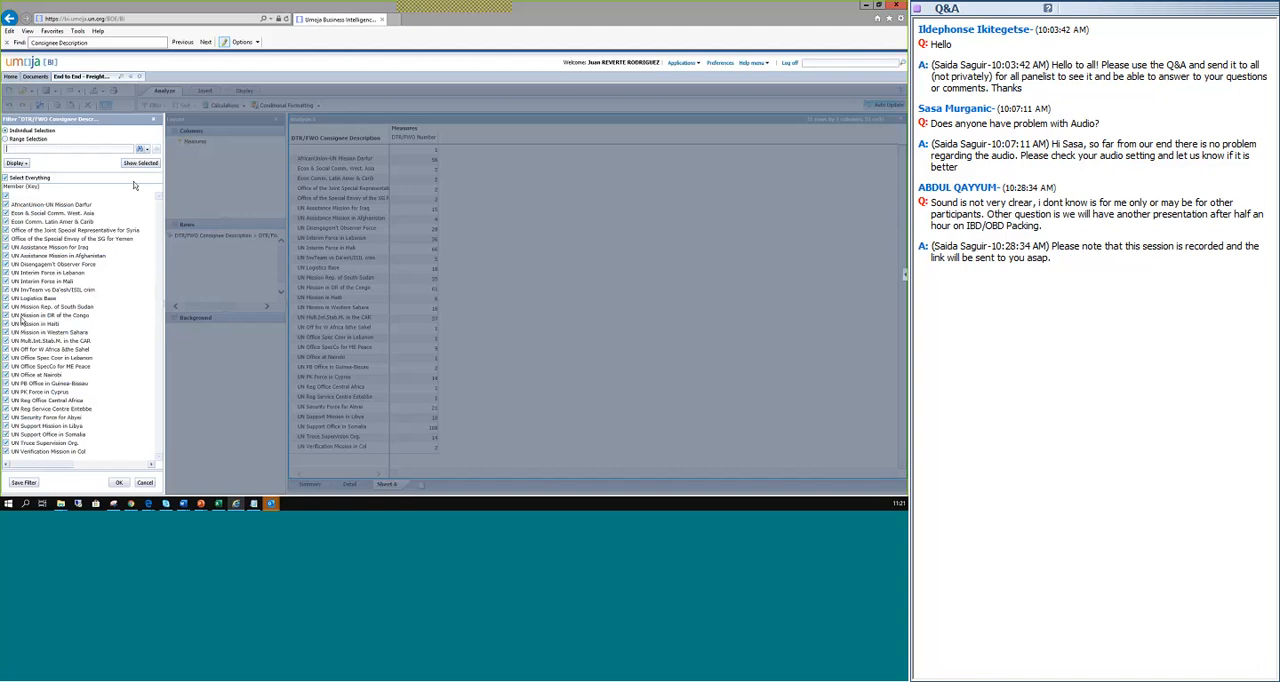
{"action": "left_click", "coordinate": [5, 180]}
{"action": "left_click", "coordinate": [5, 179]}
{"action": "left_click", "coordinate": [6, 281]}
{"action": "left_click", "coordinate": [119, 483]}
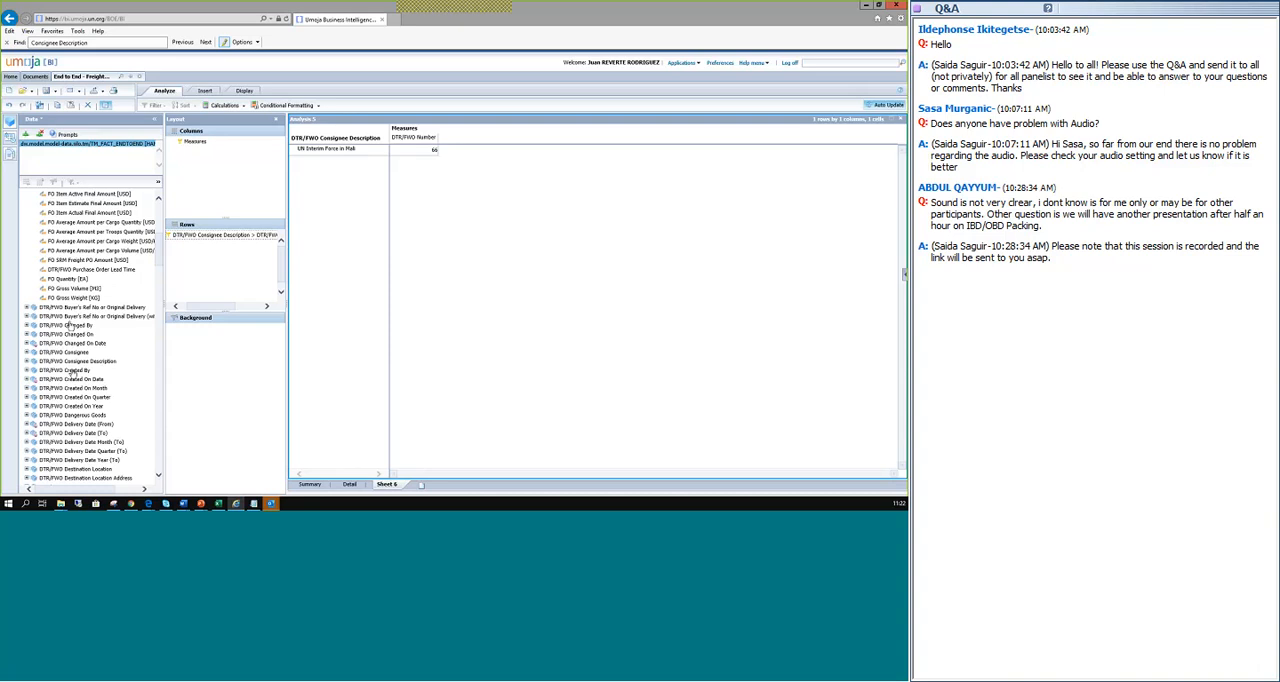
Add the DTR/FWO Document Number dimension to the rows below DTR/FWO Consignee Description.
{"action": "scroll", "coordinate": [72, 371], "scroll_direction": "down", "scroll_amount": 1}
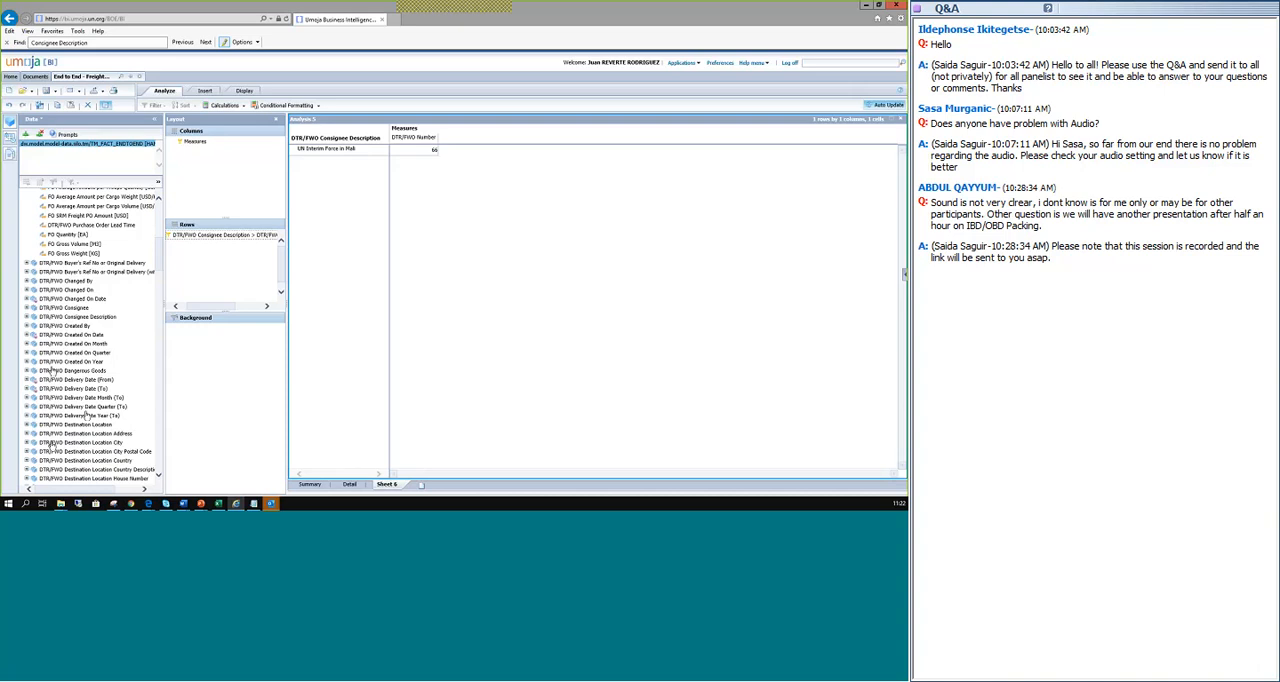
{"action": "scroll", "coordinate": [64, 398], "scroll_direction": "down", "scroll_amount": 2}
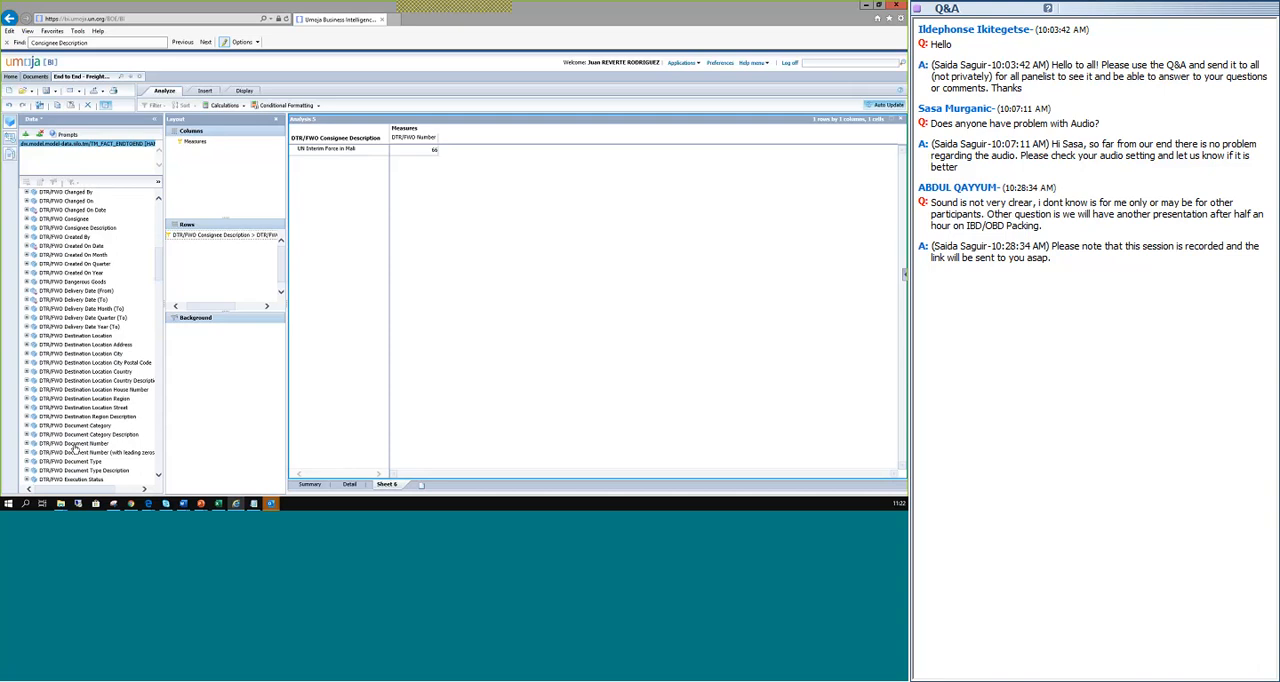
{"action": "left_click_drag", "start_coordinate": [73, 449], "coordinate": [242, 258]}
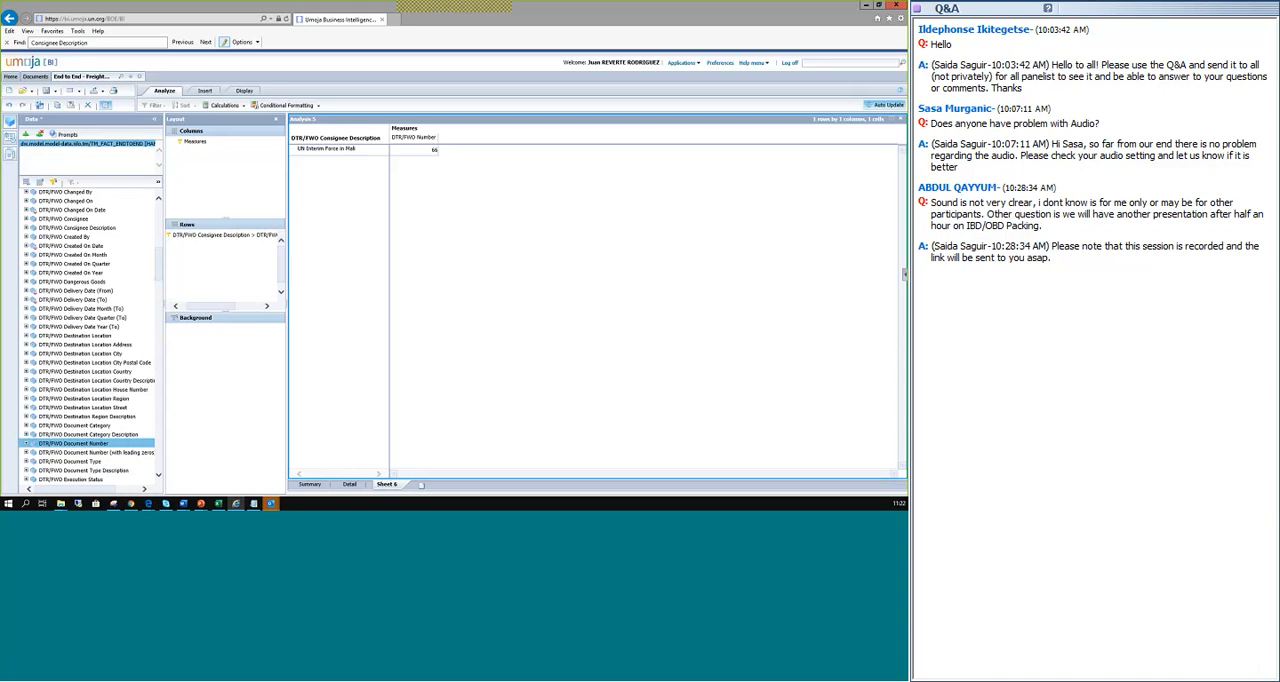
{"action": "left_click", "coordinate": [386, 140]}
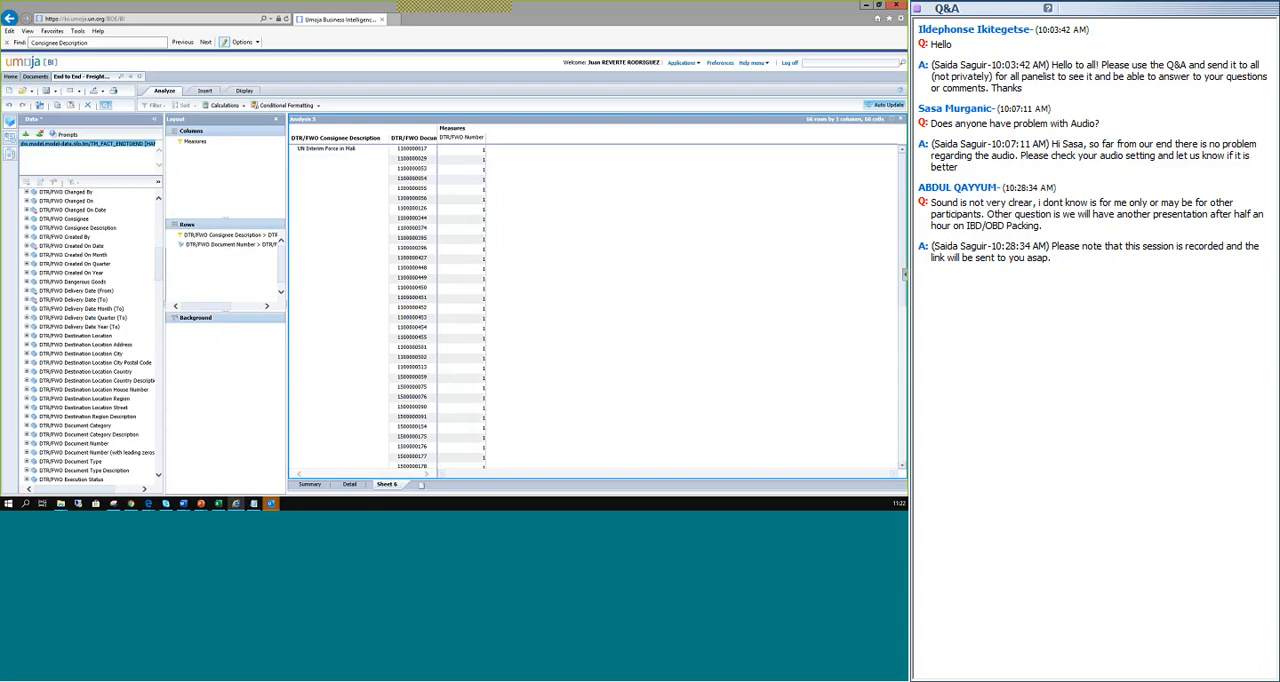
{"action": "scroll", "coordinate": [408, 190], "scroll_direction": "down", "scroll_amount": 3}
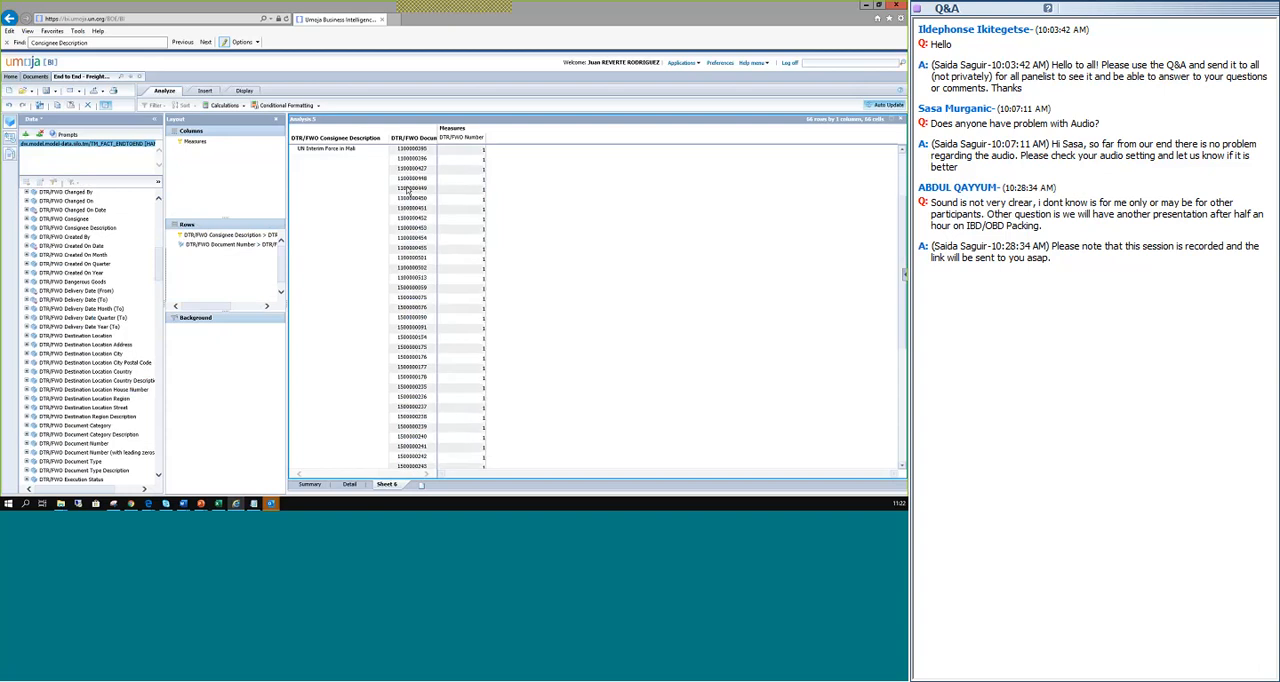
{"action": "scroll", "coordinate": [408, 190], "scroll_direction": "down", "scroll_amount": 4}
{"action": "scroll", "coordinate": [408, 190], "scroll_direction": "up", "scroll_amount": 10}
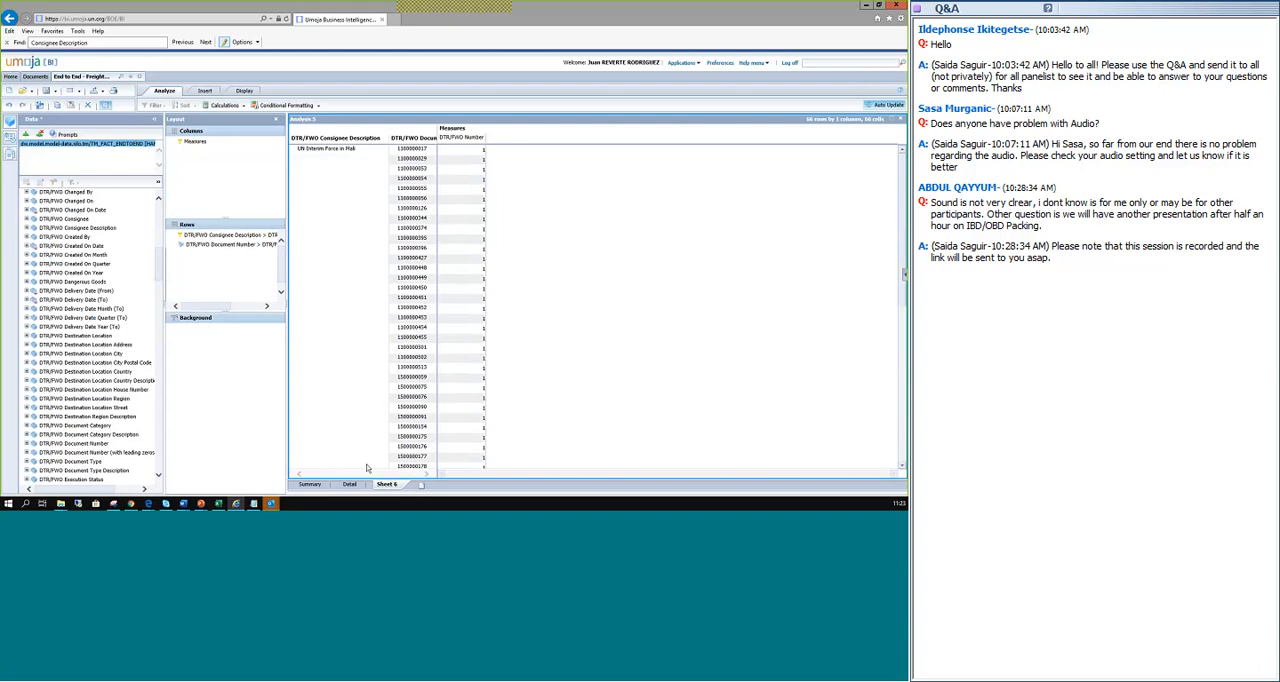
On the Summary sheet, replace the Free Carrier filter on DTR/FWO Incoterm Description with a selection of every incoterm.
{"action": "left_click", "coordinate": [312, 484]}
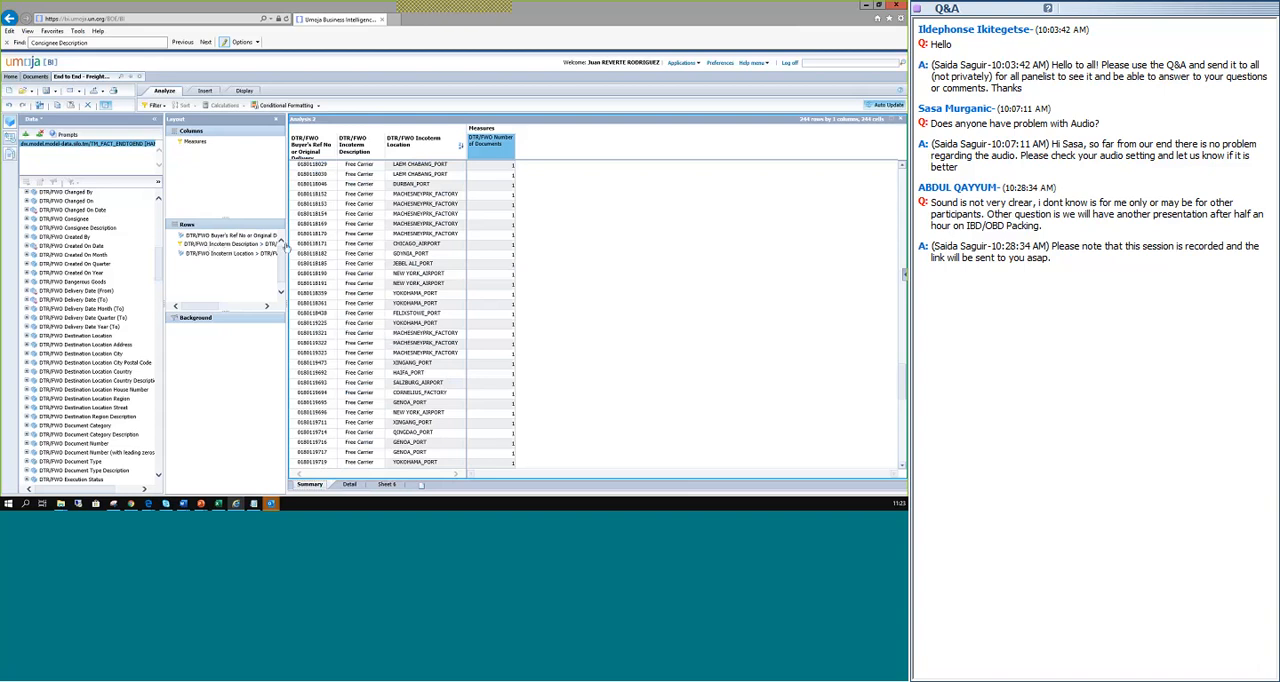
{"action": "left_click", "coordinate": [225, 246]}
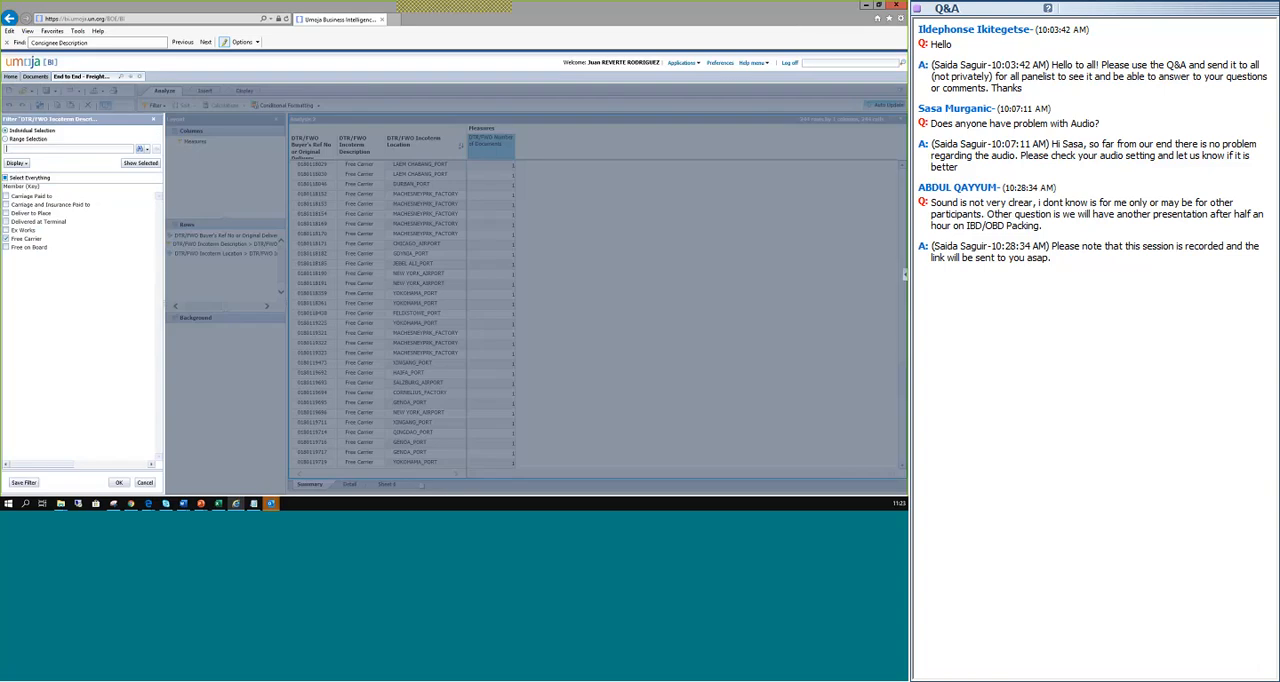
{"action": "left_click", "coordinate": [6, 239]}
{"action": "left_click", "coordinate": [11, 178]}
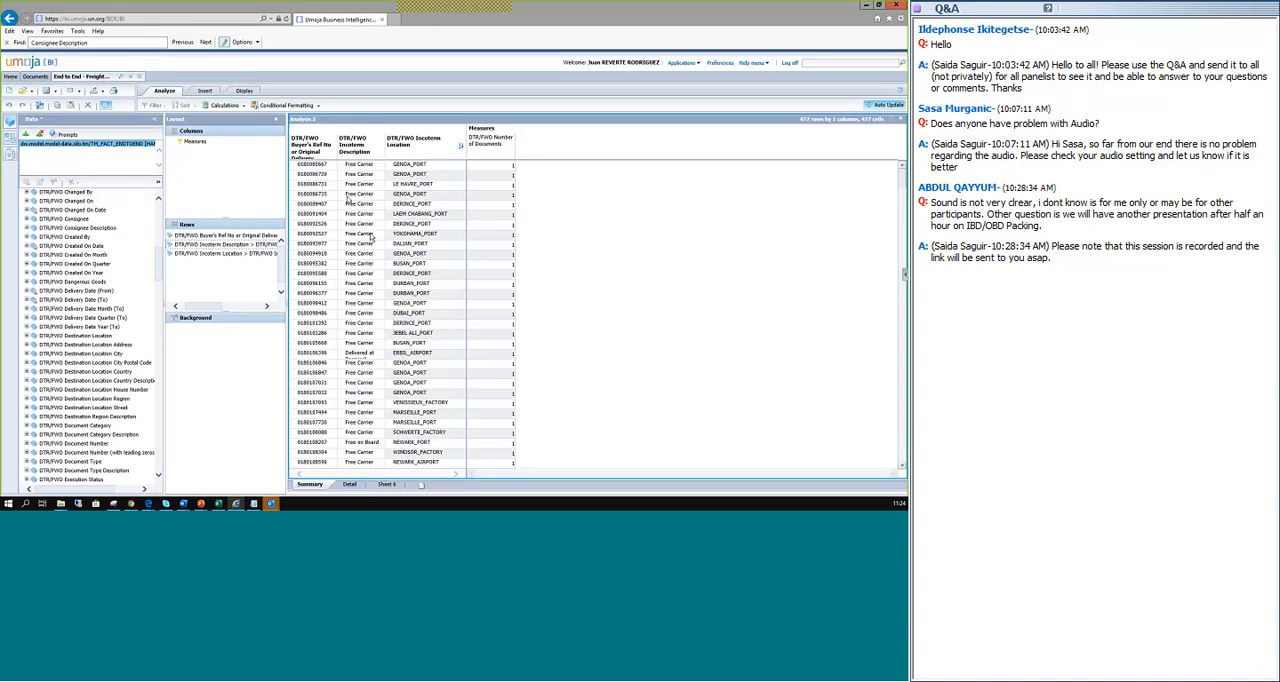
Open the member filter of DTR/FWO Incoterm Description twice, closing it each time without applying changes.
{"action": "double_click", "coordinate": [224, 248]}
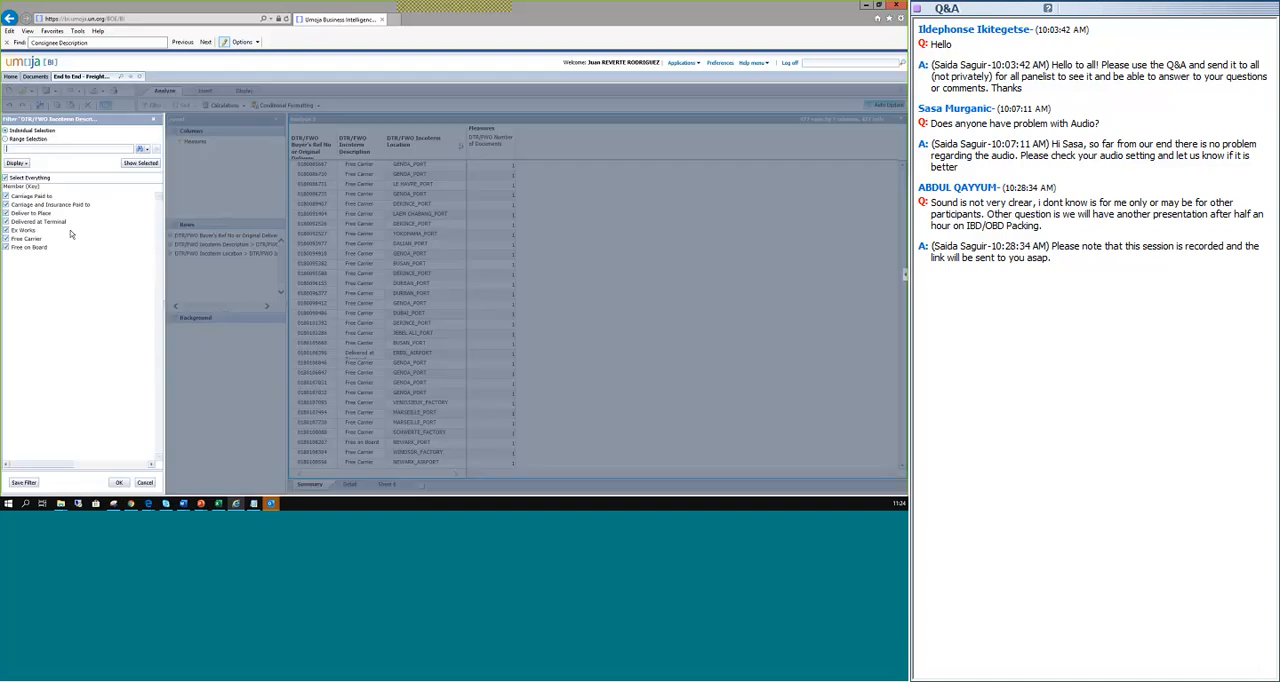
{"action": "left_click", "coordinate": [5, 178]}
{"action": "left_click", "coordinate": [153, 119]}
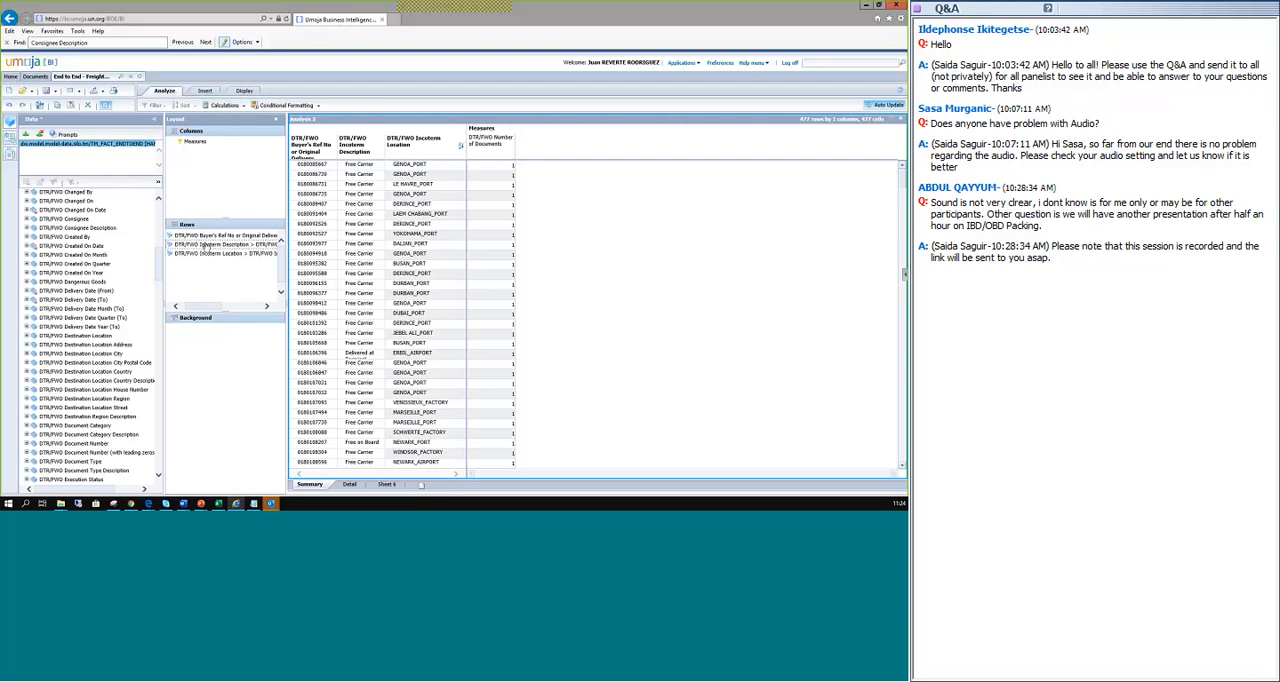
{"action": "right_click", "coordinate": [207, 249]}
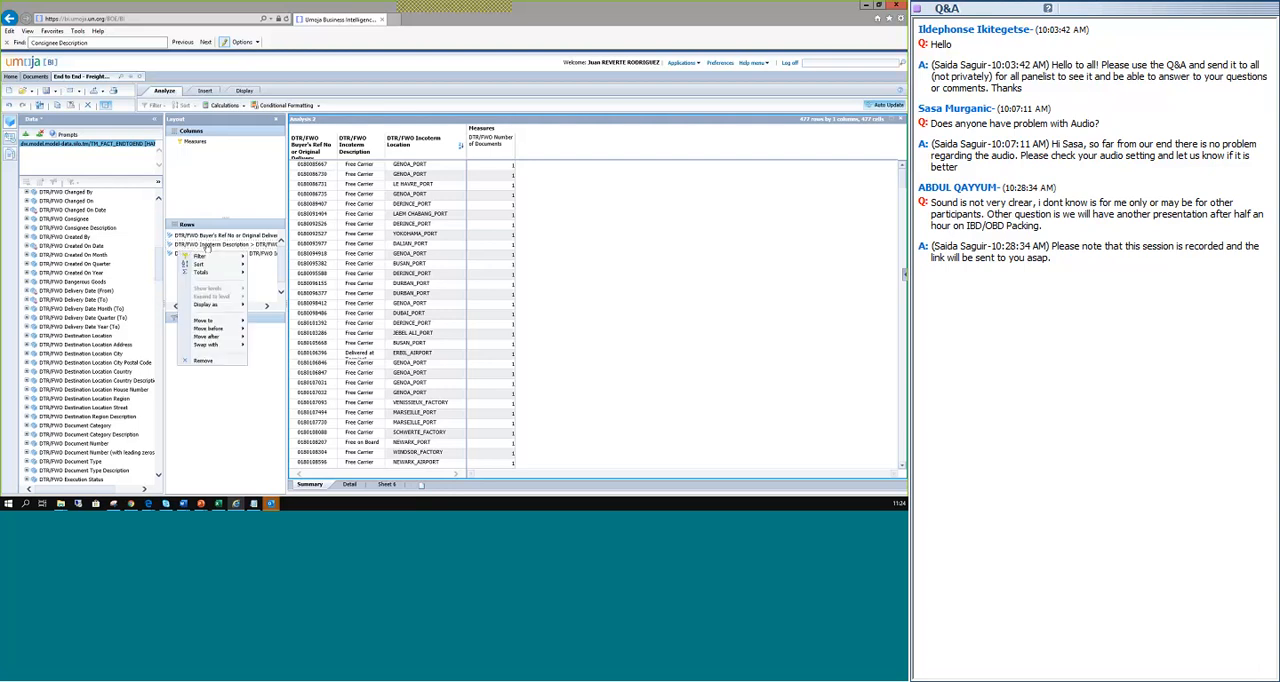
{"action": "mouse_move", "coordinate": [213, 261]}
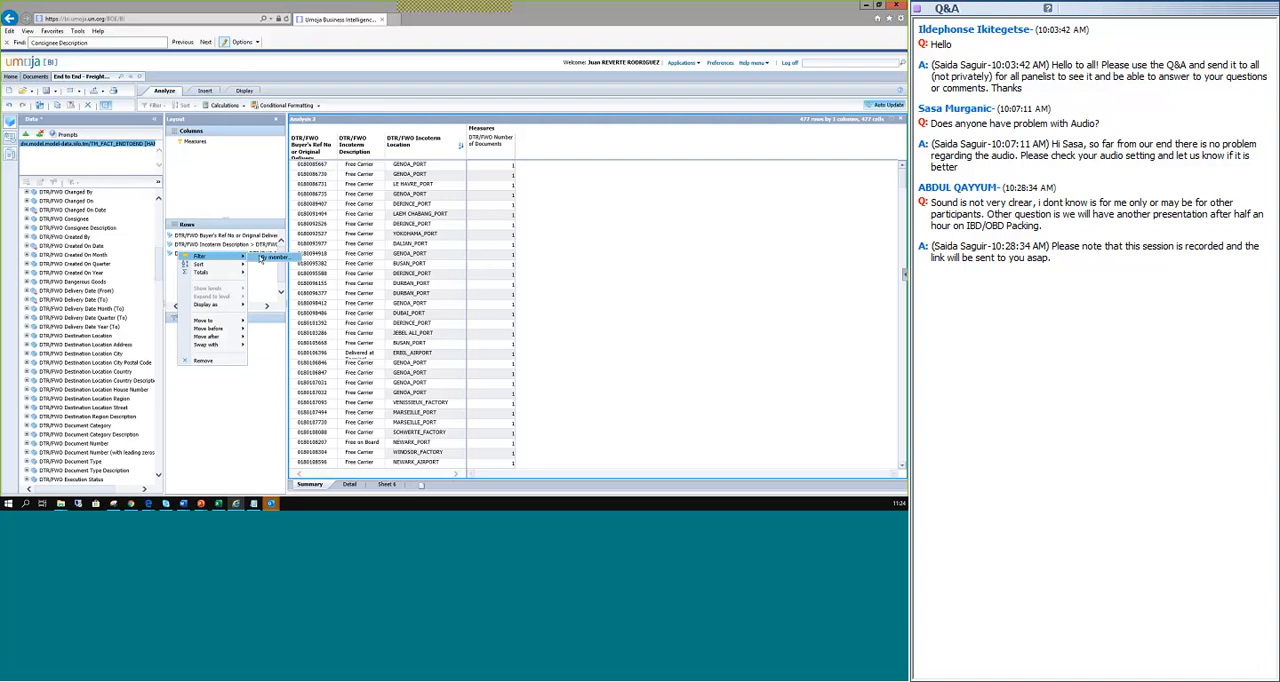
{"action": "left_click", "coordinate": [262, 257]}
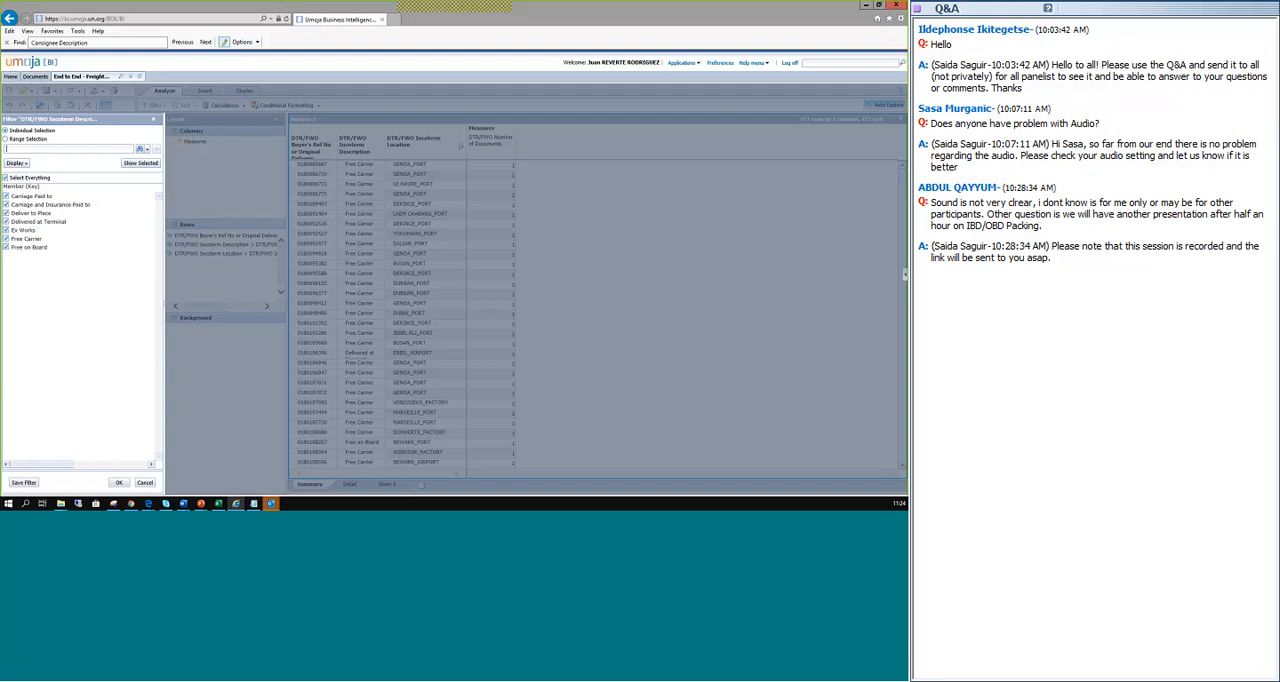
{"action": "left_click", "coordinate": [153, 120]}
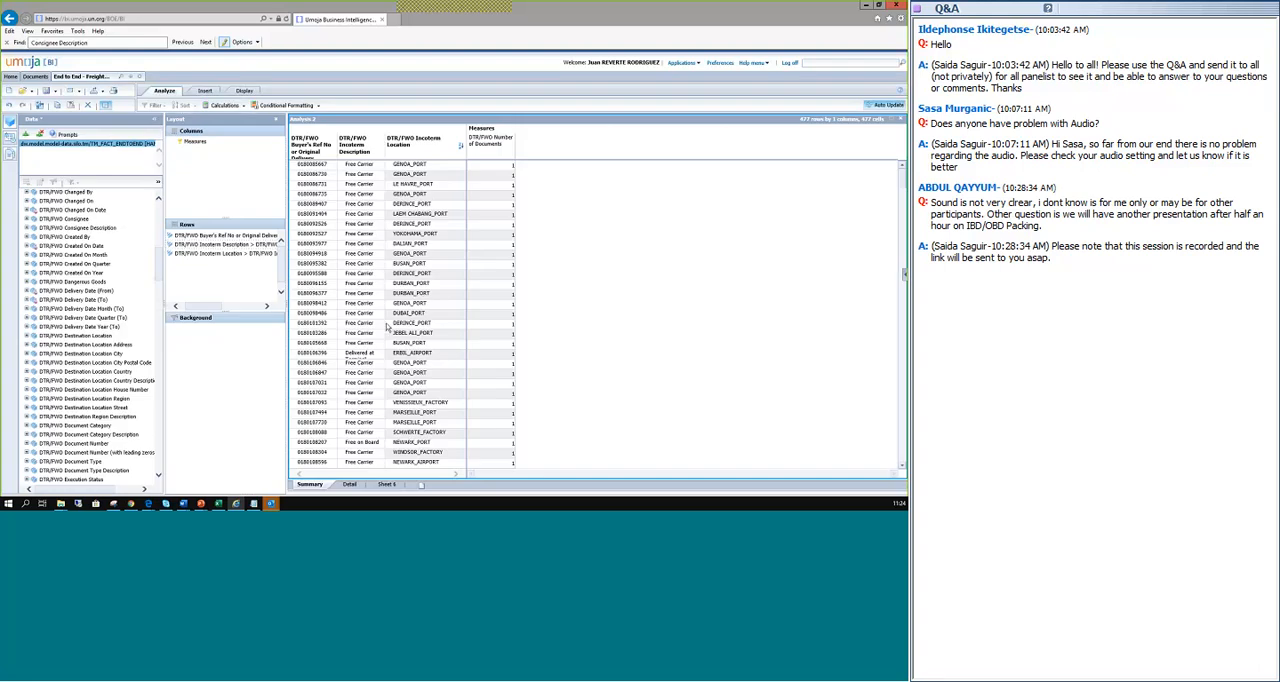
Return to Sheet 6 and check the Demo 2 list of indicators in the presentation before switching back to the report.
{"action": "scroll", "coordinate": [371, 297], "scroll_direction": "down", "scroll_amount": 1}
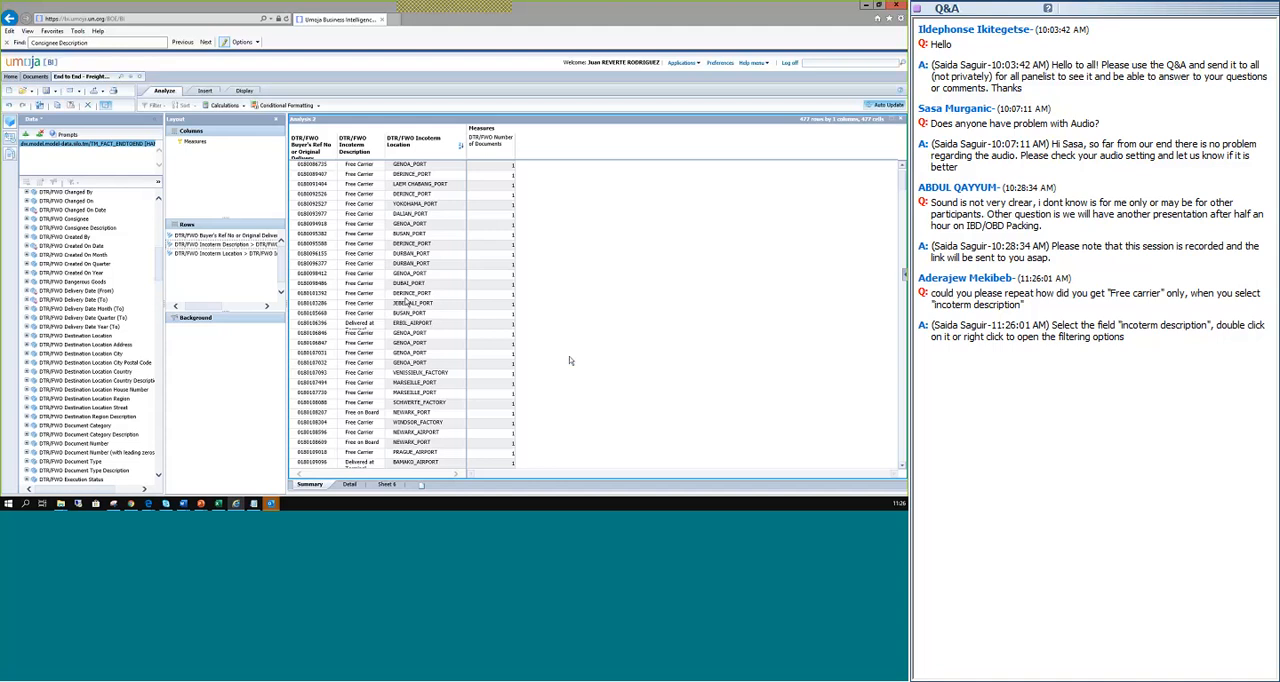
{"action": "left_click", "coordinate": [388, 486]}
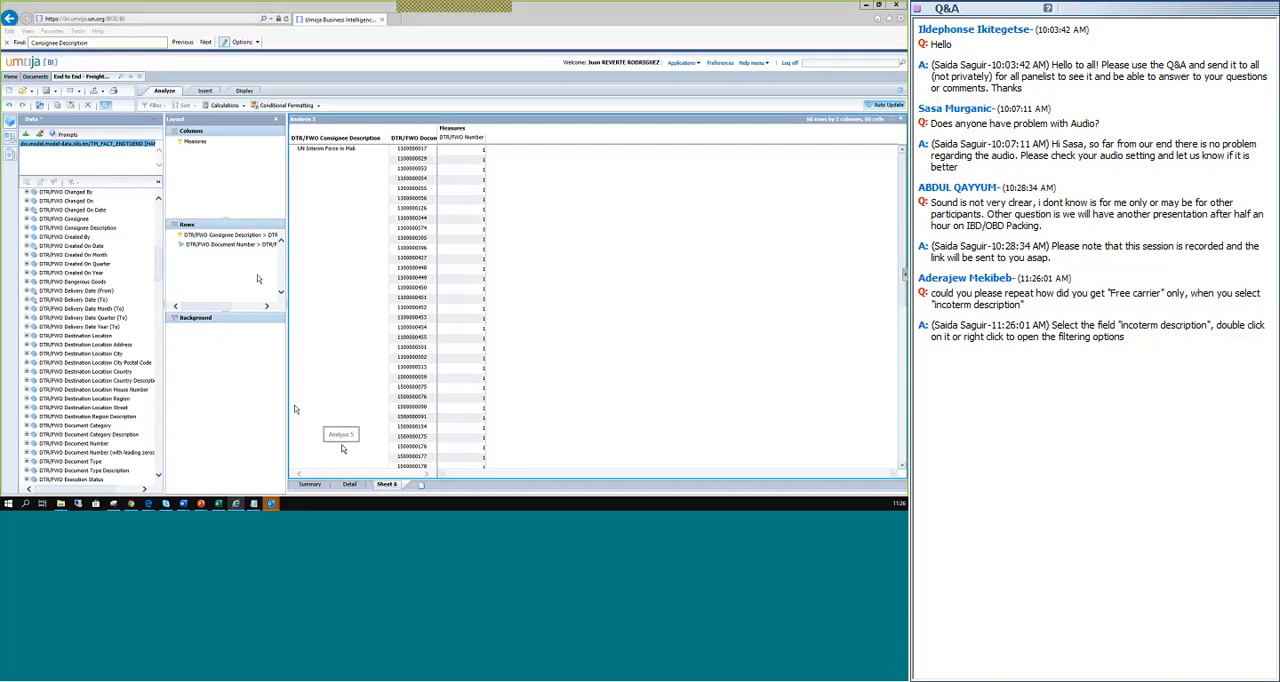
{"action": "key", "text": "alt+Tab"}
{"action": "left_click", "coordinate": [563, 245]}
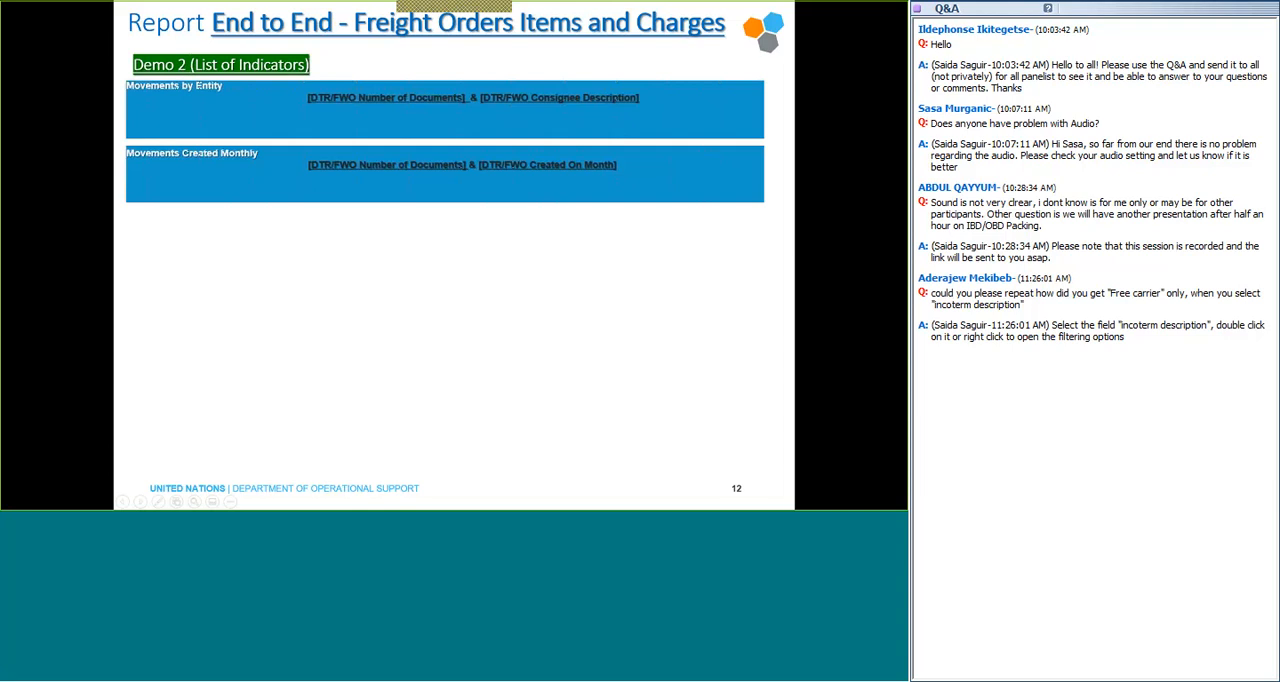
{"action": "key", "text": "alt+Tab"}
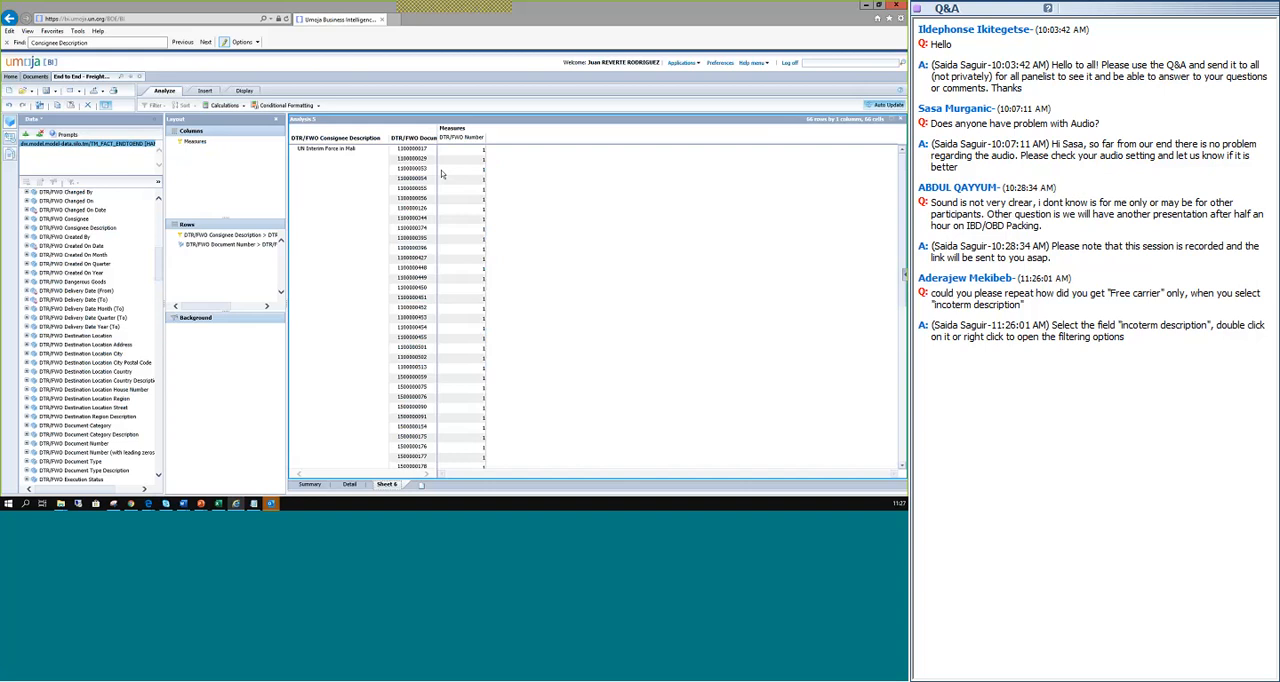
Add a new sheet named DTR_Month containing an empty analysis, and return to Sheet 6.
{"action": "left_click", "coordinate": [424, 488]}
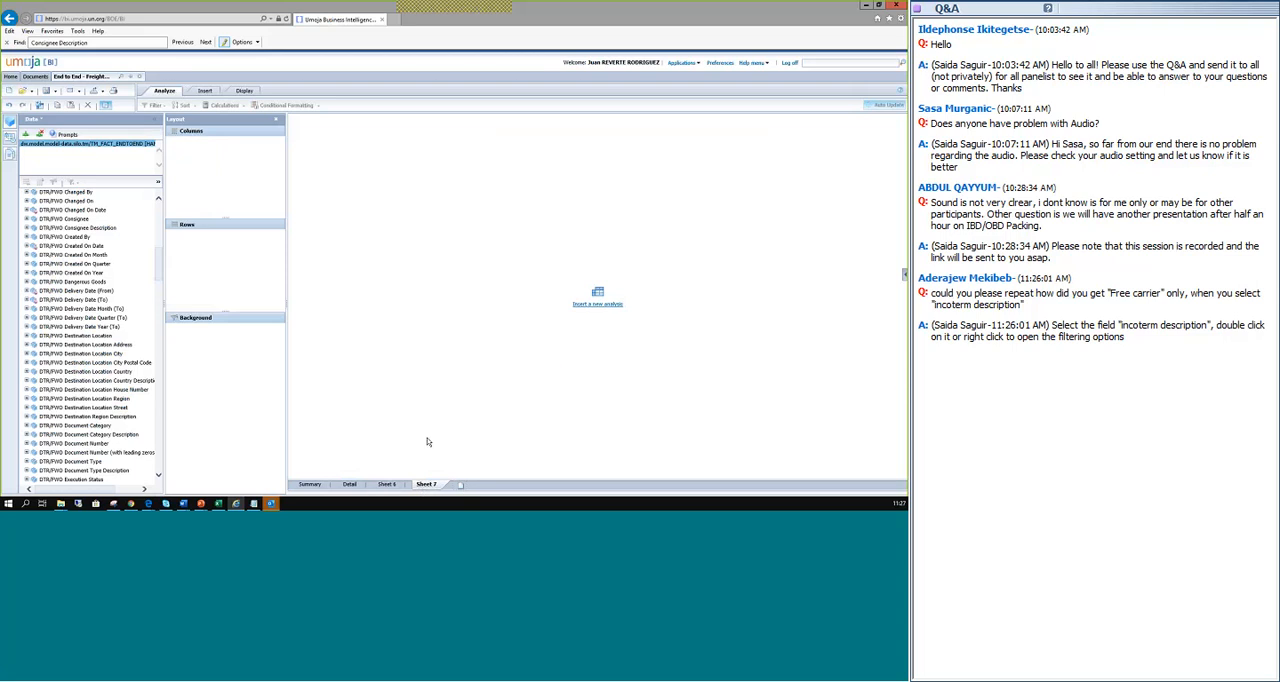
{"action": "left_click", "coordinate": [399, 485]}
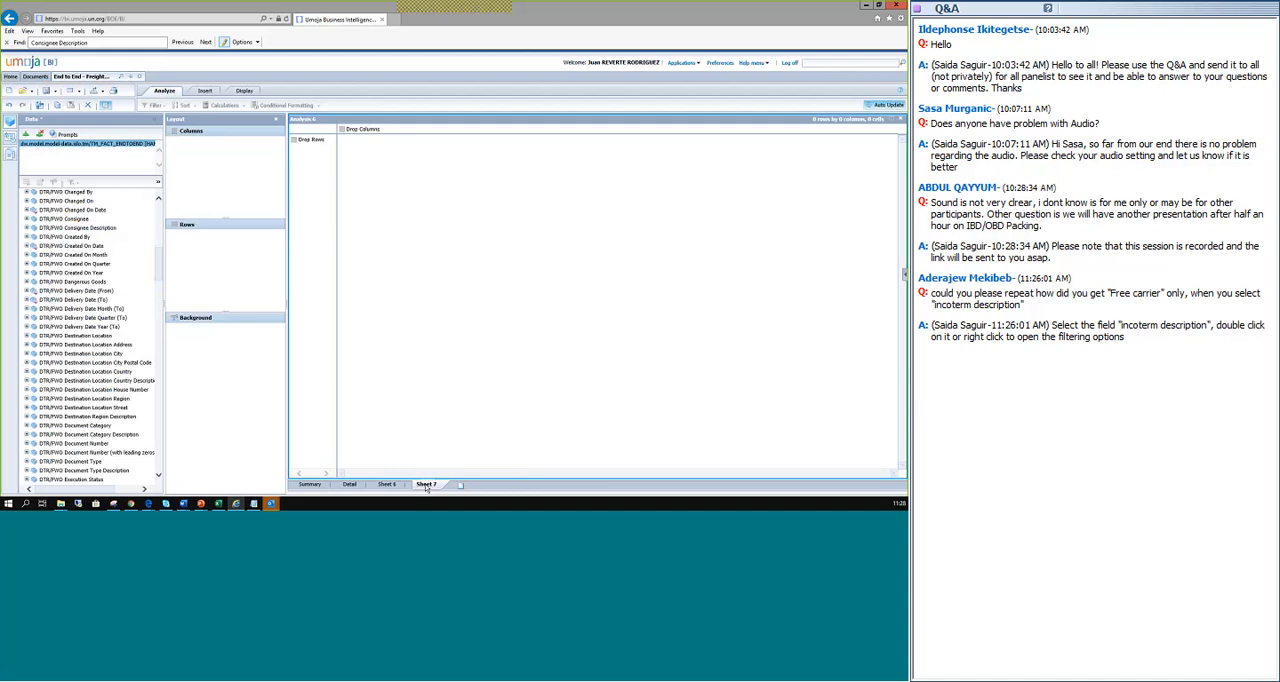
{"action": "double_click", "coordinate": [427, 488]}
{"action": "key", "text": "BackSpace"}
{"action": "type", "text": "DTR_Mount"}
{"action": "key", "text": "BackSpace"}
{"action": "key", "text": "BackSpace"}
{"action": "key", "text": "BackSpace"}
{"action": "type", "text": "nth"}
{"action": "key", "text": "Return"}
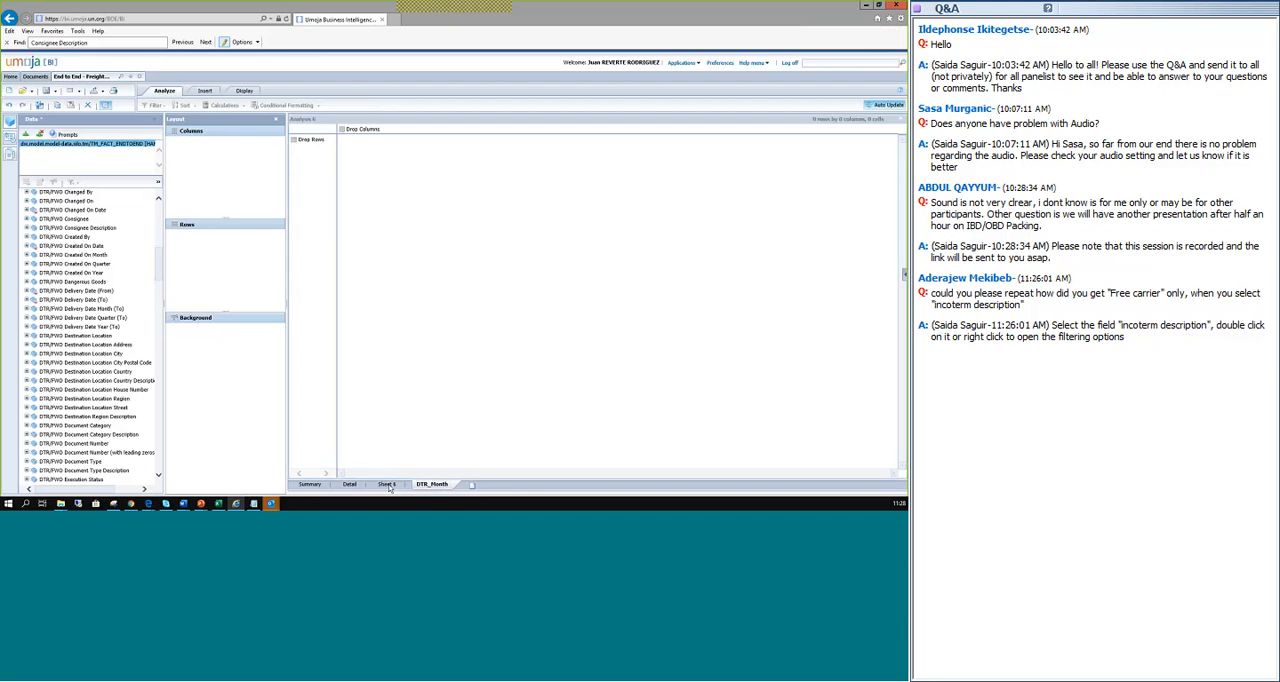
{"action": "left_click", "coordinate": [387, 485]}
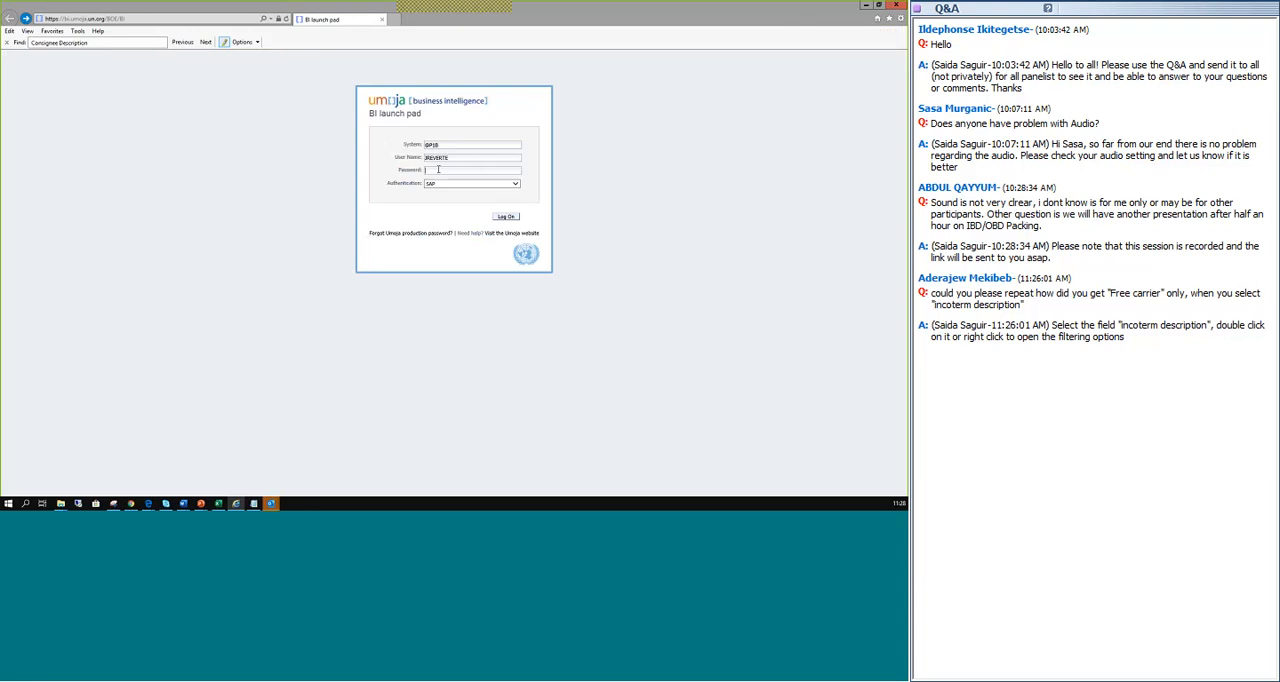
Try to log on to the BI launch pad with the account password.
{"action": "type", "text": "****"}
{"action": "type", "text": "******"}
{"action": "left_click", "coordinate": [508, 217]}
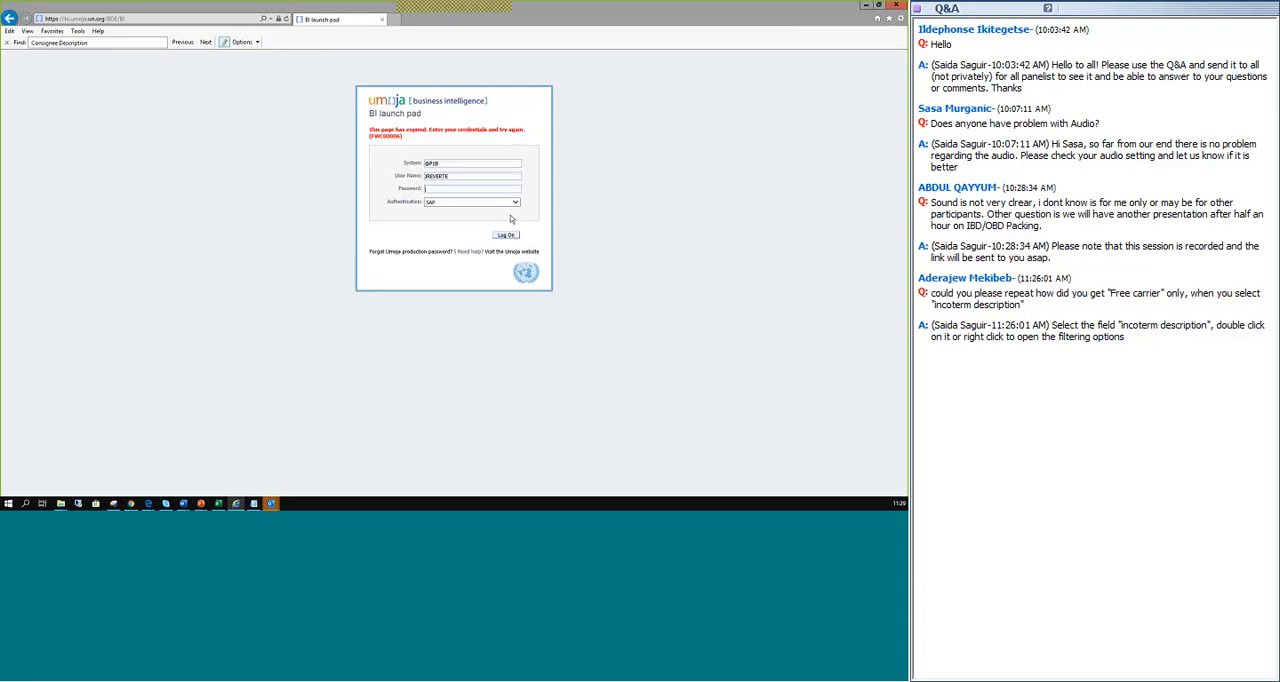
Re-enter the account password on the expired logon page and log on to the BI launch pad.
{"action": "left_click", "coordinate": [438, 187]}
{"action": "type", "text": "***"}
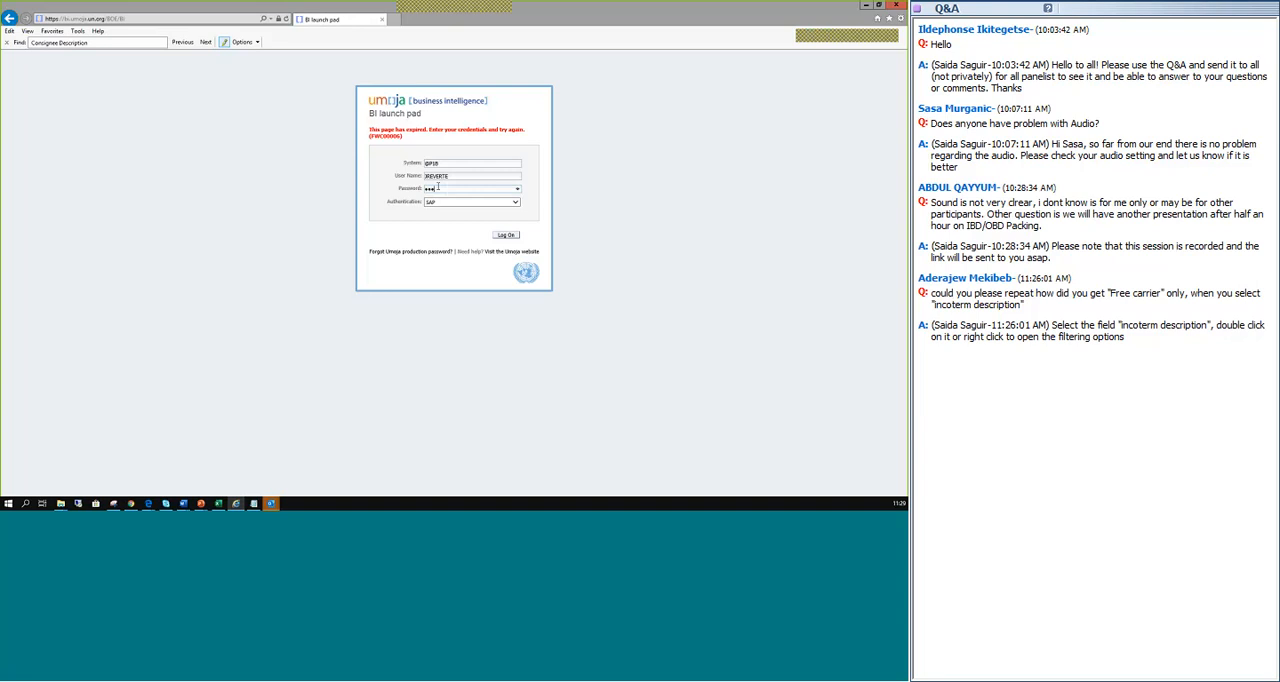
{"action": "type", "text": "***"}
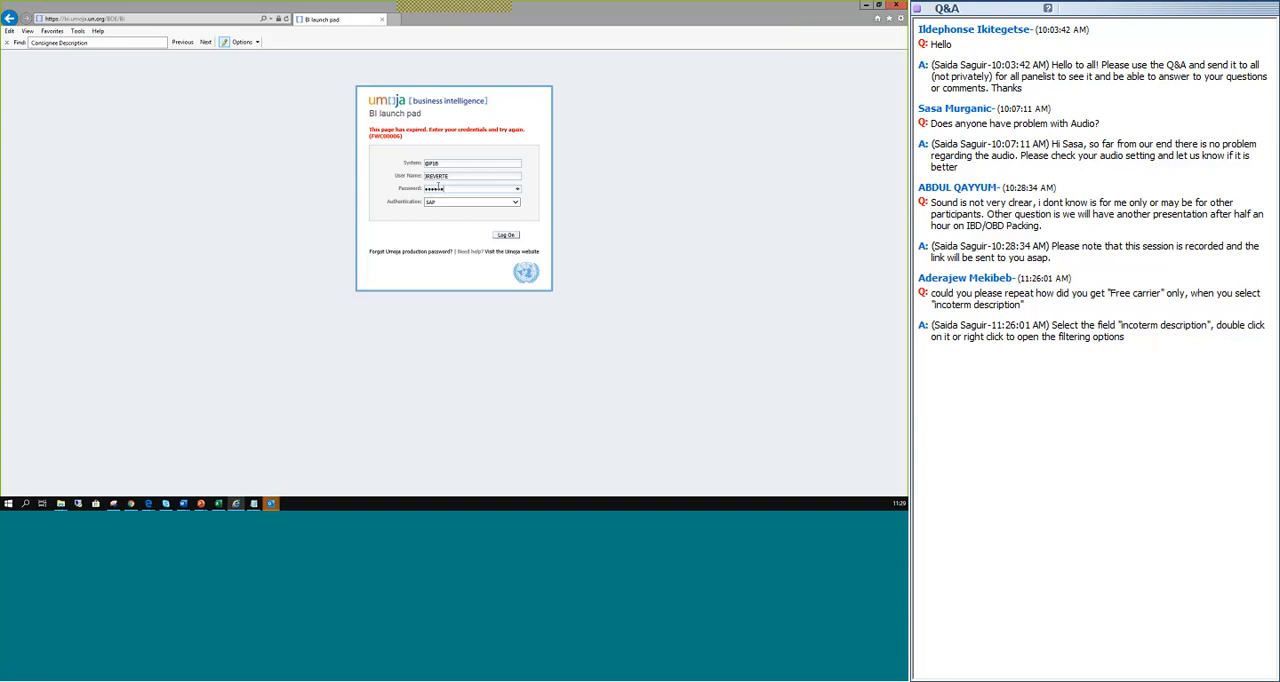
{"action": "type", "text": "**"}
{"action": "left_click", "coordinate": [517, 234]}
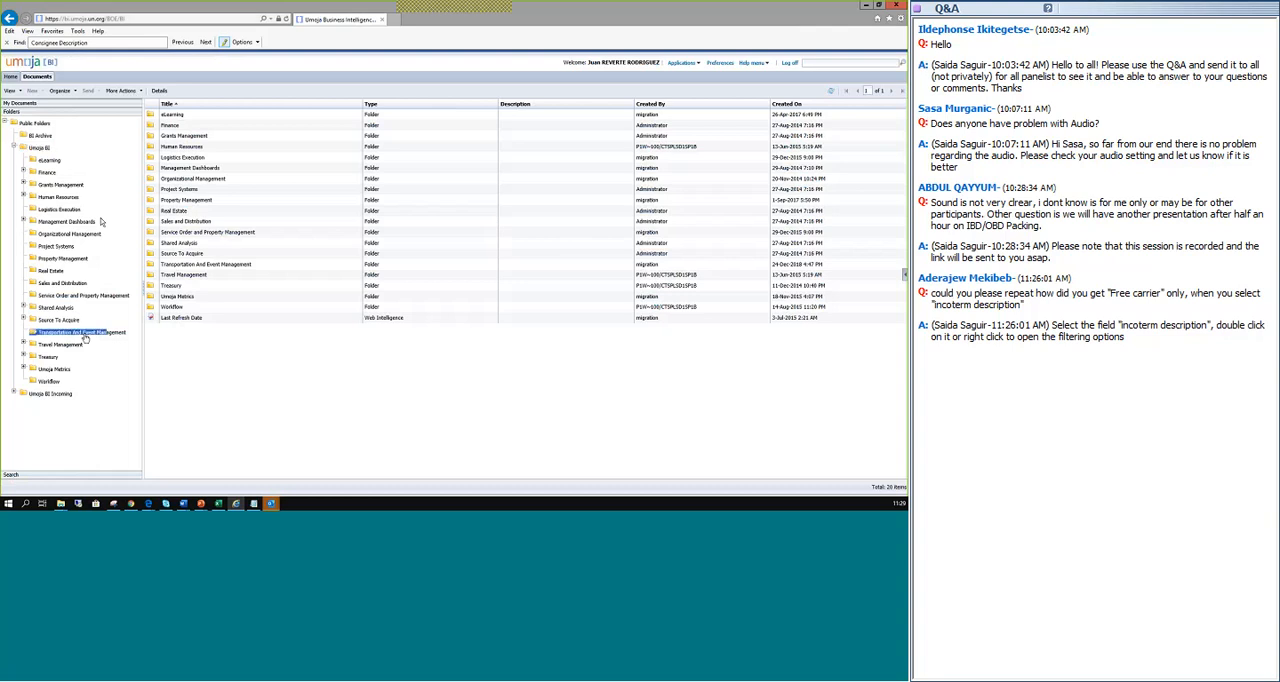
Open the End to End - Freight Orders Items and Charges report from the Transportation And Event Management folder.
{"action": "left_click", "coordinate": [76, 332]}
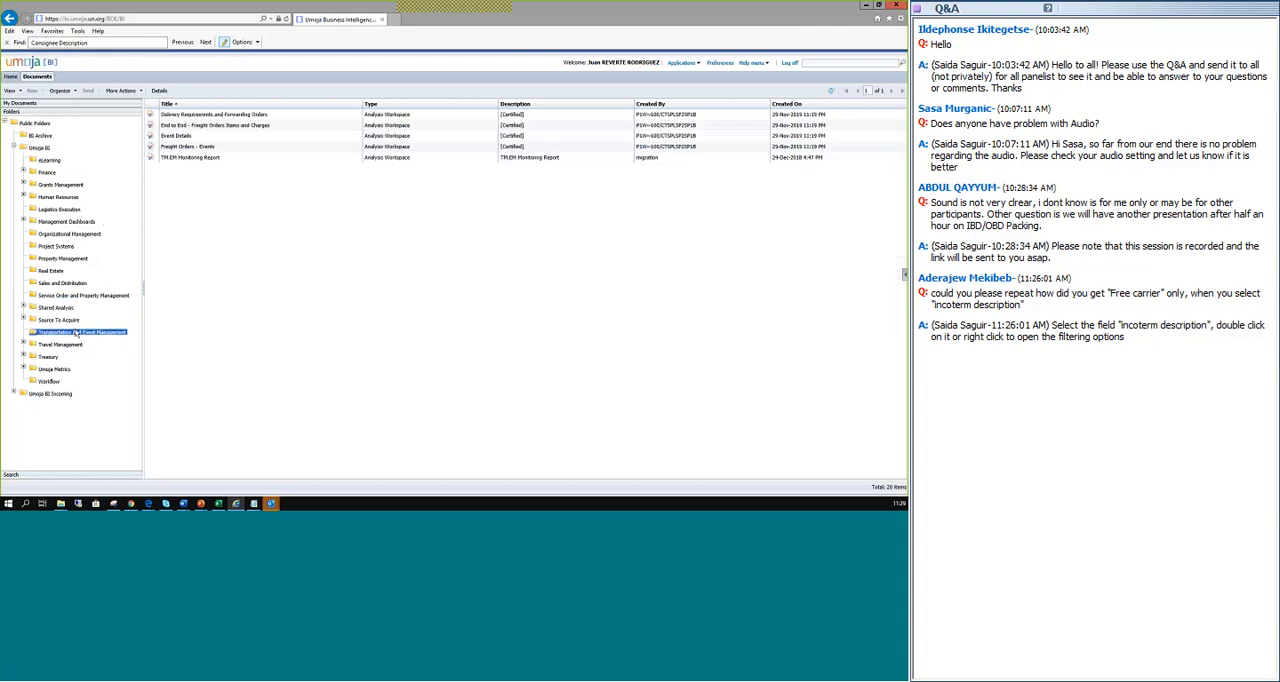
{"action": "double_click", "coordinate": [200, 126]}
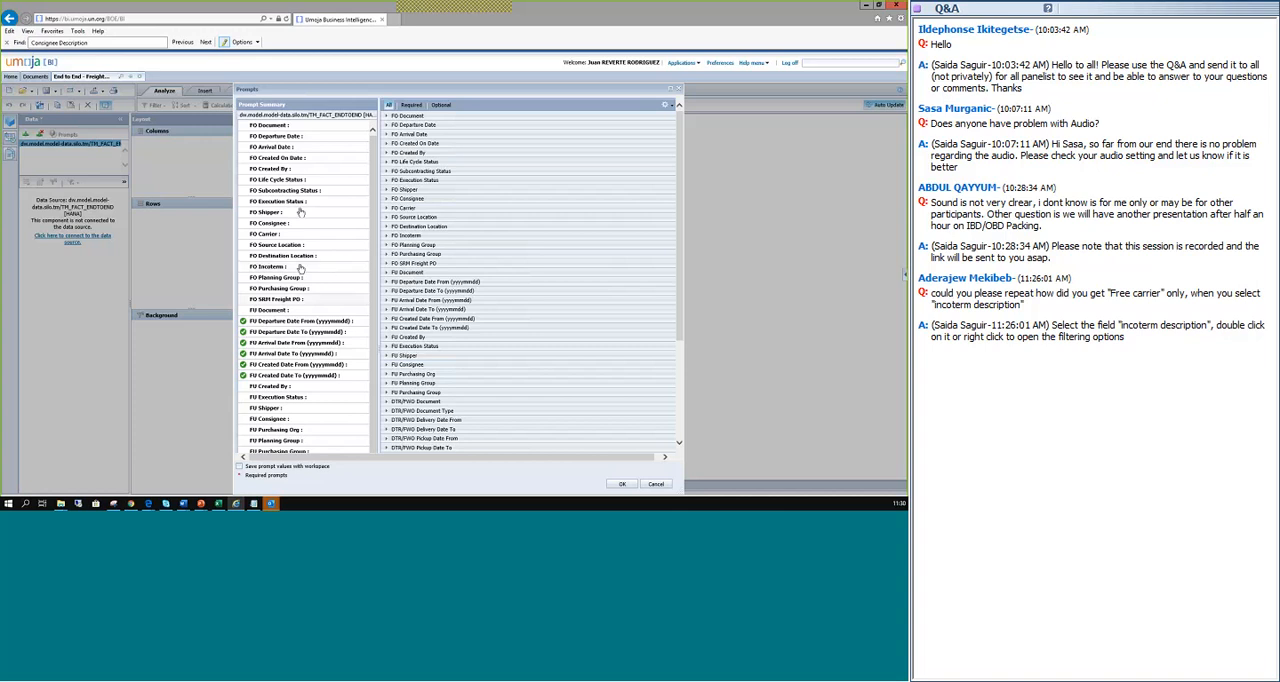
Set the DTR/FWO Consignee prompt to ML10 (UN Interim Force in Mali), finding the member by searching its text for Mali.
{"action": "scroll", "coordinate": [377, 298], "scroll_direction": "down", "scroll_amount": 4}
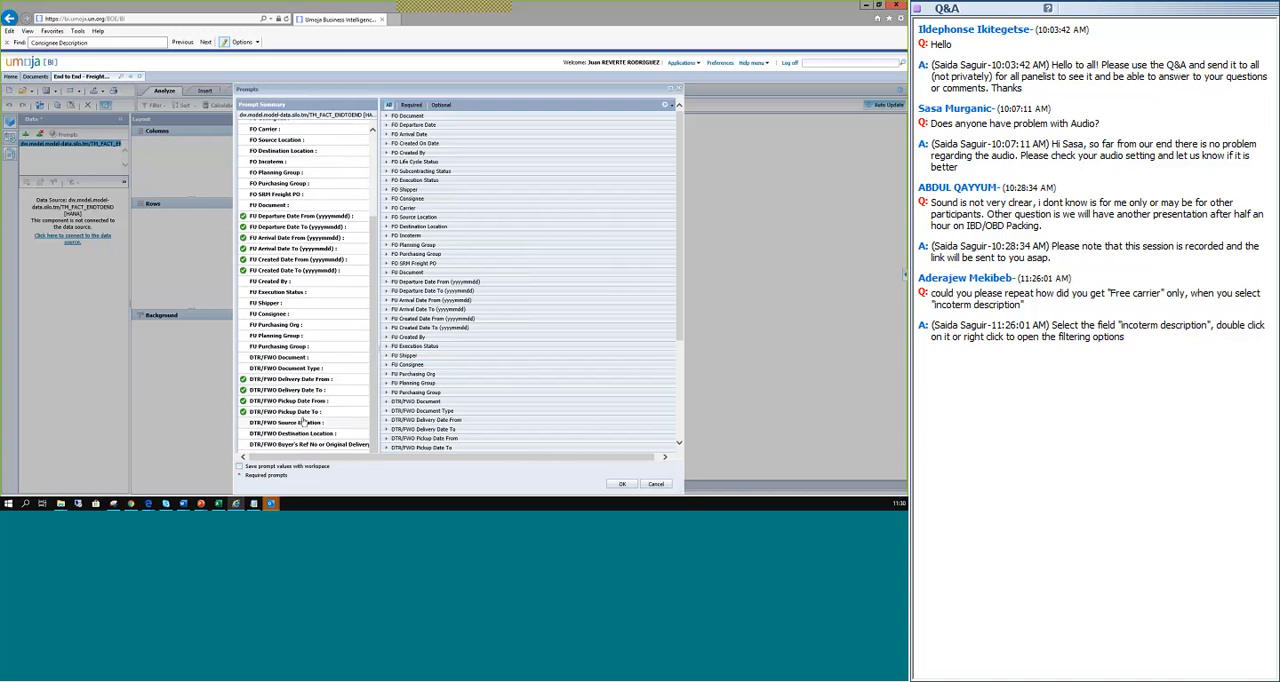
{"action": "scroll", "coordinate": [307, 423], "scroll_direction": "down", "scroll_amount": 3}
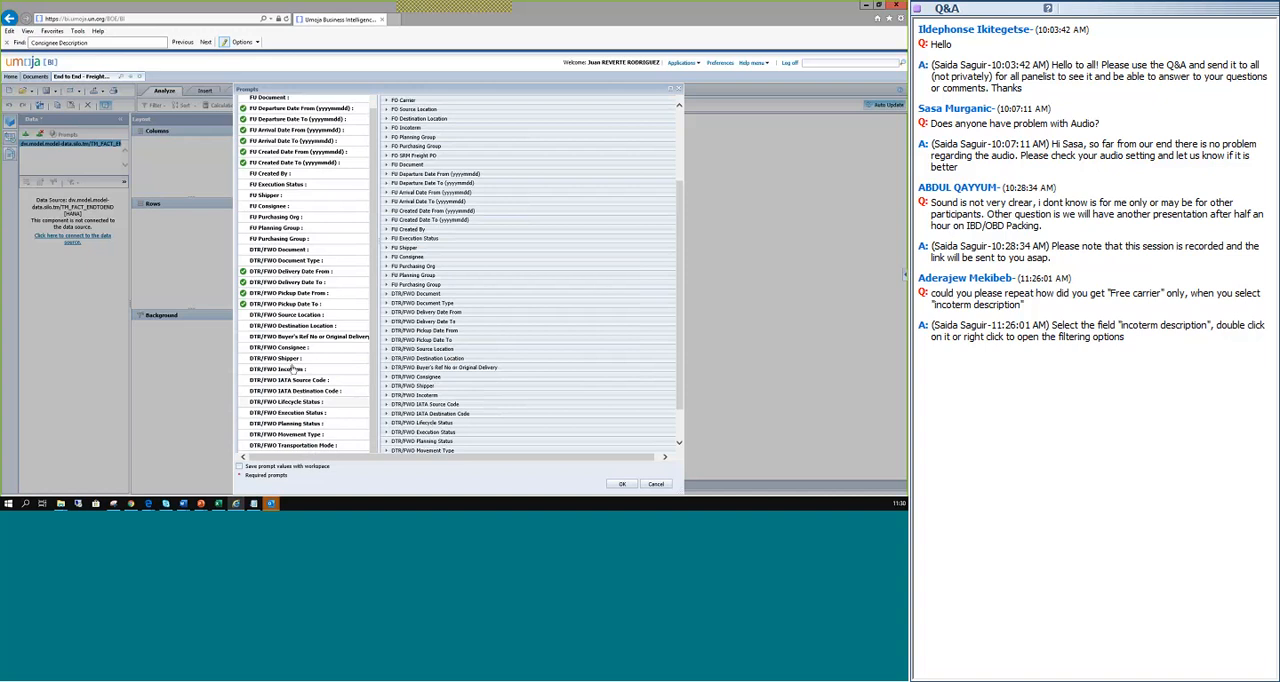
{"action": "left_click", "coordinate": [262, 350]}
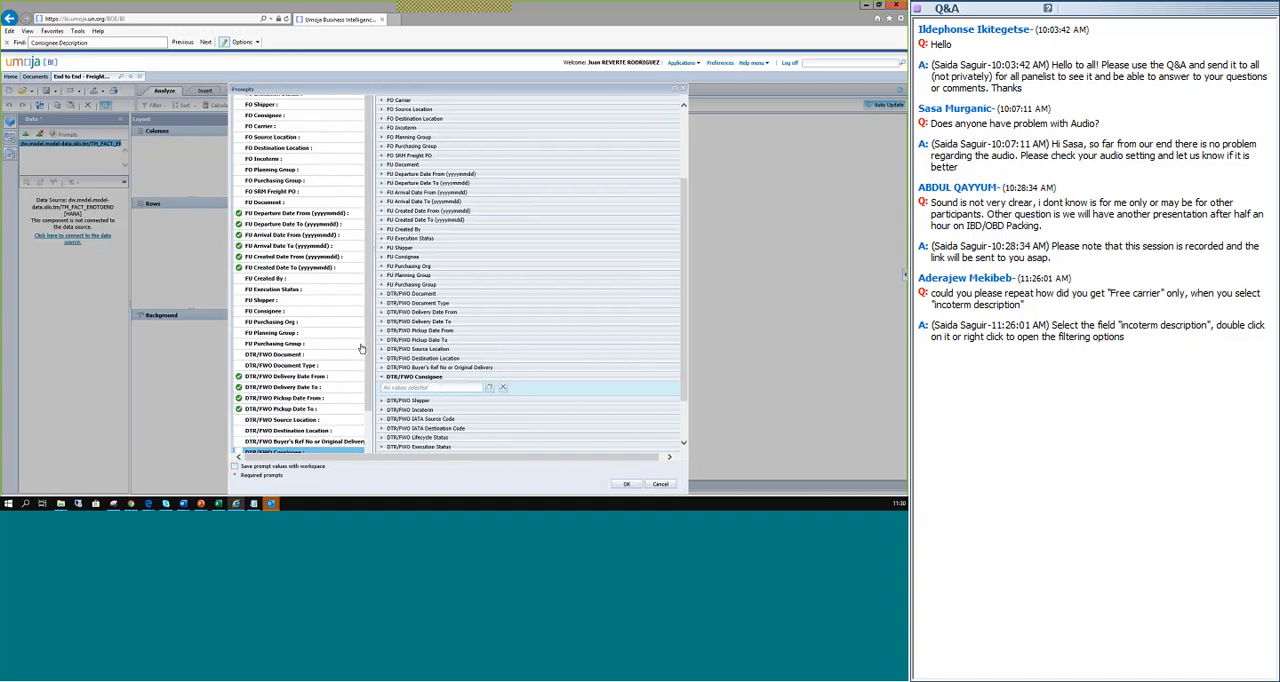
{"action": "left_click", "coordinate": [488, 384]}
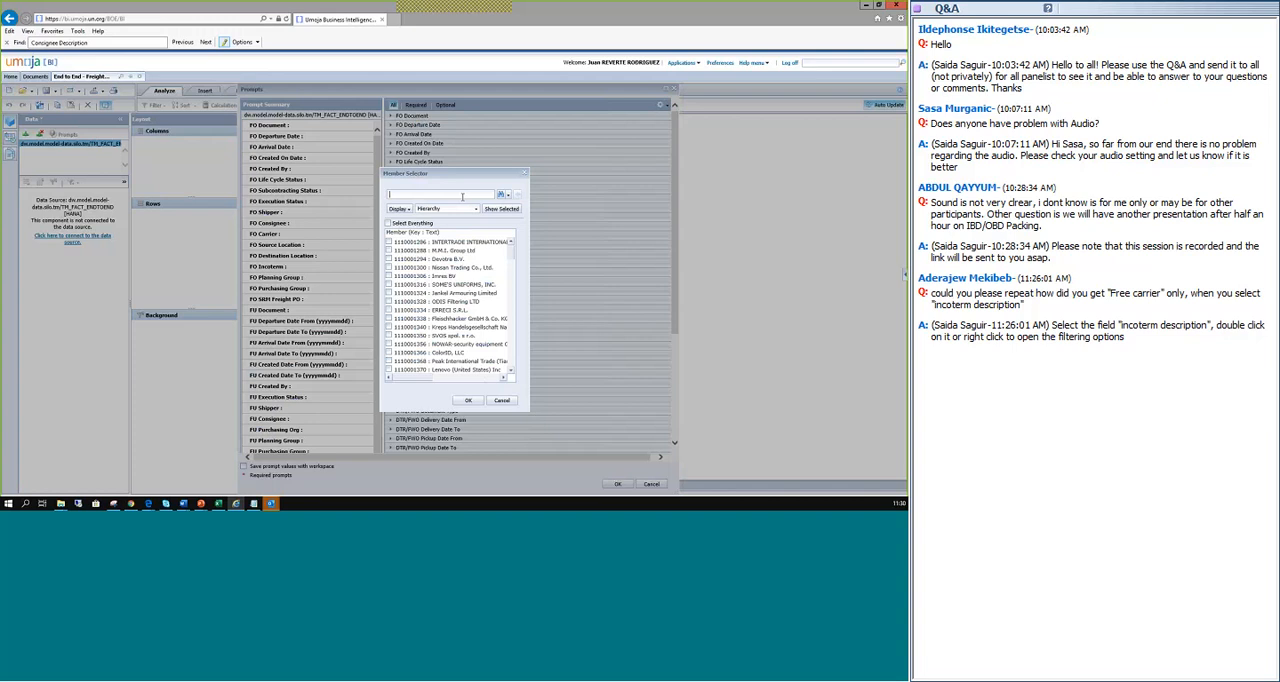
{"action": "type", "text": "Mali"}
{"action": "left_click", "coordinate": [508, 198]}
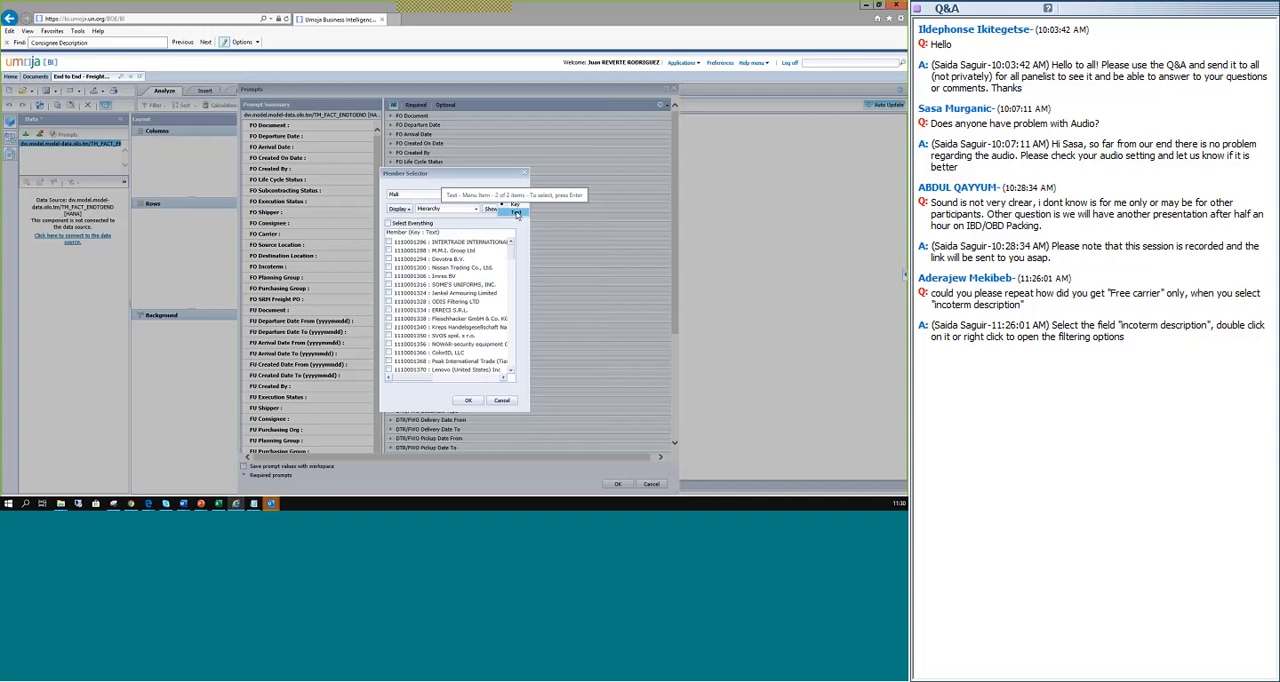
{"action": "left_click", "coordinate": [516, 213]}
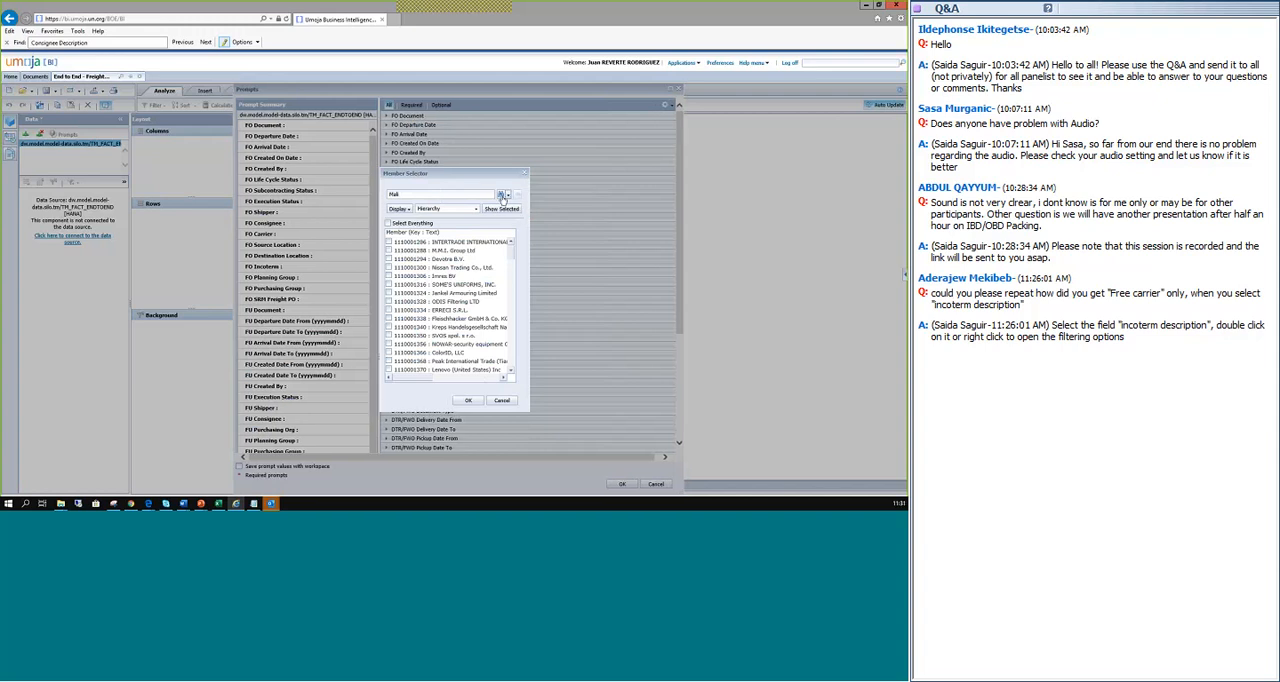
{"action": "left_click", "coordinate": [501, 196]}
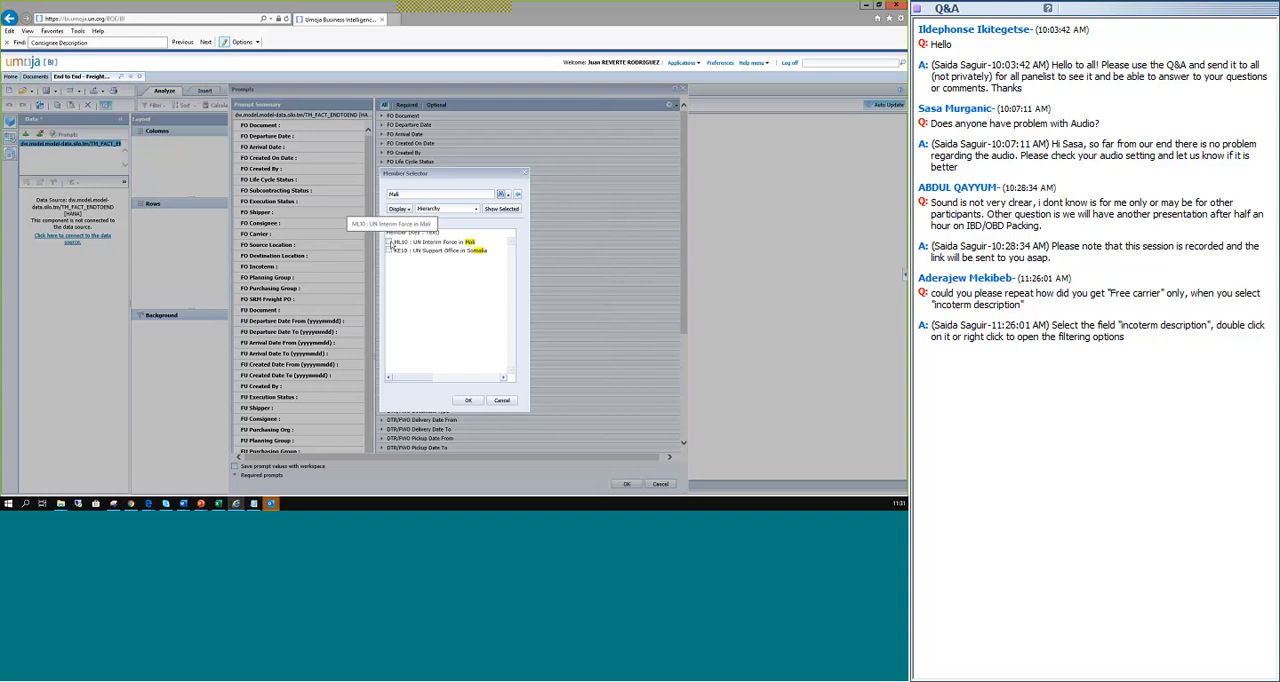
{"action": "left_click", "coordinate": [390, 243]}
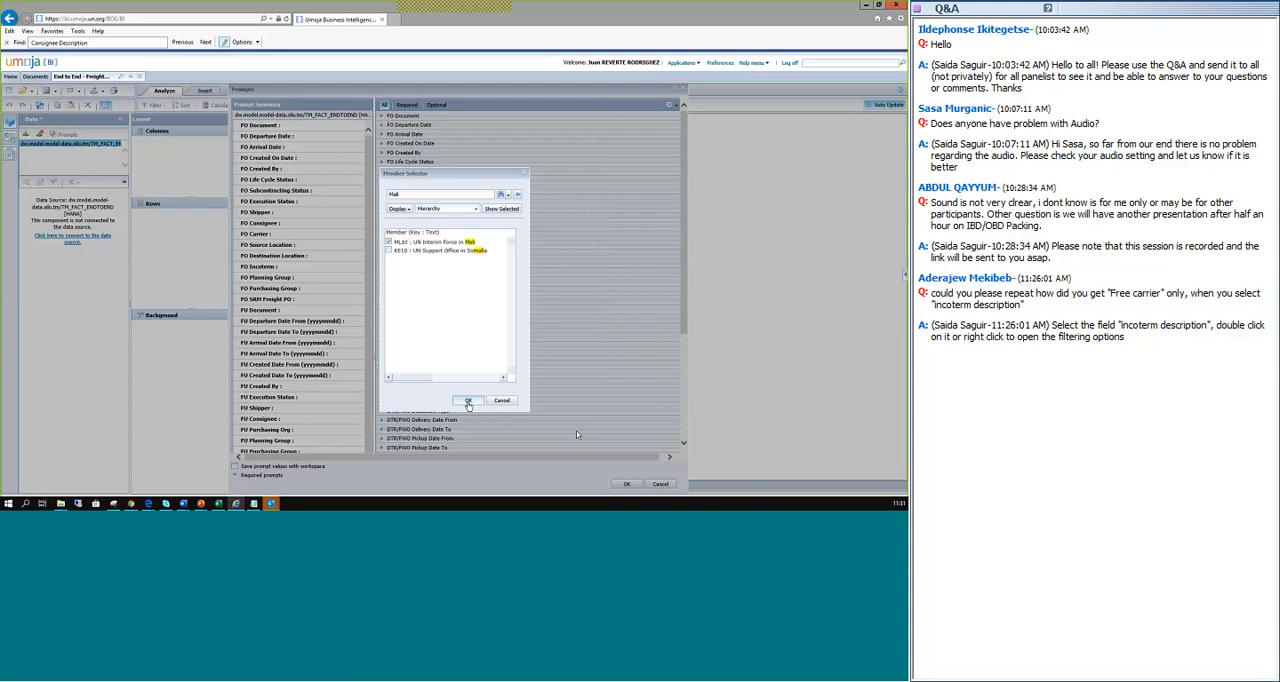
{"action": "left_click", "coordinate": [469, 401]}
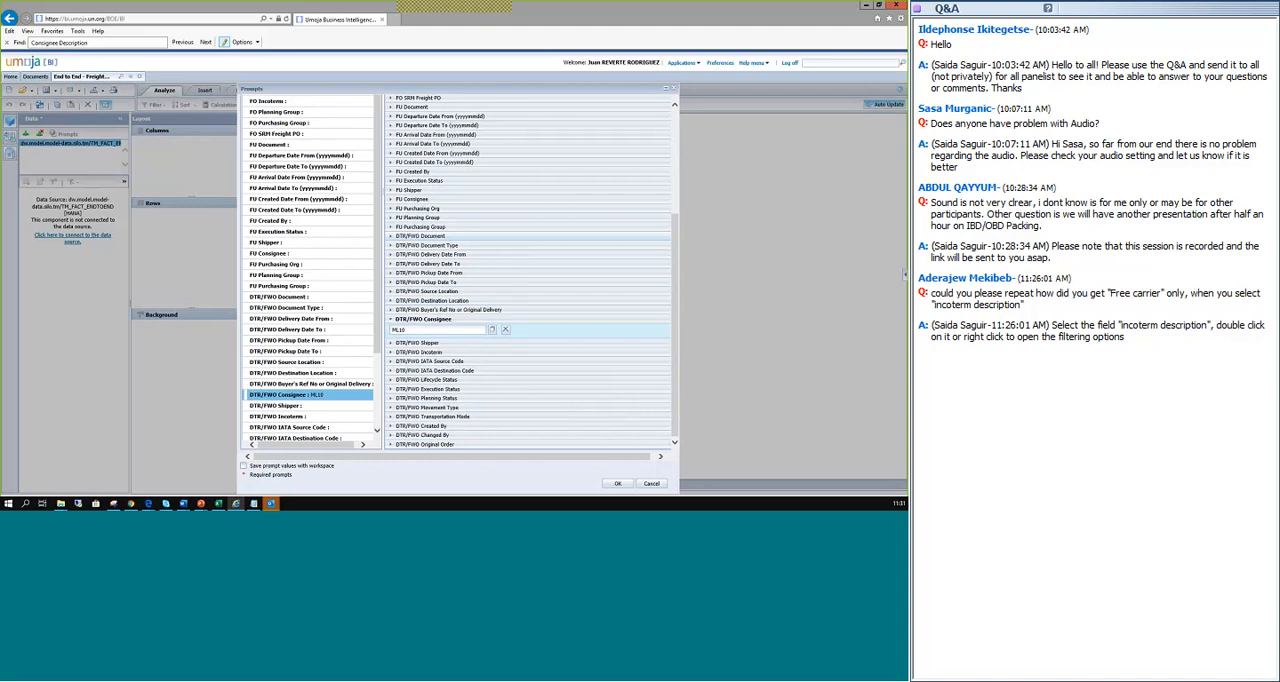
Run the report with the chosen prompt values and switch to the presentation's Demo 2 list of indicators.
{"action": "left_click", "coordinate": [575, 347]}
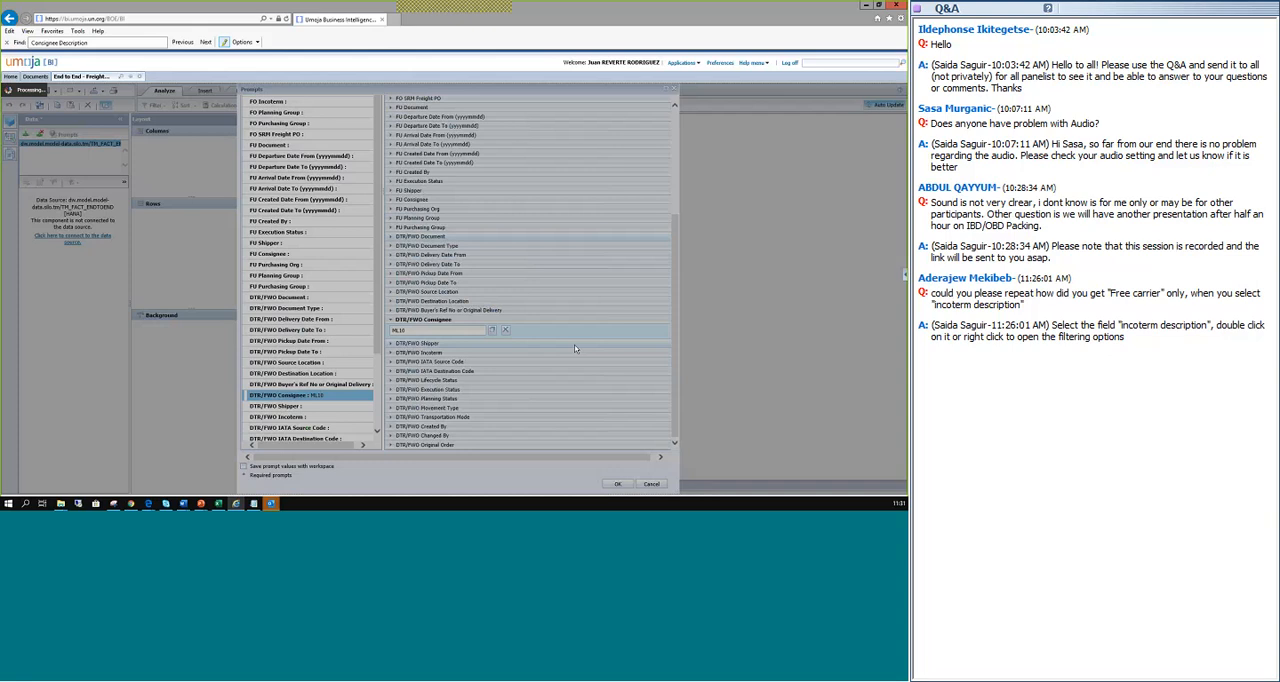
{"action": "key", "text": "alt+Tab"}
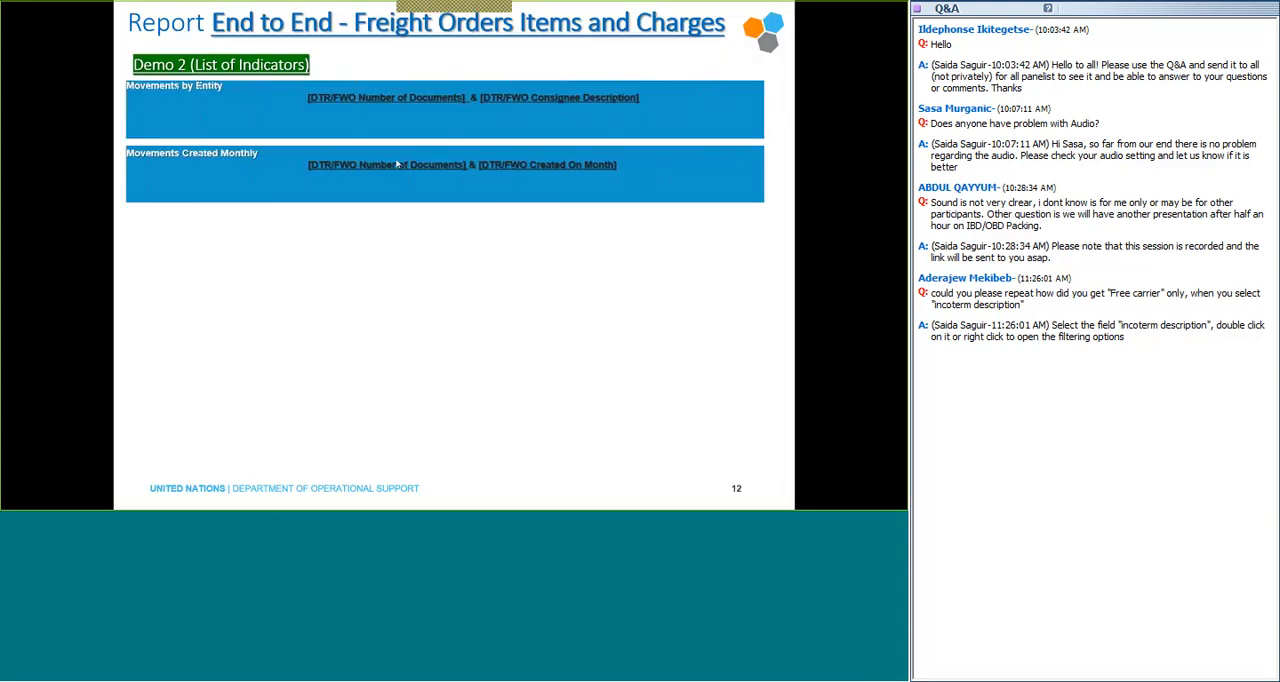
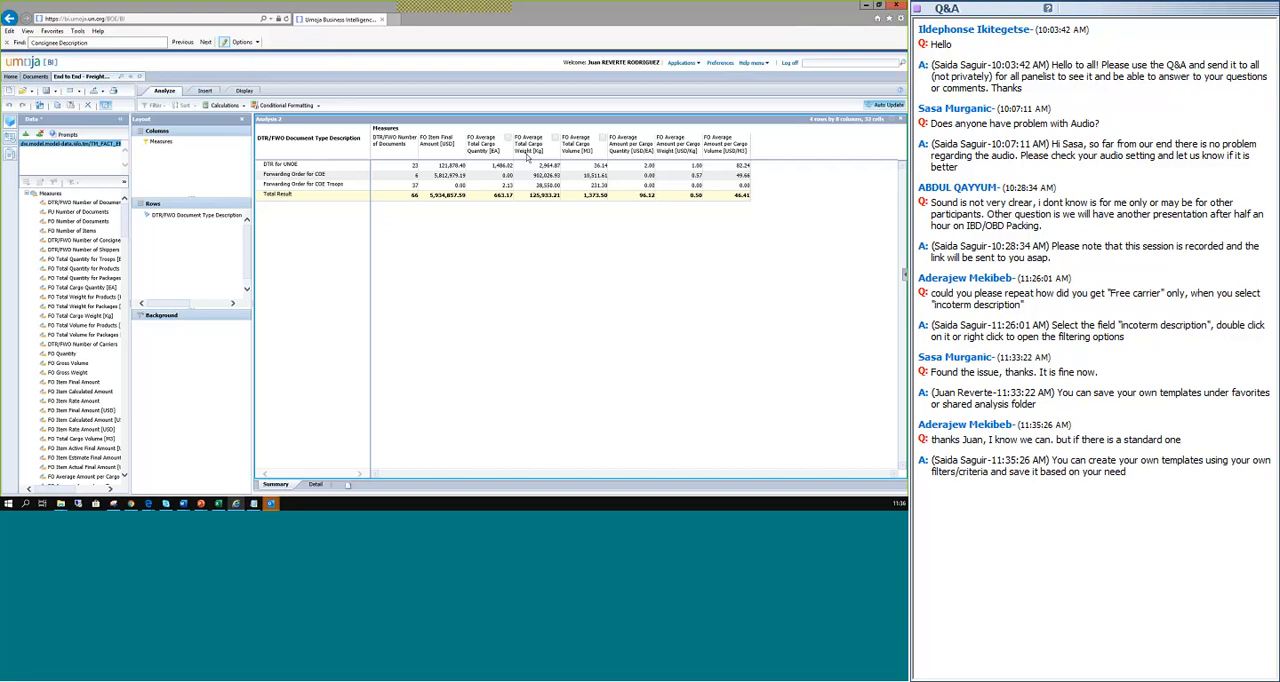
Filter the Measures so that only DTR/FWO Number of Documents is included in the columns.
{"action": "double_click", "coordinate": [159, 143]}
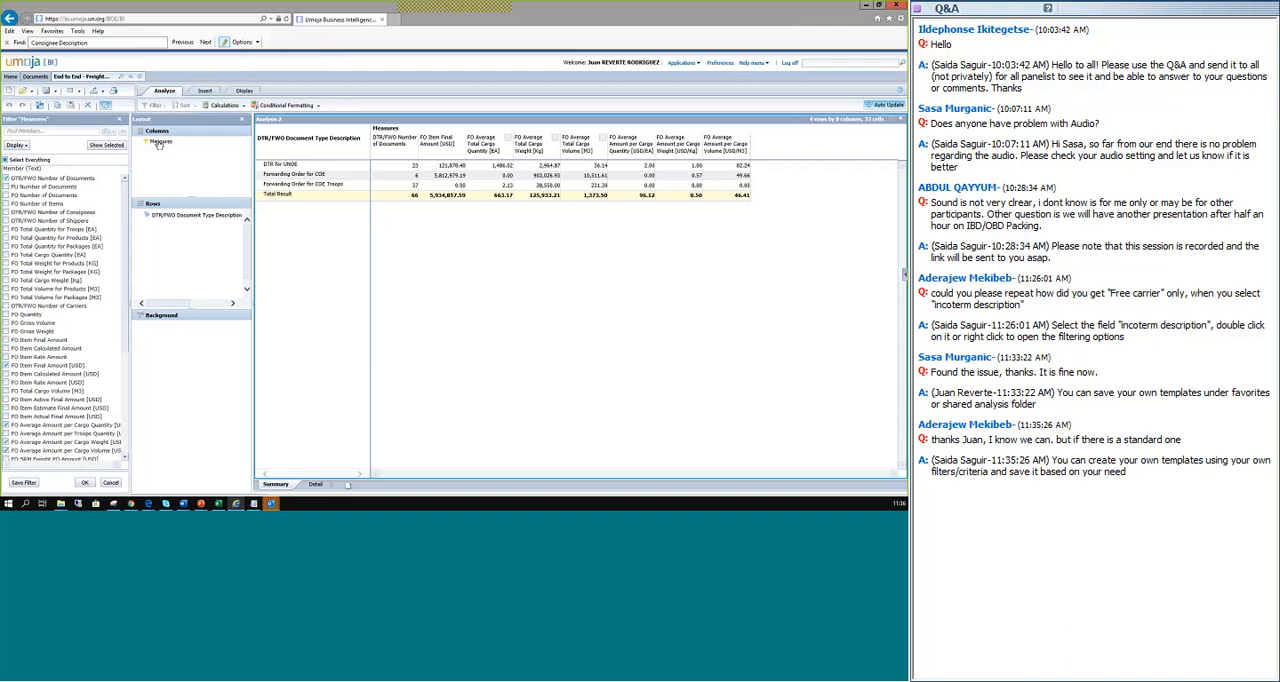
{"action": "left_click", "coordinate": [6, 160]}
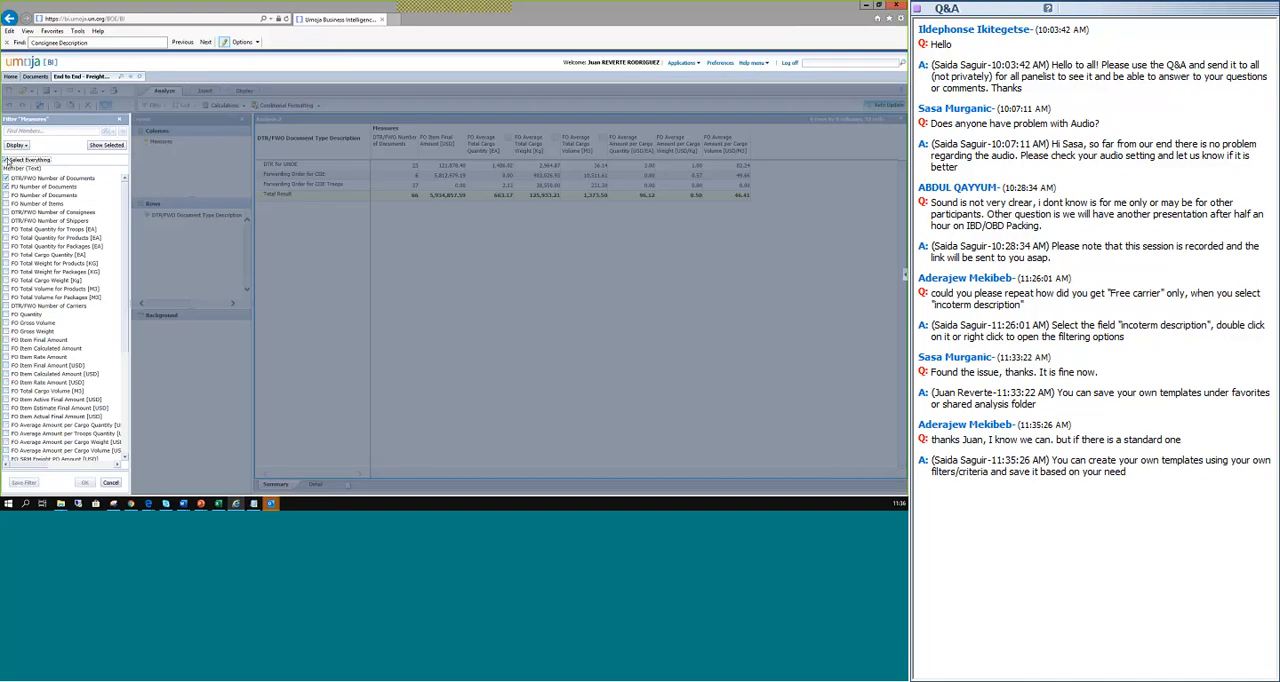
{"action": "left_click", "coordinate": [6, 160]}
{"action": "left_click", "coordinate": [73, 179]}
{"action": "left_click", "coordinate": [86, 483]}
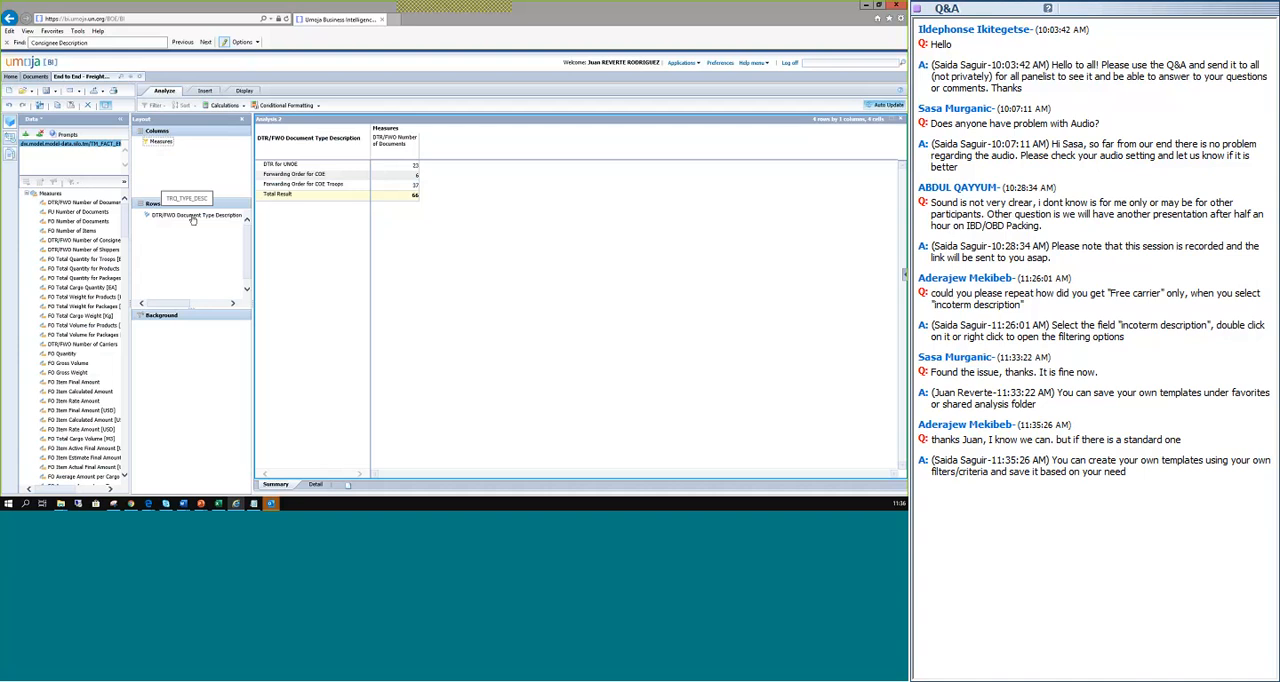
Replace DTR/FWO Document Type Description in the rows with DTR/FWO Created On Year followed by DTR/FWO Created On Month, widening the row header column.
{"action": "left_click_drag", "start_coordinate": [209, 217], "coordinate": [48, 257]}
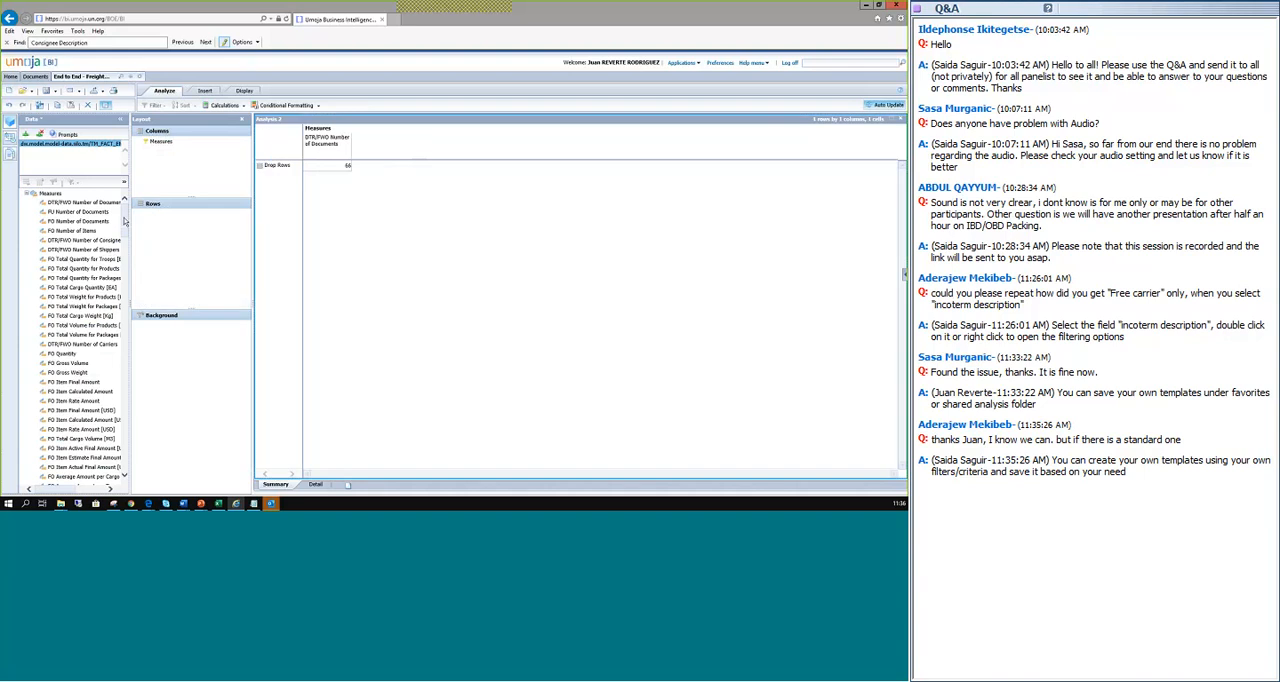
{"action": "left_click_drag", "start_coordinate": [125, 221], "coordinate": [128, 249]}
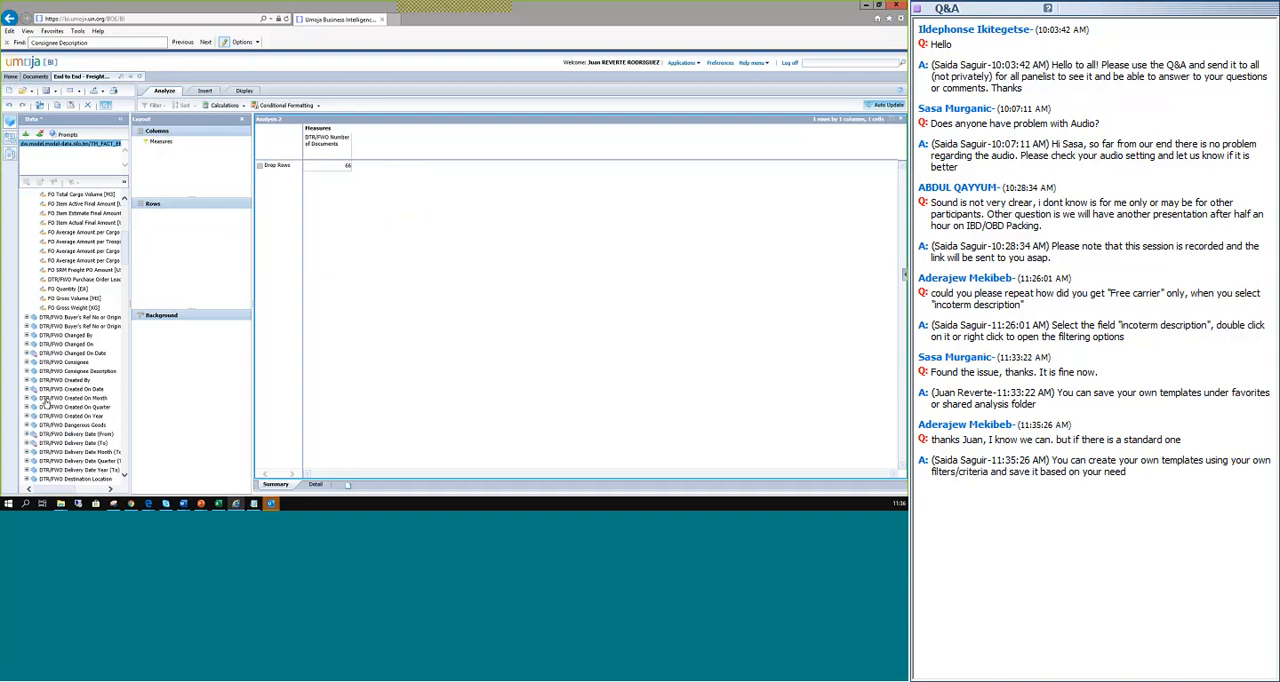
{"action": "left_click_drag", "start_coordinate": [80, 398], "coordinate": [211, 260]}
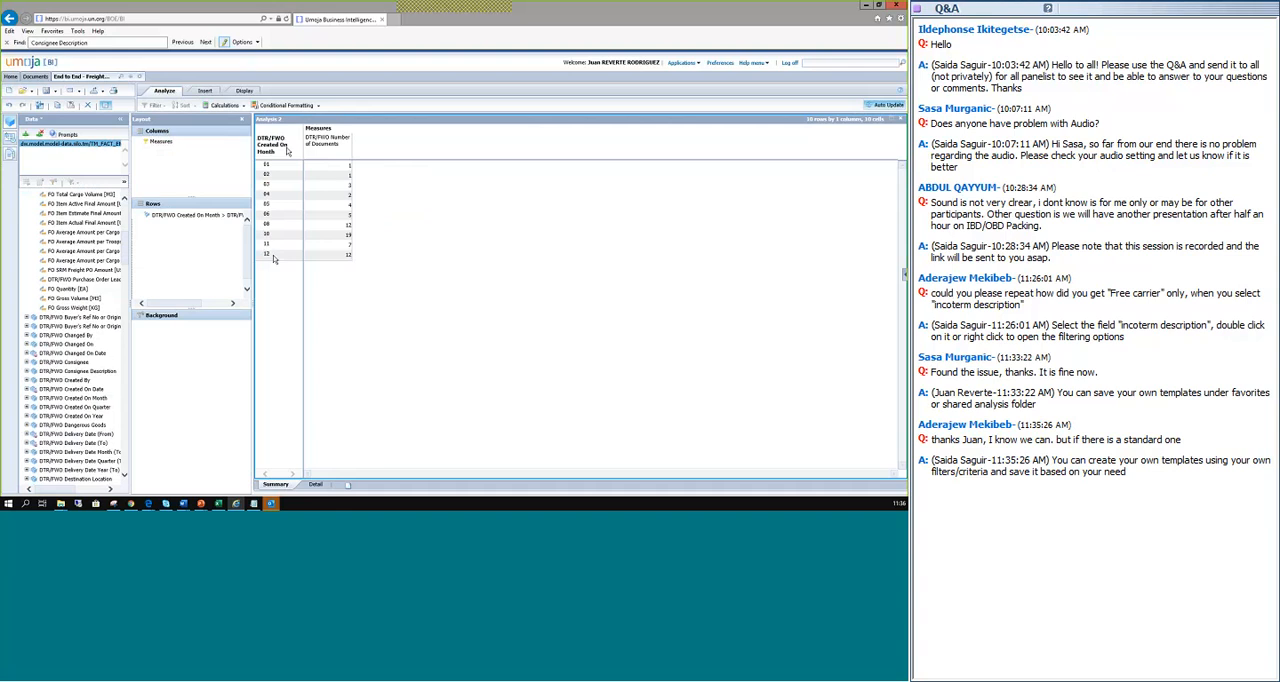
{"action": "left_click_drag", "start_coordinate": [303, 152], "coordinate": [316, 155]}
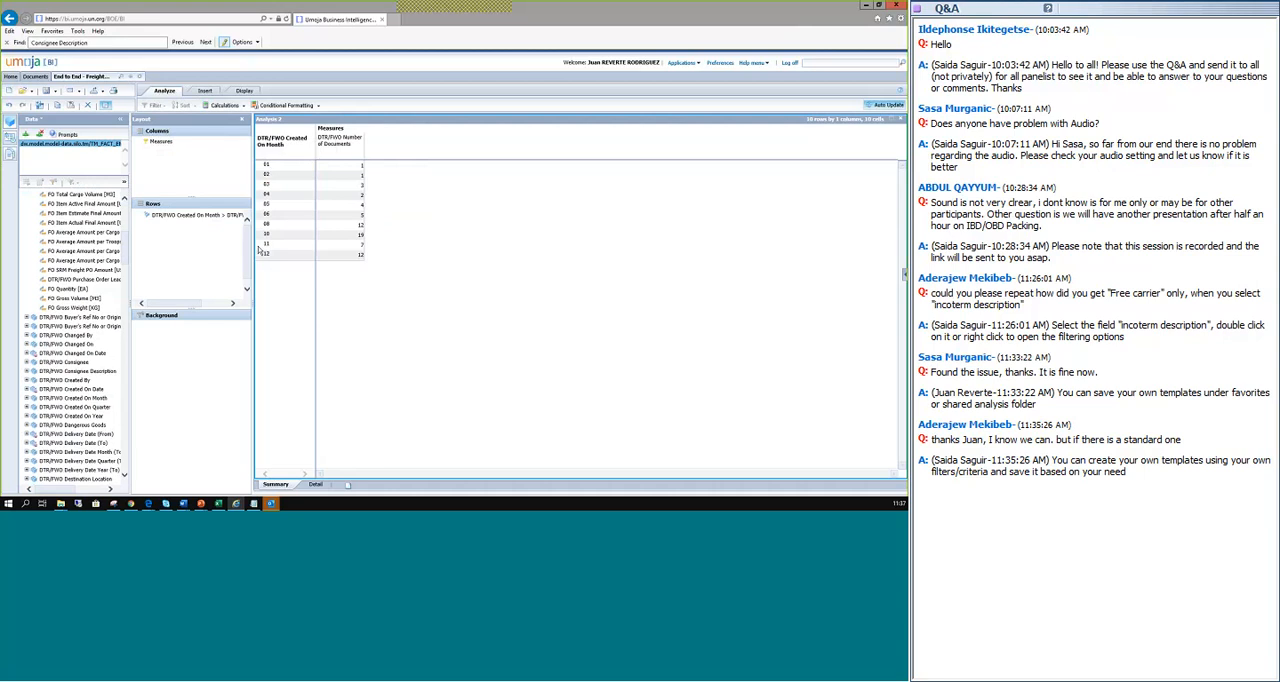
{"action": "scroll", "coordinate": [87, 377], "scroll_direction": "down", "scroll_amount": 1}
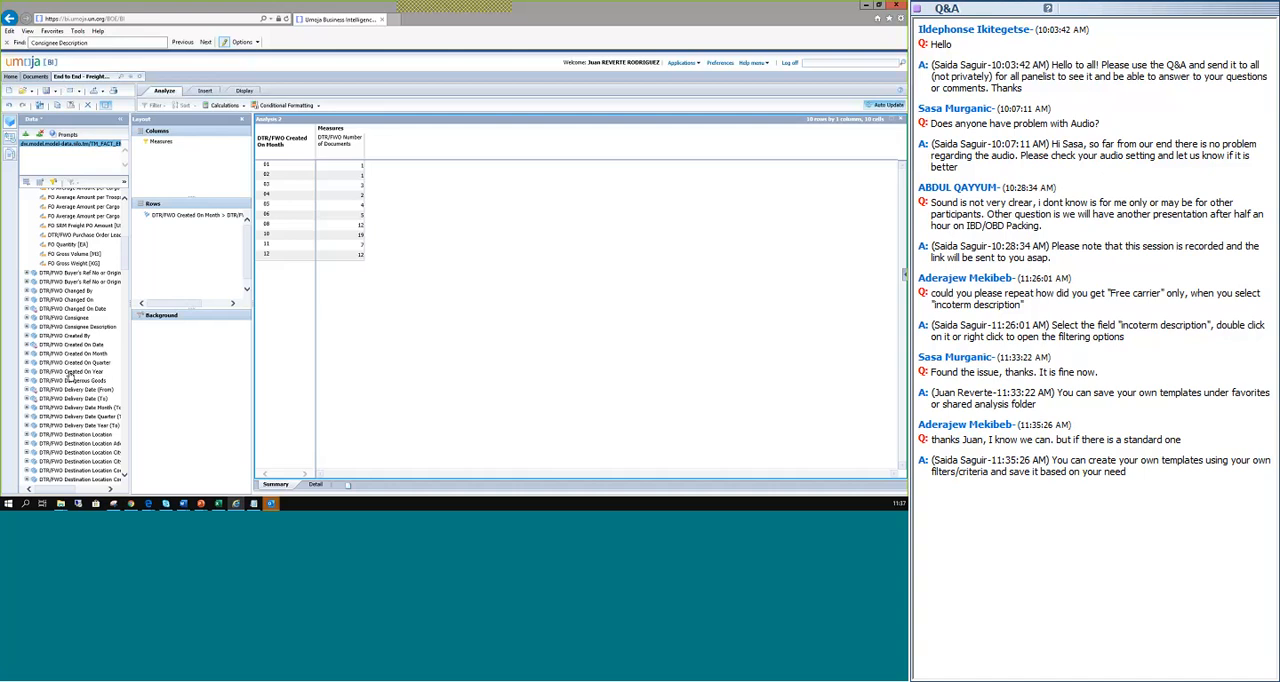
{"action": "left_click_drag", "start_coordinate": [70, 373], "coordinate": [175, 214]}
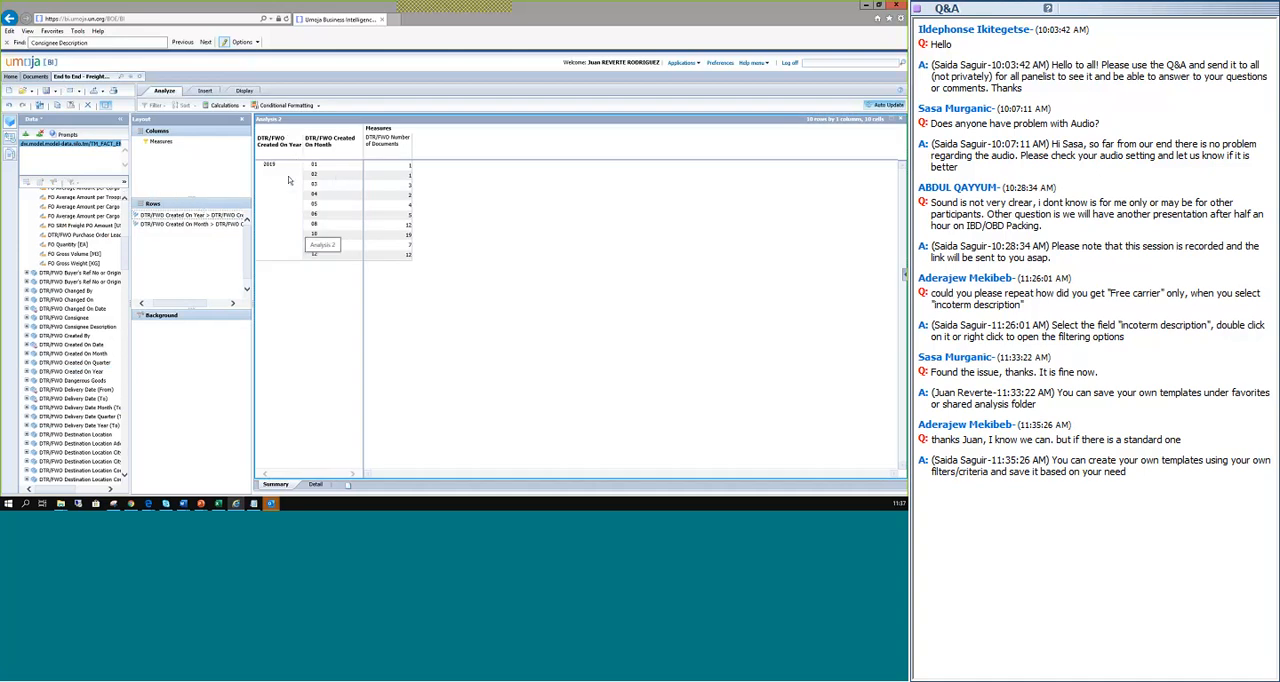
Keep only month 10 of DTR/FWO Created On Month in the crosstab.
{"action": "left_click", "coordinate": [317, 236]}
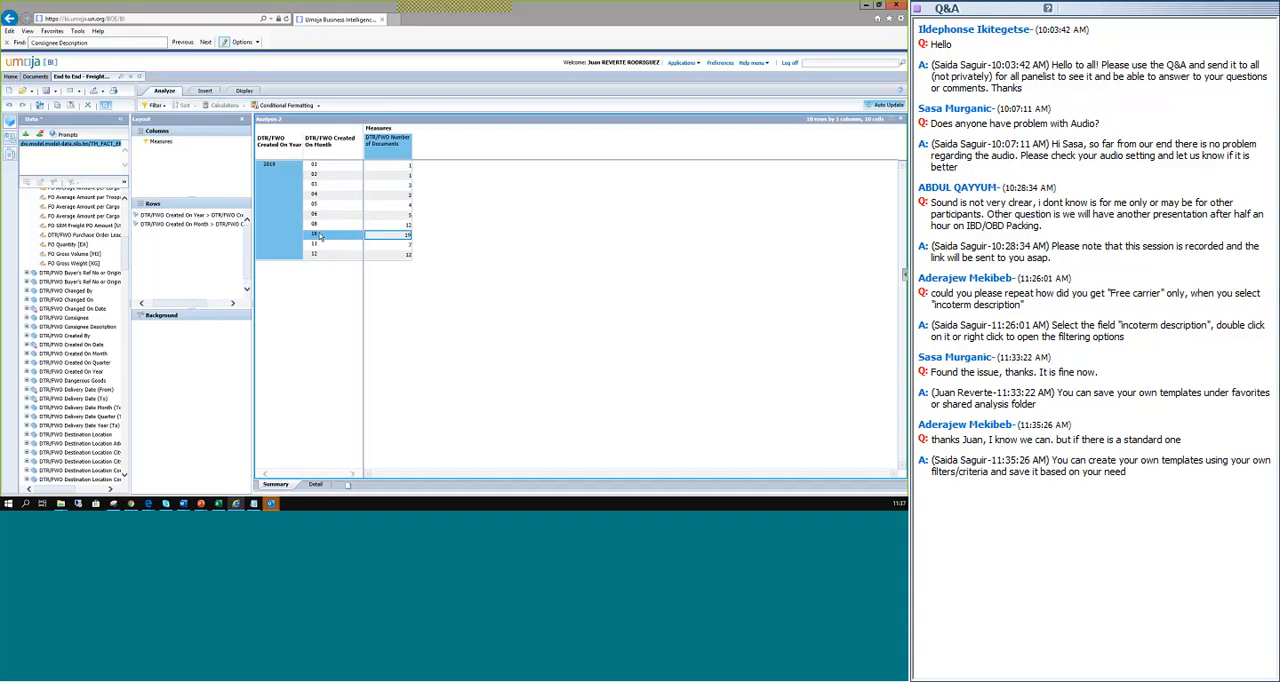
{"action": "right_click", "coordinate": [320, 237]}
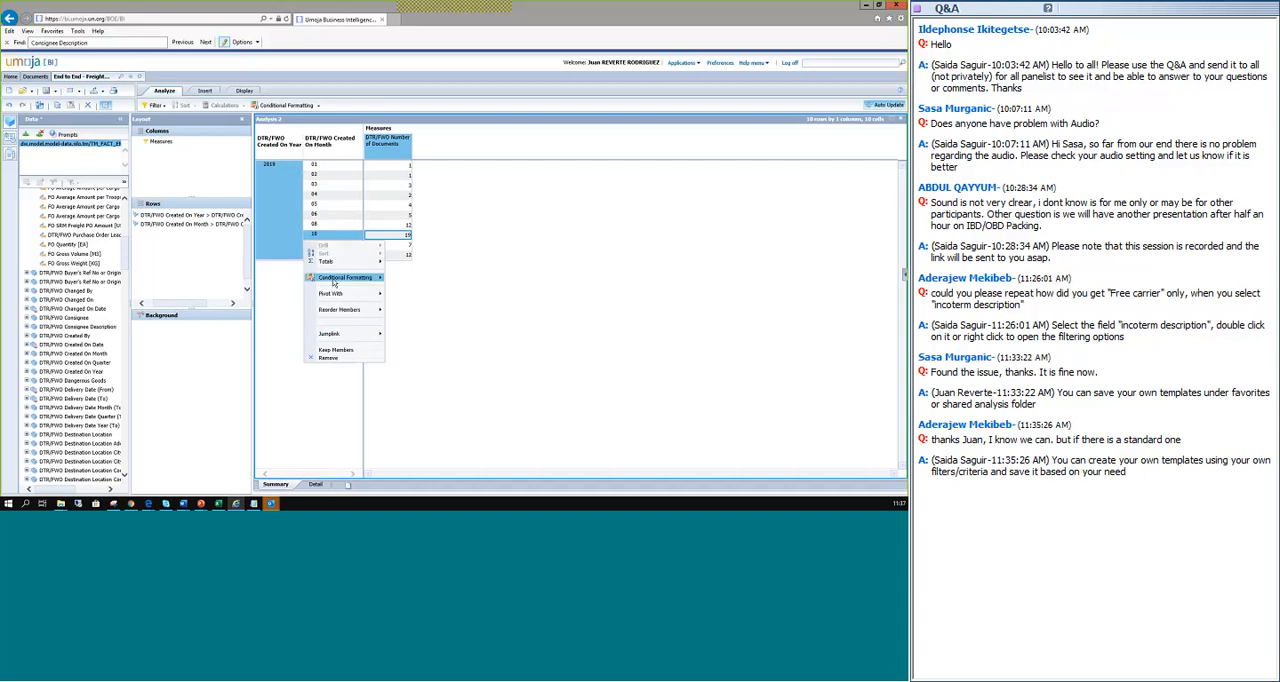
{"action": "left_click", "coordinate": [337, 350]}
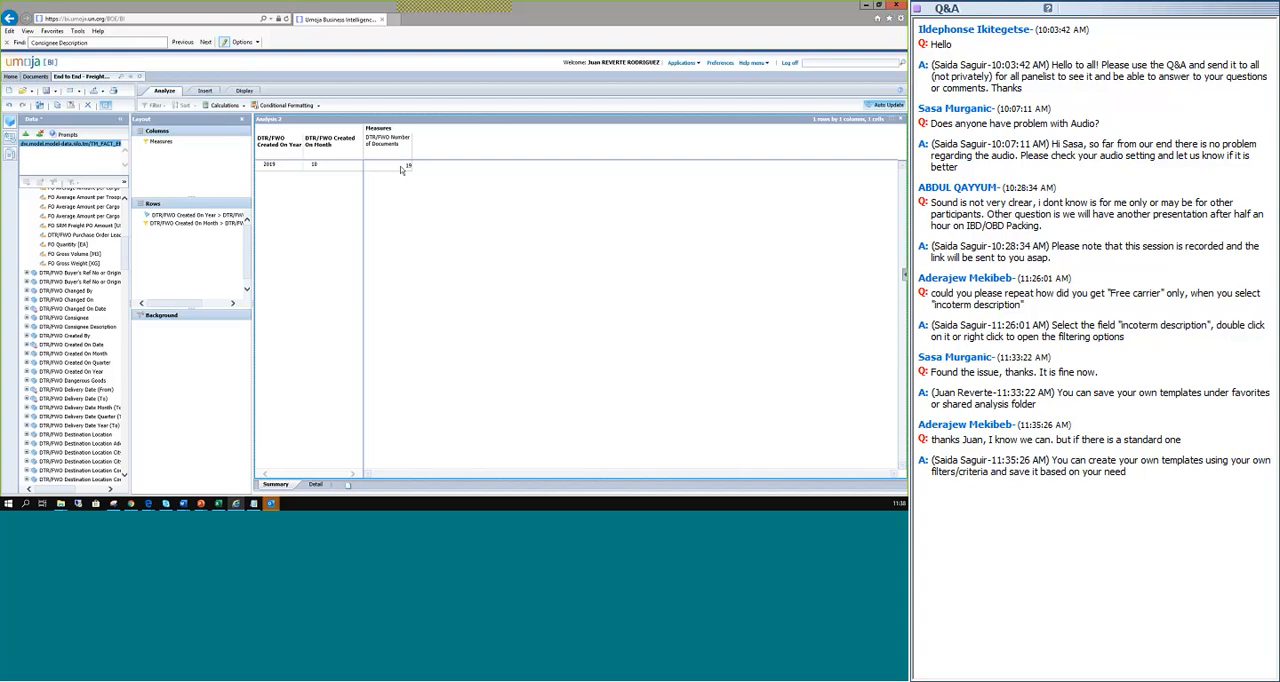
{"action": "scroll", "coordinate": [86, 292], "scroll_direction": "down", "scroll_amount": 5}
{"action": "scroll", "coordinate": [86, 292], "scroll_direction": "down", "scroll_amount": 10}
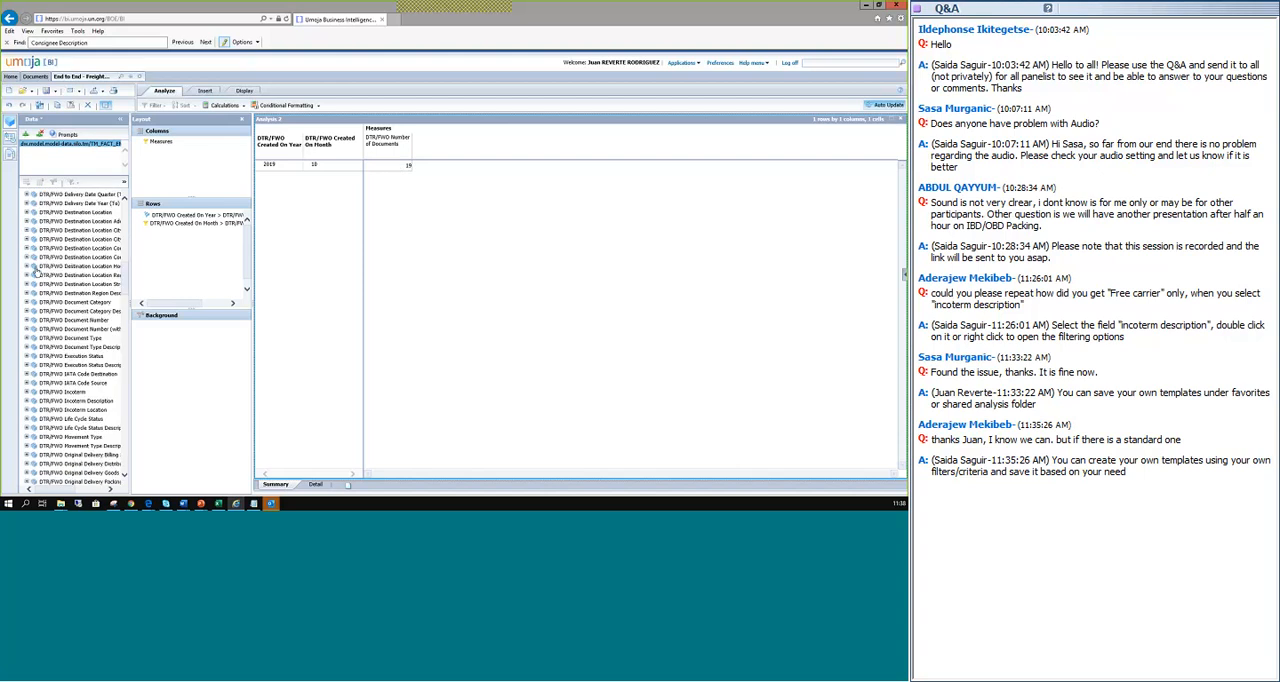
{"action": "scroll", "coordinate": [42, 277], "scroll_direction": "down", "scroll_amount": 5}
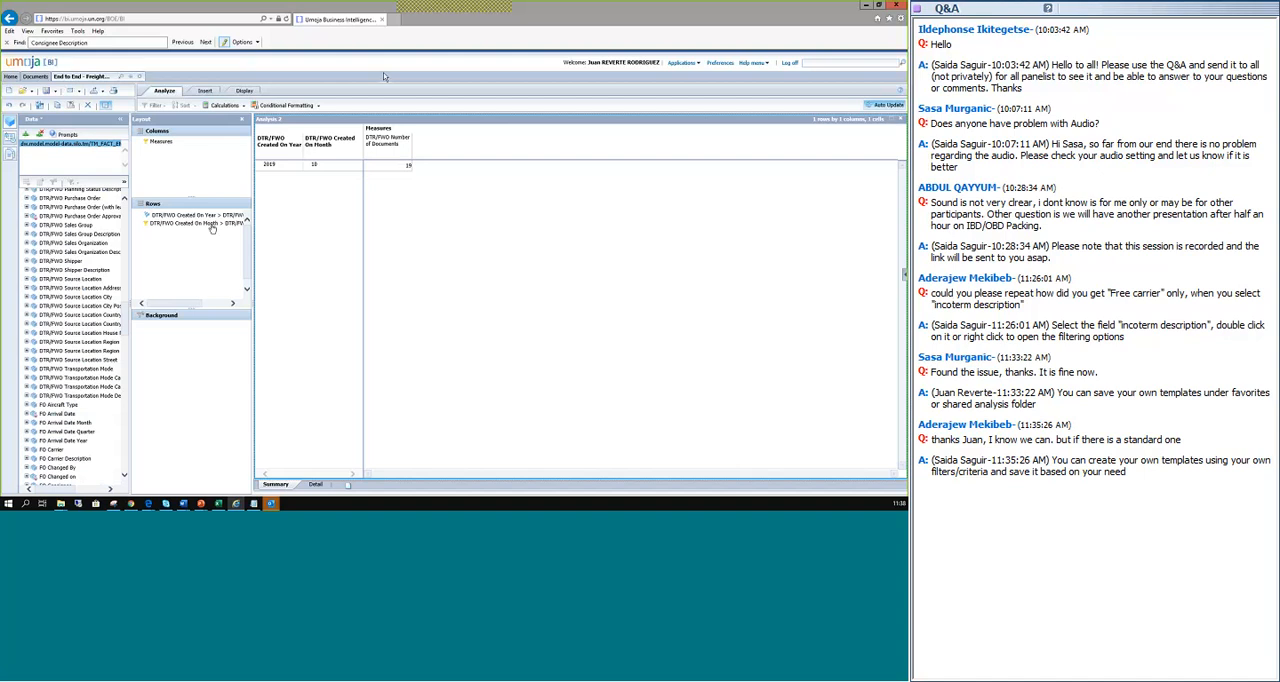
Reset the DTR/FWO Created On Month filter by selecting all months again.
{"action": "left_click", "coordinate": [211, 225]}
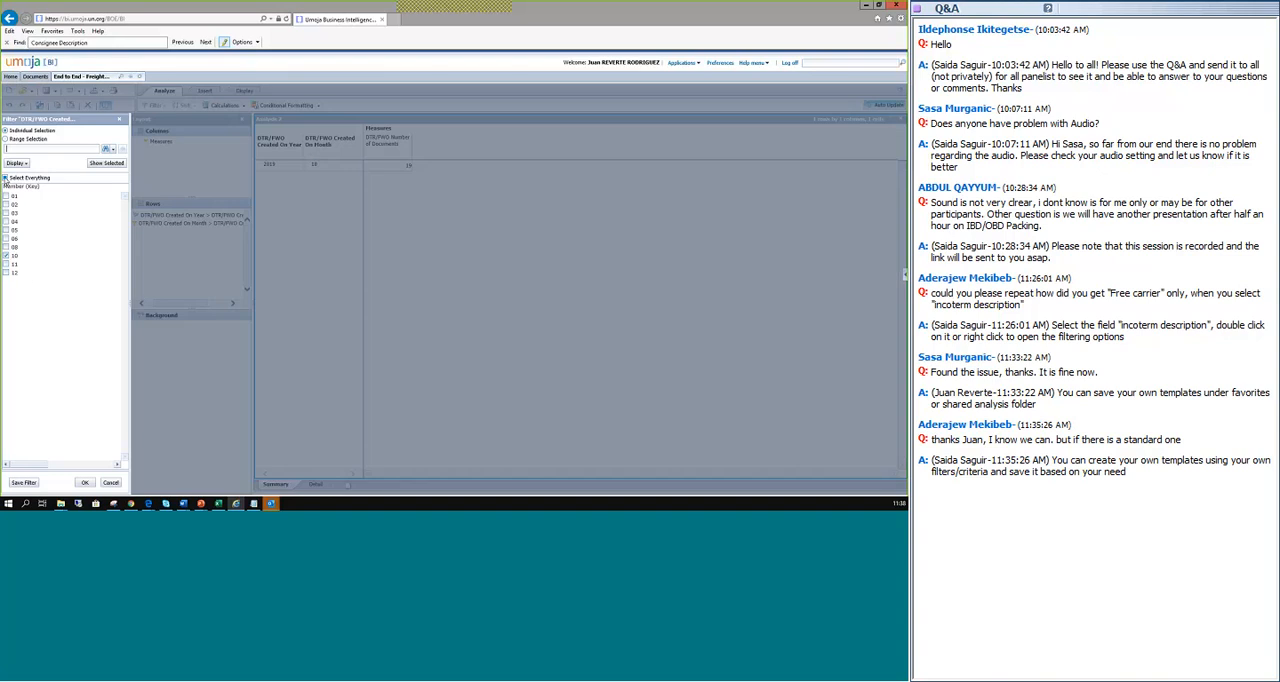
{"action": "left_click", "coordinate": [5, 177]}
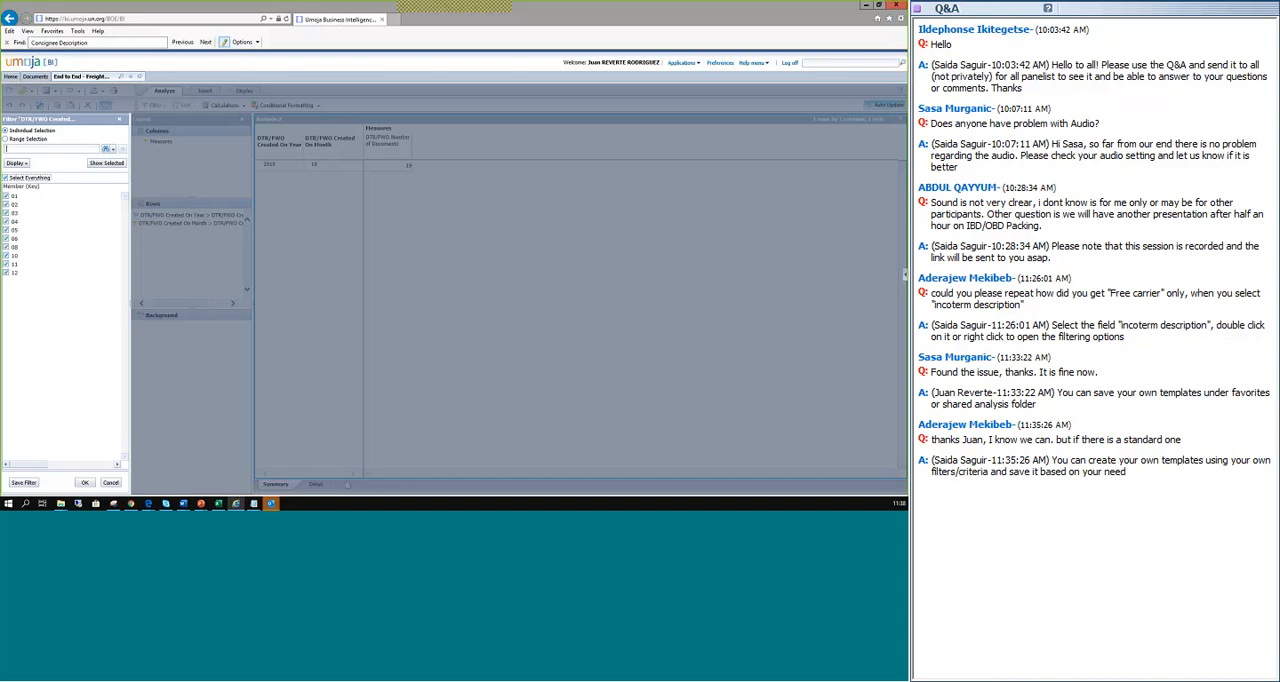
{"action": "left_click", "coordinate": [87, 483]}
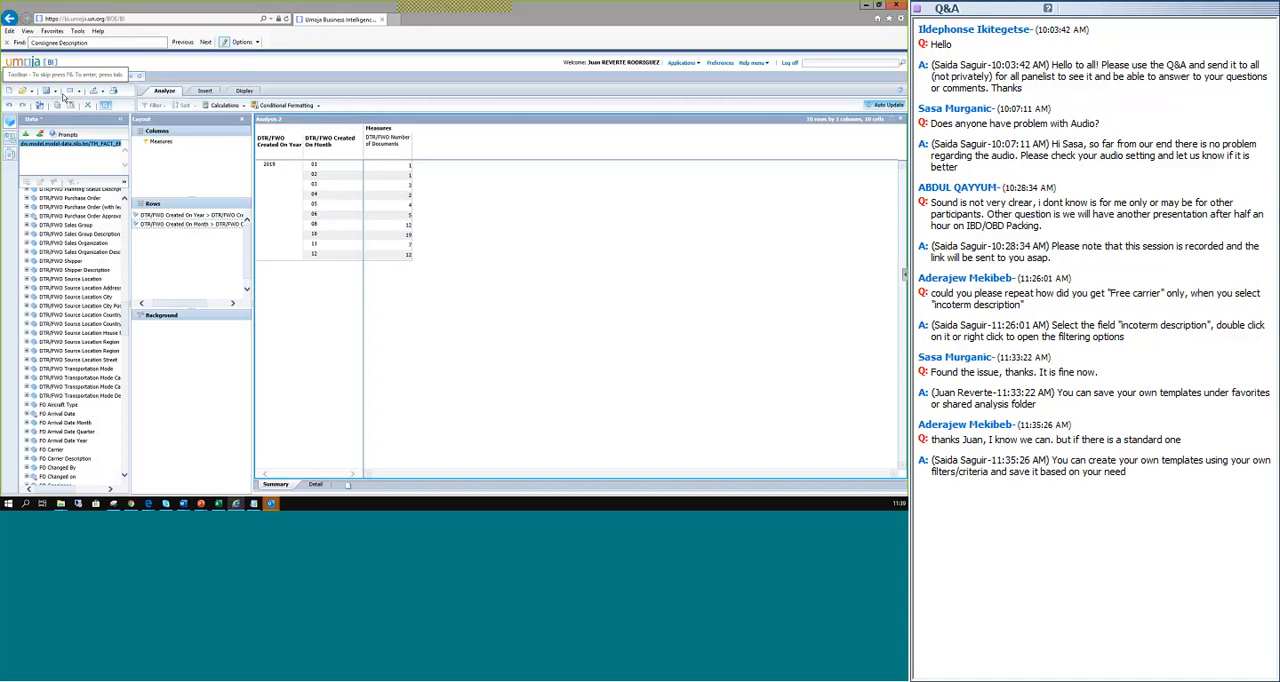
Start saving the analysis as a new workspace and browse the Umoja BI public folder as a possible location.
{"action": "left_click", "coordinate": [56, 93]}
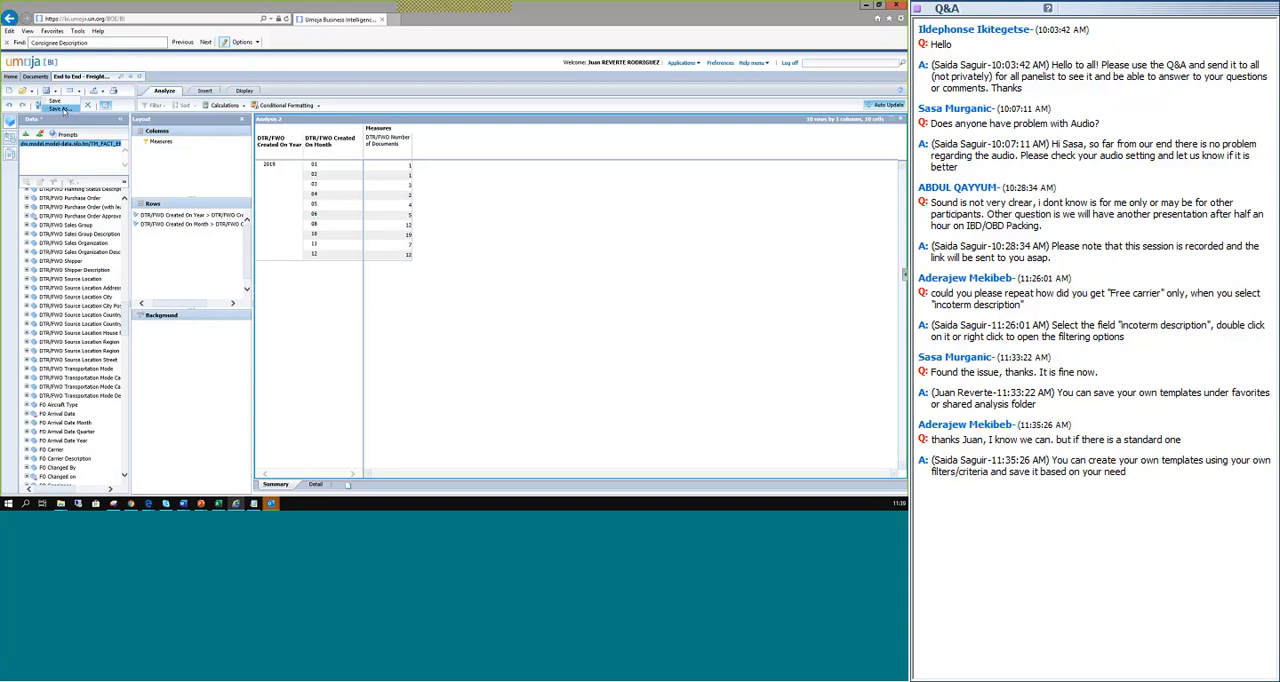
{"action": "left_click", "coordinate": [62, 109]}
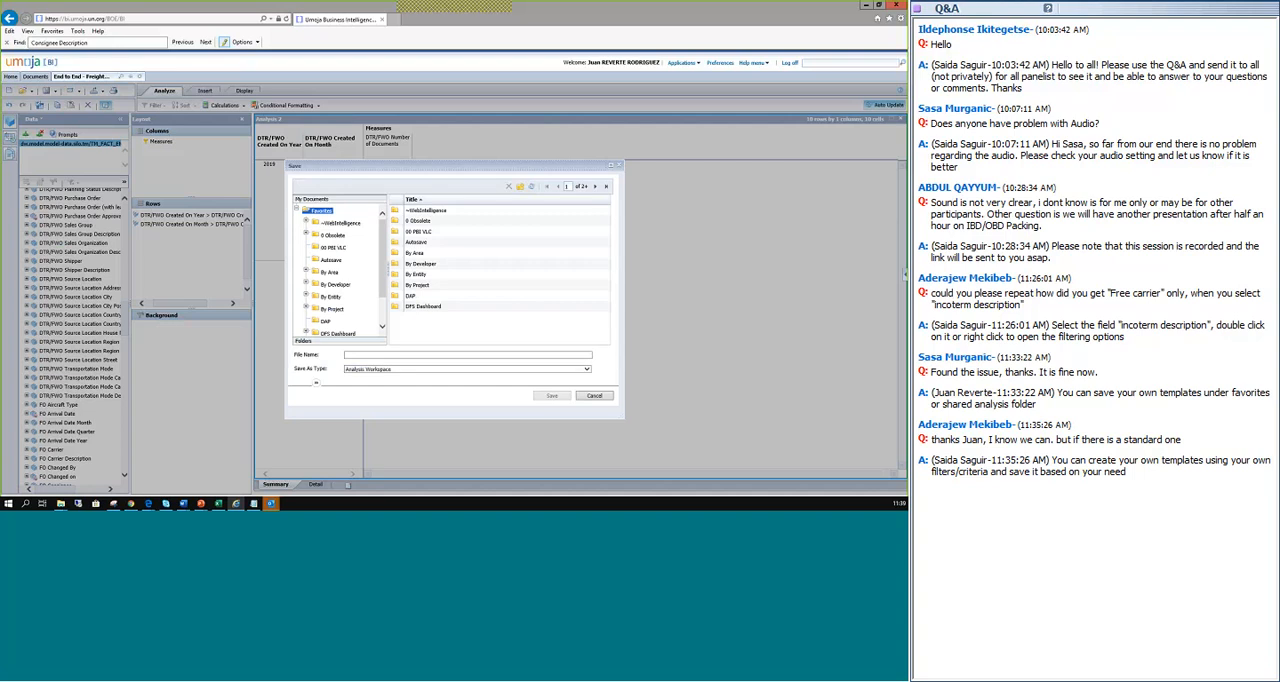
{"action": "scroll", "coordinate": [333, 327], "scroll_direction": "down", "scroll_amount": 1}
{"action": "scroll", "coordinate": [333, 327], "scroll_direction": "up", "scroll_amount": 1}
{"action": "left_click", "coordinate": [313, 342]}
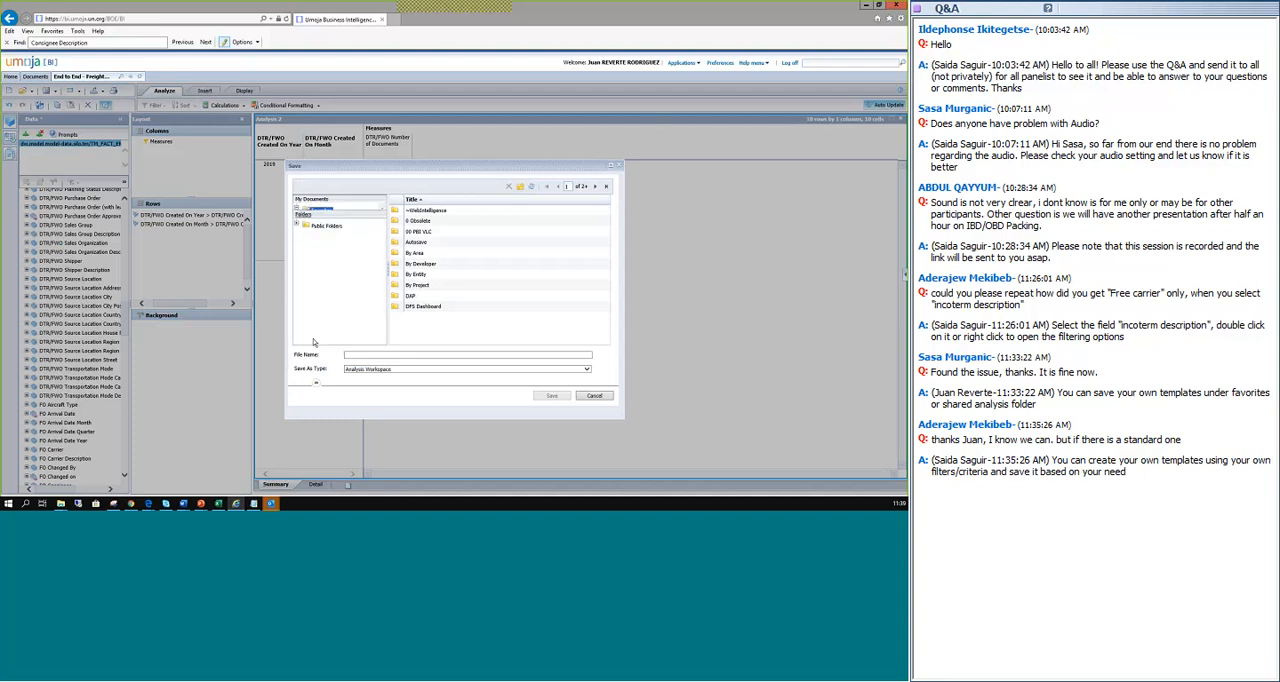
{"action": "left_click", "coordinate": [305, 219]}
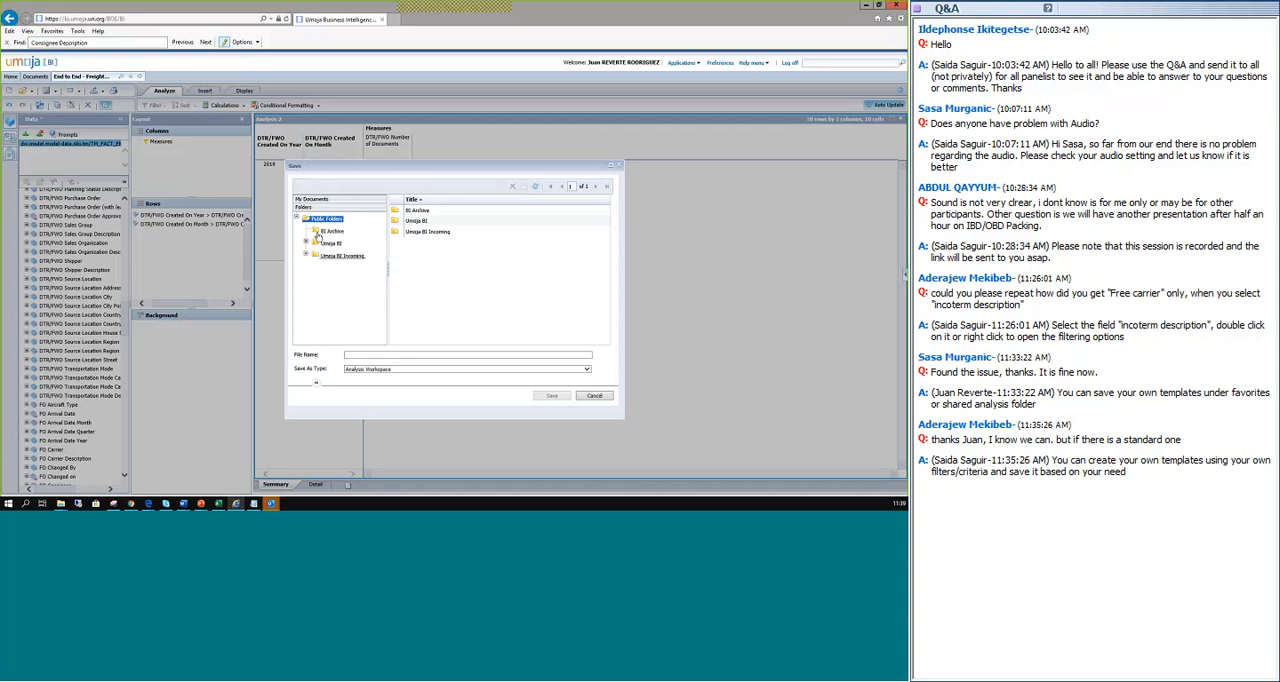
{"action": "left_click", "coordinate": [328, 243]}
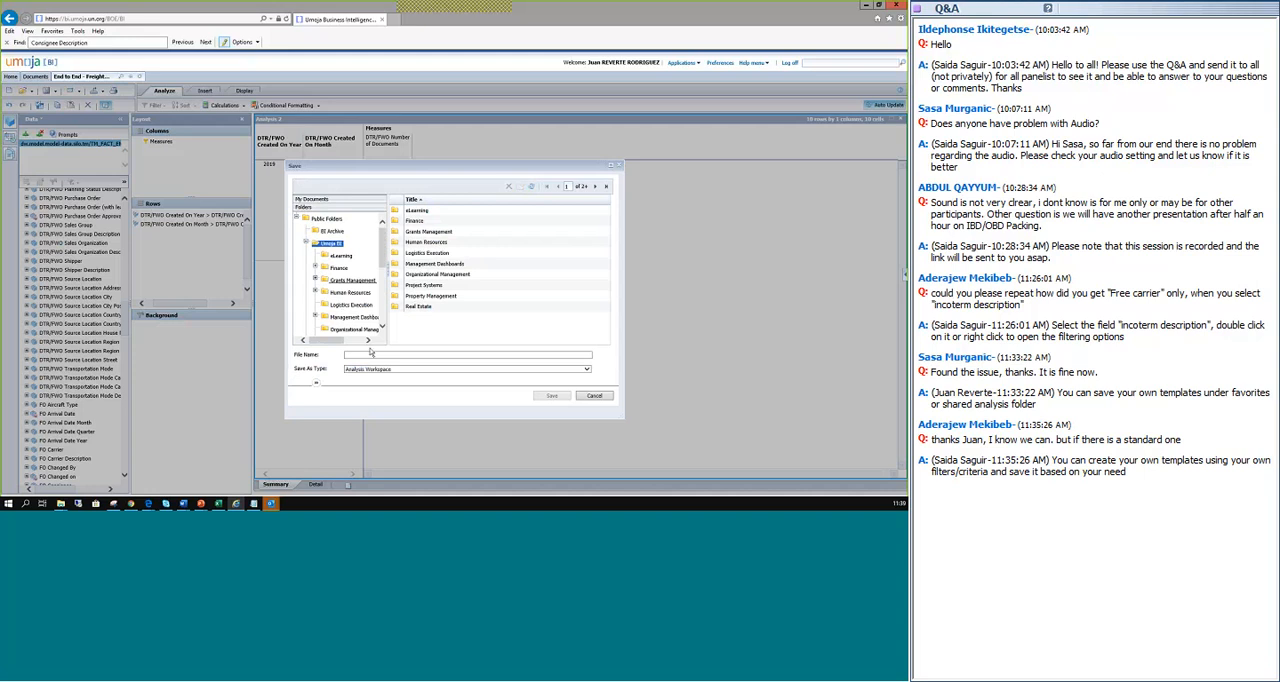
Save the analysis workspace in Favorites under a file name combining two colleagues' first names with Mali.
{"action": "left_click", "coordinate": [312, 201]}
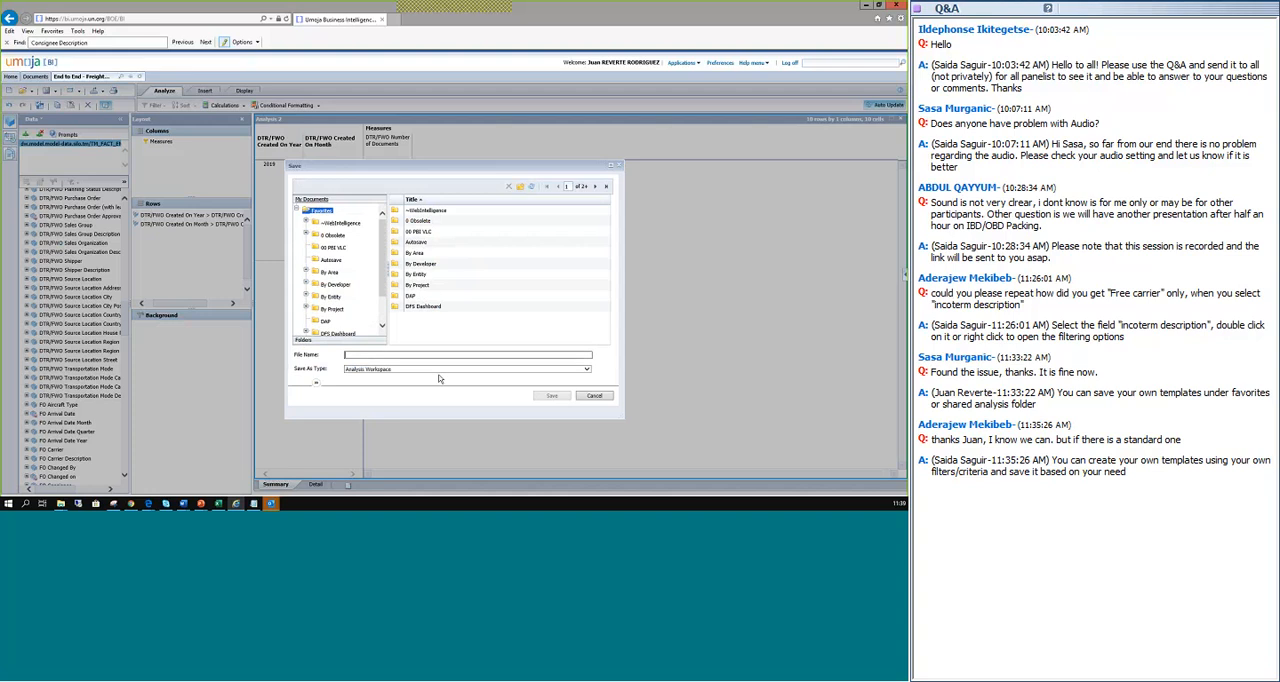
{"action": "type", "text": "Daniel_1"}
{"action": "type", "text": "aida_Mall"}
{"action": "left_click", "coordinate": [563, 395]}
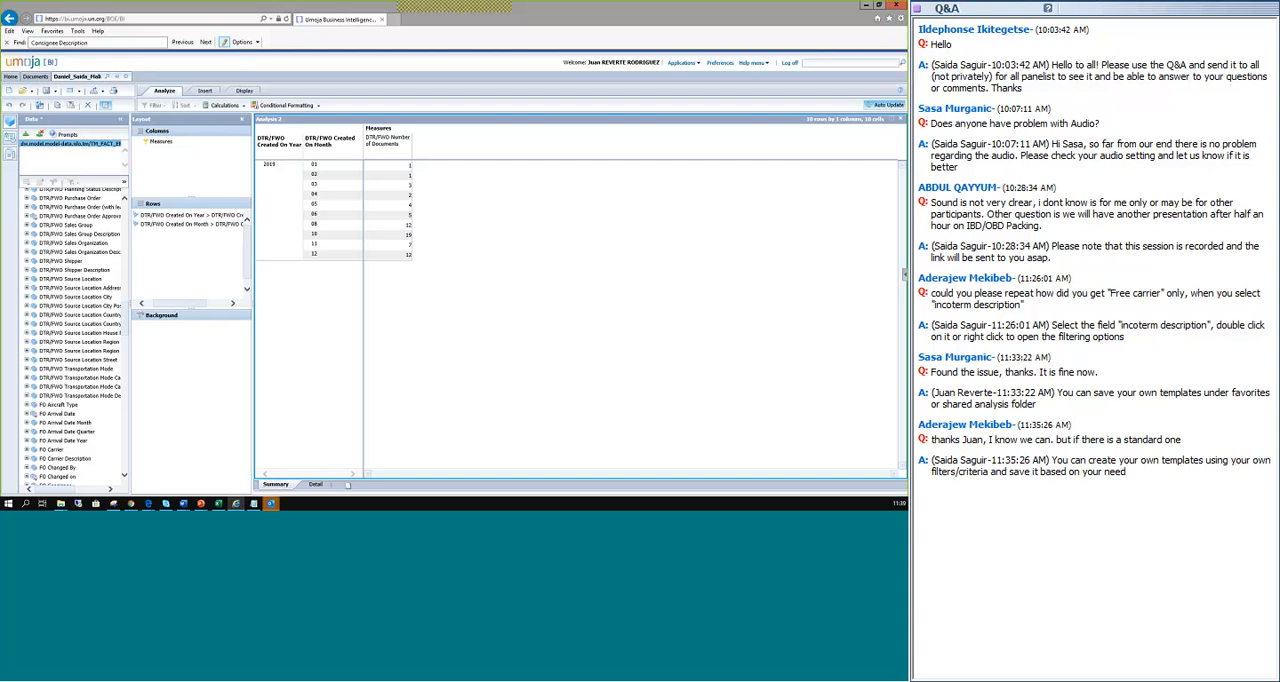
Close the report and reopen the newly saved Mali workspace from My Favorites.
{"action": "left_click", "coordinate": [126, 77]}
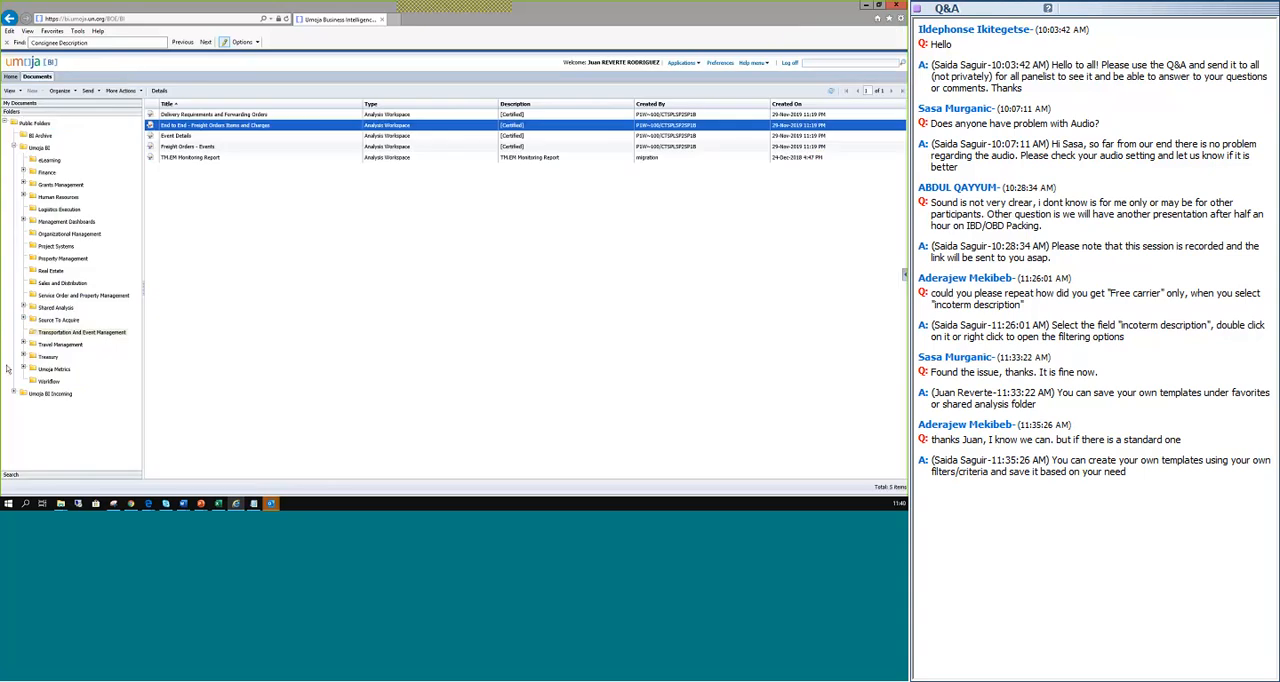
{"action": "left_click", "coordinate": [18, 104]}
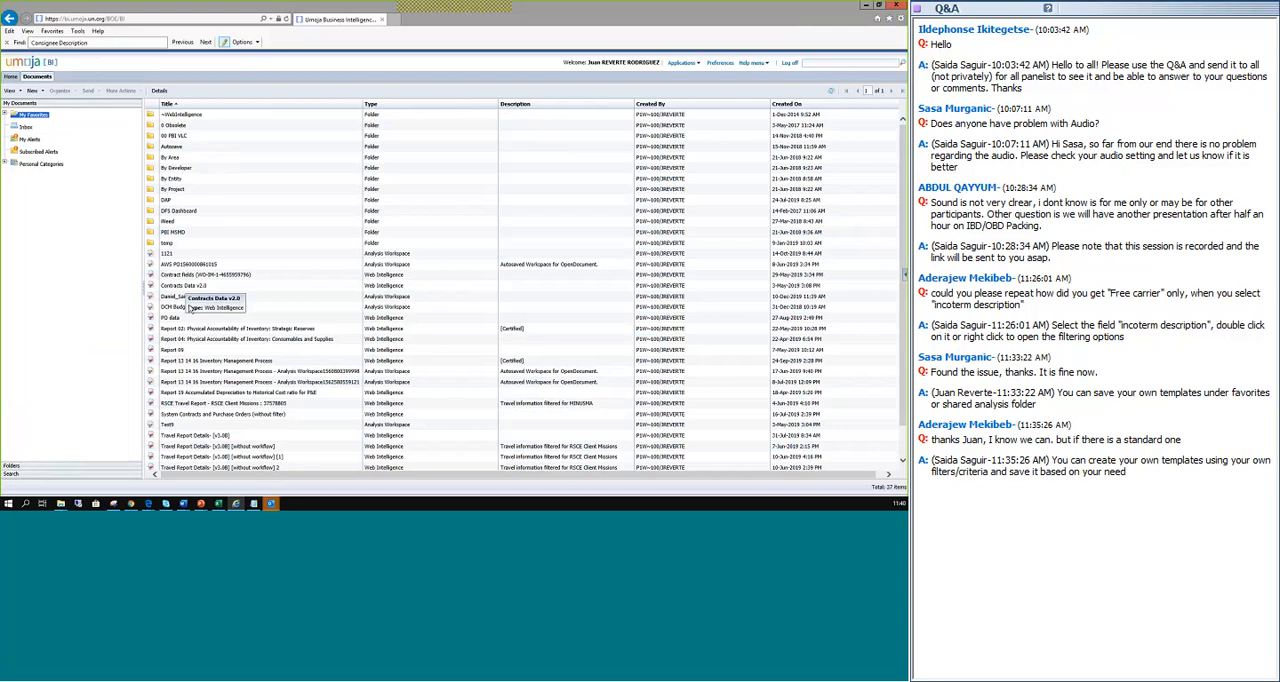
{"action": "scroll", "coordinate": [189, 311], "scroll_direction": "down", "scroll_amount": 1}
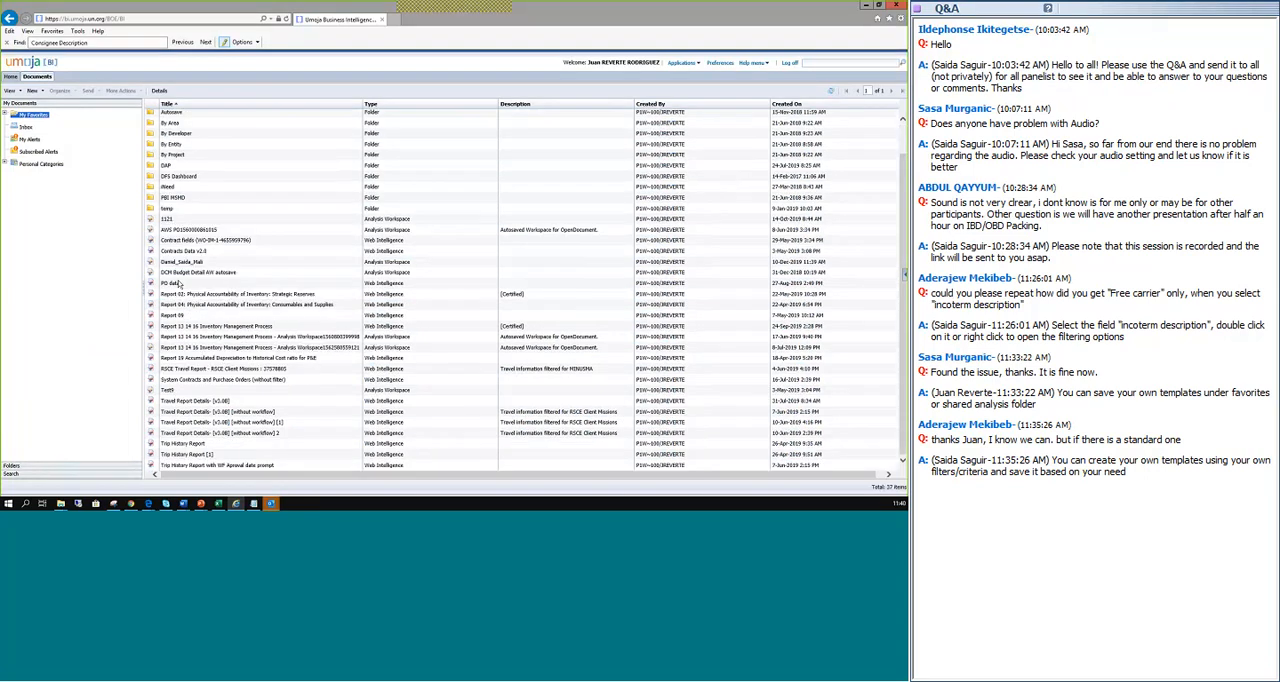
{"action": "left_click", "coordinate": [178, 263]}
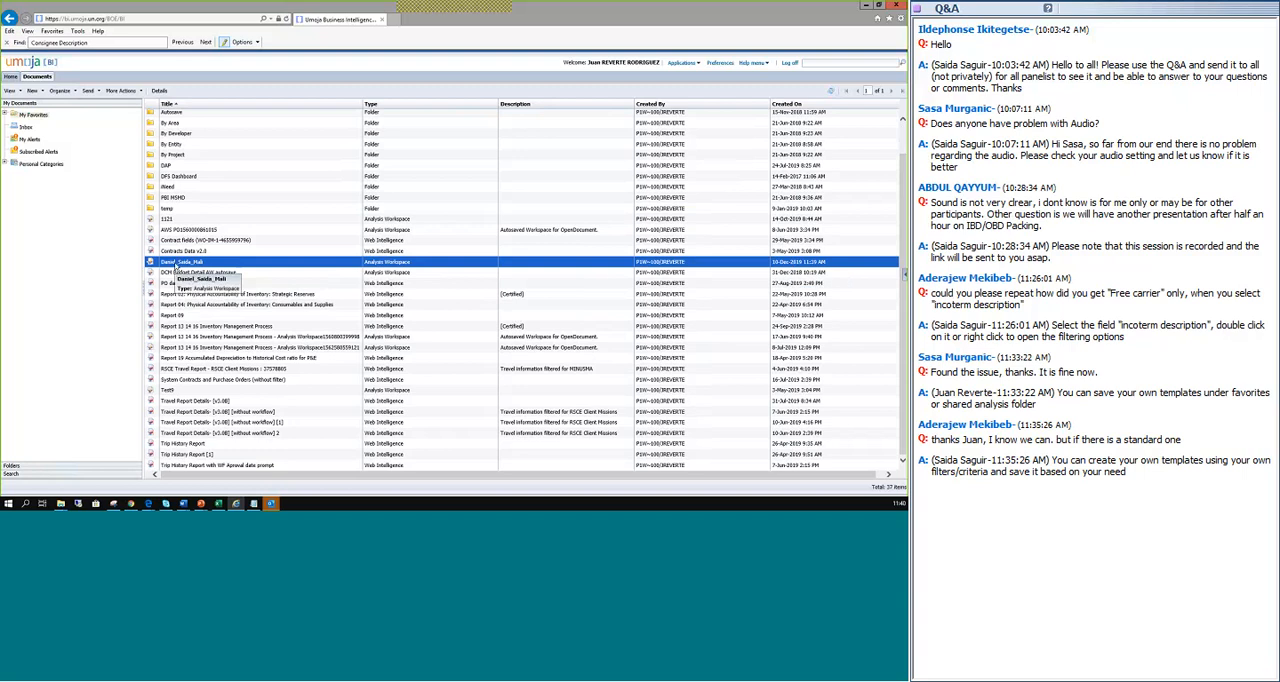
{"action": "double_click", "coordinate": [175, 266]}
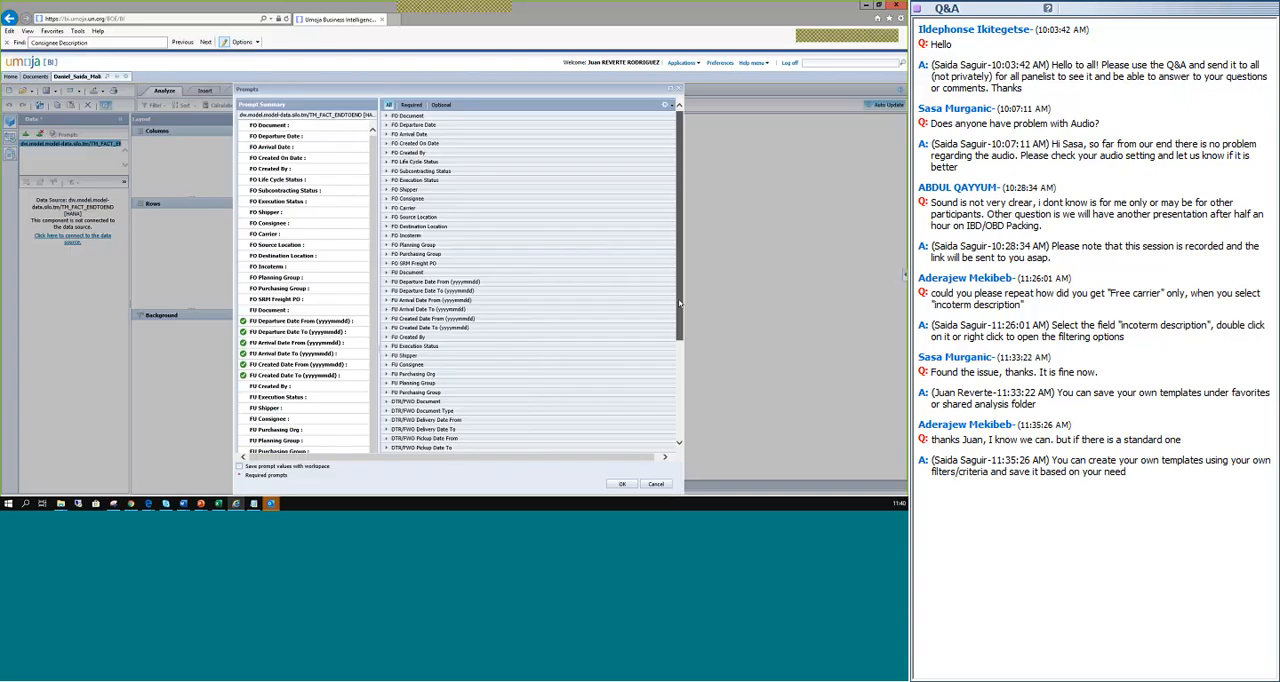
Enable saving the prompt values with the workspace in the report's prompts.
{"action": "left_click_drag", "start_coordinate": [679, 238], "coordinate": [649, 423]}
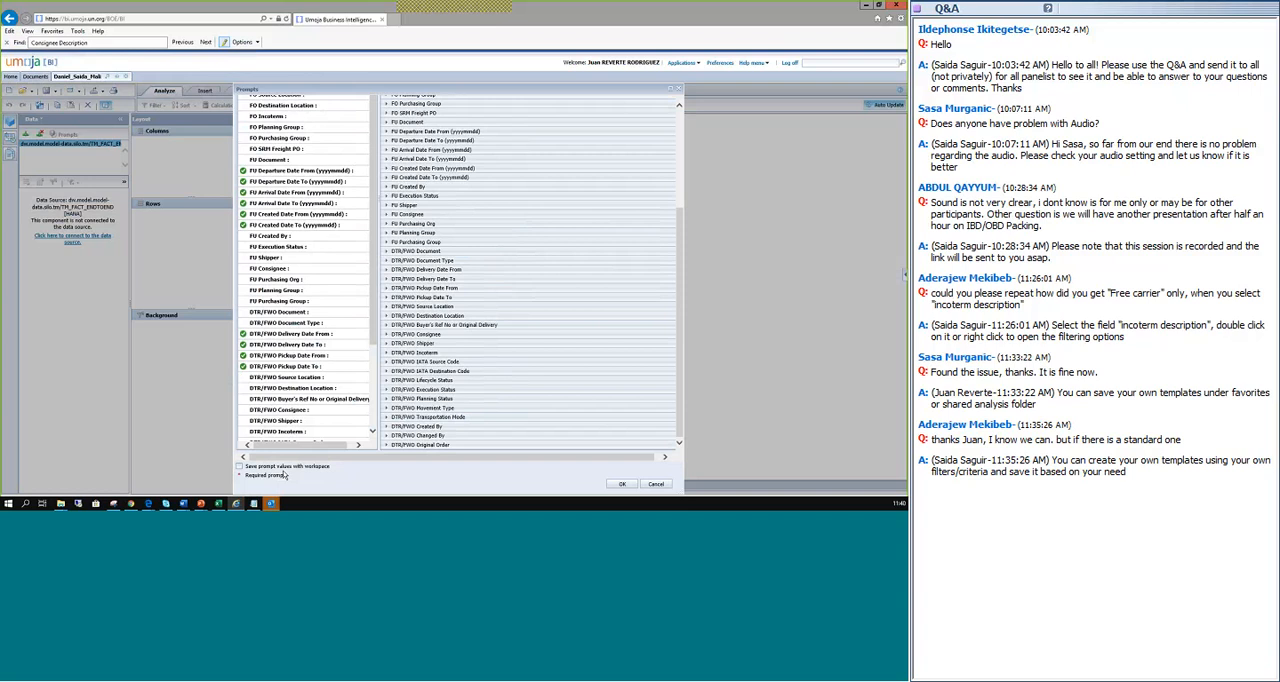
{"action": "left_click", "coordinate": [239, 467]}
Search the DTR/FWO Consignee prompt for Mali, select ML10 (UN Interim Force in Mali), and run the report with it.
{"action": "scroll", "coordinate": [374, 320], "scroll_direction": "down", "scroll_amount": 2}
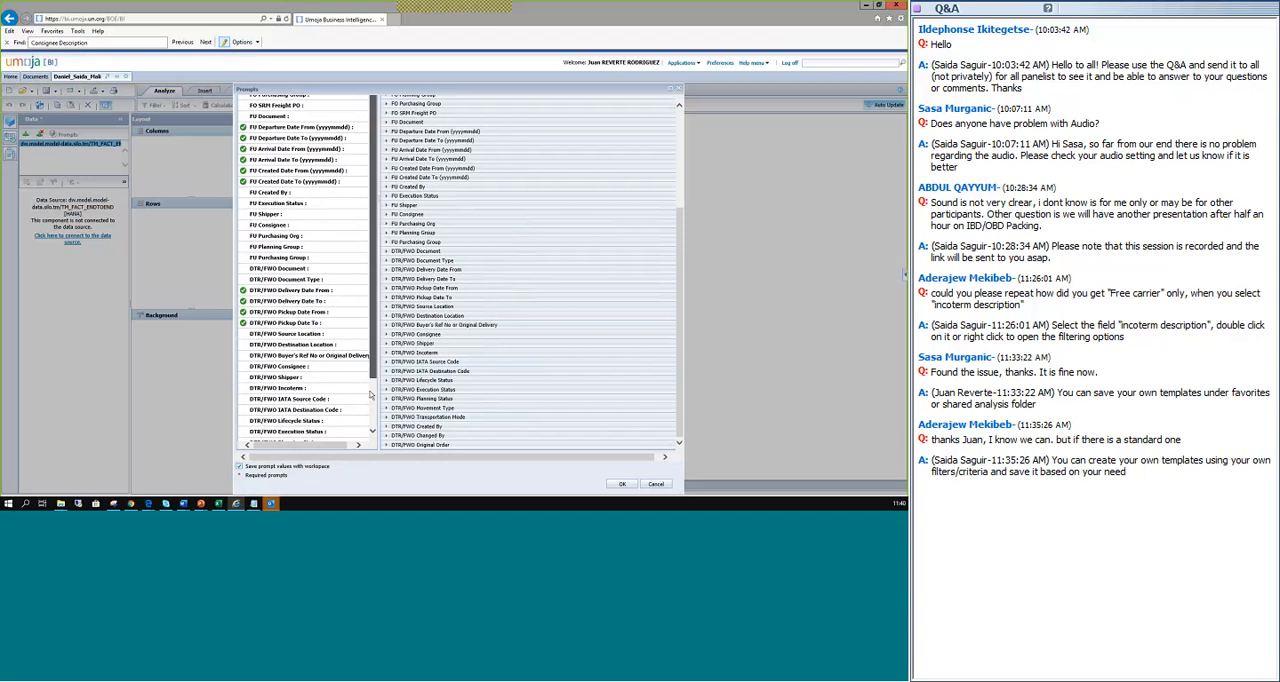
{"action": "scroll", "coordinate": [371, 398], "scroll_direction": "down", "scroll_amount": 2}
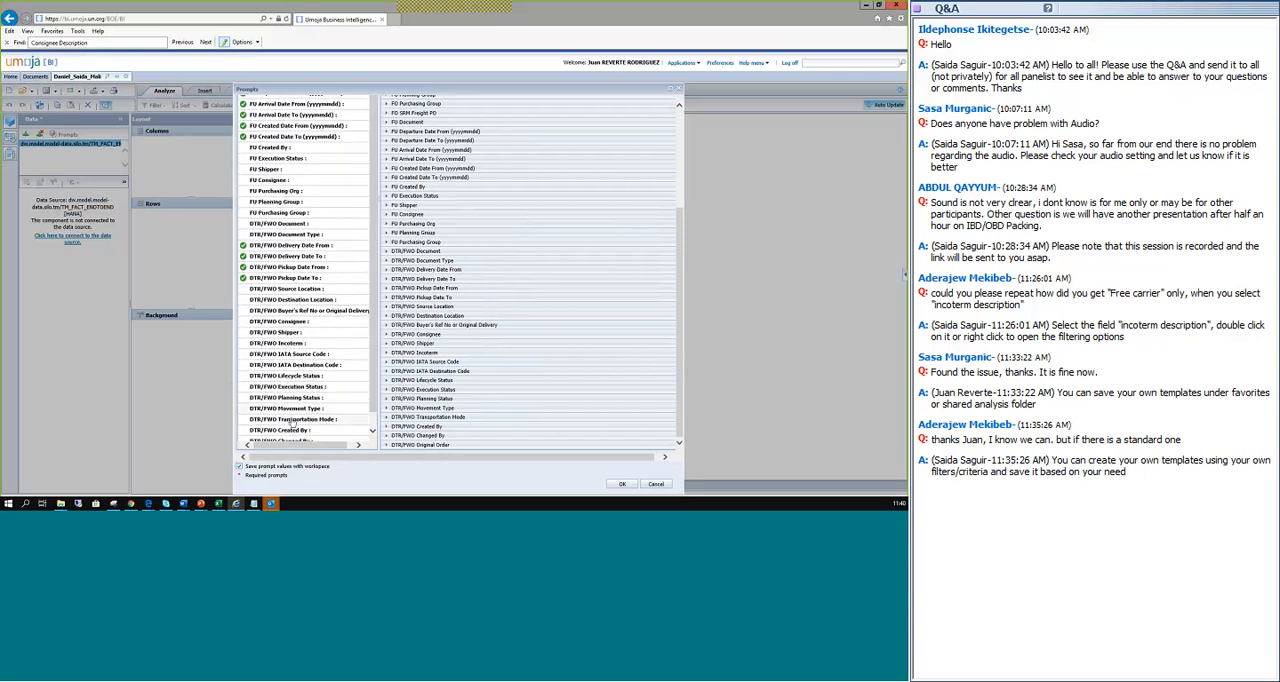
{"action": "left_click", "coordinate": [349, 325]}
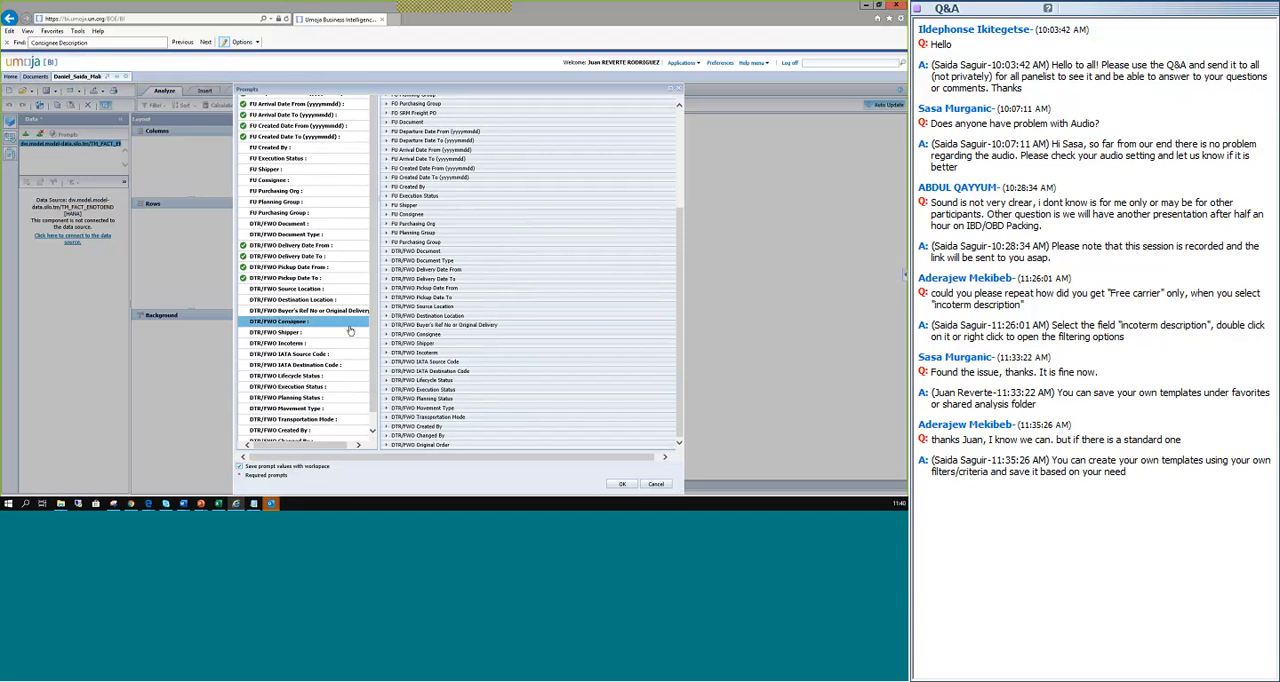
{"action": "left_click", "coordinate": [451, 332]}
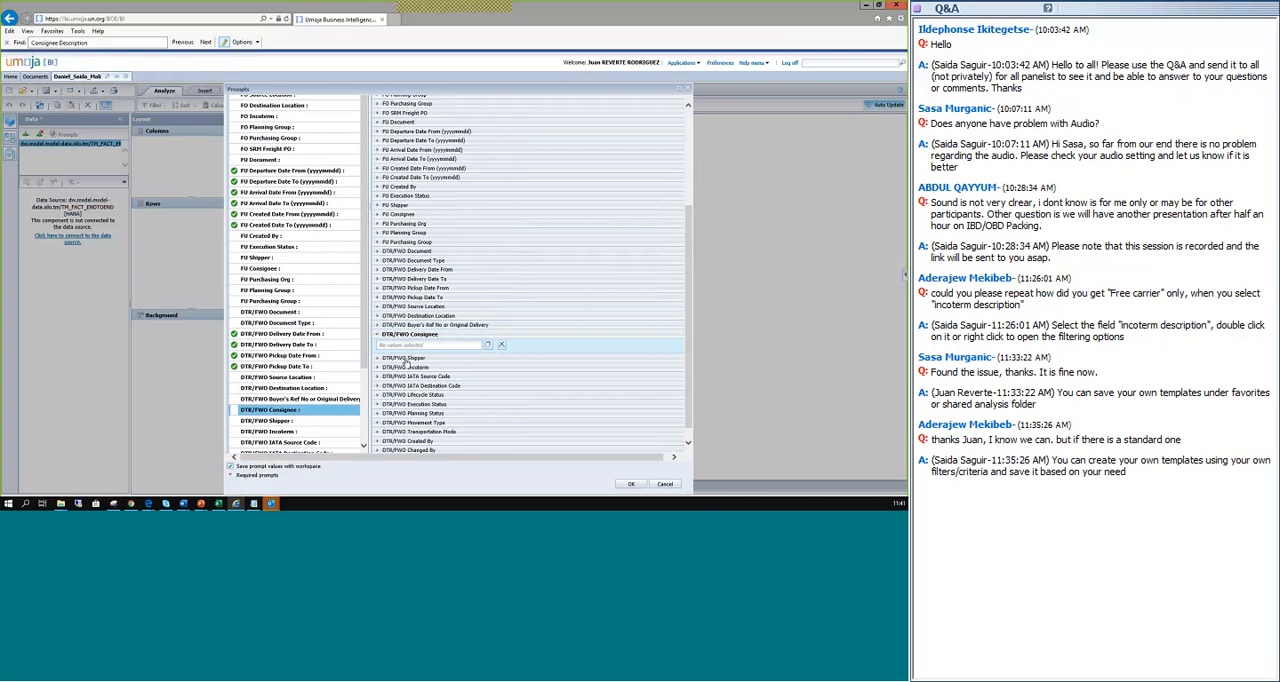
{"action": "left_click", "coordinate": [491, 345]}
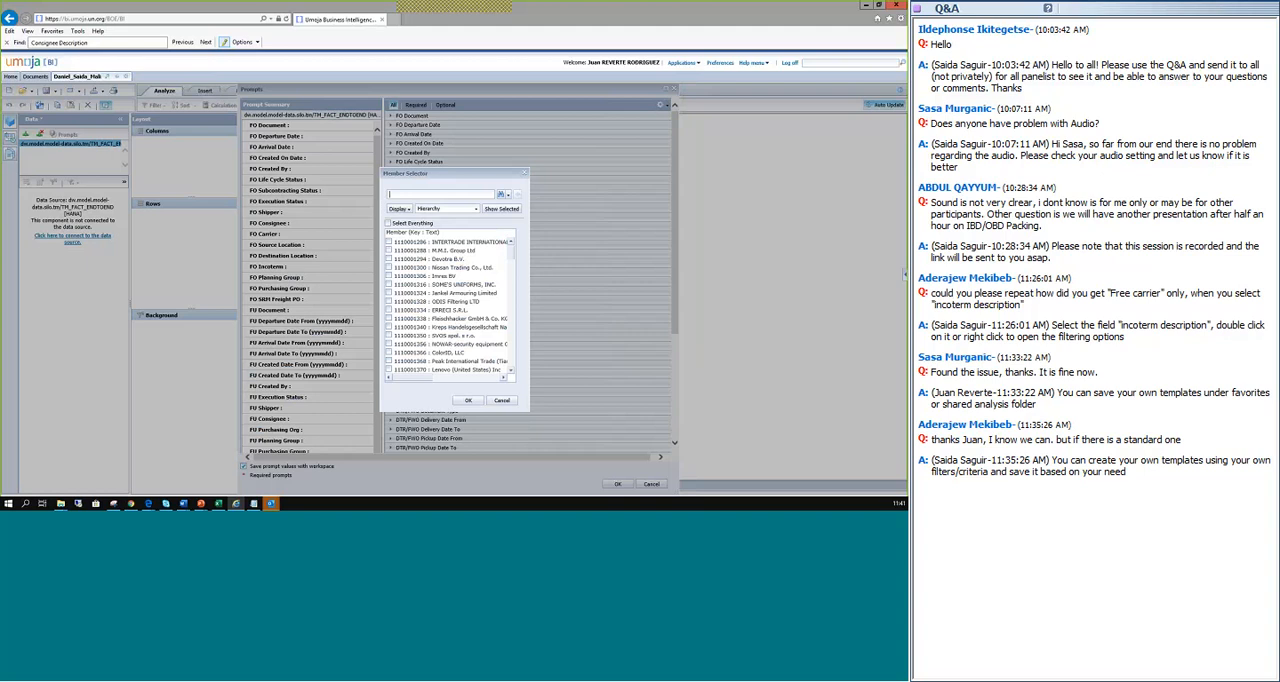
{"action": "type", "text": "Mali"}
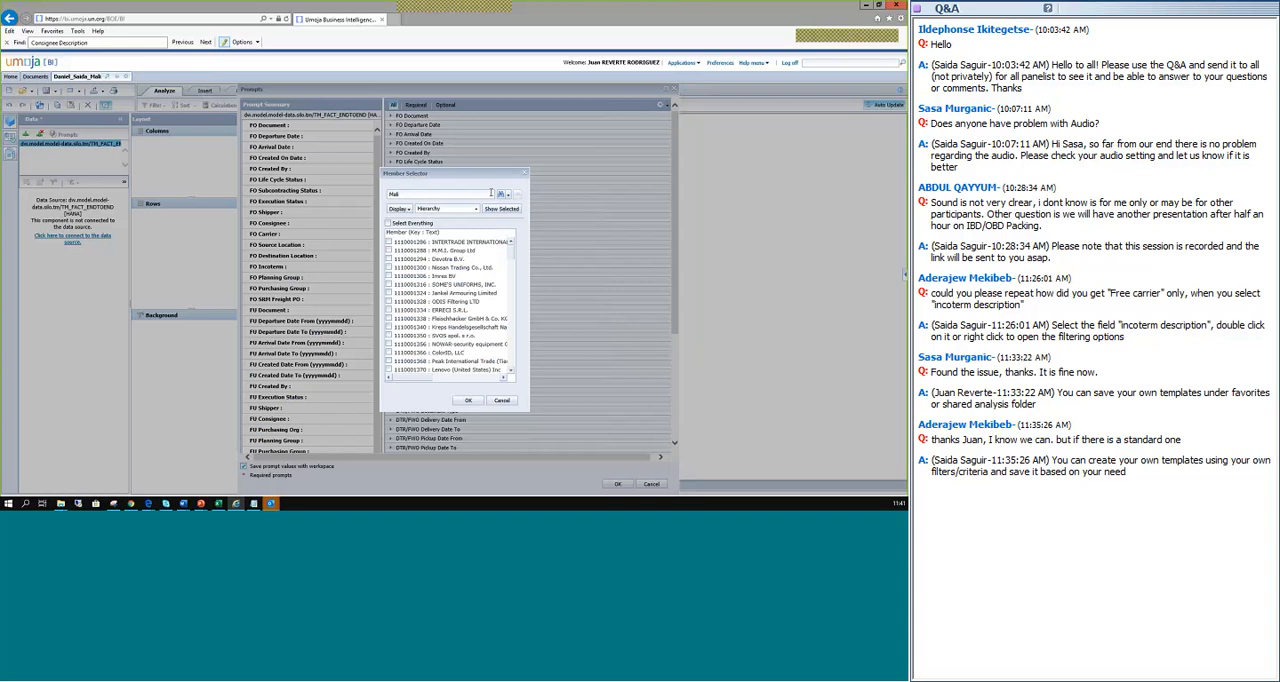
{"action": "left_click", "coordinate": [501, 197]}
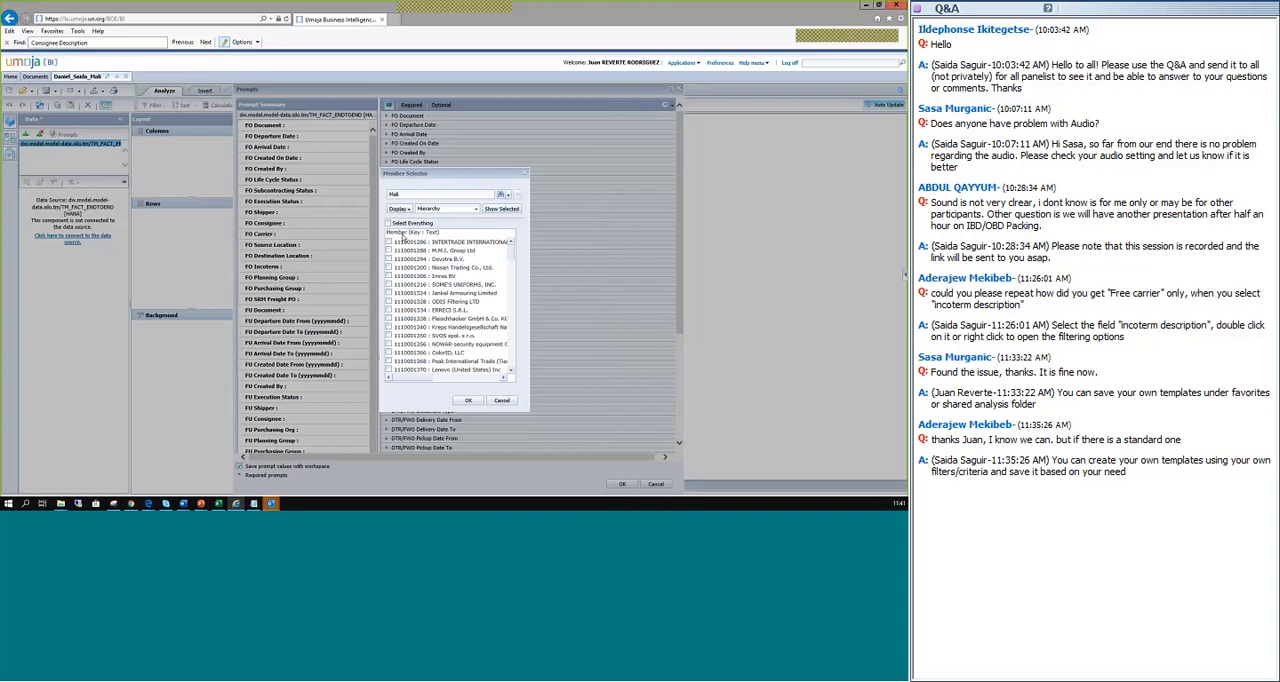
{"action": "left_click", "coordinate": [389, 242]}
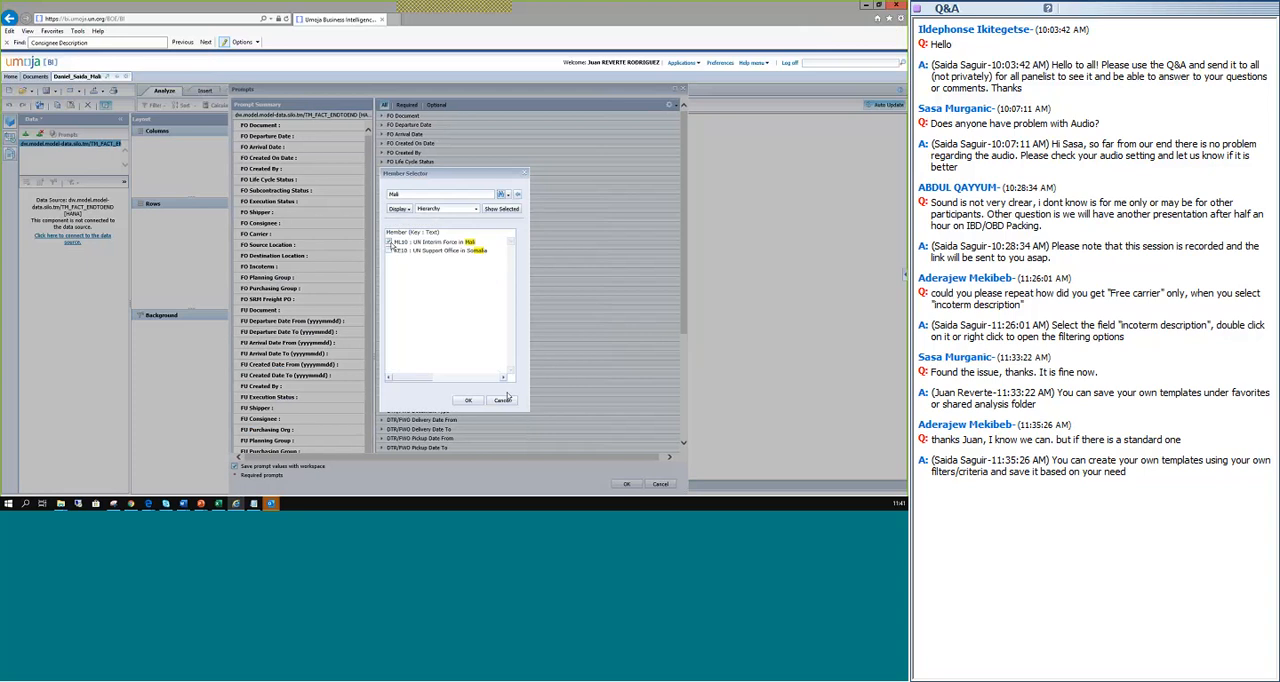
{"action": "left_click", "coordinate": [470, 400]}
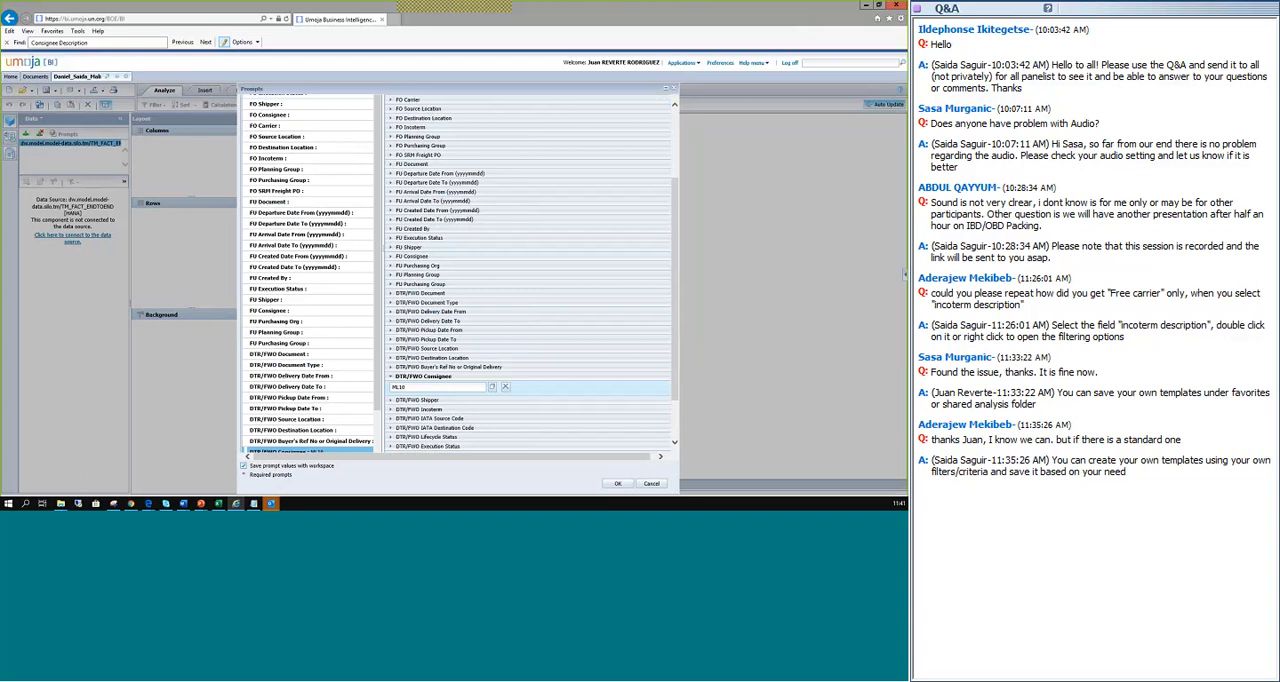
{"action": "left_click", "coordinate": [618, 484]}
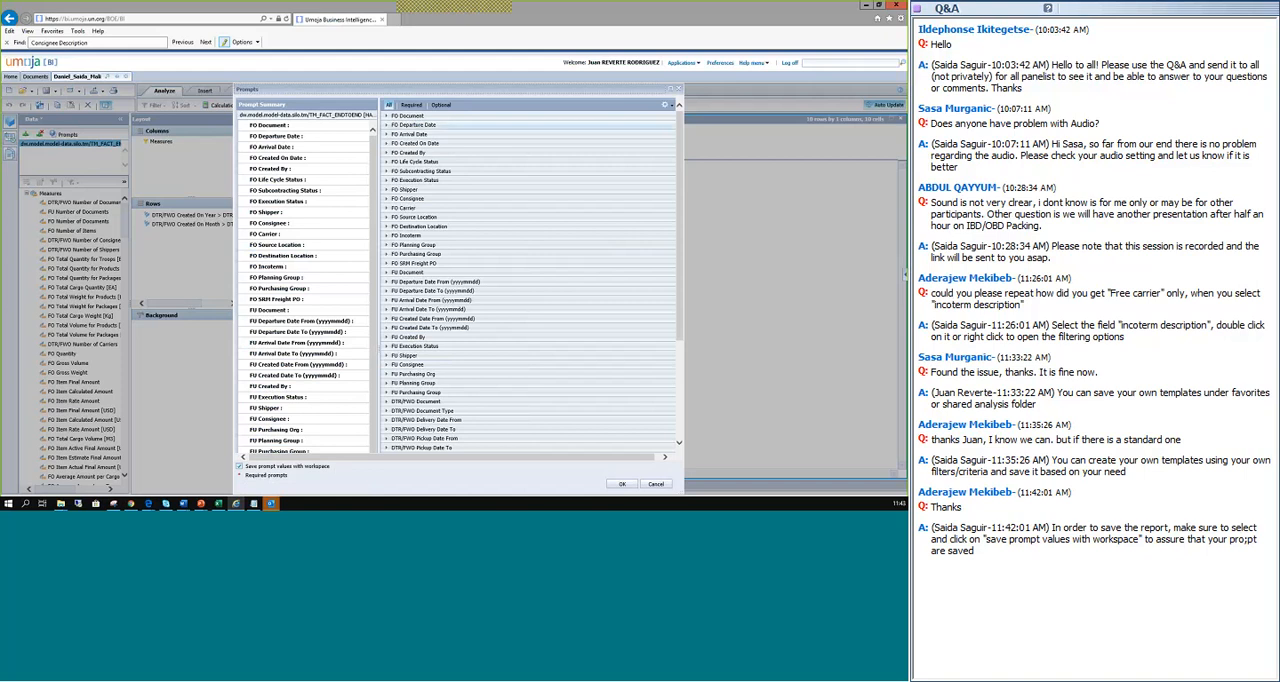
Move the Prompts dialog off the monthly results table and close it.
{"action": "left_click_drag", "start_coordinate": [271, 91], "coordinate": [408, 233]}
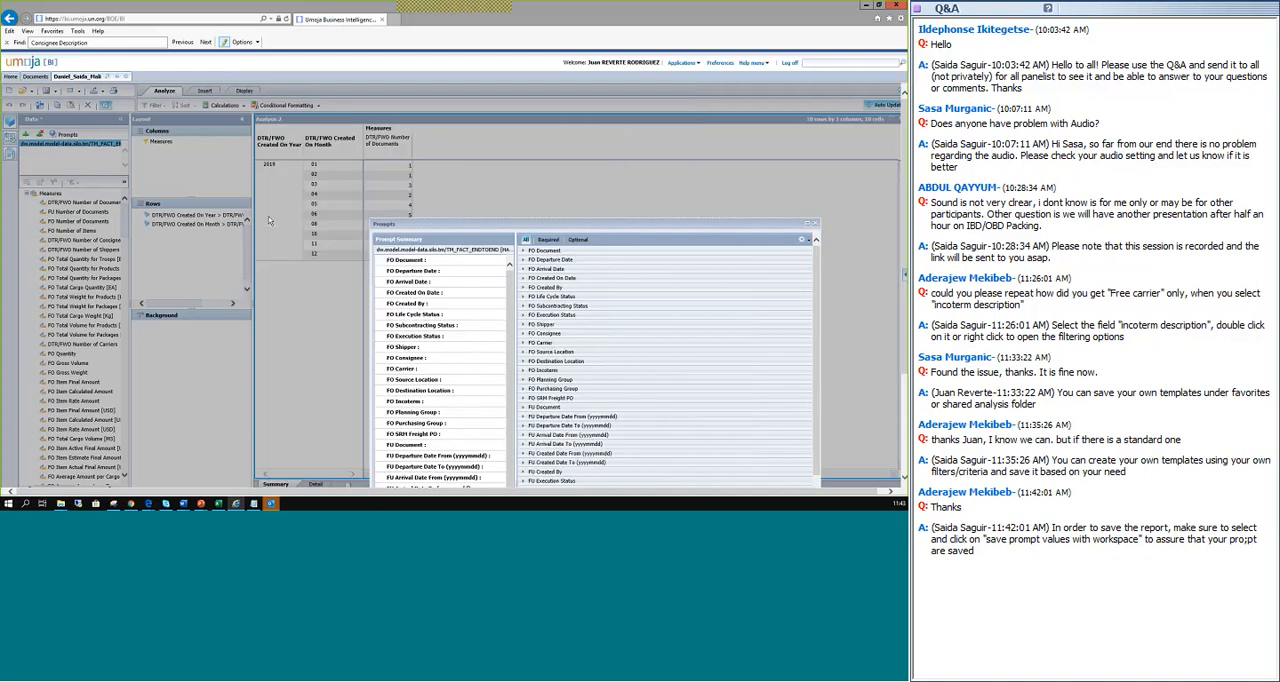
{"action": "left_click", "coordinate": [816, 224]}
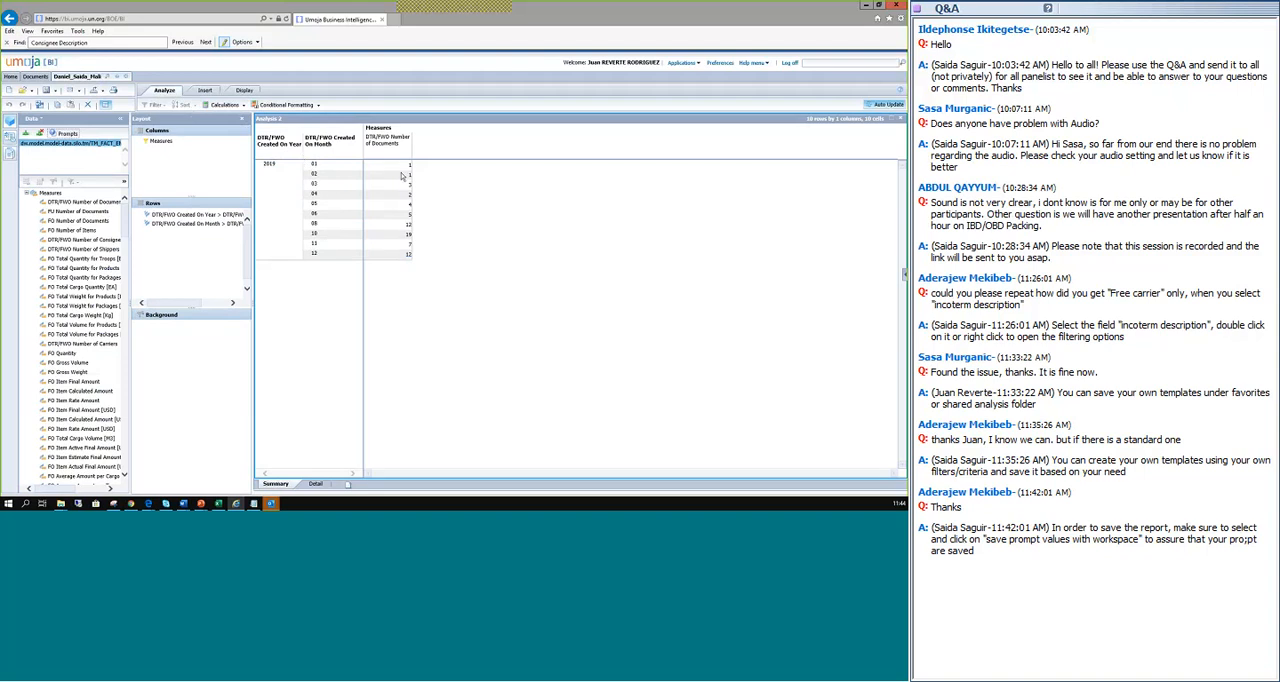
{"action": "left_click", "coordinate": [205, 91]}
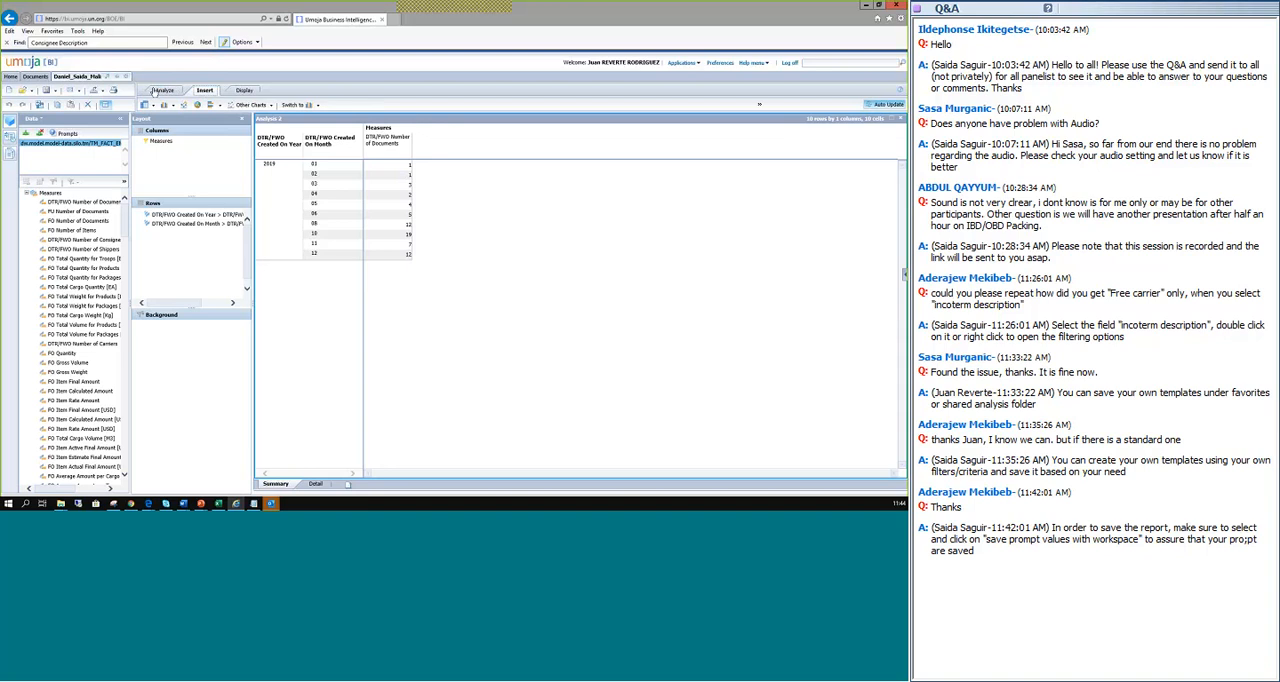
{"action": "left_click", "coordinate": [172, 90]}
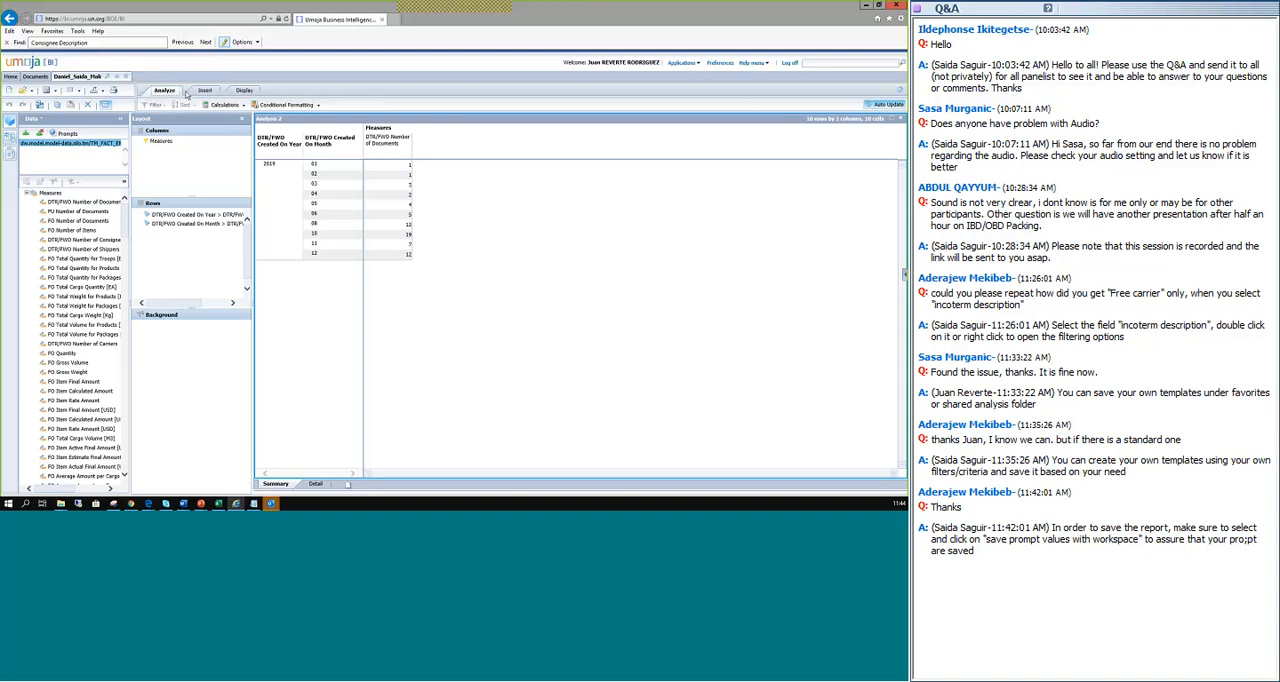
{"action": "left_click", "coordinate": [205, 91]}
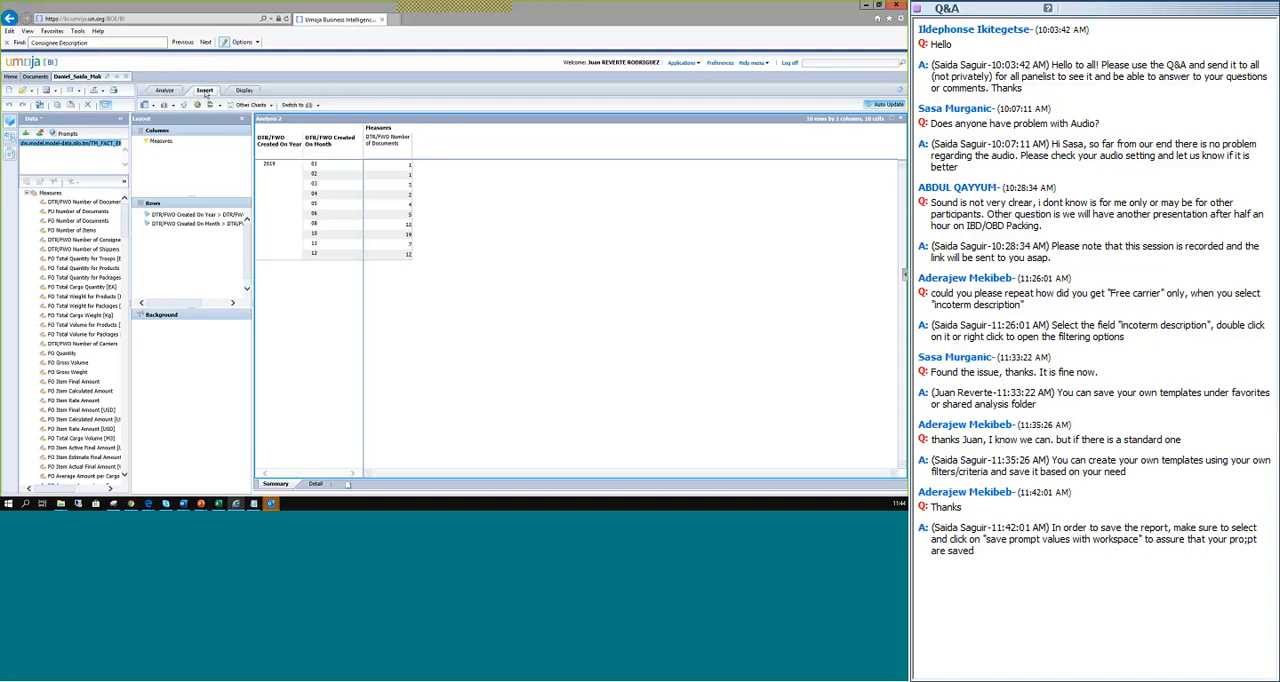
{"action": "left_click", "coordinate": [244, 91]}
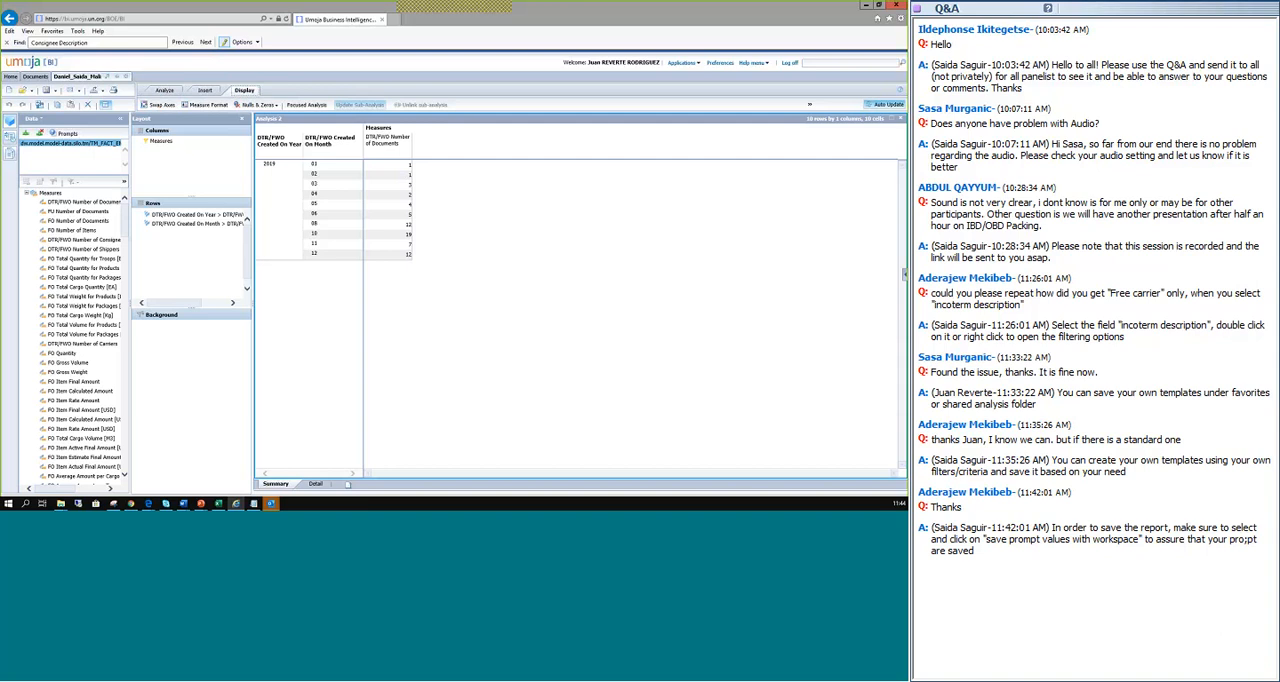
Show totals for the DTR/FWO Created On Year rows in the results table.
{"action": "right_click", "coordinate": [274, 169]}
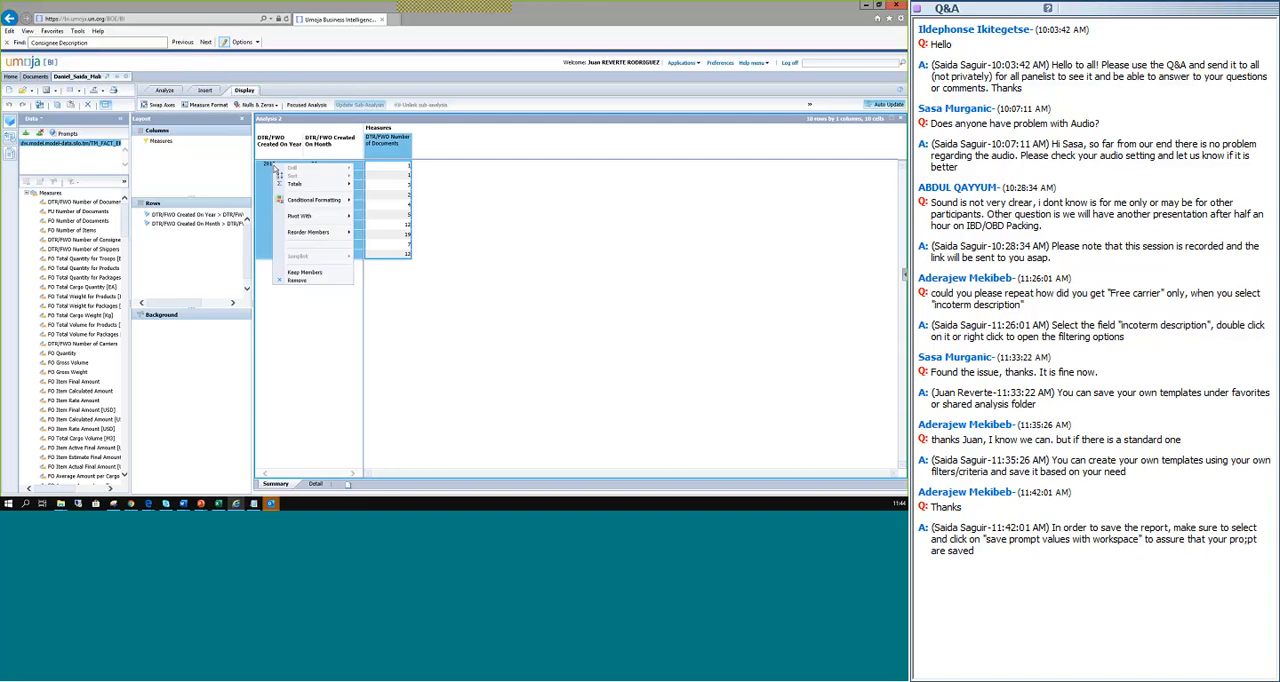
{"action": "mouse_move", "coordinate": [305, 190]}
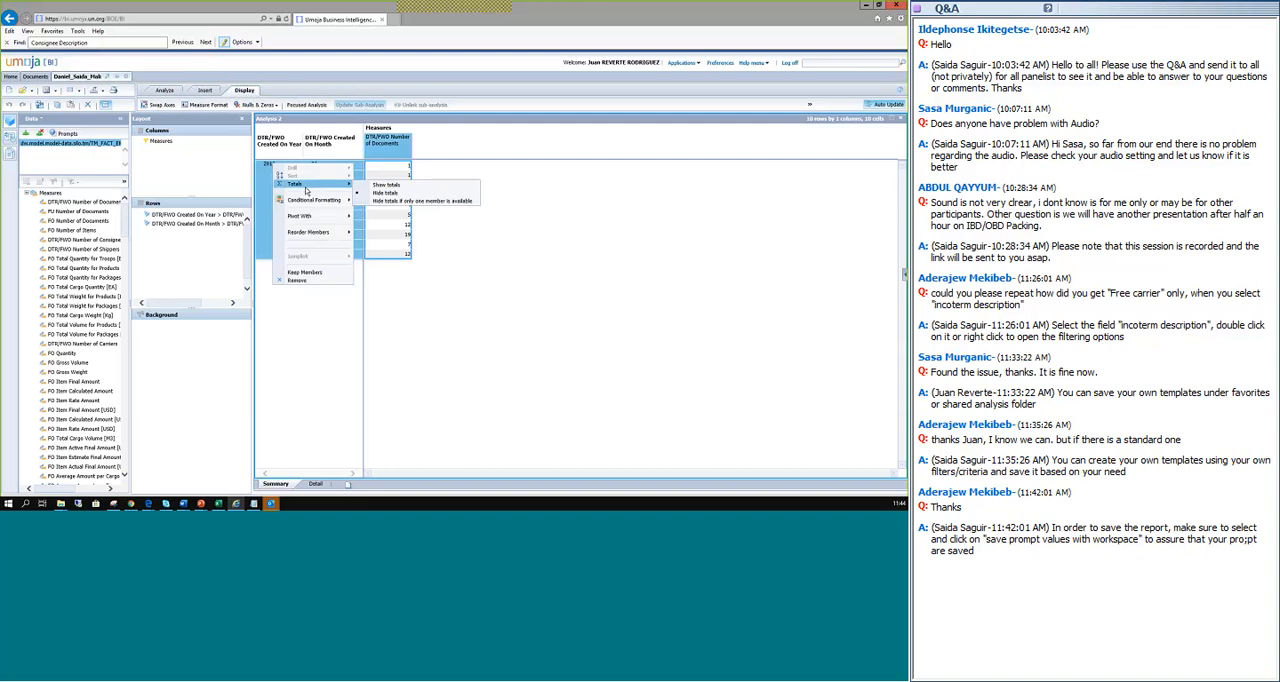
{"action": "left_click", "coordinate": [385, 186]}
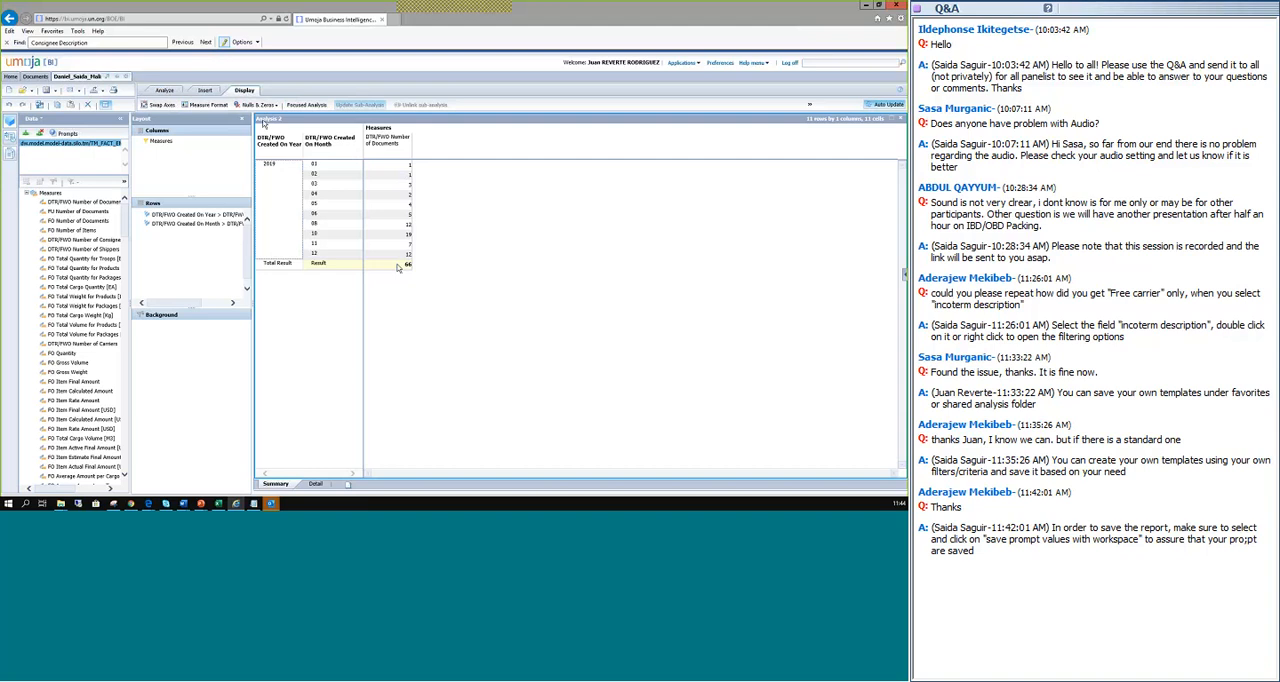
{"action": "left_click", "coordinate": [204, 91]}
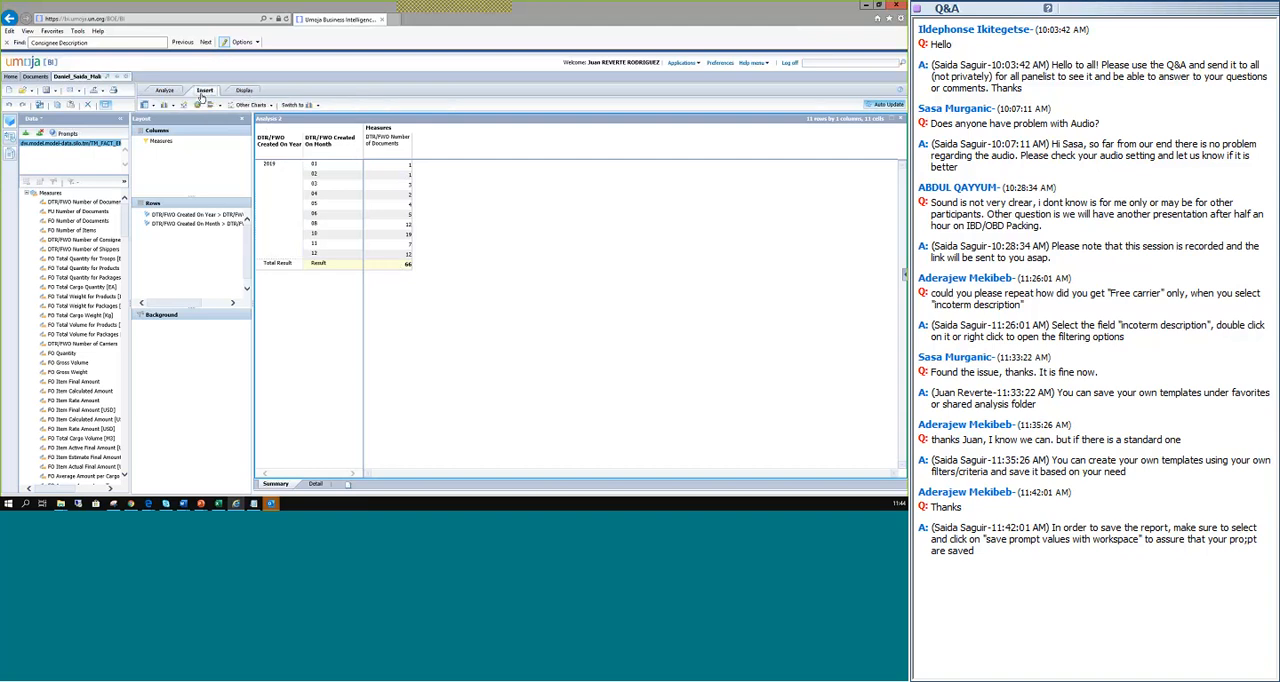
{"action": "left_click", "coordinate": [163, 91]}
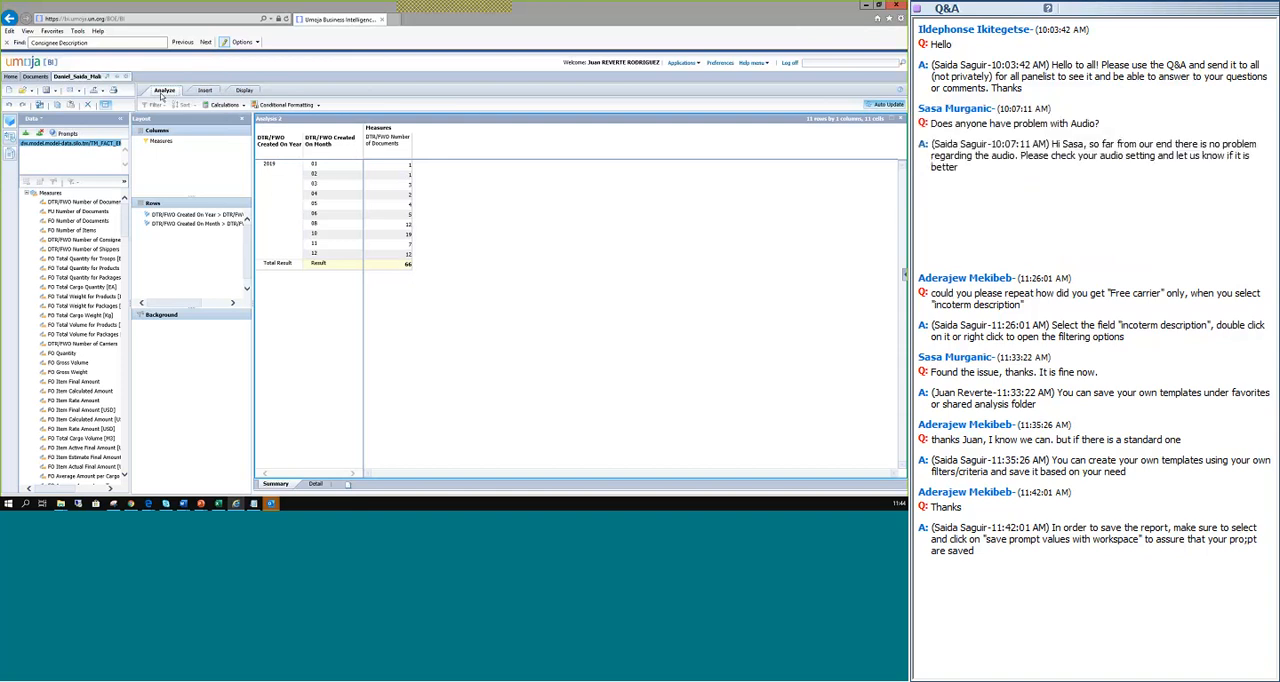
{"action": "left_click", "coordinate": [244, 90]}
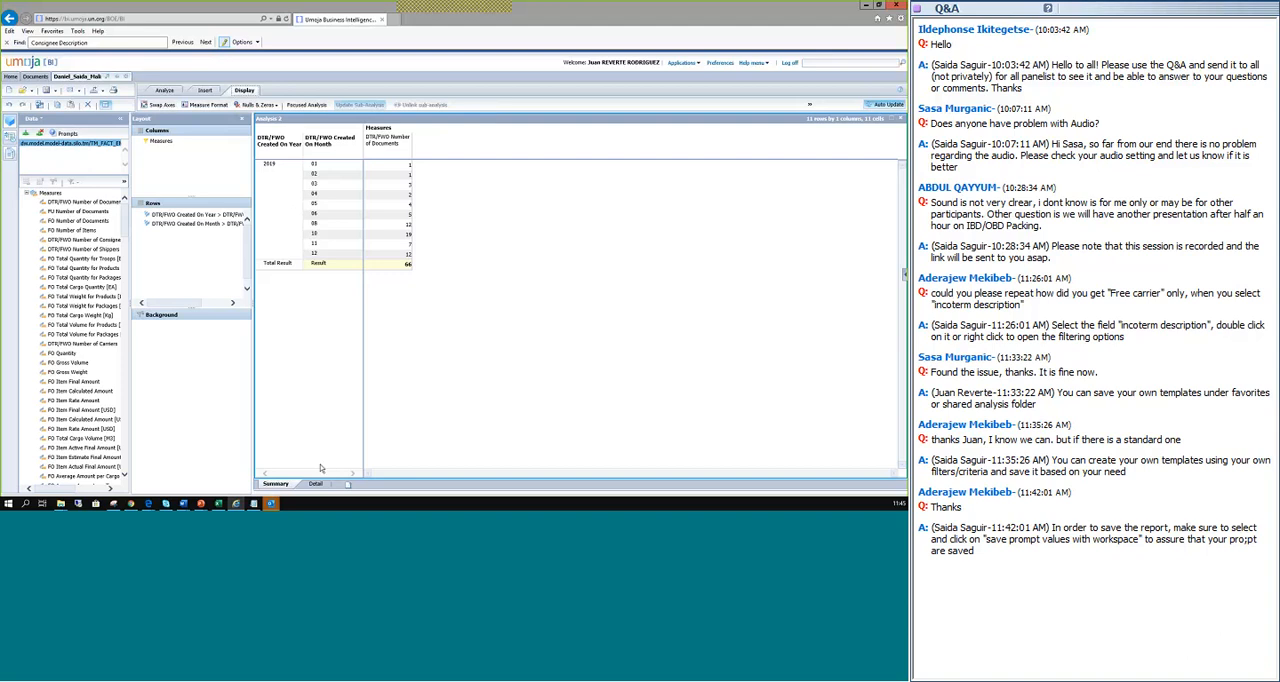
Switch to the PowerPoint slide show and reveal the Life Cycle Status and Average Lead Time by PID indicators on the Demo 2 slide.
{"action": "key", "text": "alt+Tab"}
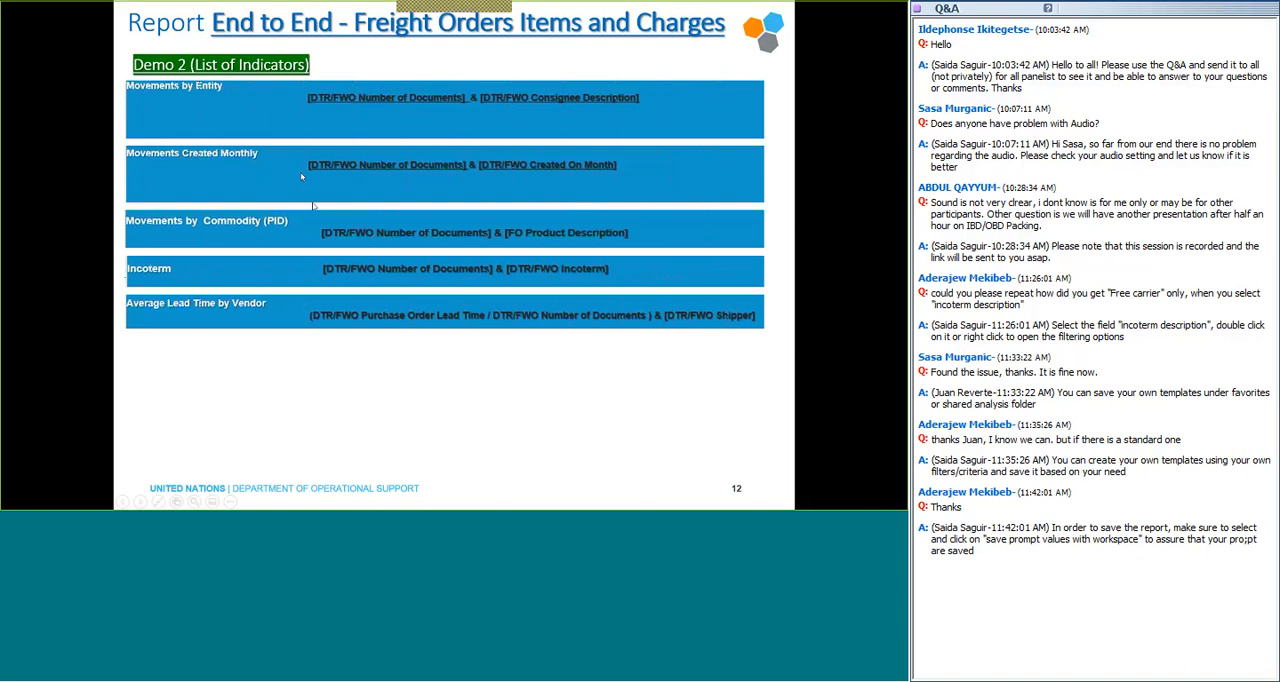
{"action": "key", "text": "Right"}
{"action": "key", "text": "Right"}
{"action": "key", "text": "Left"}
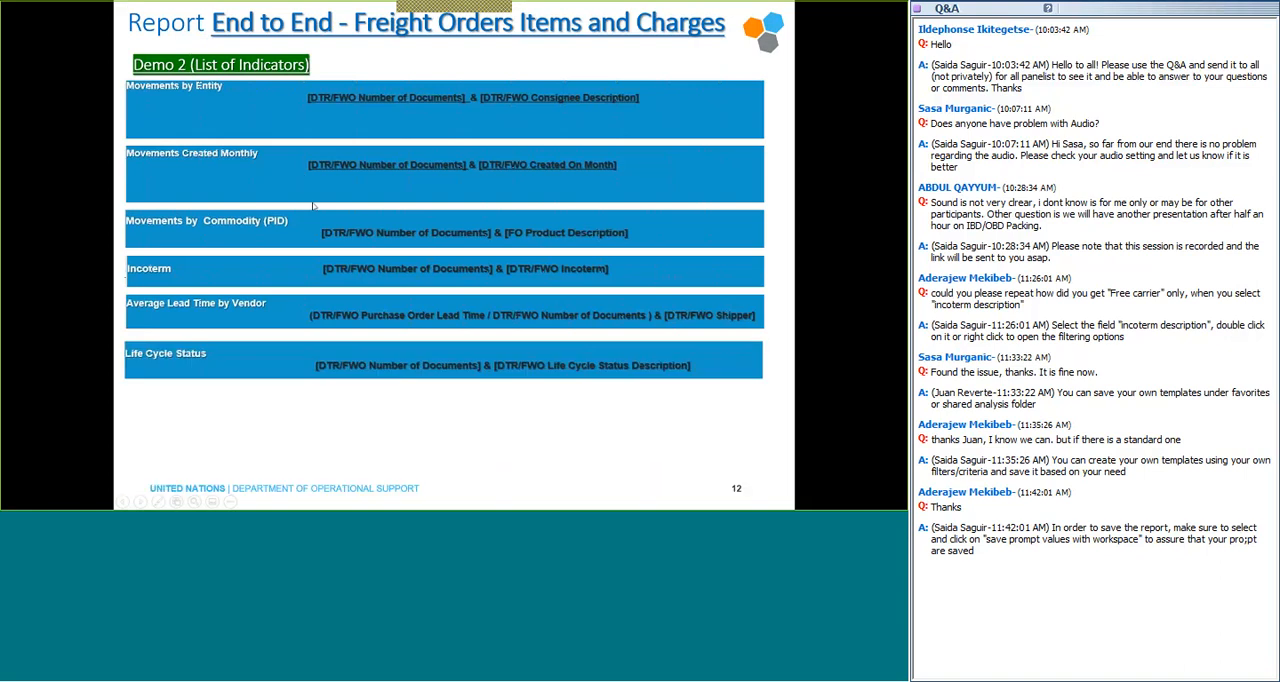
{"action": "key", "text": "Right"}
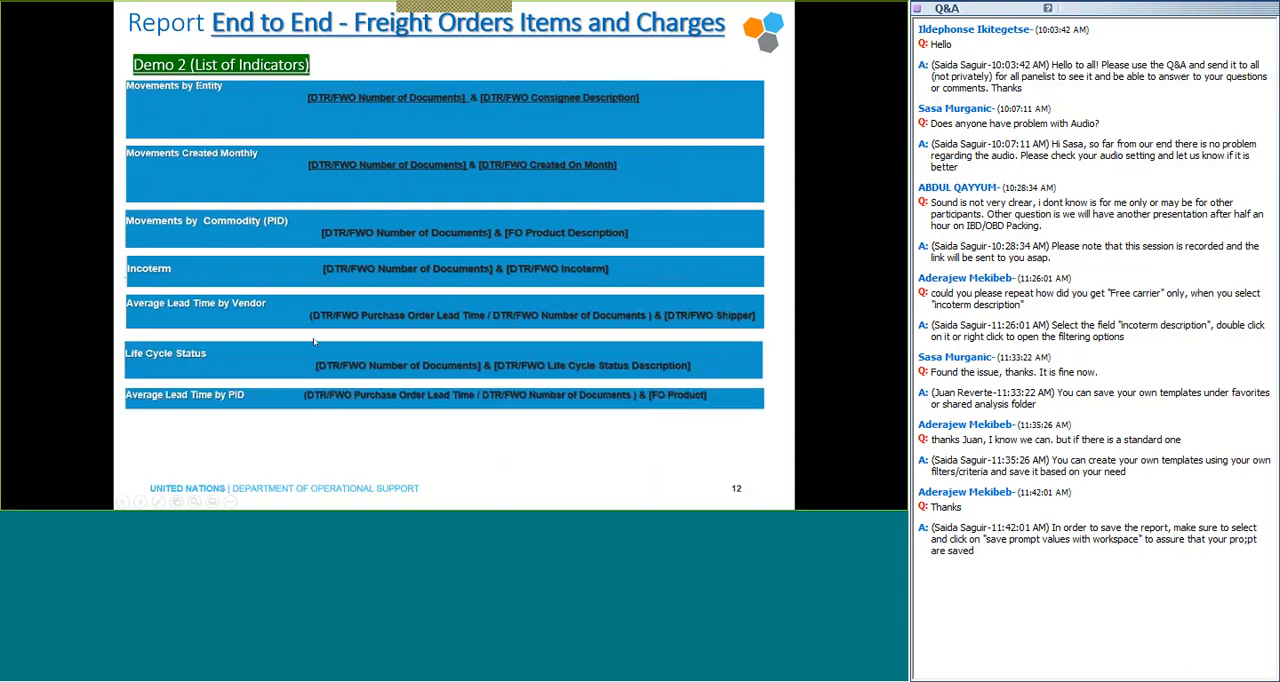
Switch to the Visualizations sources_v3.xlsx workbook in Excel and review the indicator table's labels, descriptions, report names and fields from start to end.
{"action": "key", "text": "alt+Tab"}
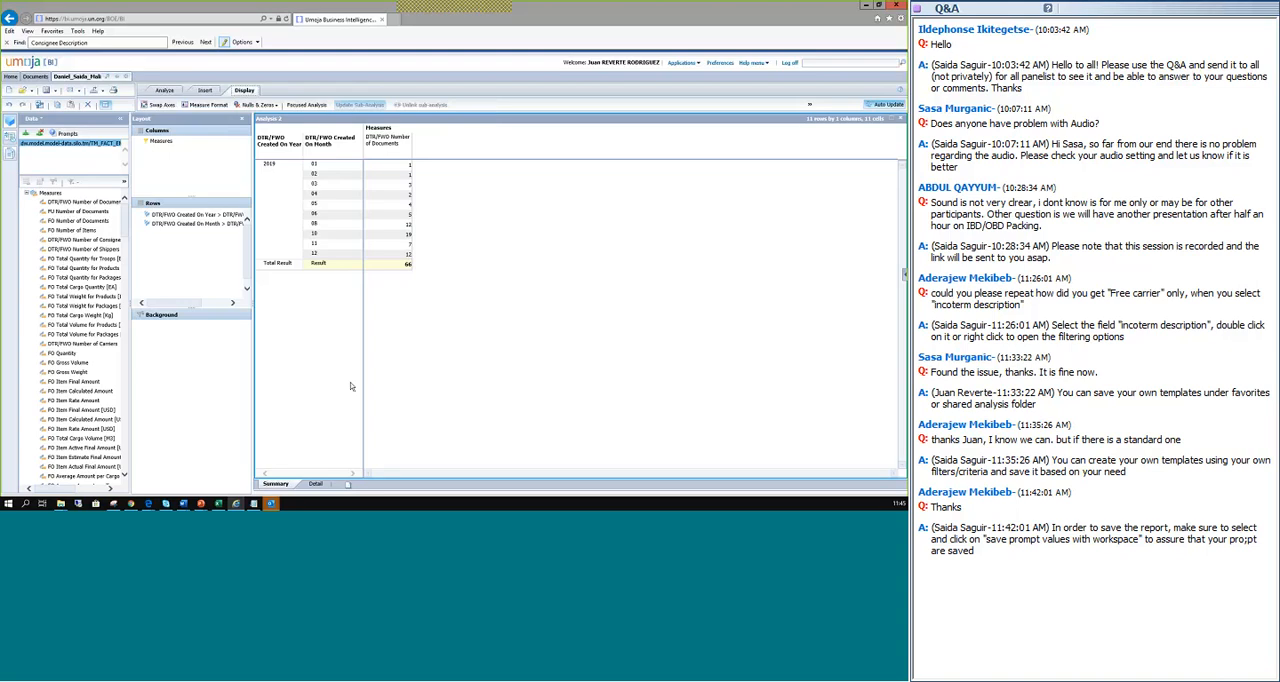
{"action": "key", "text": "alt+Tab"}
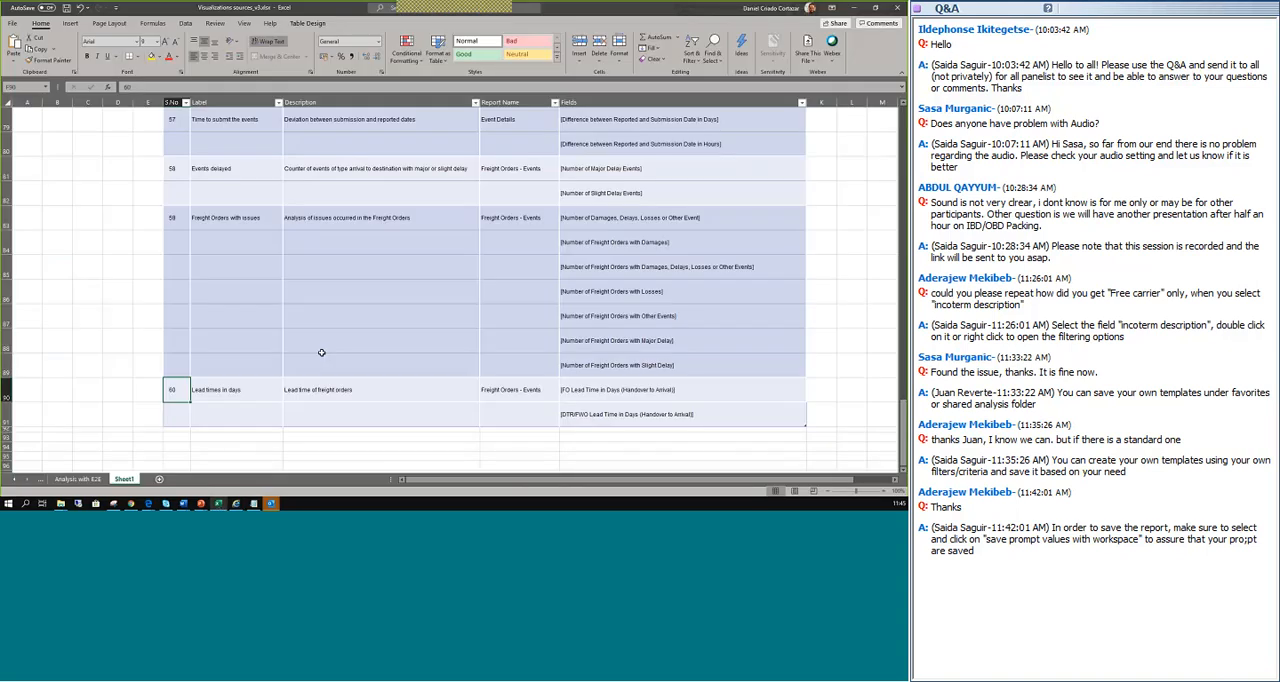
{"action": "scroll", "coordinate": [321, 352], "scroll_direction": "up", "scroll_amount": 15}
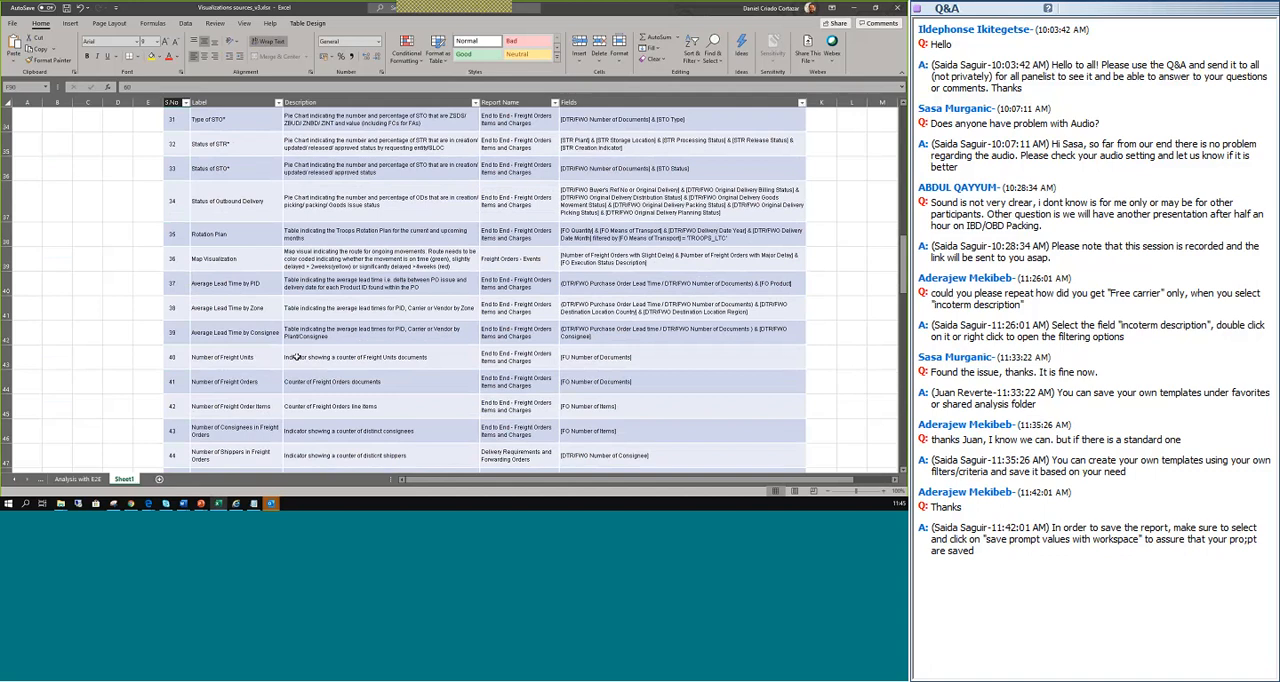
{"action": "scroll", "coordinate": [296, 356], "scroll_direction": "up", "scroll_amount": 10}
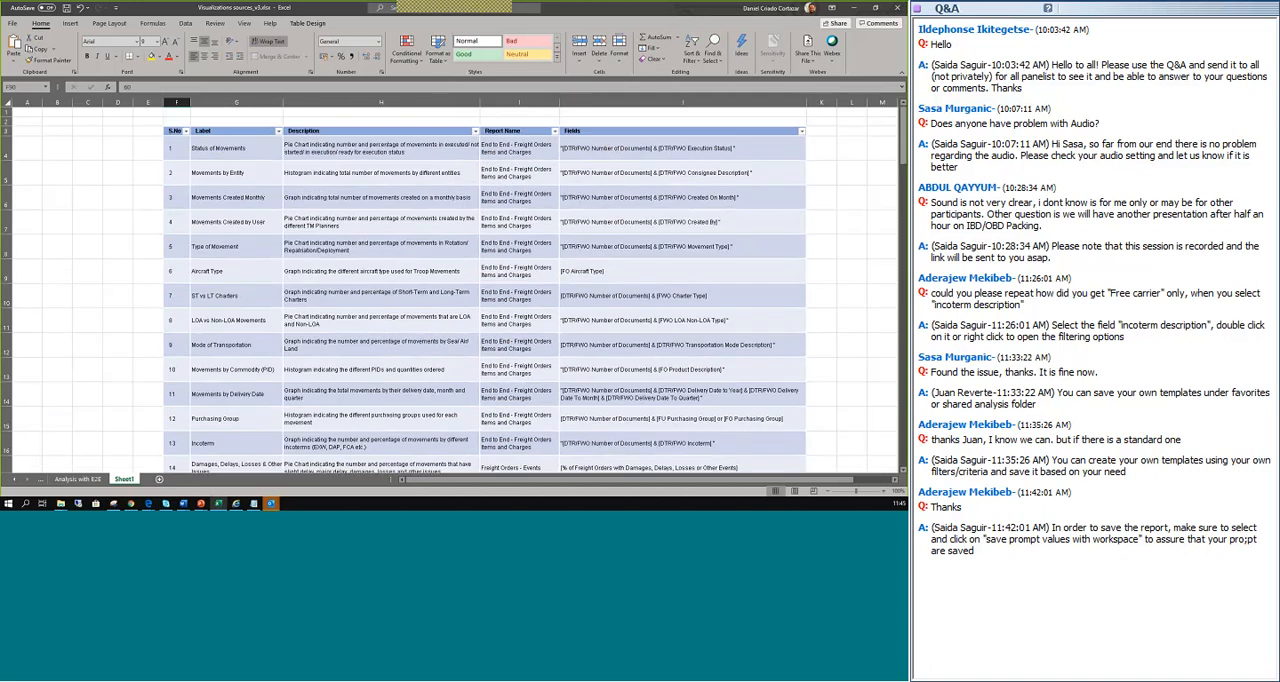
{"action": "scroll", "coordinate": [186, 162], "scroll_direction": "down", "scroll_amount": 6}
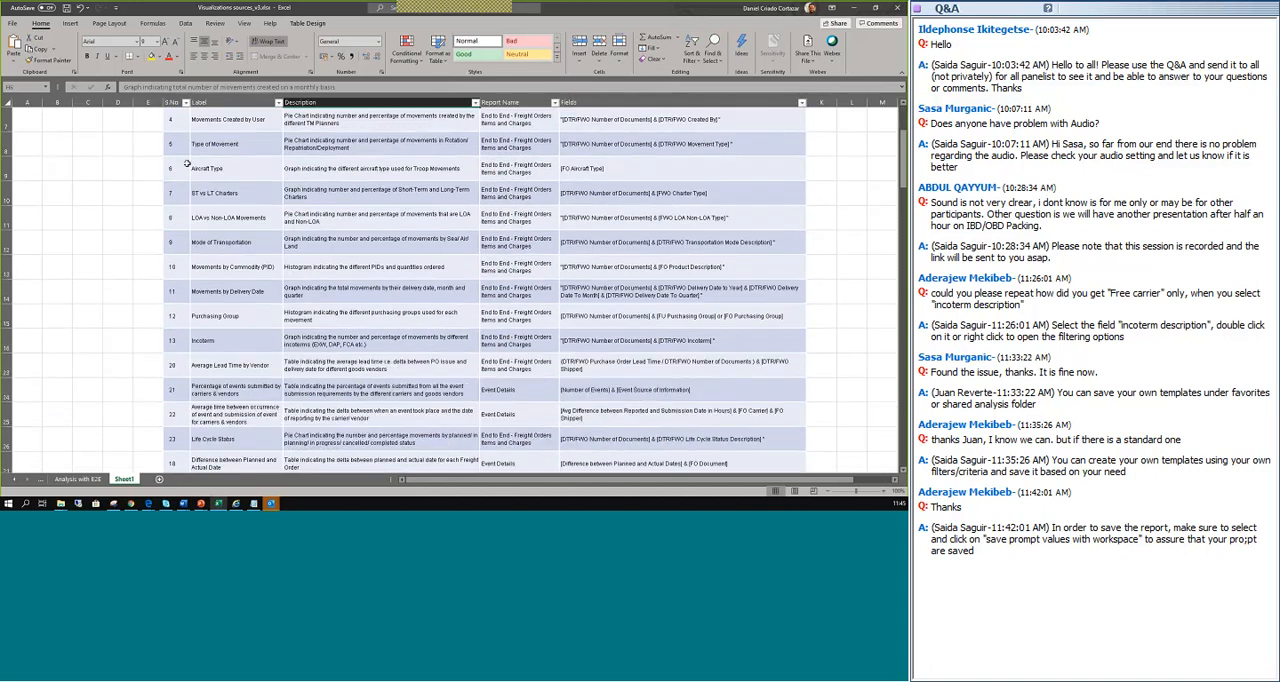
{"action": "scroll", "coordinate": [191, 168], "scroll_direction": "down", "scroll_amount": 10}
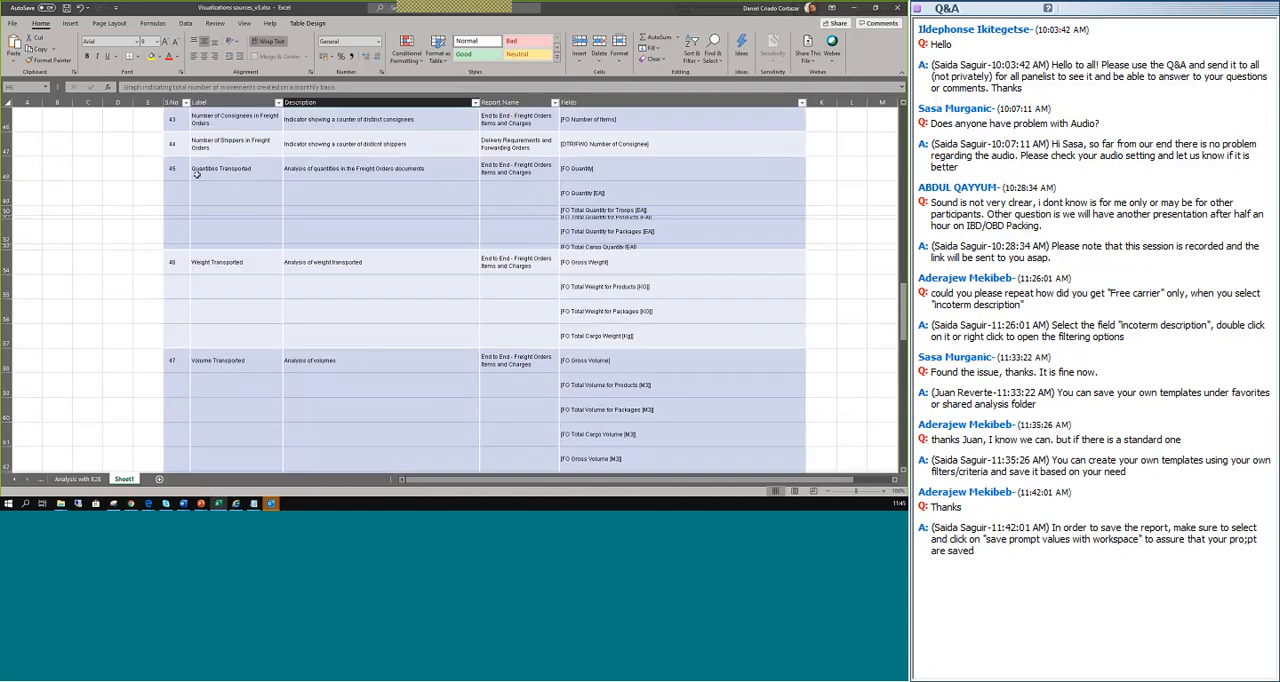
{"action": "scroll", "coordinate": [199, 176], "scroll_direction": "down", "scroll_amount": 5}
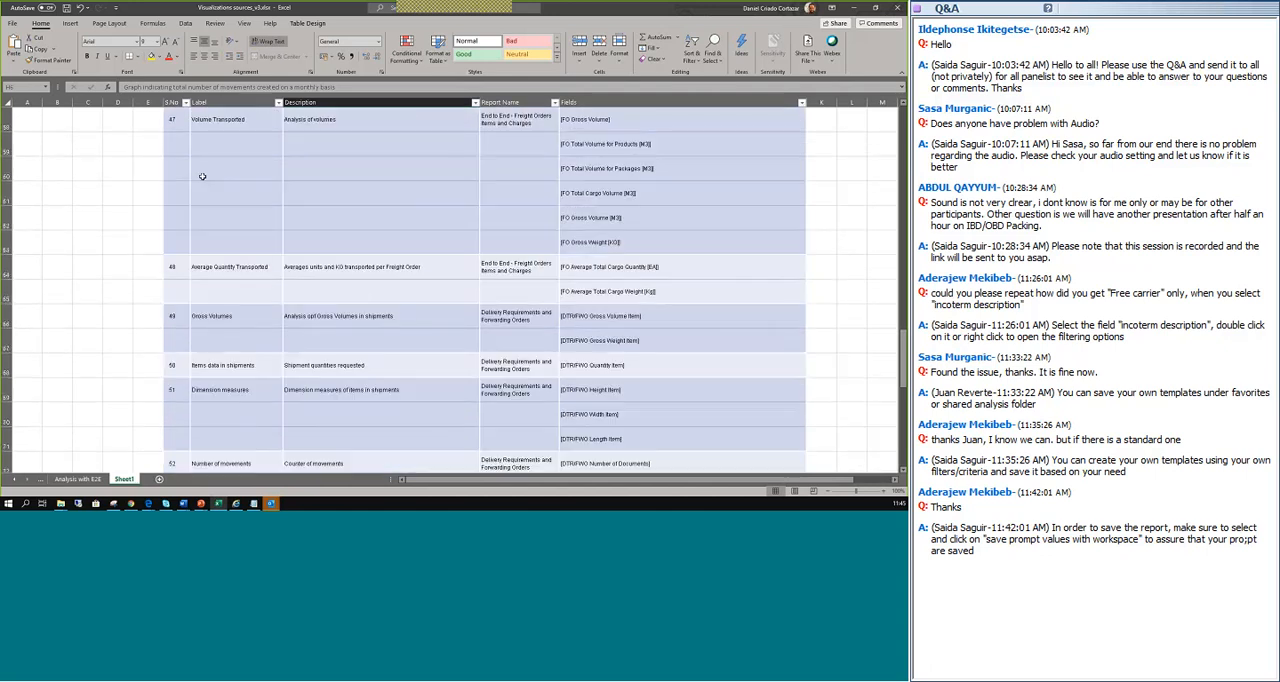
{"action": "scroll", "coordinate": [212, 176], "scroll_direction": "down", "scroll_amount": 5}
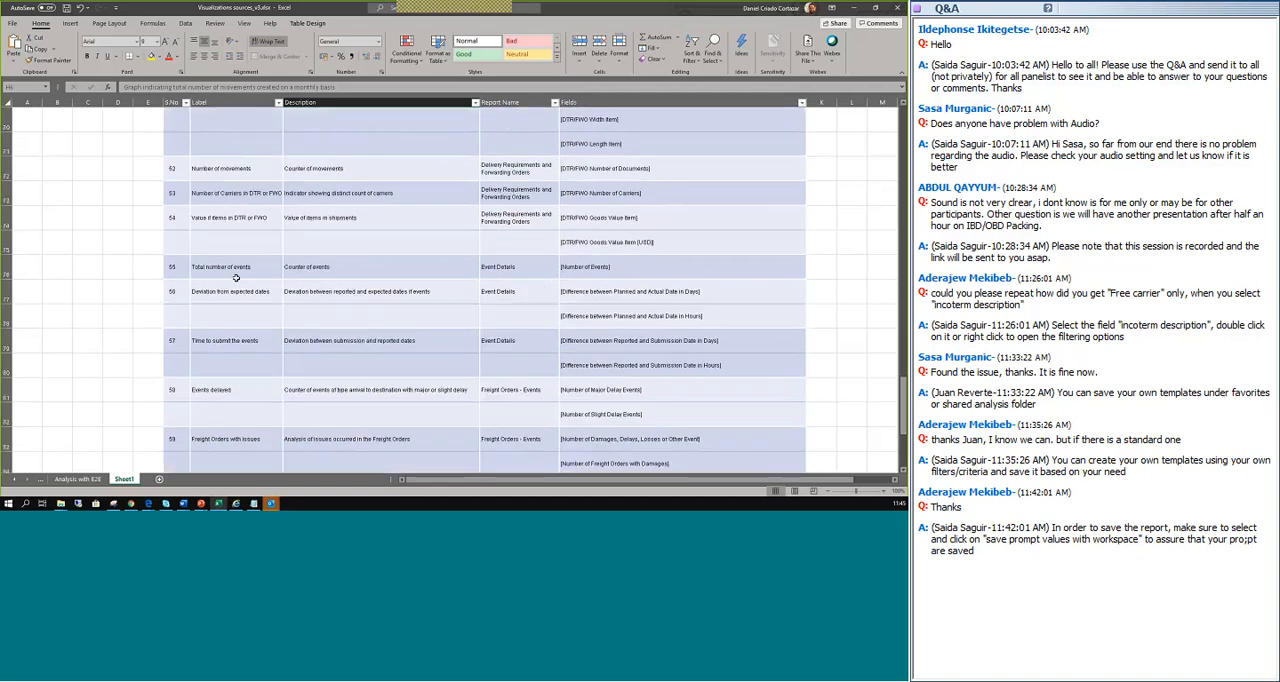
{"action": "scroll", "coordinate": [237, 277], "scroll_direction": "down", "scroll_amount": 3}
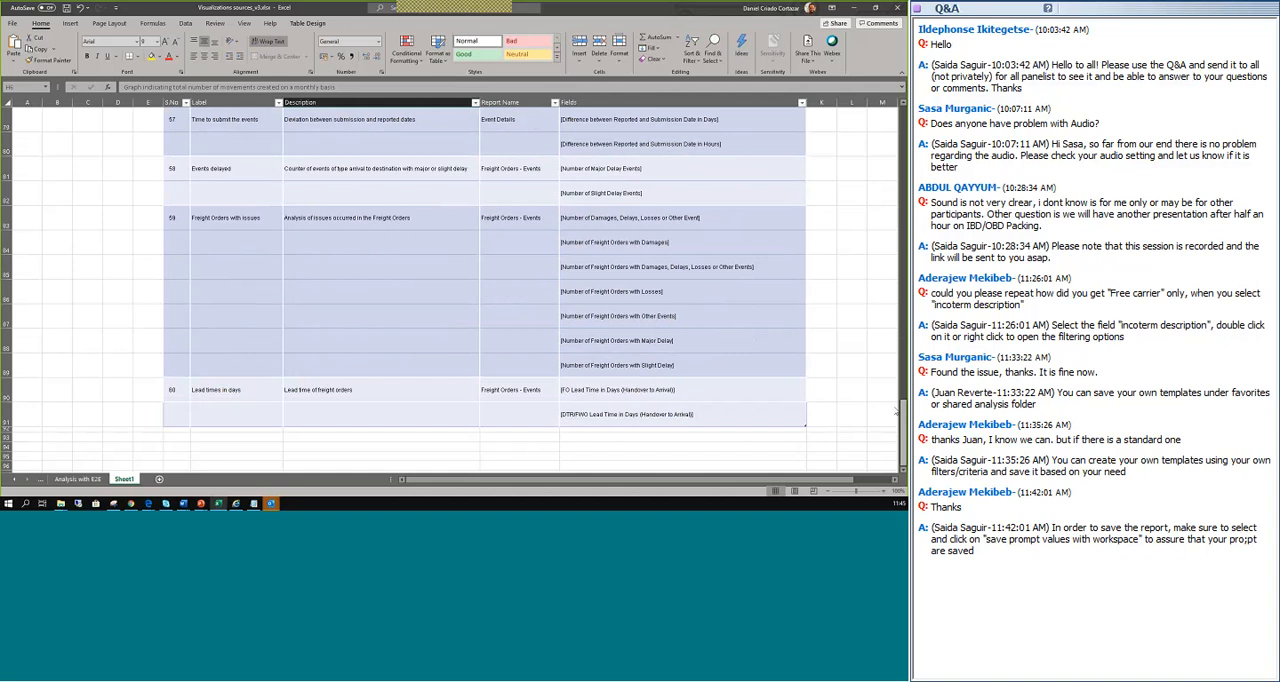
Return to the start of the indicator table and examine its serial number, label and description columns and the Status of Movements entry.
{"action": "left_click_drag", "start_coordinate": [897, 410], "coordinate": [898, 115]}
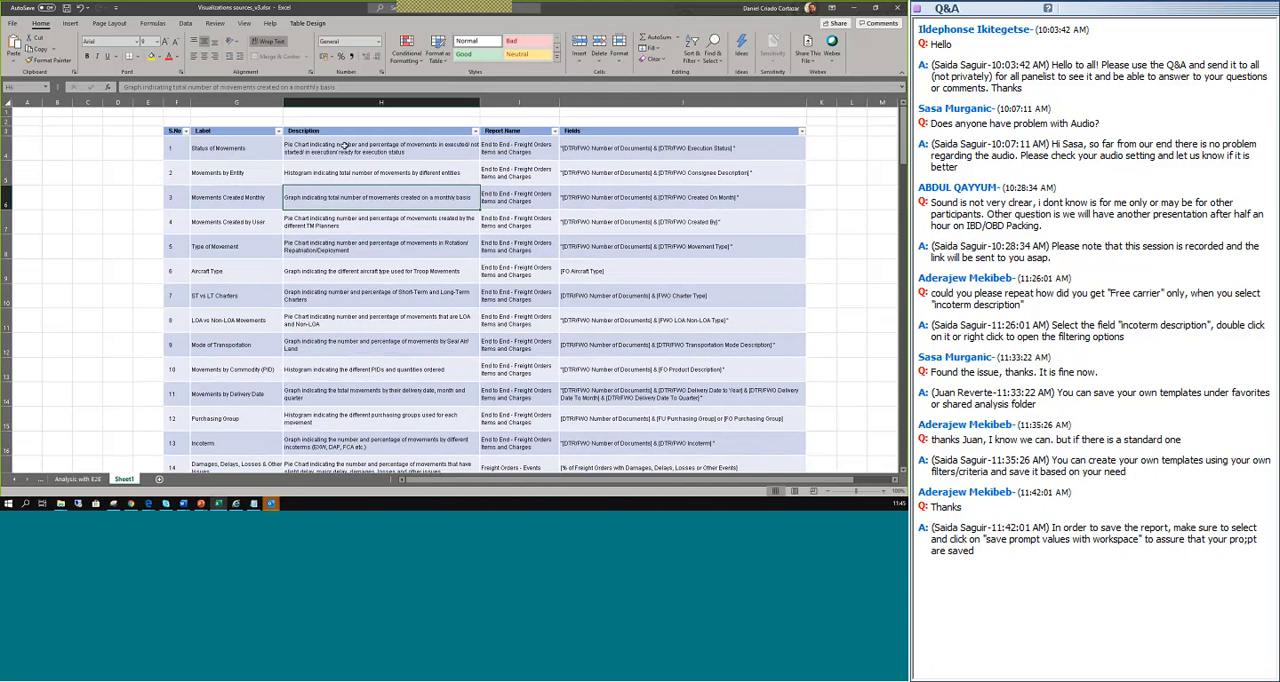
{"action": "left_click", "coordinate": [176, 132]}
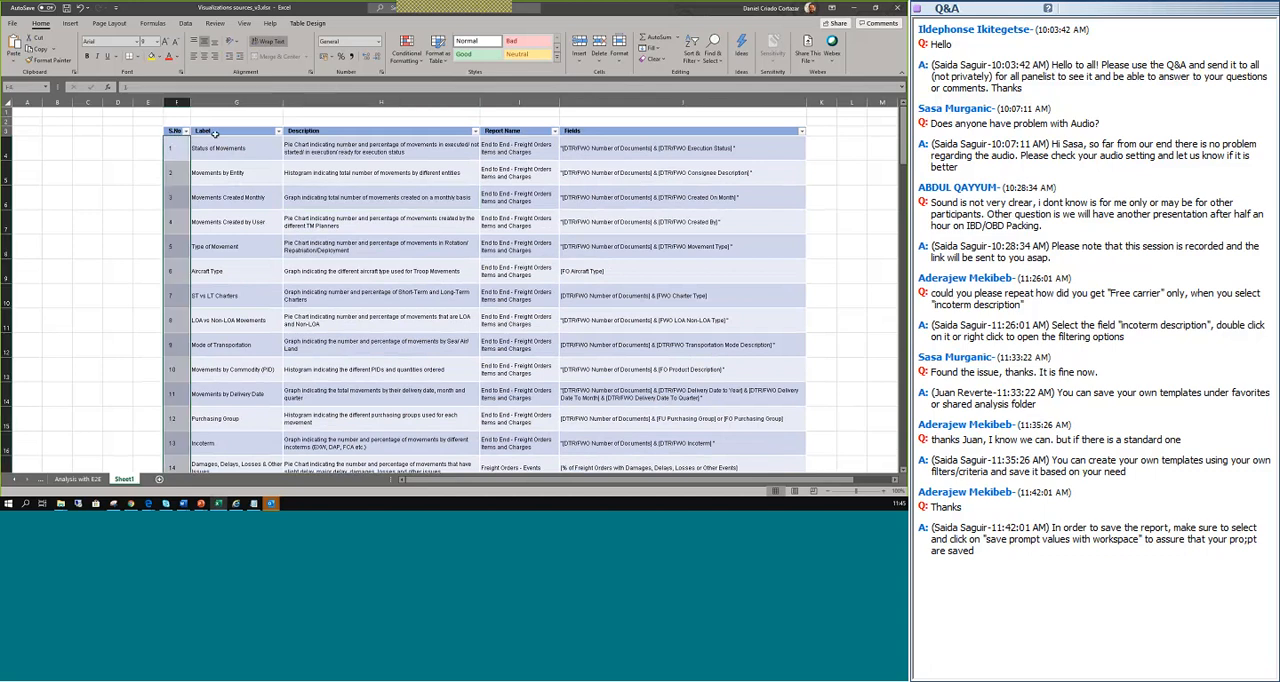
{"action": "left_click", "coordinate": [225, 133]}
{"action": "left_click_drag", "start_coordinate": [229, 145], "coordinate": [240, 400]}
{"action": "left_click_drag", "start_coordinate": [314, 132], "coordinate": [333, 378]}
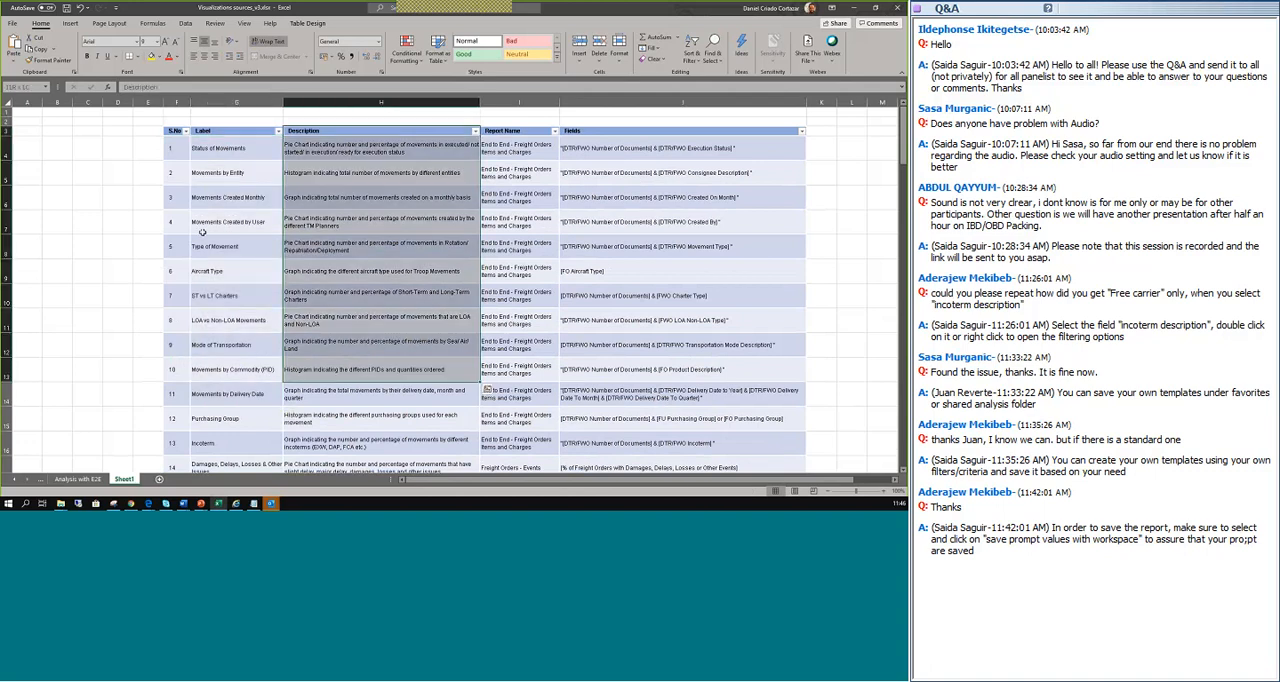
{"action": "left_click", "coordinate": [226, 151]}
{"action": "left_click", "coordinate": [226, 132]}
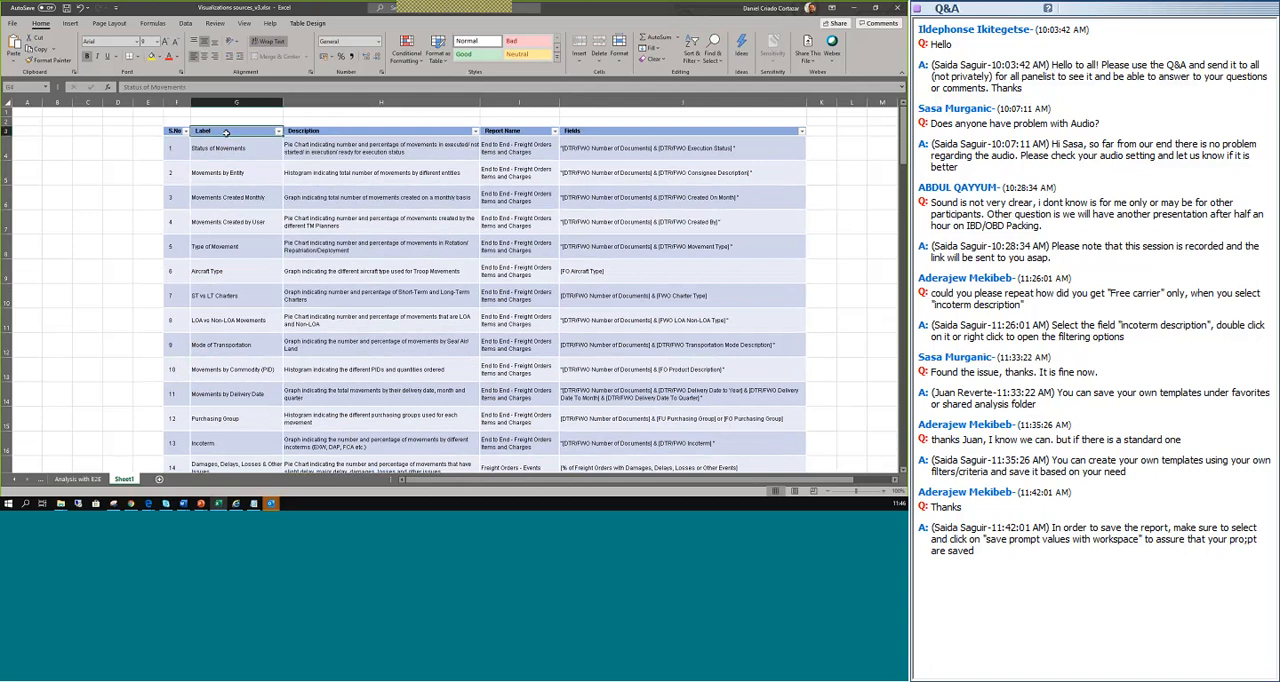
{"action": "left_click", "coordinate": [228, 152]}
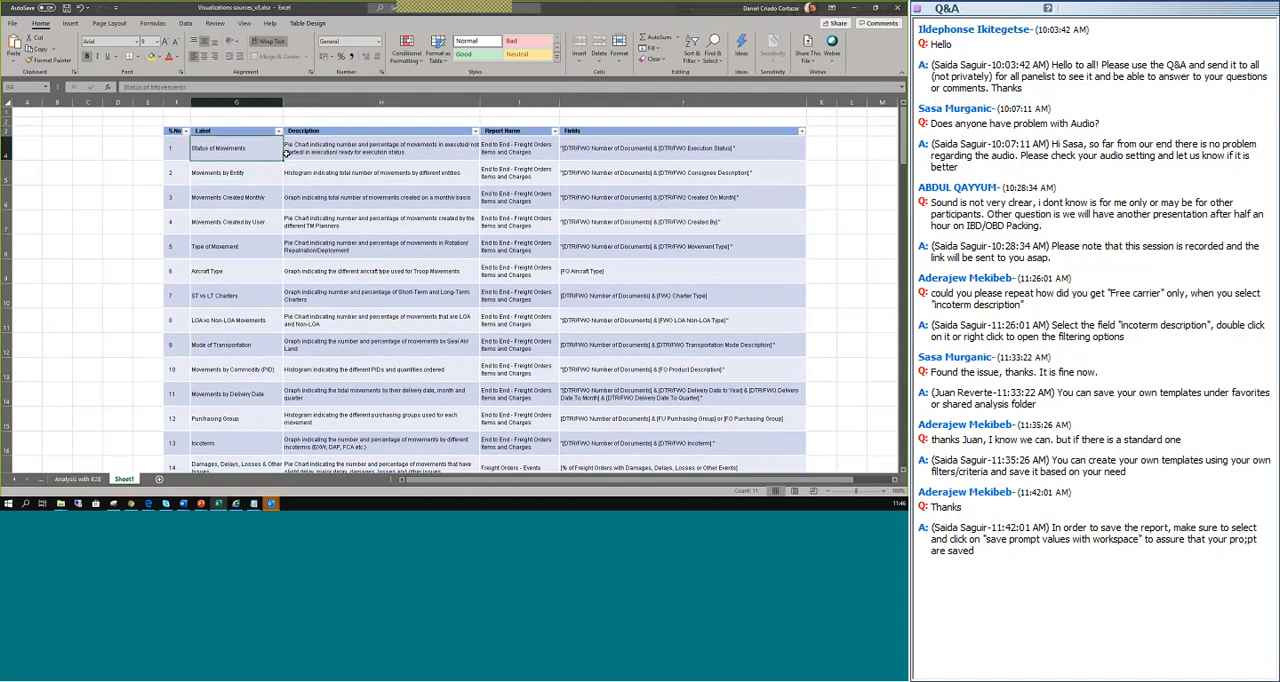
{"action": "left_click", "coordinate": [287, 152]}
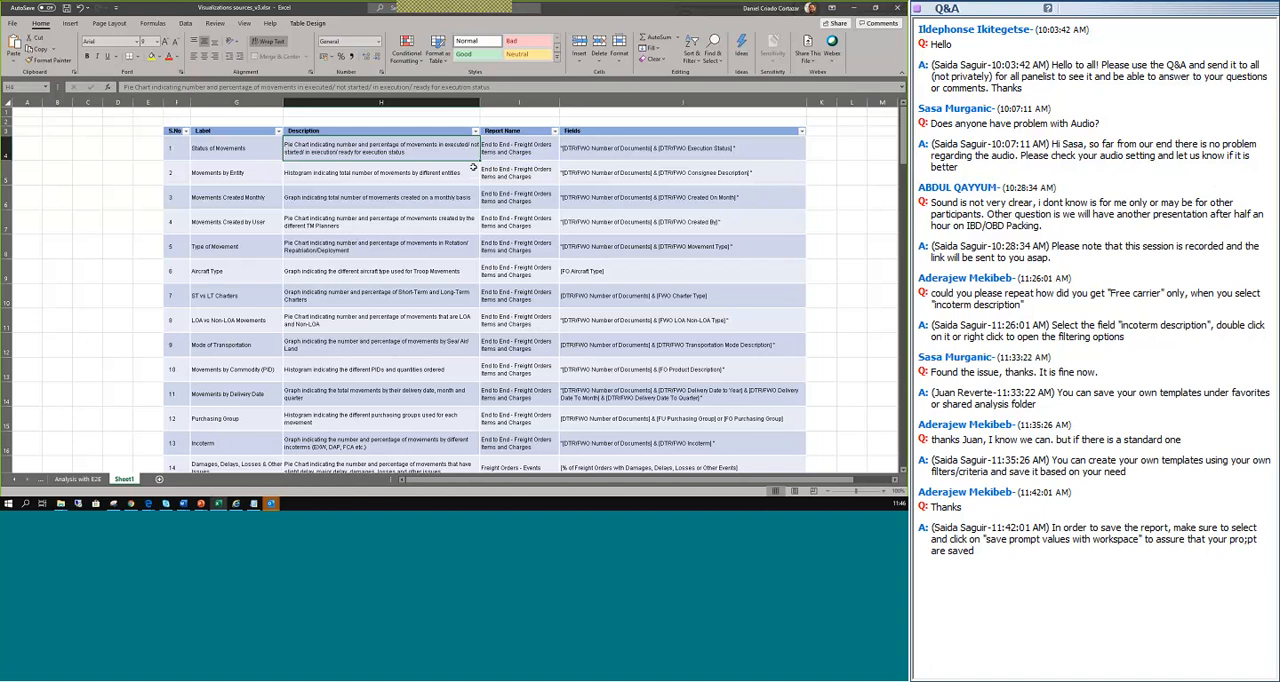
{"action": "left_click", "coordinate": [563, 140]}
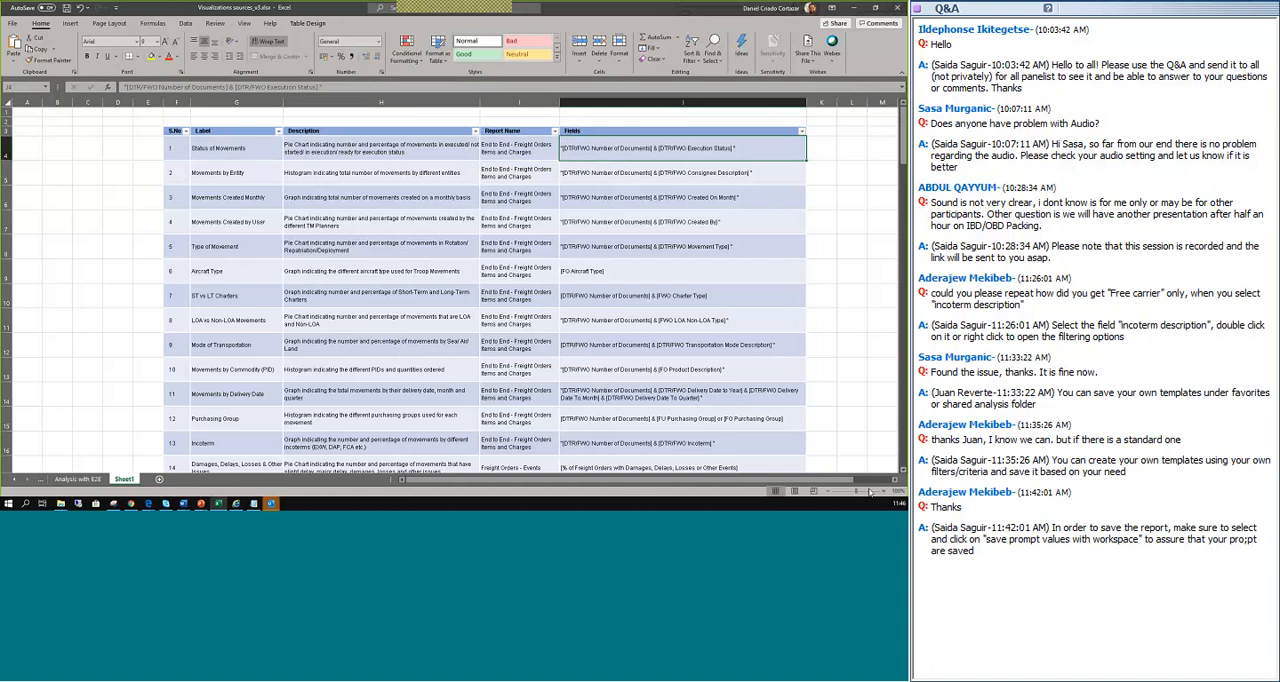
Enlarge the sheet and highlight the DTR/FWO Number of Documents and DTR/FWO Execution Status fields in the Status of Movements row.
{"action": "left_click", "coordinate": [869, 492]}
{"action": "scroll", "coordinate": [690, 363], "scroll_direction": "up", "scroll_amount": 1}
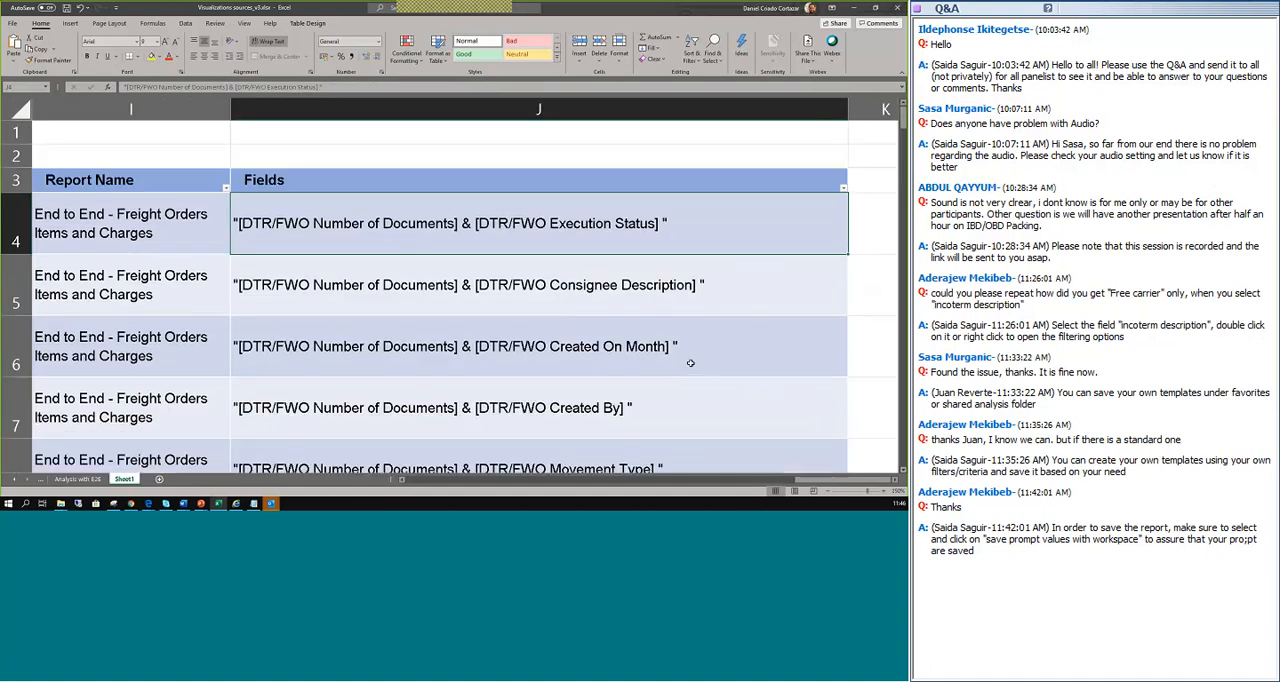
{"action": "double_click", "coordinate": [243, 224]}
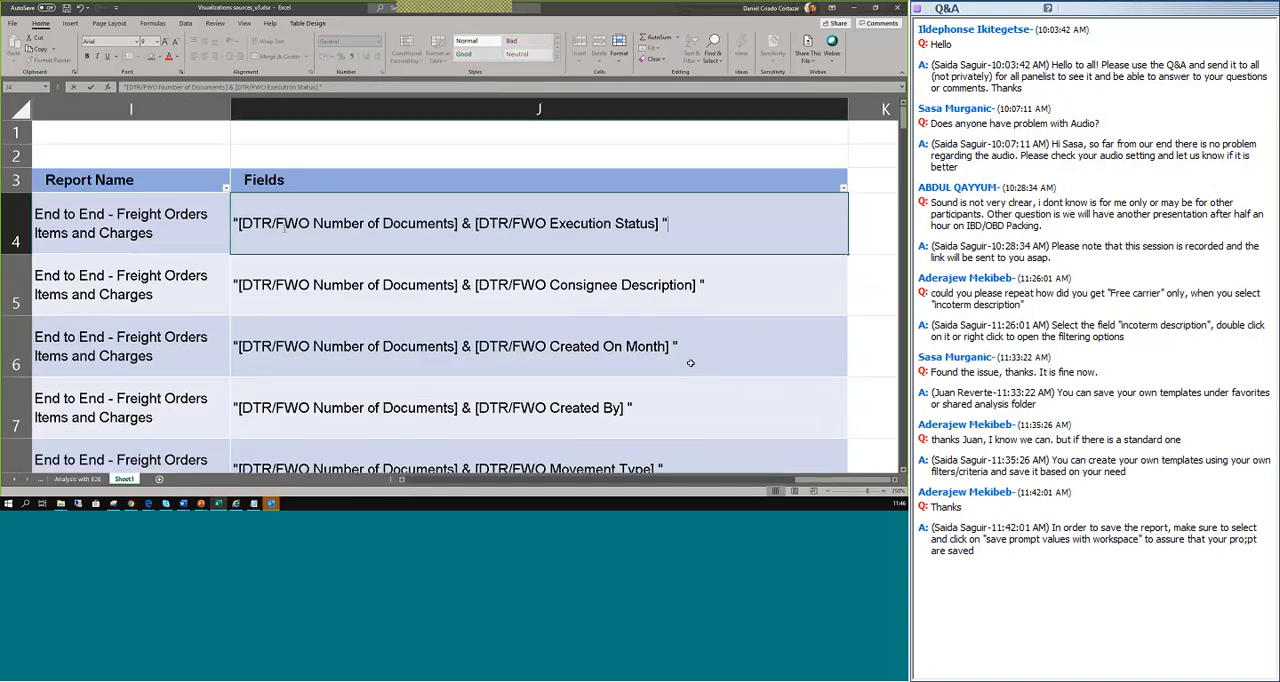
{"action": "left_click_drag", "start_coordinate": [242, 224], "coordinate": [464, 225]}
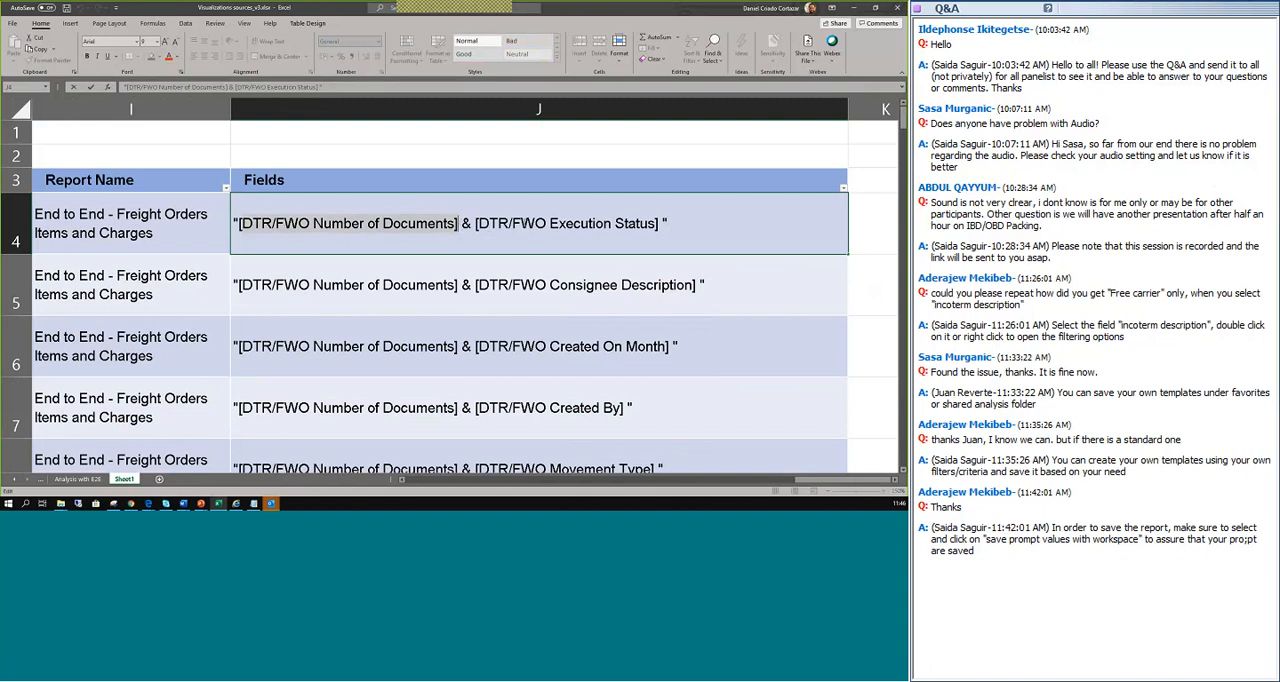
{"action": "left_click_drag", "start_coordinate": [236, 224], "coordinate": [668, 224]}
{"action": "left_click", "coordinate": [576, 223]}
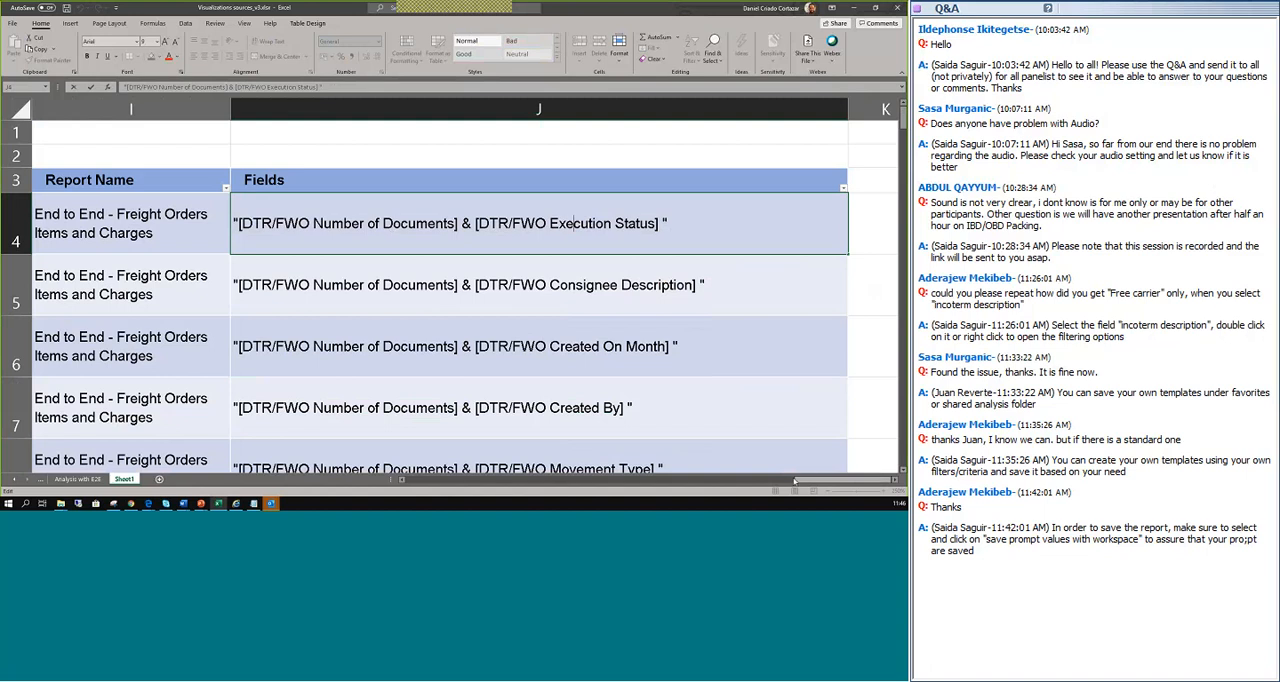
Examine the labels, descriptions and report names that belong to the enlarged first indicators.
{"action": "left_click_drag", "start_coordinate": [837, 472], "coordinate": [868, 477]}
{"action": "mouse_move", "coordinate": [850, 482]}
{"action": "left_mouse_down"}
{"action": "mouse_move", "coordinate": [795, 483]}
{"action": "mouse_move", "coordinate": [835, 483]}
{"action": "left_mouse_up"}
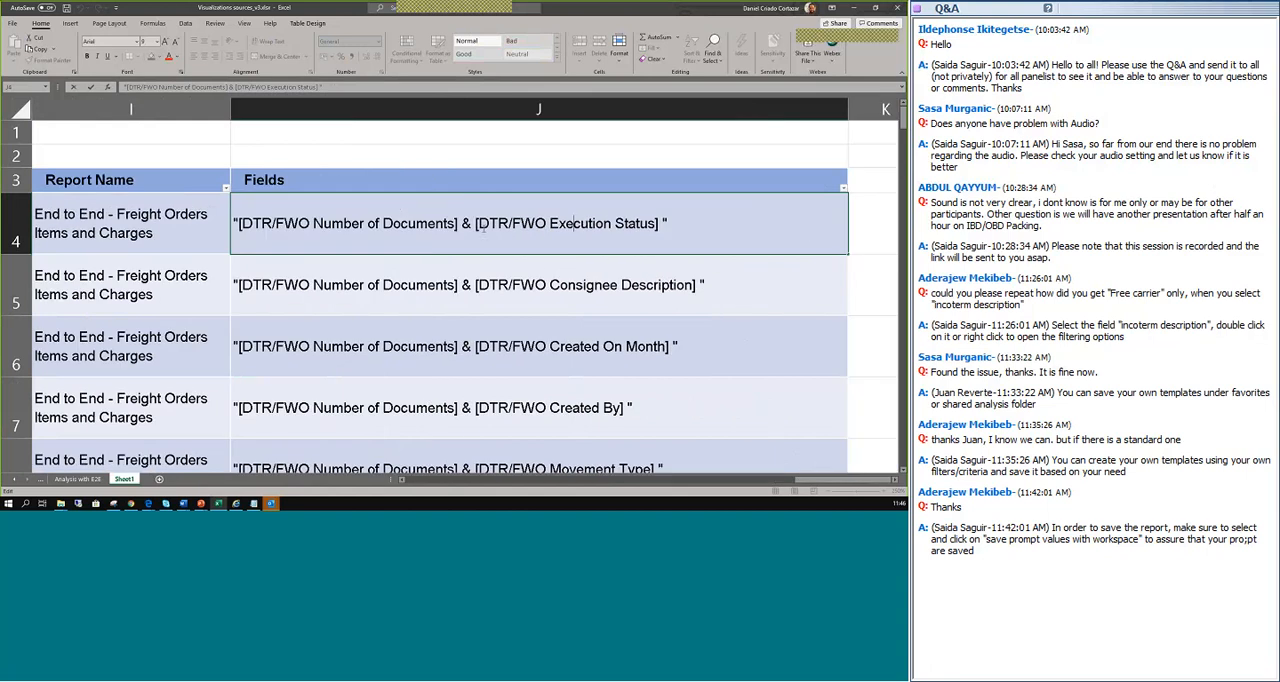
{"action": "left_click_drag", "start_coordinate": [822, 483], "coordinate": [716, 485]}
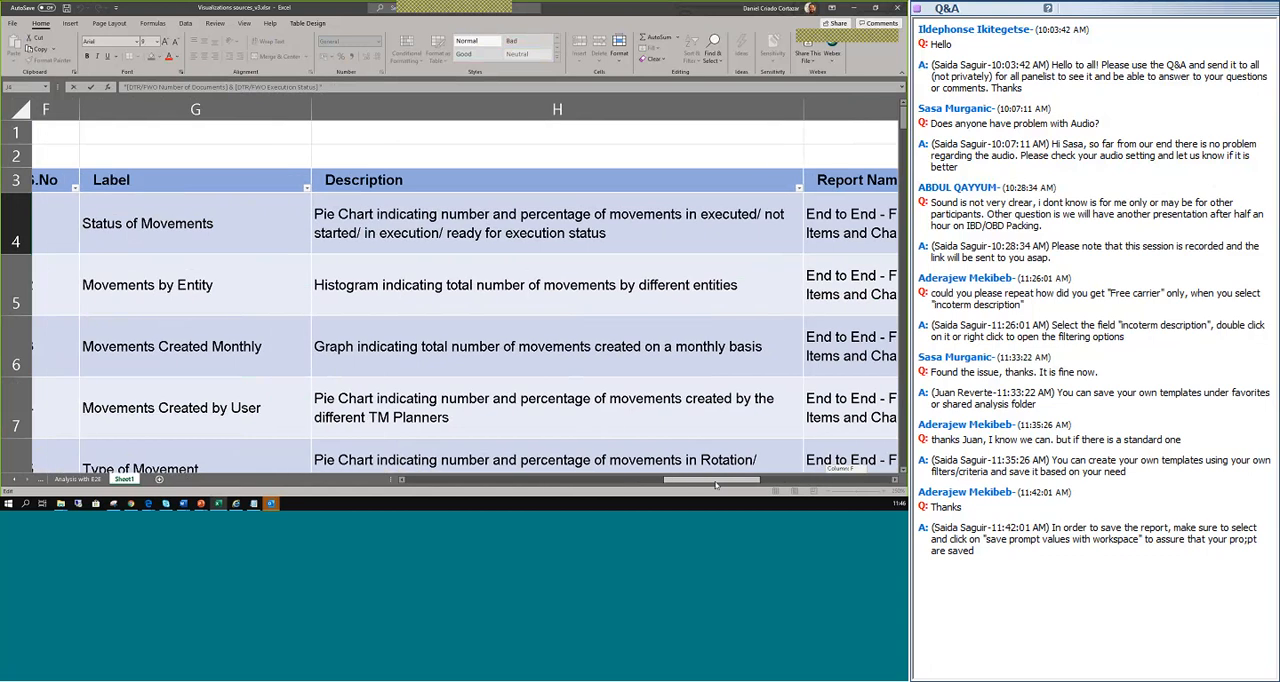
{"action": "left_click_drag", "start_coordinate": [716, 485], "coordinate": [752, 483]}
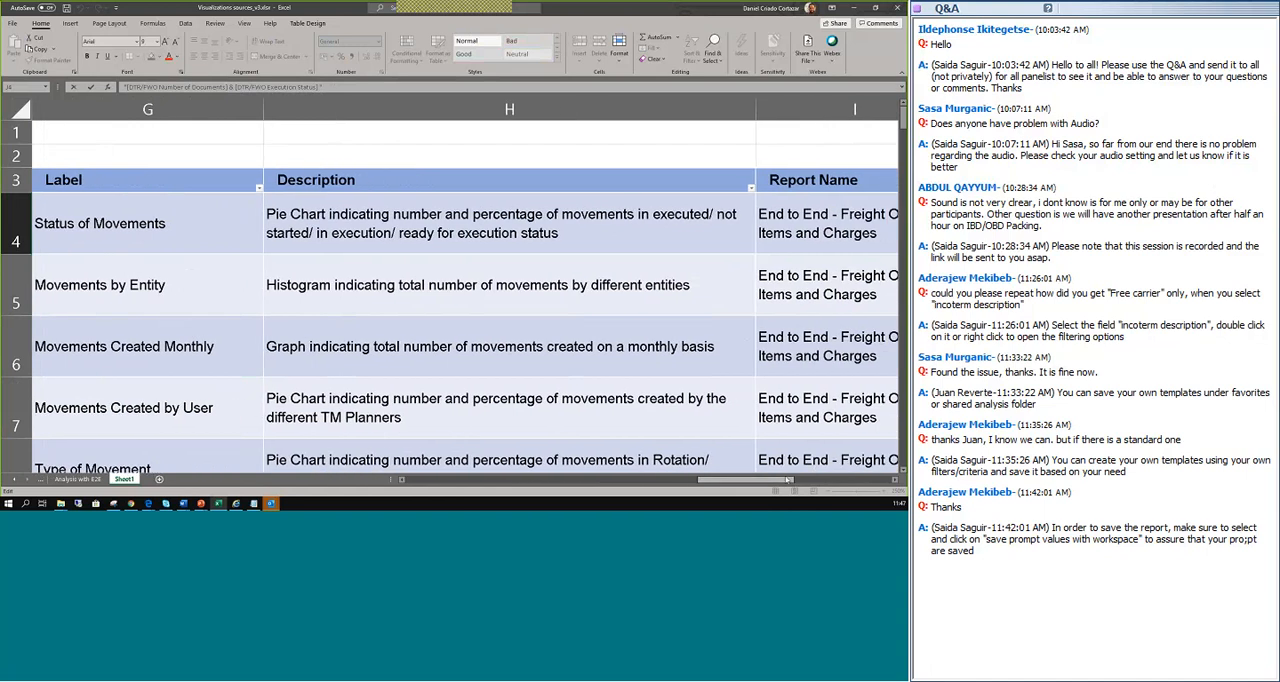
{"action": "left_click_drag", "start_coordinate": [788, 480], "coordinate": [846, 480]}
Filter the table's Report Name column to only End to End - Freight Orders Items and Charges.
{"action": "left_click", "coordinate": [708, 190]}
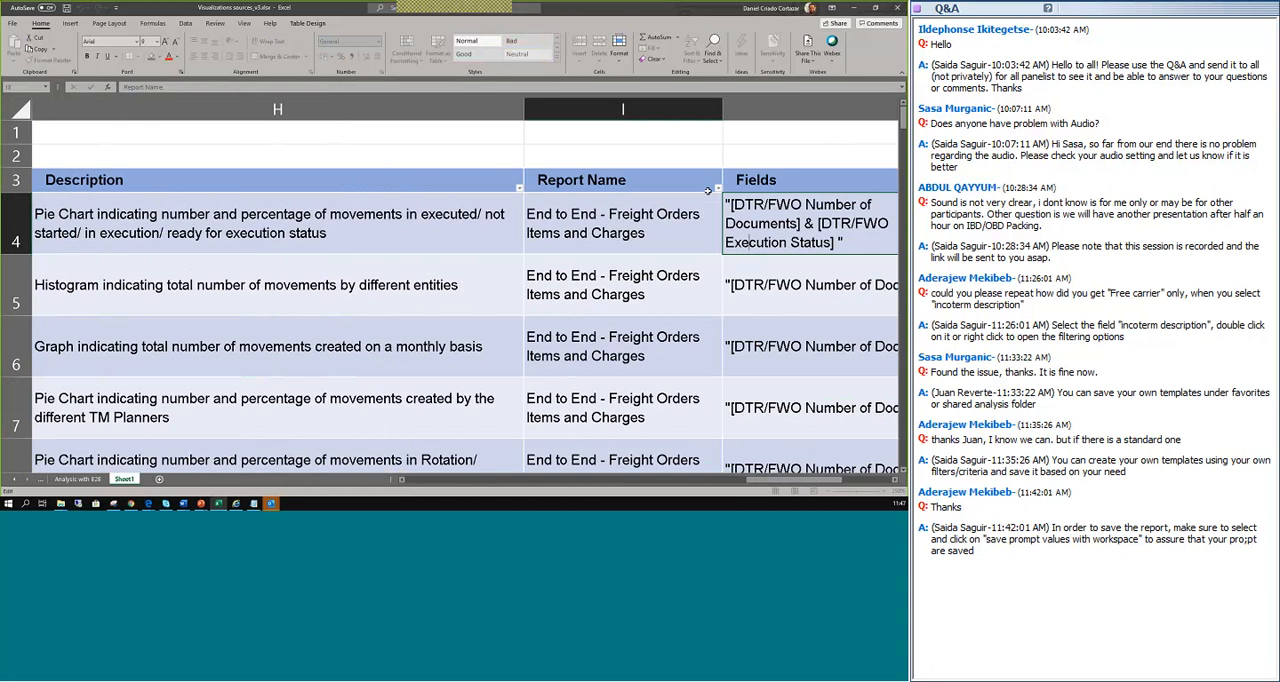
{"action": "left_click", "coordinate": [718, 195]}
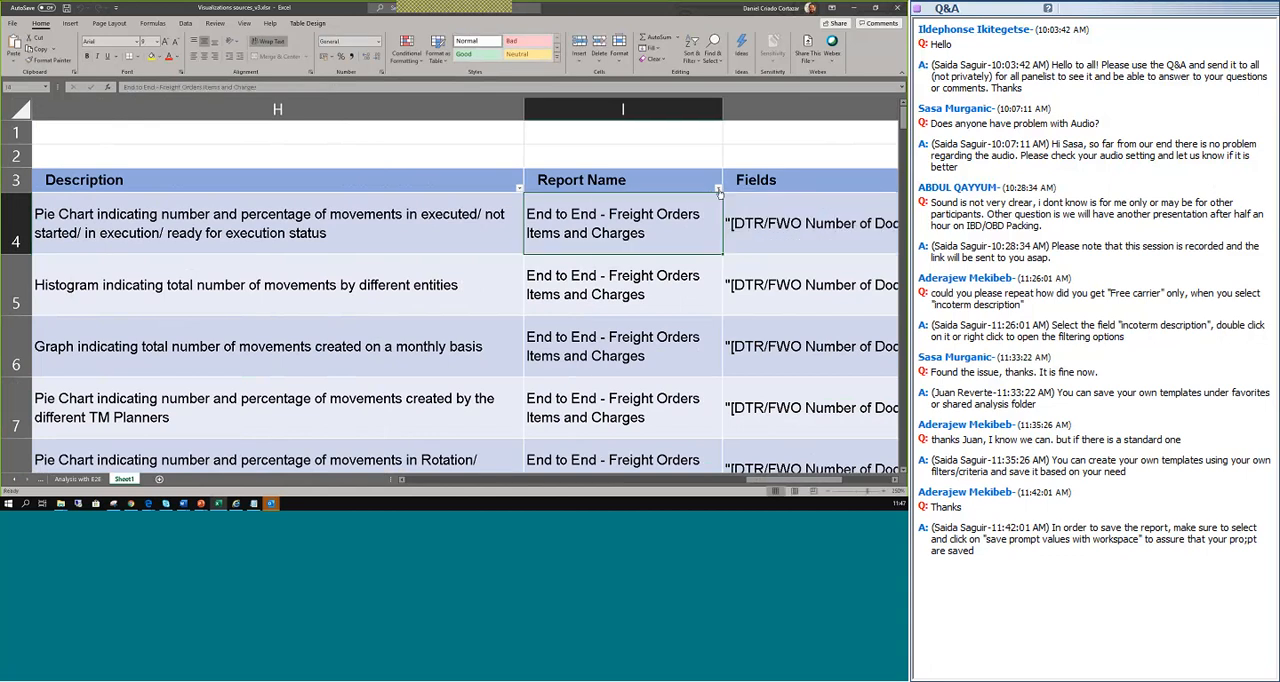
{"action": "left_click", "coordinate": [718, 189]}
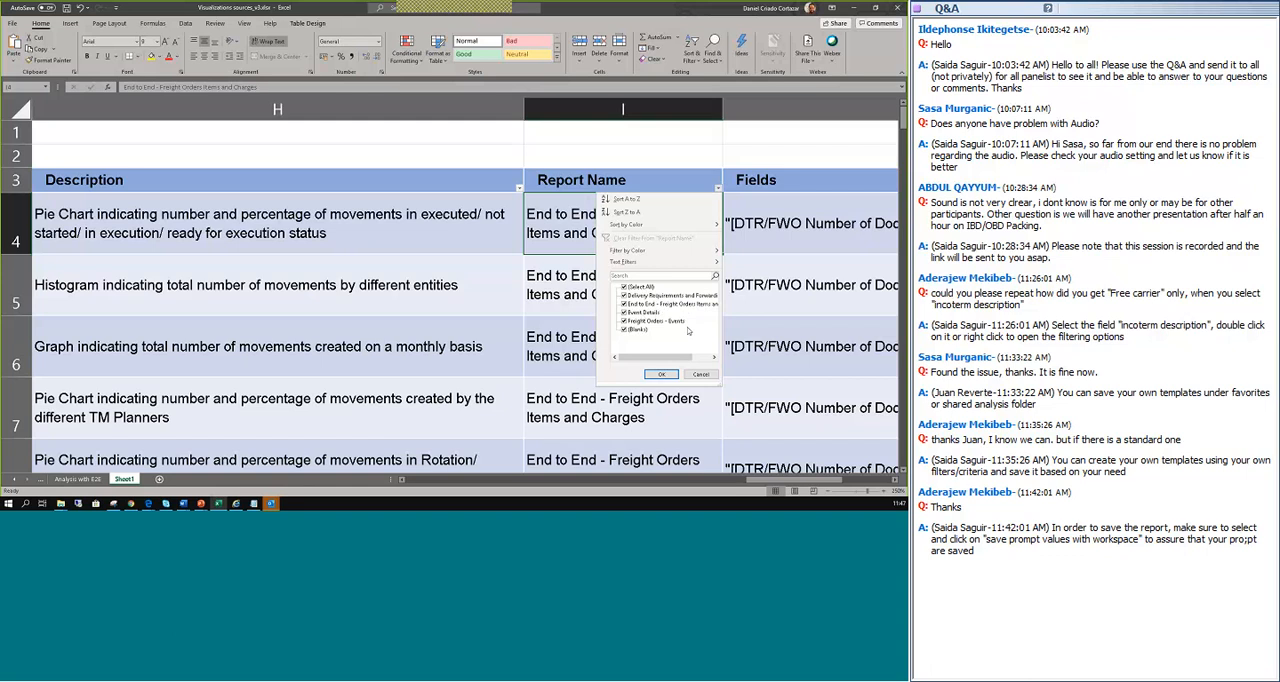
{"action": "left_click", "coordinate": [625, 287]}
{"action": "left_click", "coordinate": [626, 304]}
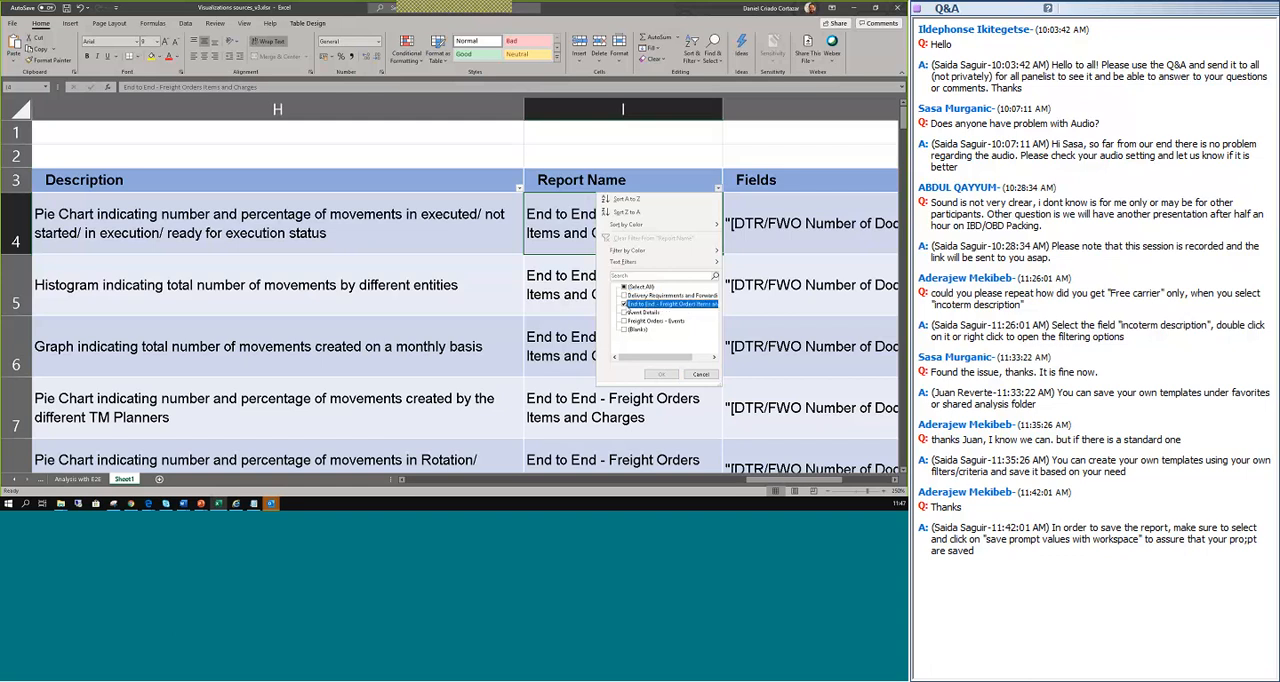
{"action": "left_click", "coordinate": [662, 375]}
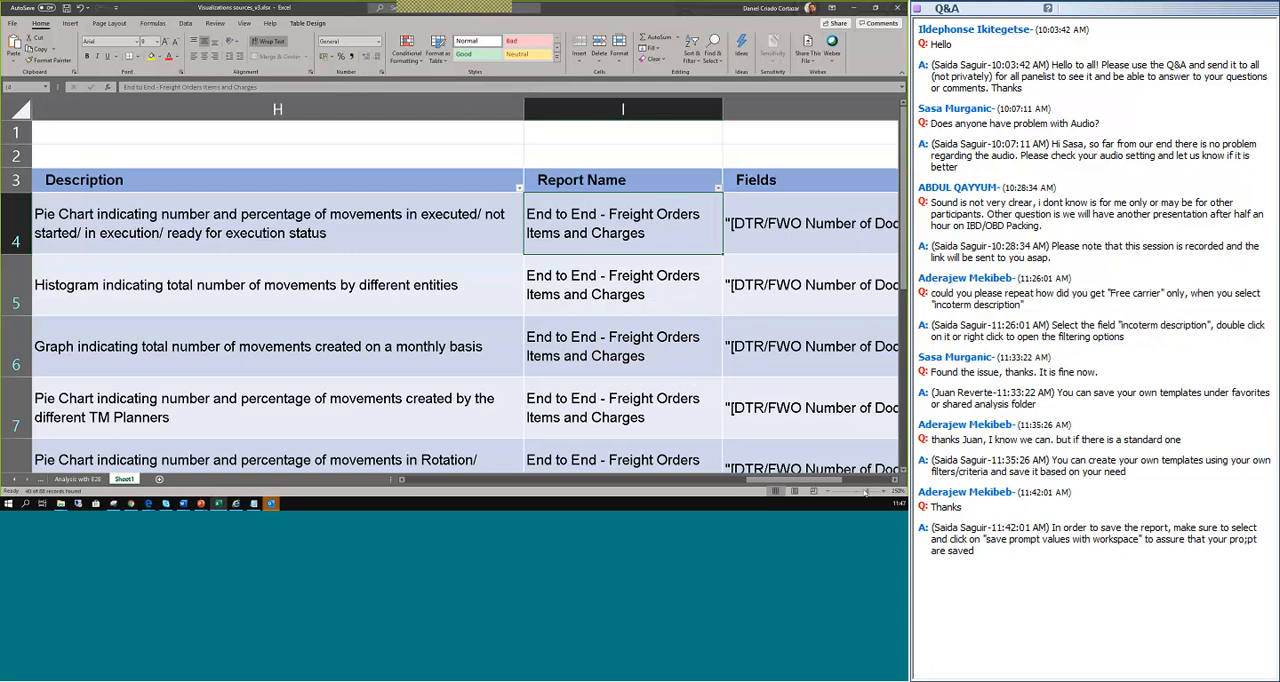
Shrink the sheet and highlight the filtered End to End indicators from the first row through Average Quantity Transported for review.
{"action": "left_click_drag", "start_coordinate": [866, 492], "coordinate": [853, 492]}
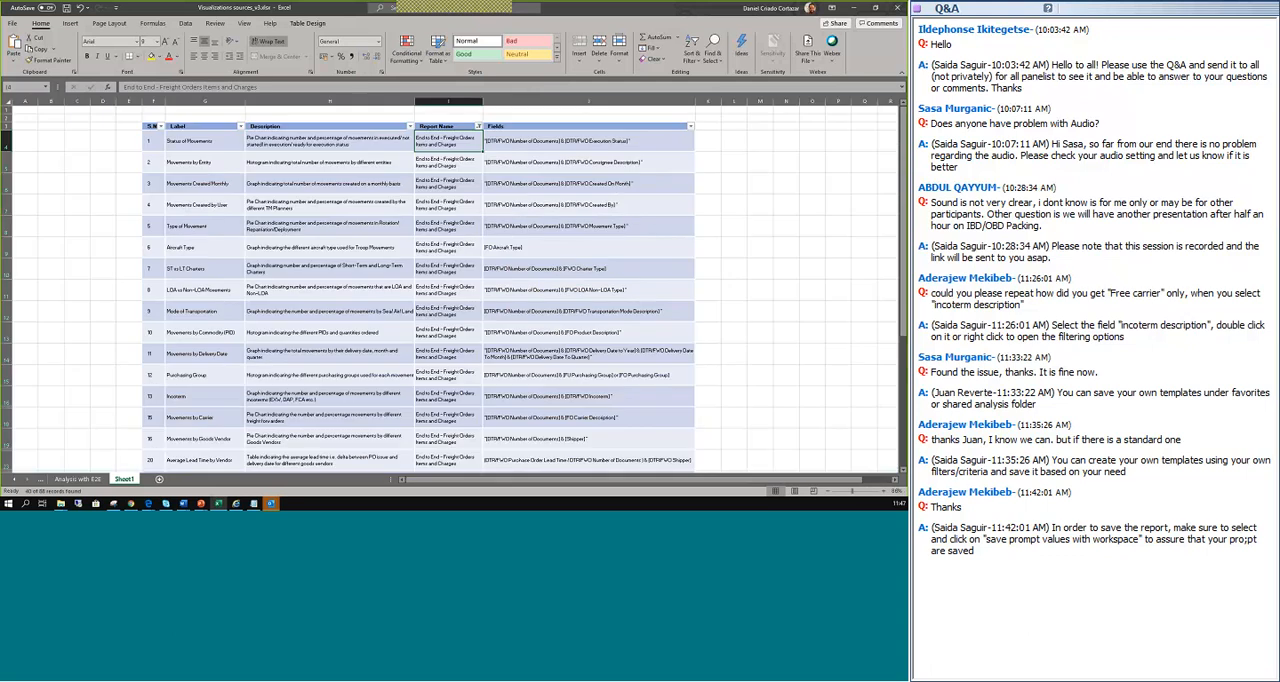
{"action": "left_click_drag", "start_coordinate": [162, 144], "coordinate": [405, 355]}
{"action": "left_click_drag", "start_coordinate": [380, 428], "coordinate": [464, 455]}
{"action": "left_click", "coordinate": [330, 386]}
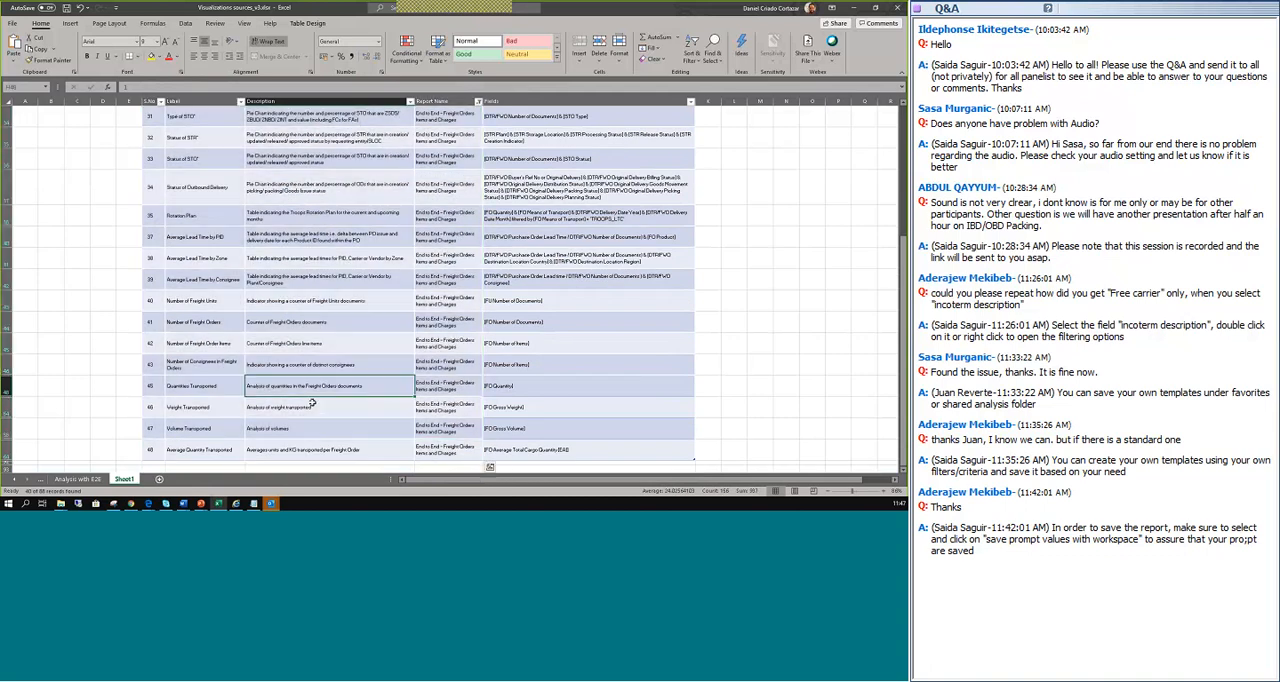
{"action": "left_click_drag", "start_coordinate": [154, 450], "coordinate": [636, 86]}
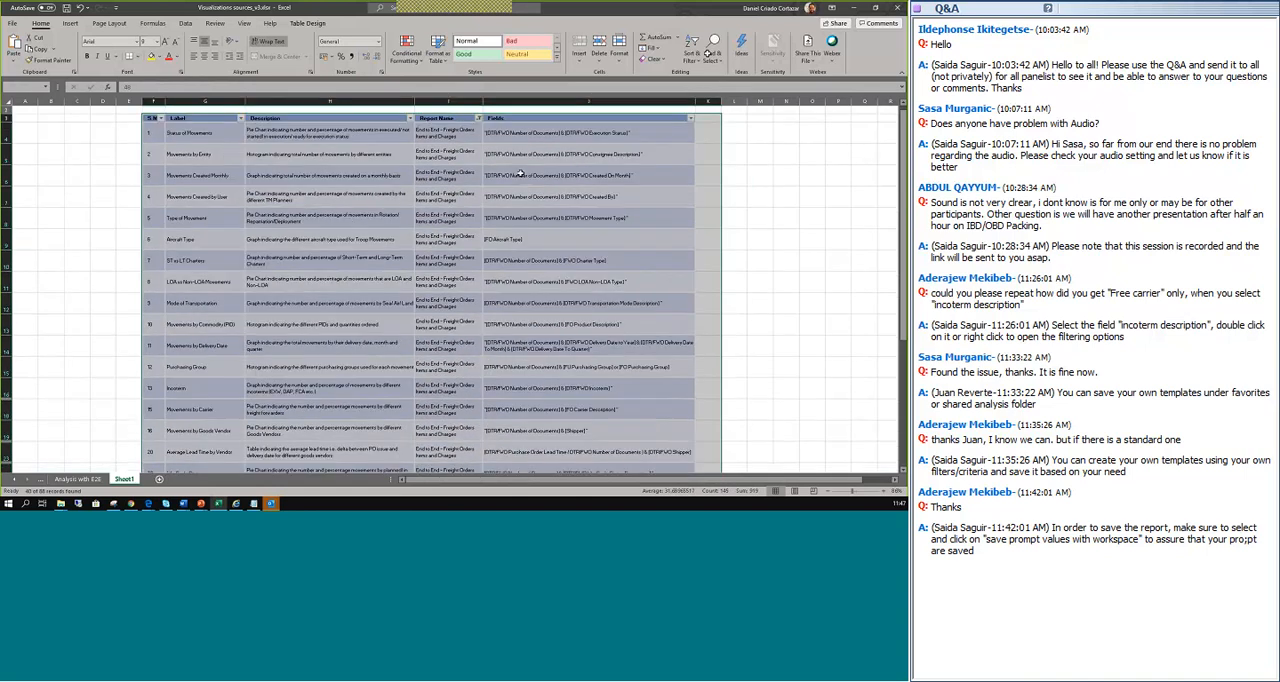
{"action": "left_click", "coordinate": [560, 239]}
Change the Report Name filter to only Event Details and highlight the labels of its indicators.
{"action": "left_click", "coordinate": [479, 118]}
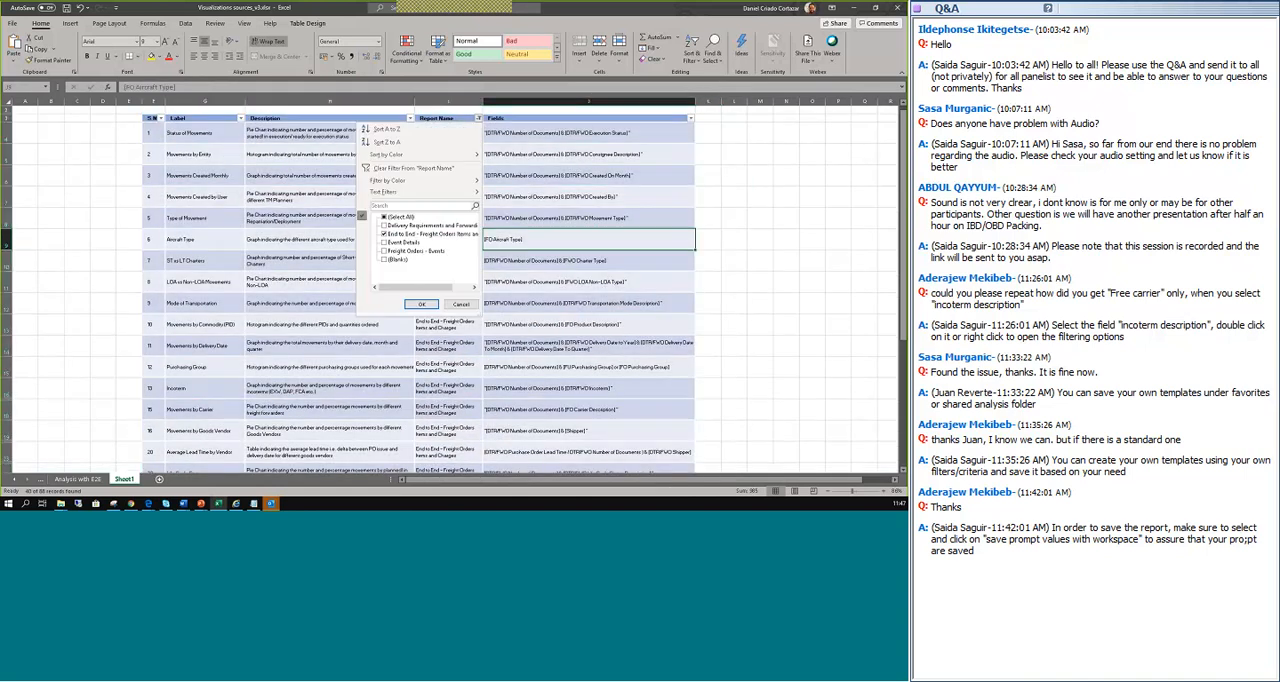
{"action": "left_click", "coordinate": [385, 235]}
{"action": "left_click", "coordinate": [384, 242]}
{"action": "left_click", "coordinate": [434, 305]}
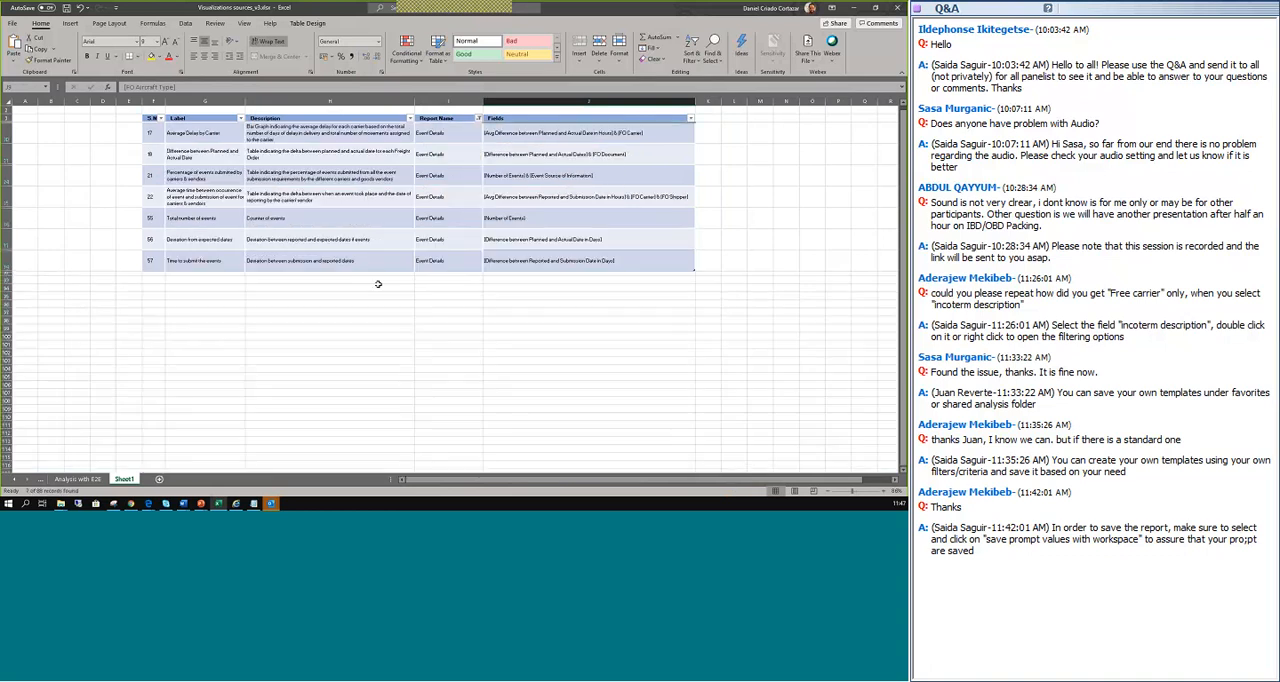
{"action": "left_click_drag", "start_coordinate": [193, 133], "coordinate": [195, 260]}
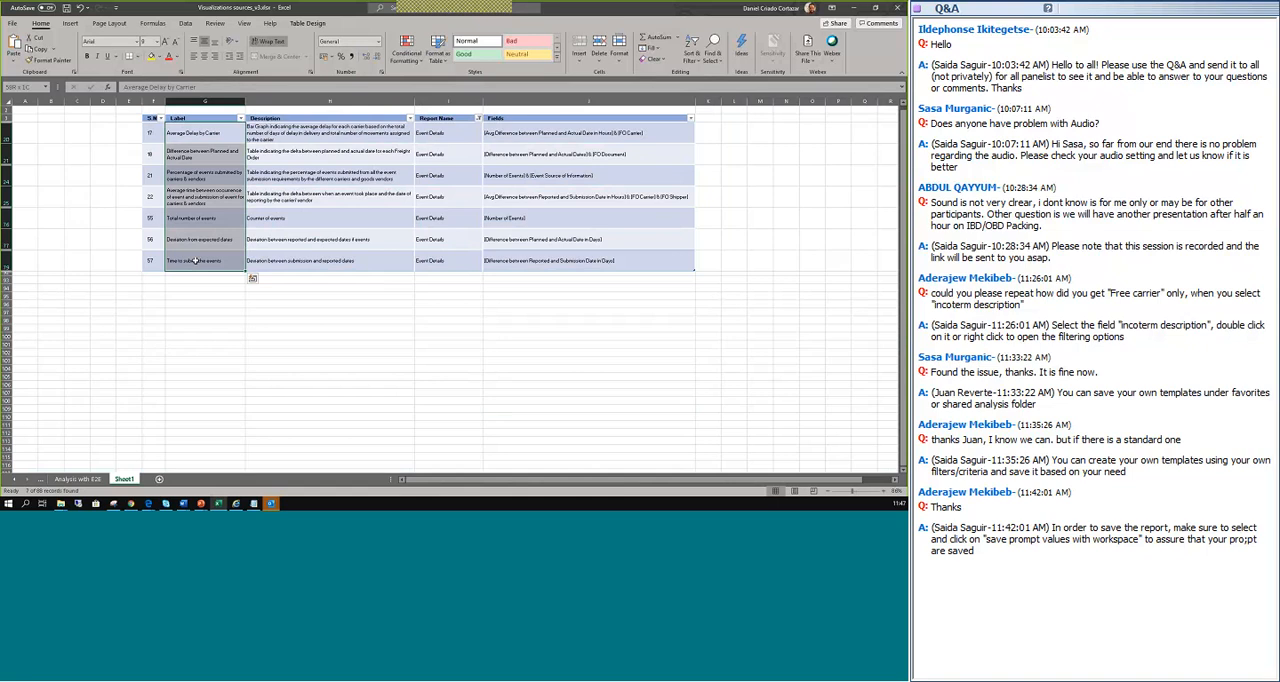
{"action": "left_click", "coordinate": [206, 218]}
{"action": "left_click_drag", "start_coordinate": [215, 131], "coordinate": [198, 262]}
Show the indicators of all reports again and enlarge the sheet so the whole table width is readable.
{"action": "left_click", "coordinate": [479, 118]}
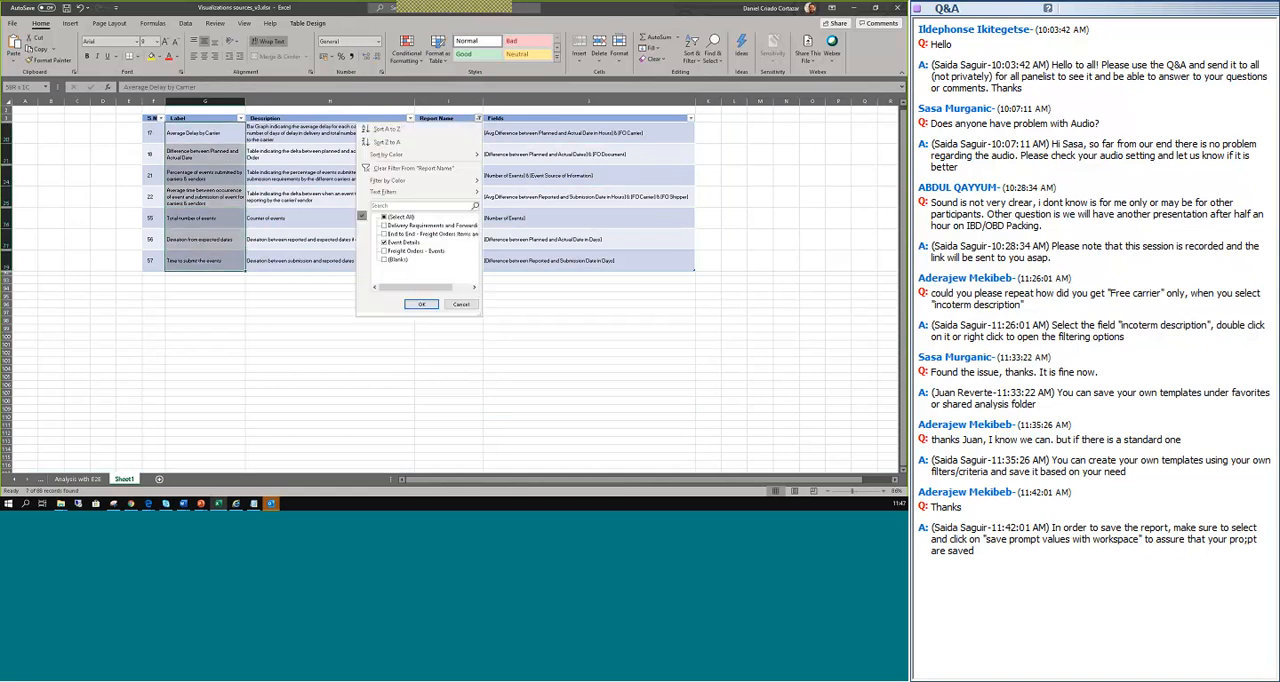
{"action": "left_click", "coordinate": [385, 217]}
{"action": "left_click", "coordinate": [421, 304]}
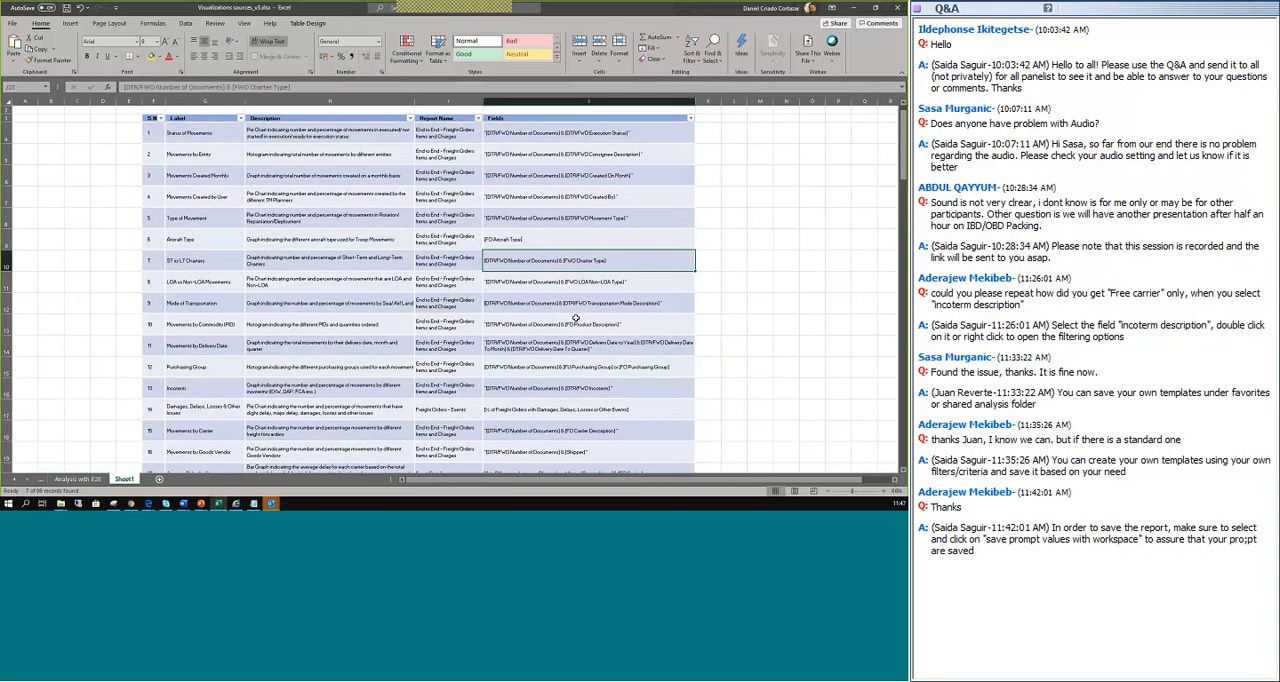
{"action": "left_click", "coordinate": [859, 492]}
{"action": "left_click_drag", "start_coordinate": [709, 478], "coordinate": [710, 478]}
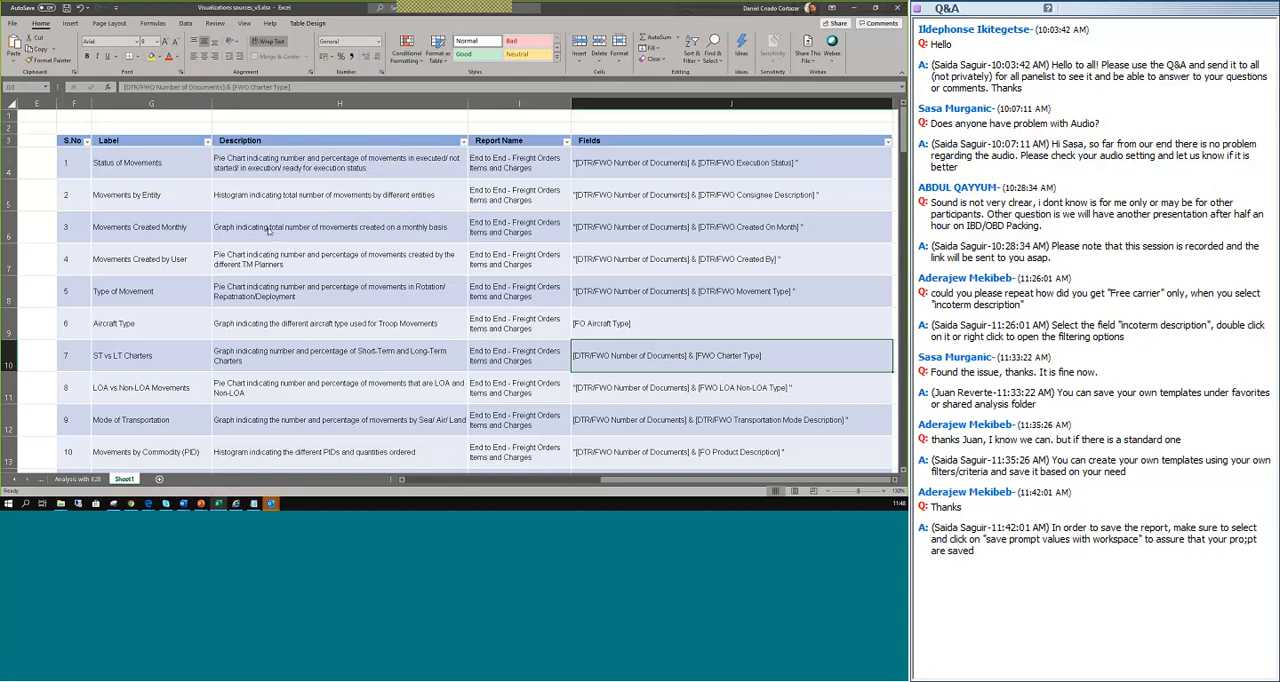
Switch to the PowerPoint slide show, reveal the Average Lead Time by Consignee indicator and advance to the Reference Job Aid slide.
{"action": "key", "text": "alt+Tab"}
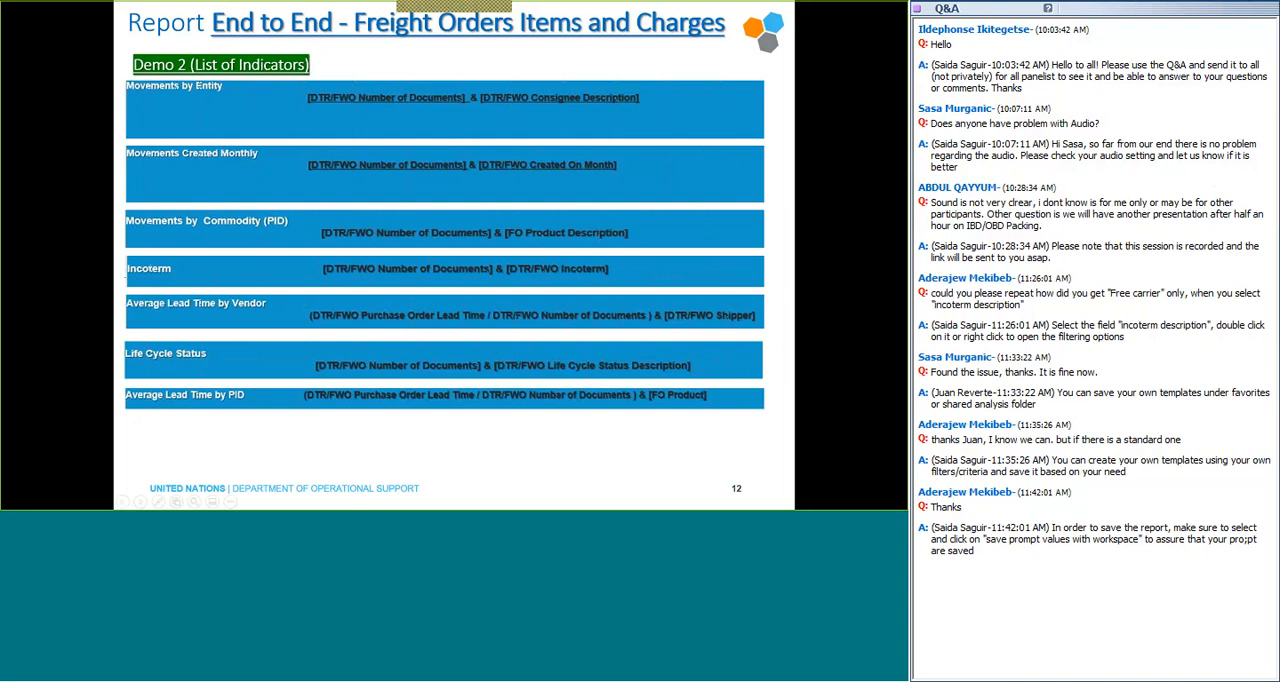
{"action": "key", "text": "Right"}
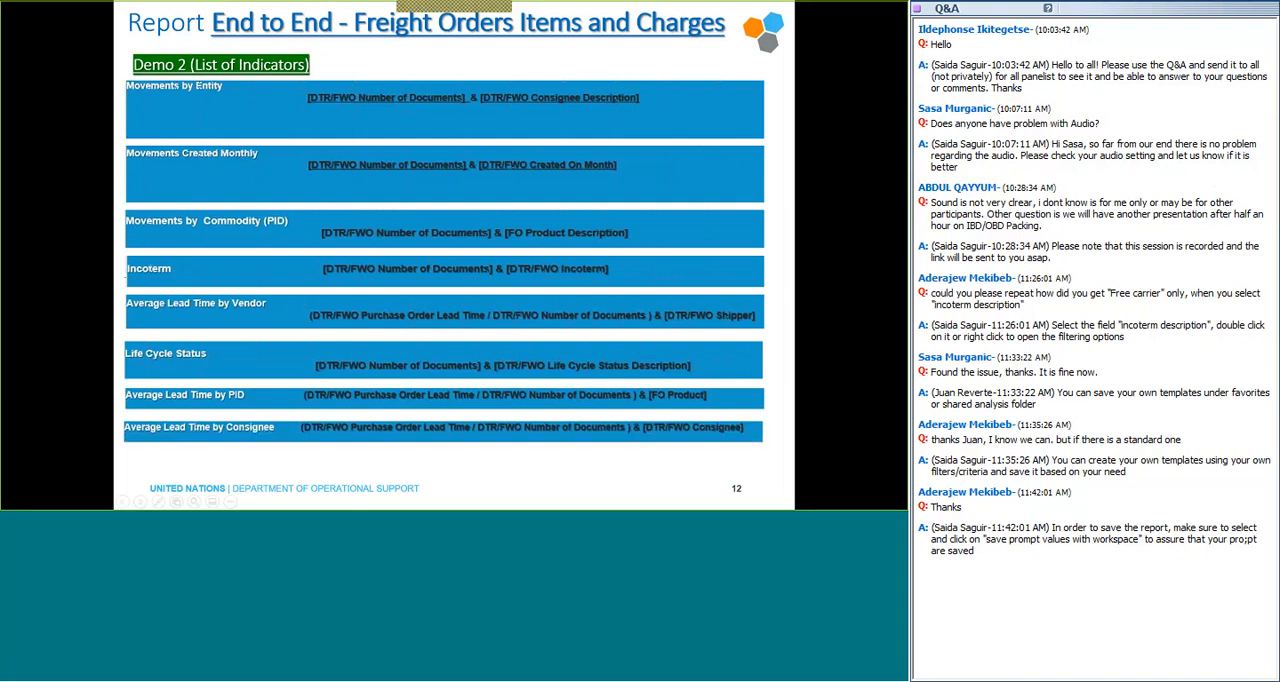
{"action": "key", "text": "Right"}
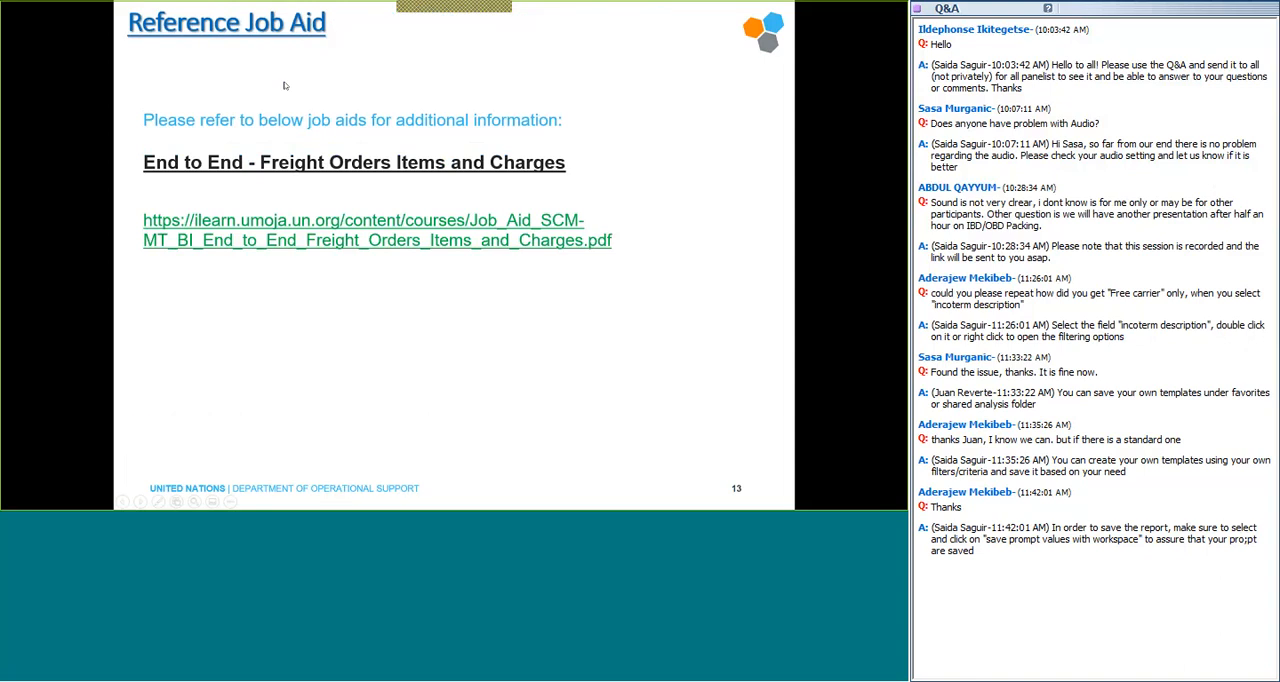
Open the linked End to End - Freight Orders Items and Charges job aid PDF and review it from the table of contents through the prompts.
{"action": "left_click", "coordinate": [388, 232]}
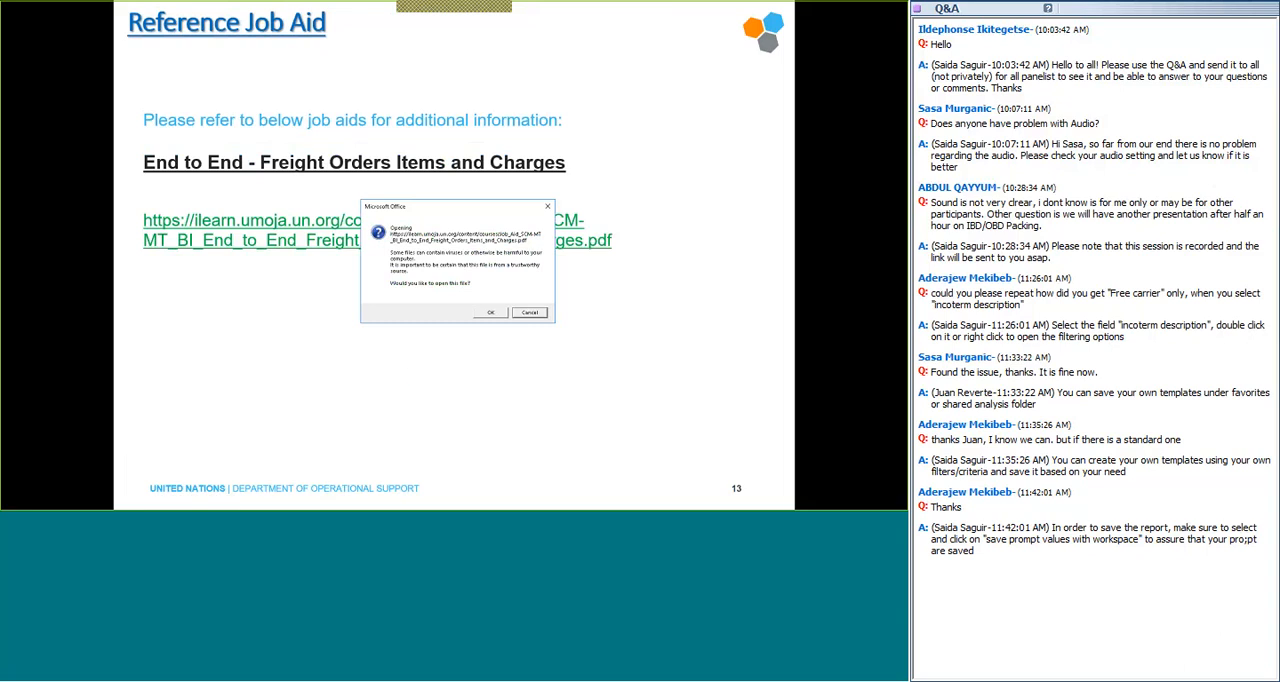
{"action": "left_click", "coordinate": [489, 313]}
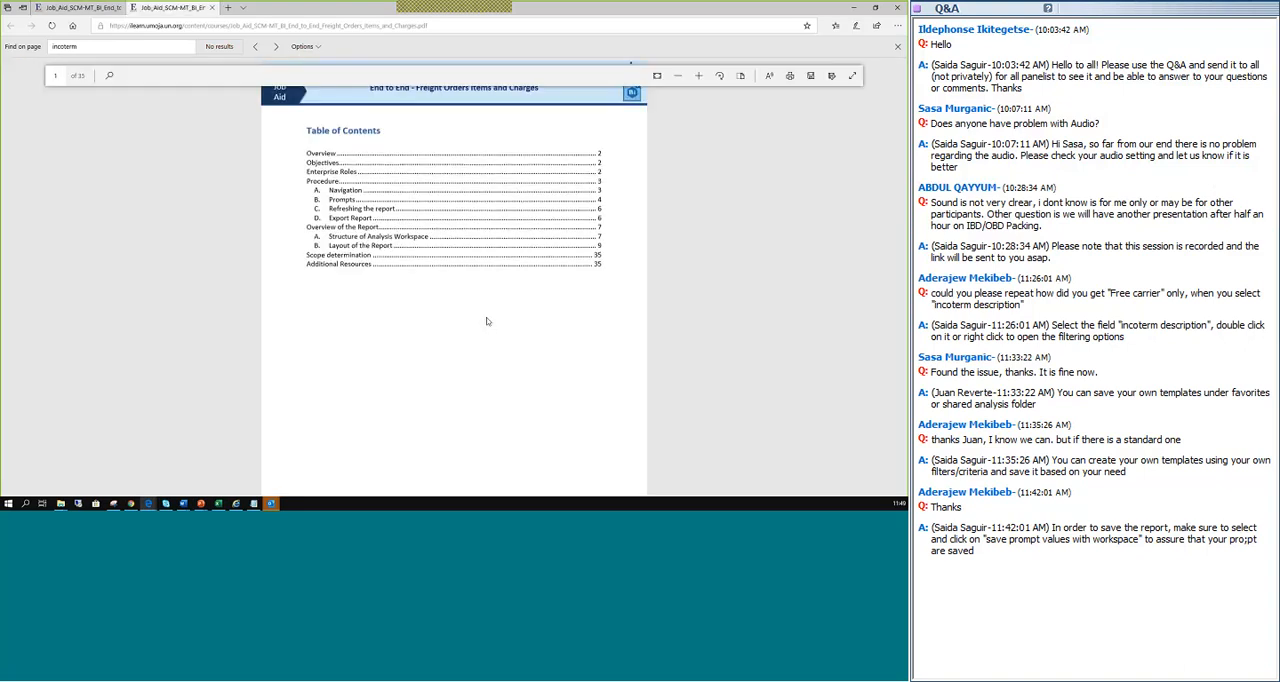
{"action": "scroll", "coordinate": [500, 310], "scroll_direction": "down", "scroll_amount": 5}
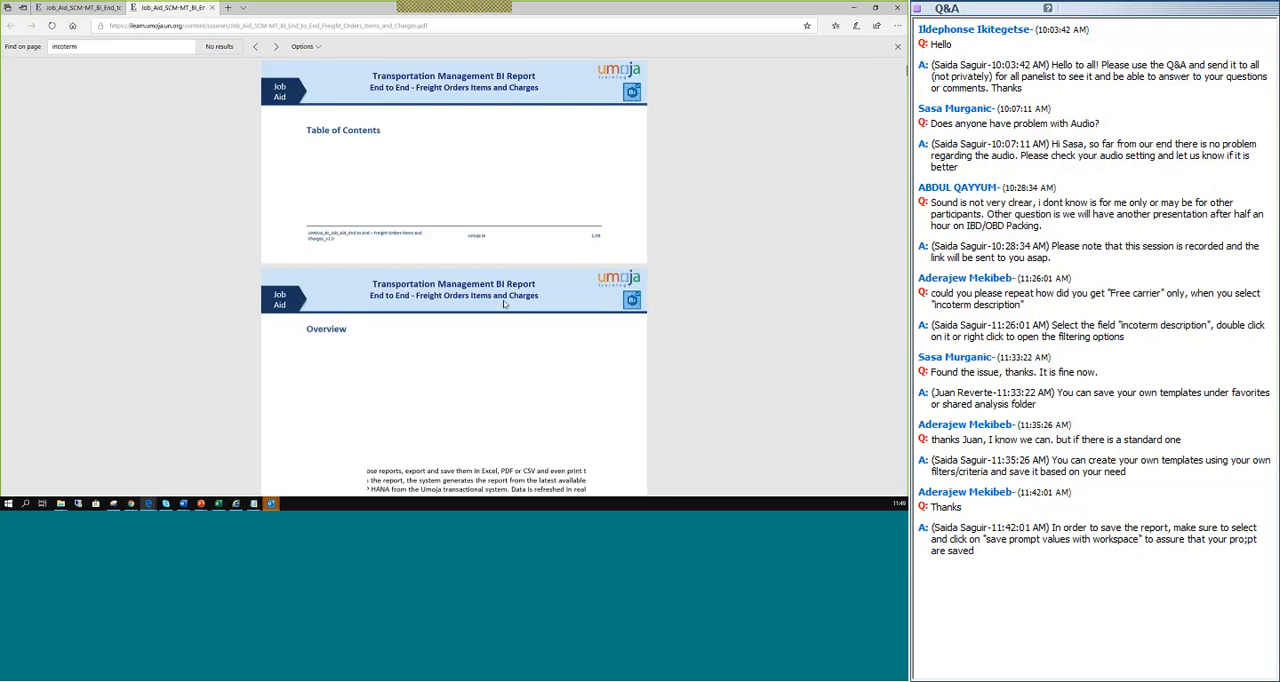
{"action": "scroll", "coordinate": [504, 304], "scroll_direction": "up", "scroll_amount": 3}
{"action": "left_click_drag", "start_coordinate": [412, 131], "coordinate": [492, 132]}
{"action": "scroll", "coordinate": [478, 140], "scroll_direction": "down", "scroll_amount": 1}
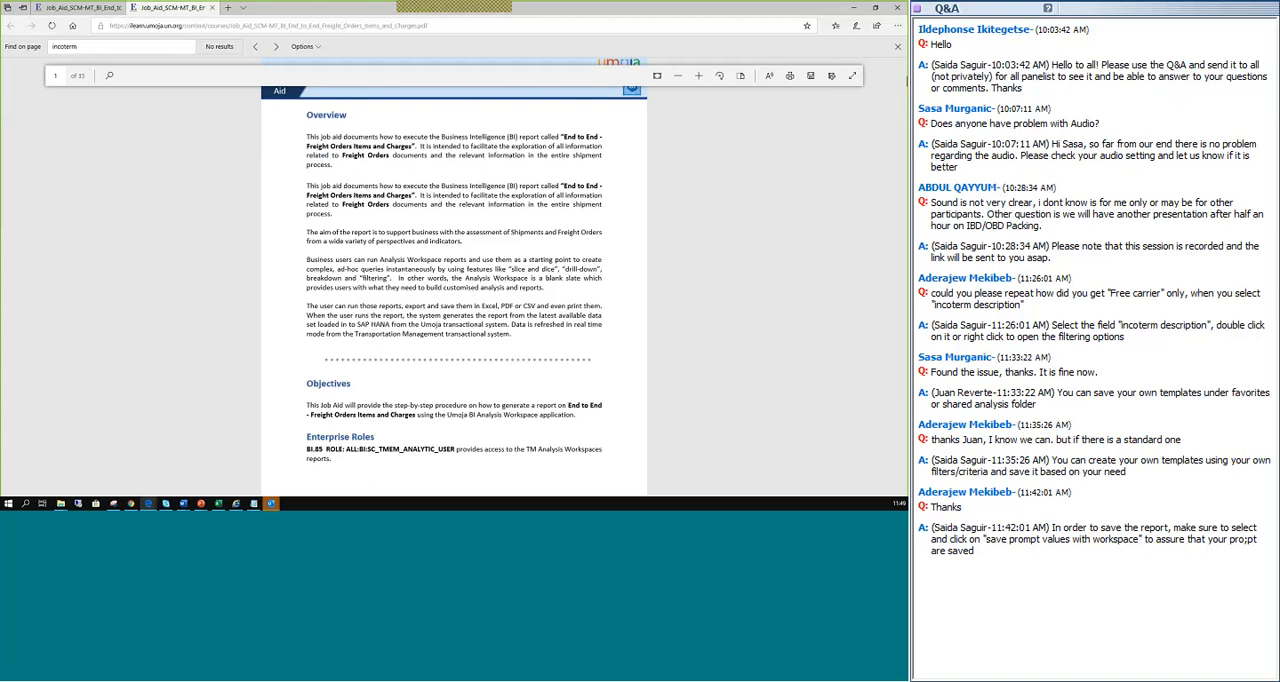
{"action": "scroll", "coordinate": [354, 221], "scroll_direction": "down", "scroll_amount": 5}
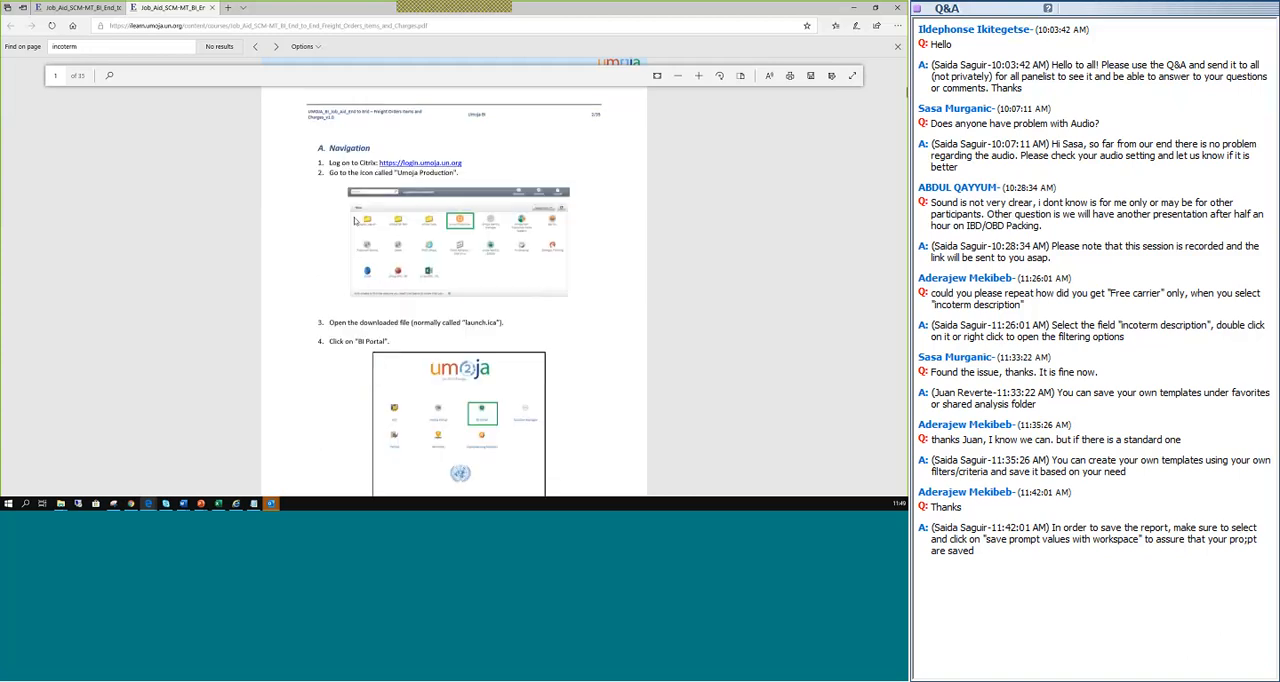
{"action": "scroll", "coordinate": [354, 221], "scroll_direction": "down", "scroll_amount": 15}
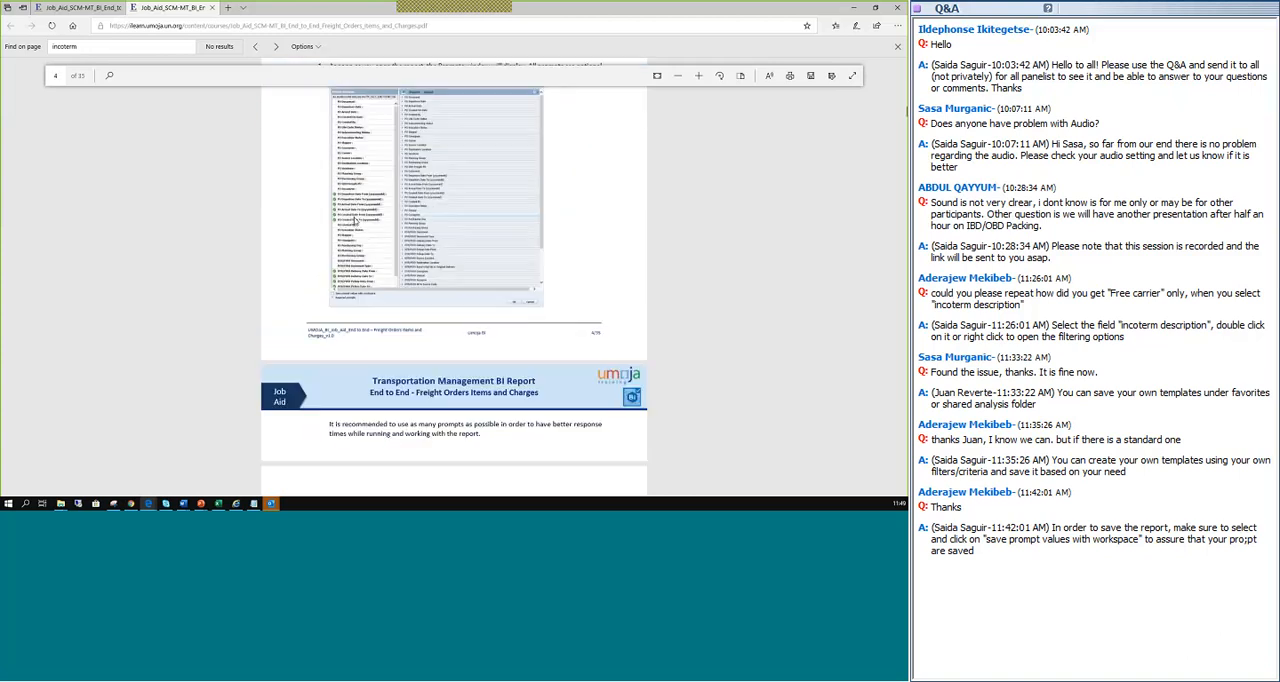